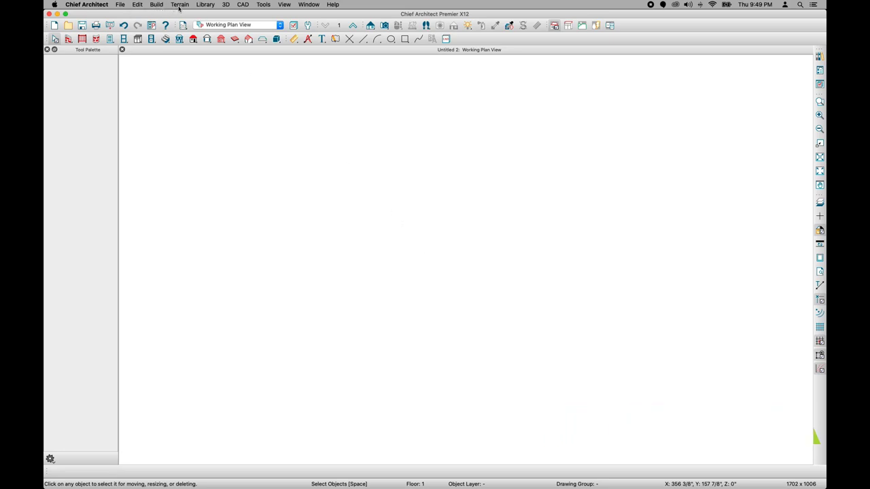
# Examine the program's menu commands and the wall, window, cabinet and door tool sets
pyautogui.click(123, 5)
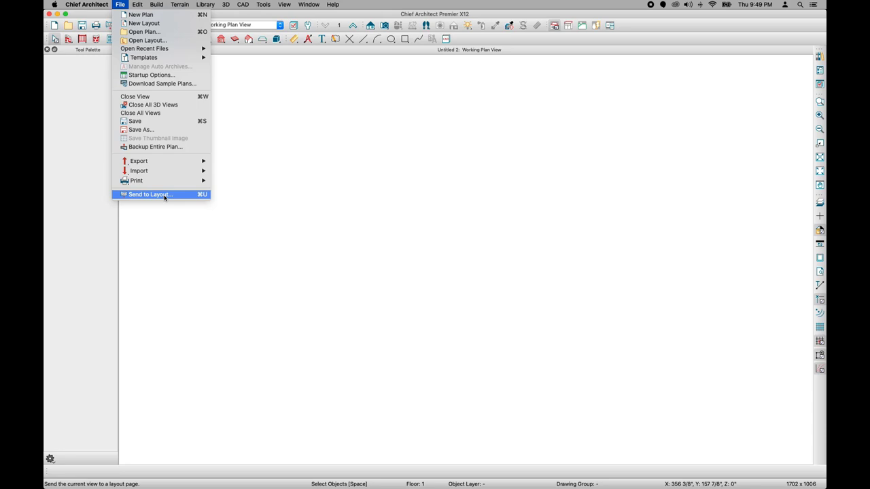
pyautogui.moveTo(152, 6)
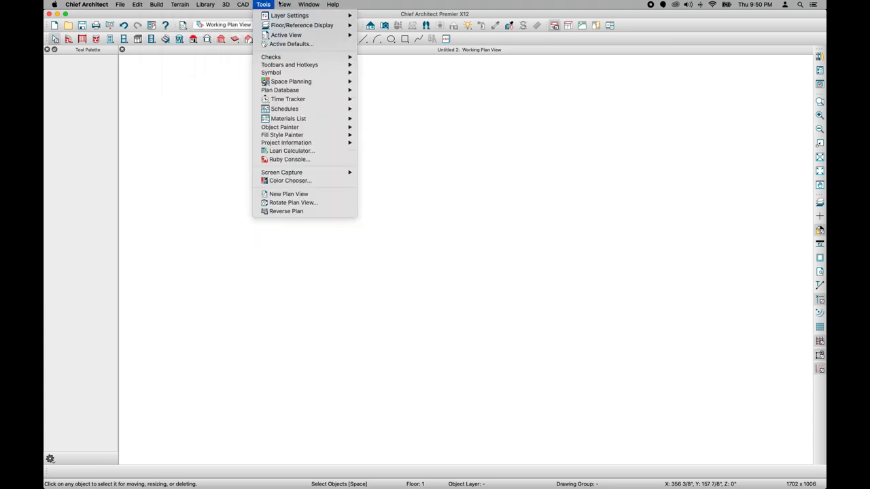
pyautogui.moveTo(332, 4)
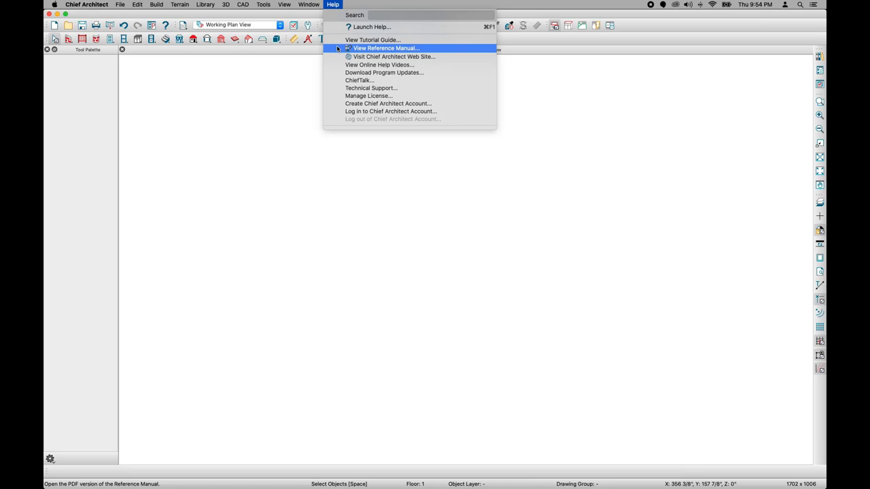
pyautogui.click(338, 4)
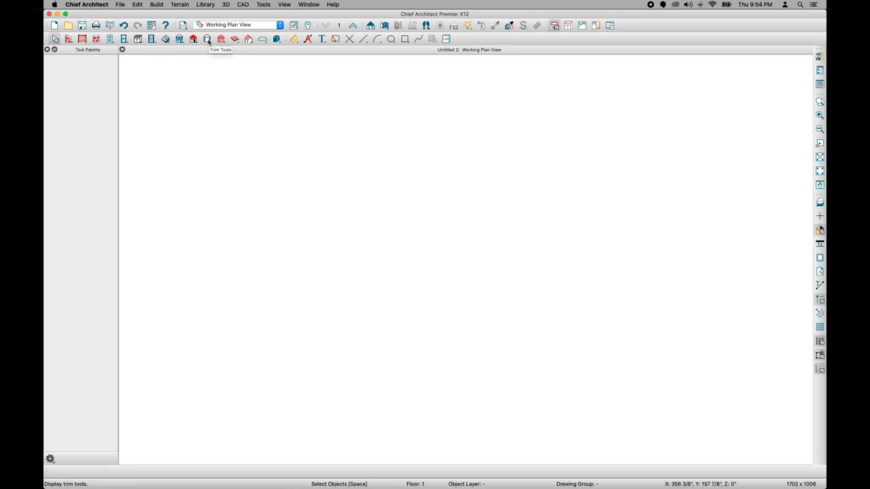
pyautogui.click(69, 39)
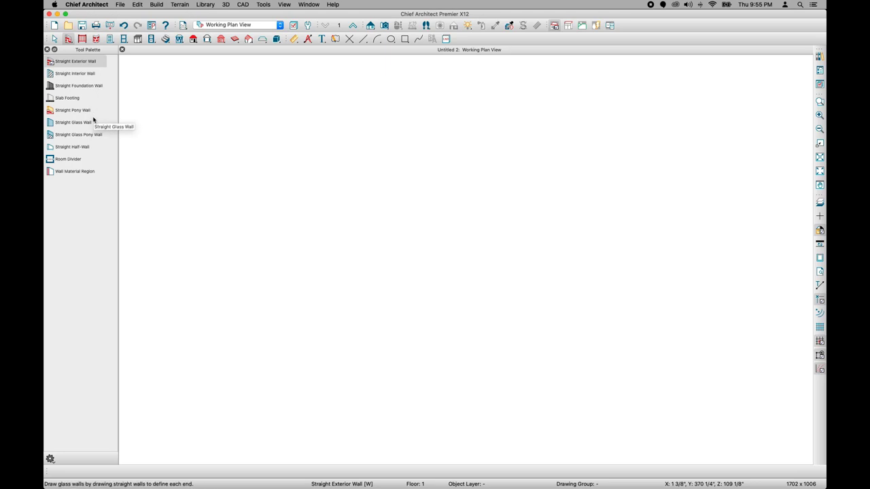
pyautogui.click(96, 40)
pyautogui.click(123, 39)
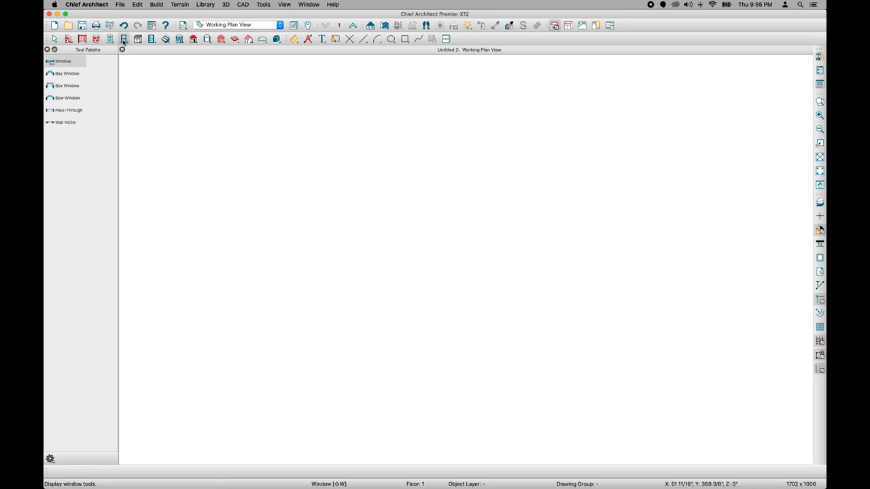
pyautogui.click(137, 39)
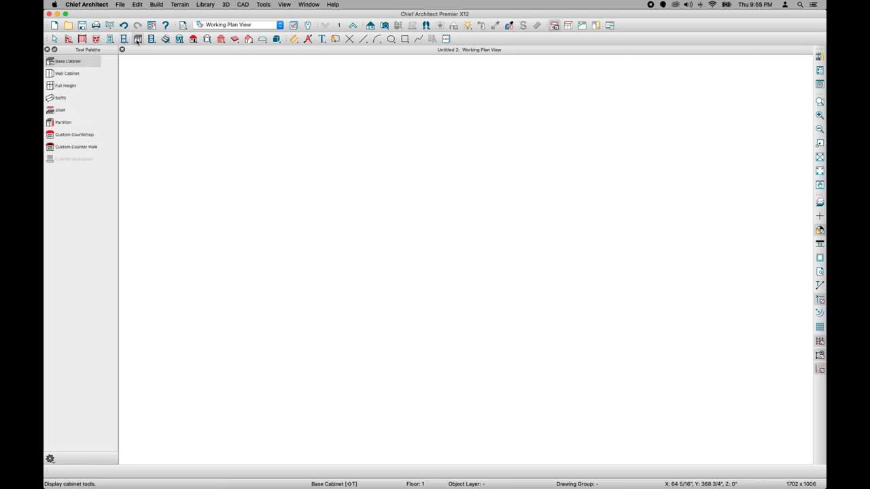
pyautogui.click(123, 40)
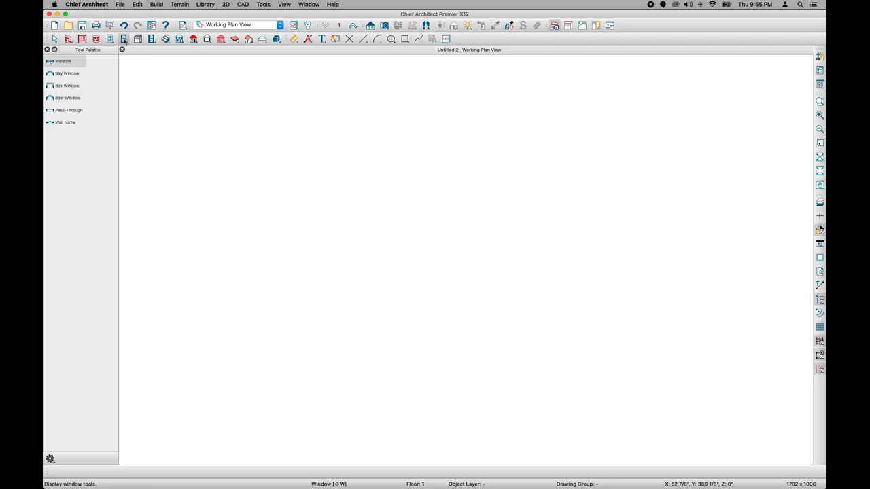
pyautogui.click(110, 40)
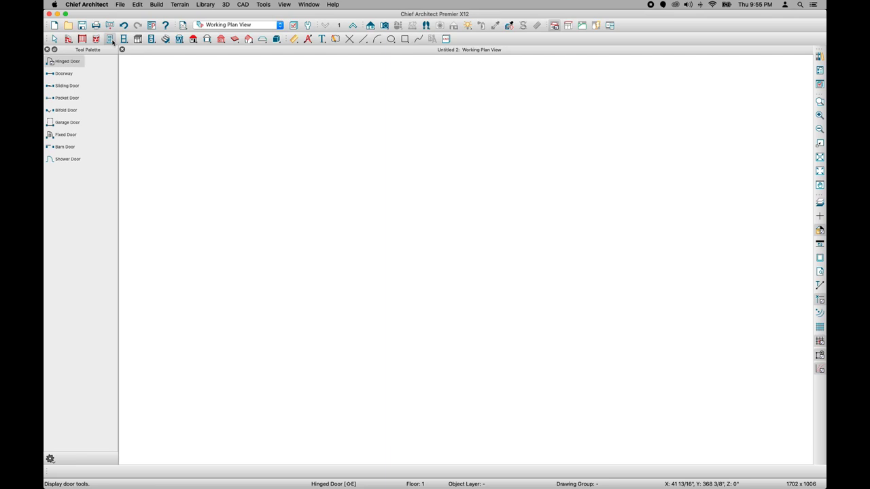
# Draw a horizontal straight exterior wall, shift it slightly lower in the plan and stretch it to about 17'-3" long
pyautogui.click(68, 40)
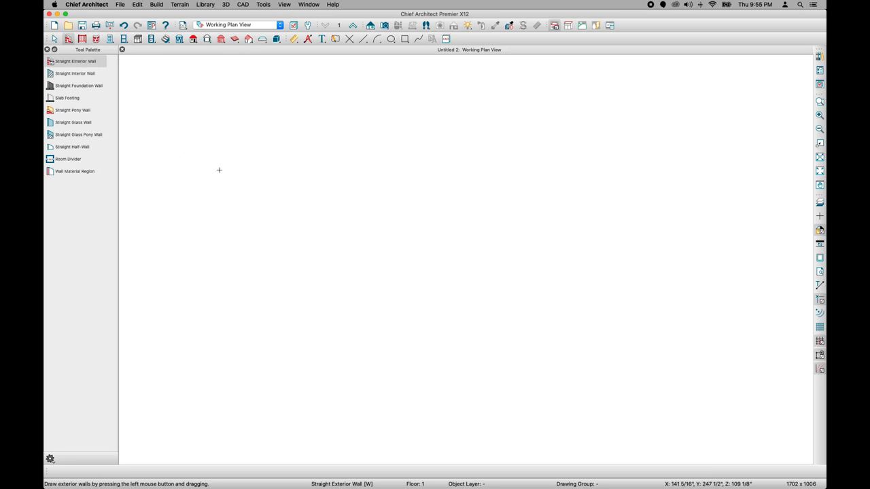
pyautogui.moveTo(216, 151); pyautogui.dragTo(437, 151)
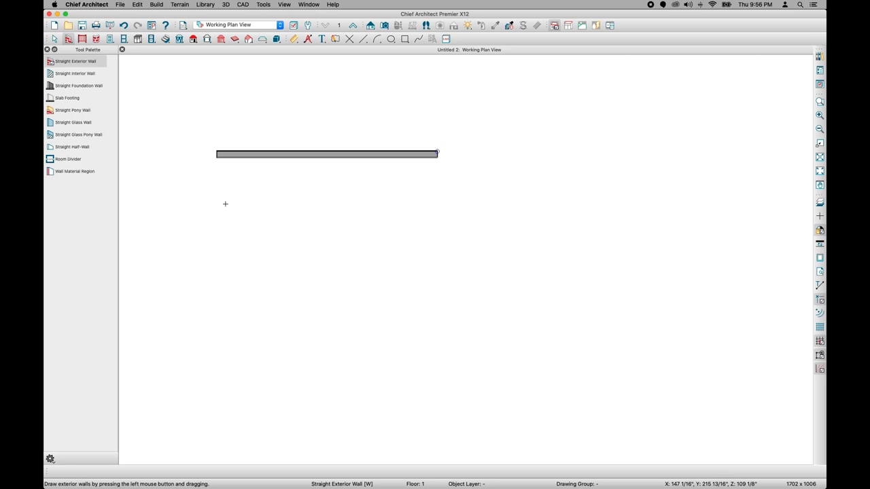
pyautogui.click(241, 151)
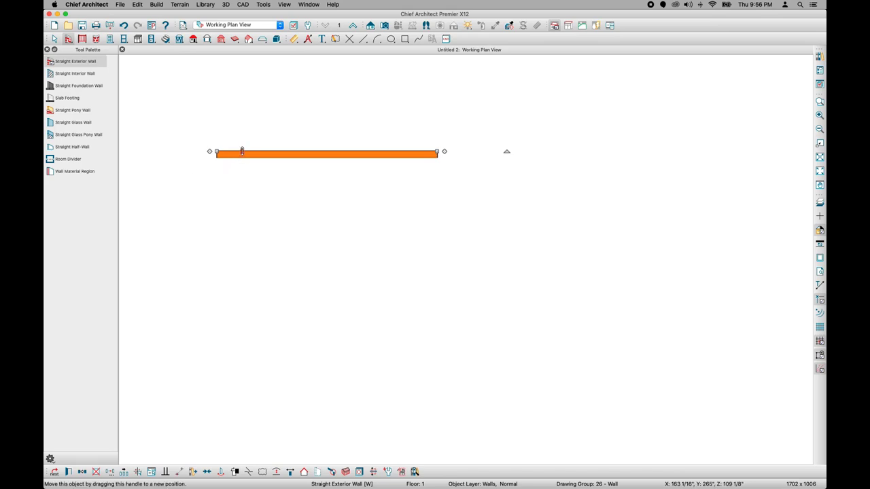
pyautogui.moveTo(242, 152); pyautogui.dragTo(243, 181)
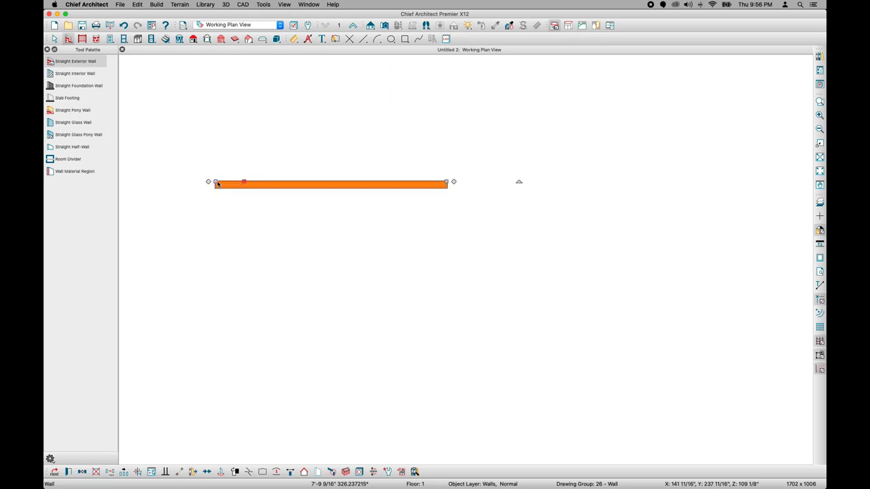
pyautogui.moveTo(216, 182)
pyautogui.mouseDown()
pyautogui.moveTo(262, 182)
pyautogui.moveTo(213, 183)
pyautogui.mouseUp()
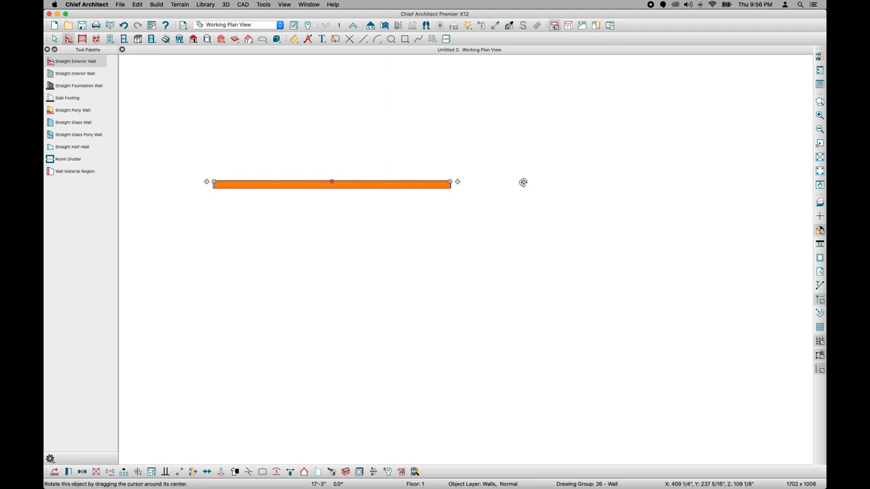
# Rotate the exterior wall to -45° and turn it back to horizontal
pyautogui.moveTo(522, 182); pyautogui.dragTo(438, 273)
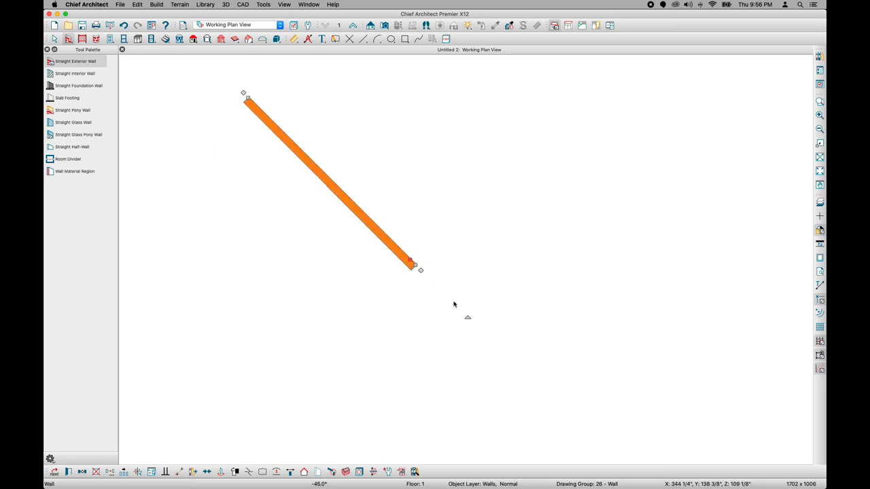
pyautogui.moveTo(468, 318); pyautogui.dragTo(516, 199)
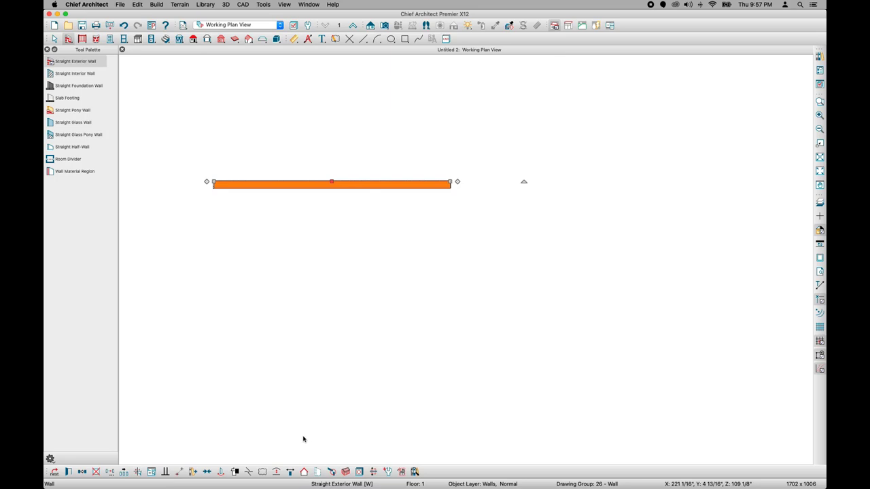
# Place a base cabinet just below the exterior wall near its left end and select it
pyautogui.click(138, 38)
pyautogui.click(247, 201)
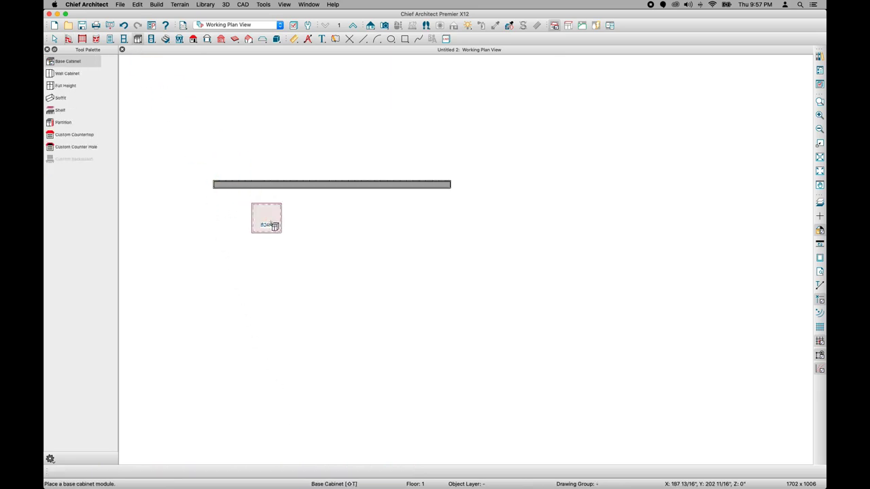
pyautogui.click(274, 226)
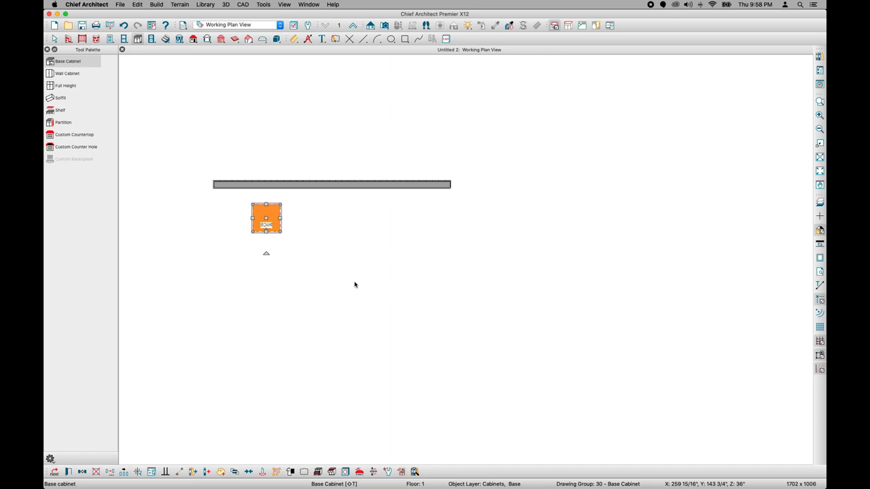
# Open the exterior wall's specification and review its general, roof and wall type settings
pyautogui.press('space')
pyautogui.click(369, 185)
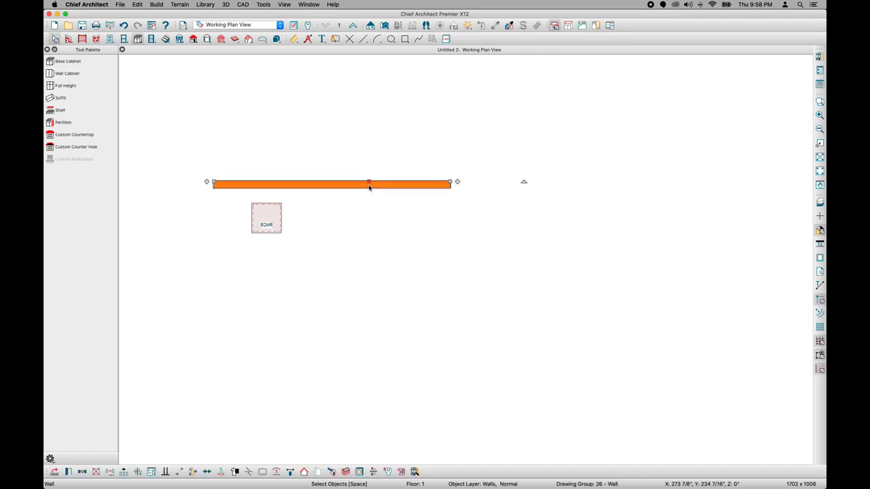
pyautogui.click(392, 267)
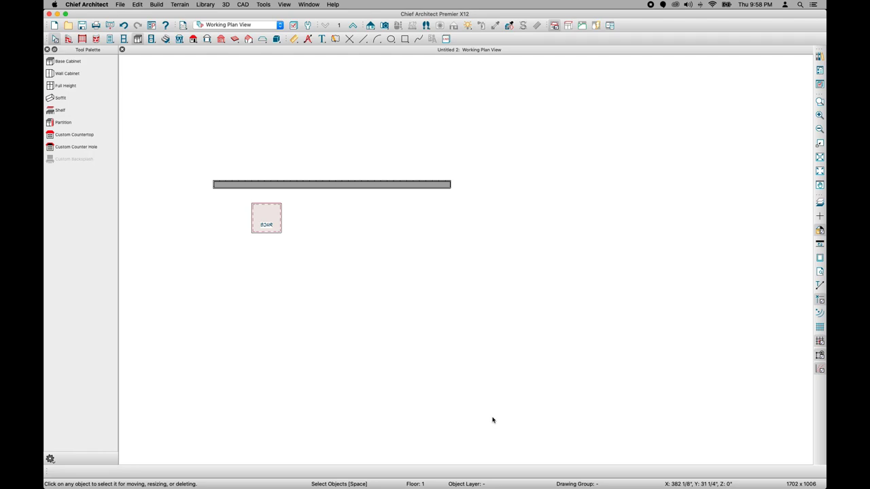
pyautogui.click(298, 187)
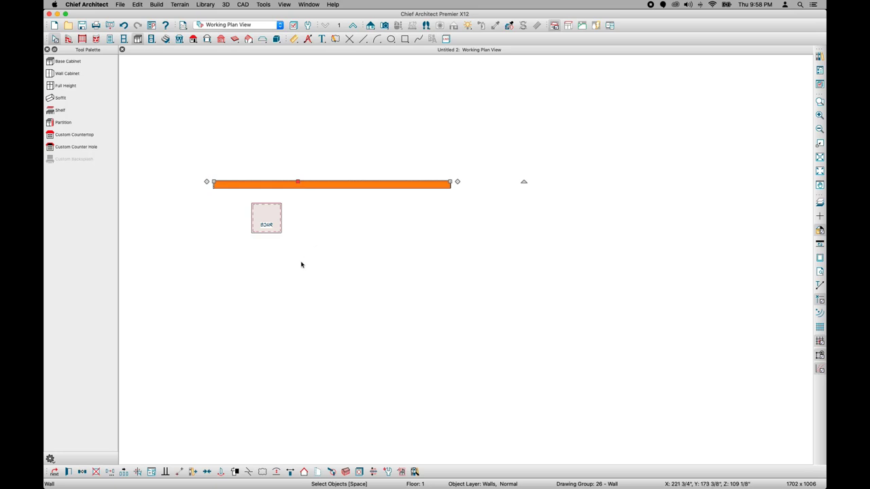
pyautogui.click(70, 474)
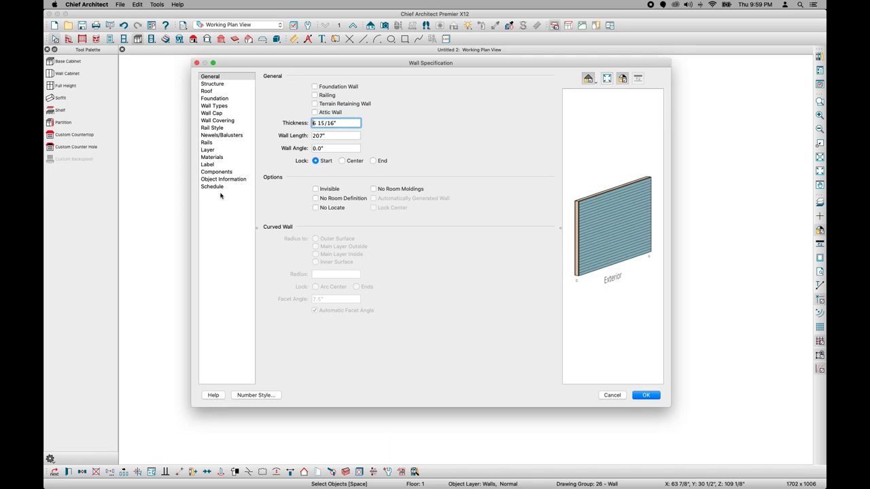
pyautogui.click(216, 92)
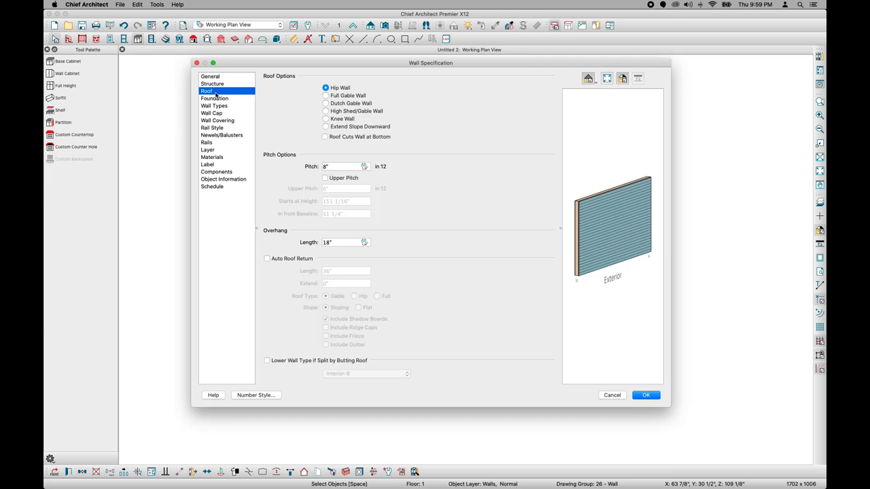
pyautogui.click(225, 107)
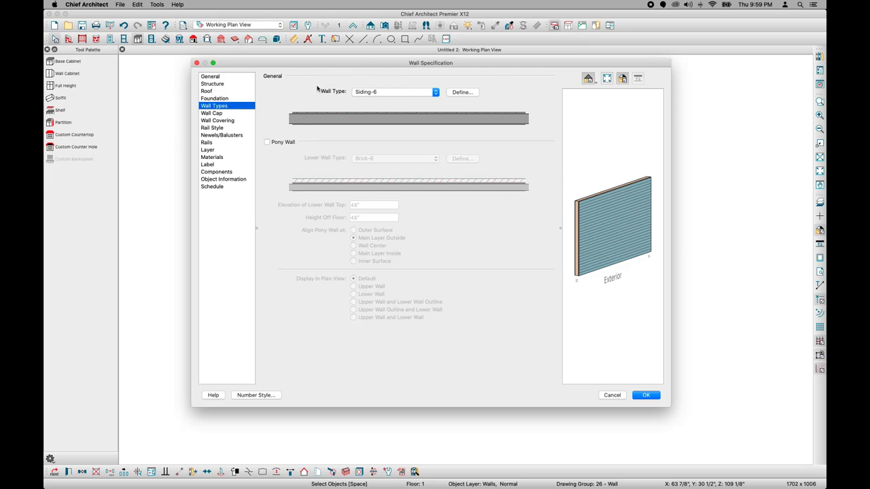
# Switch the wall's roof option to Full Gable Wall, return it to Hip Wall and accept the specification
pyautogui.click(225, 92)
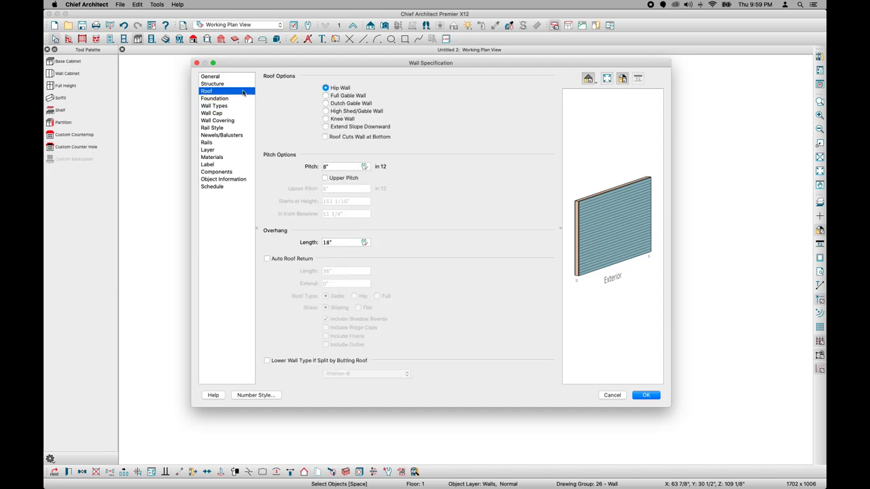
pyautogui.click(354, 96)
pyautogui.click(339, 87)
pyautogui.click(644, 396)
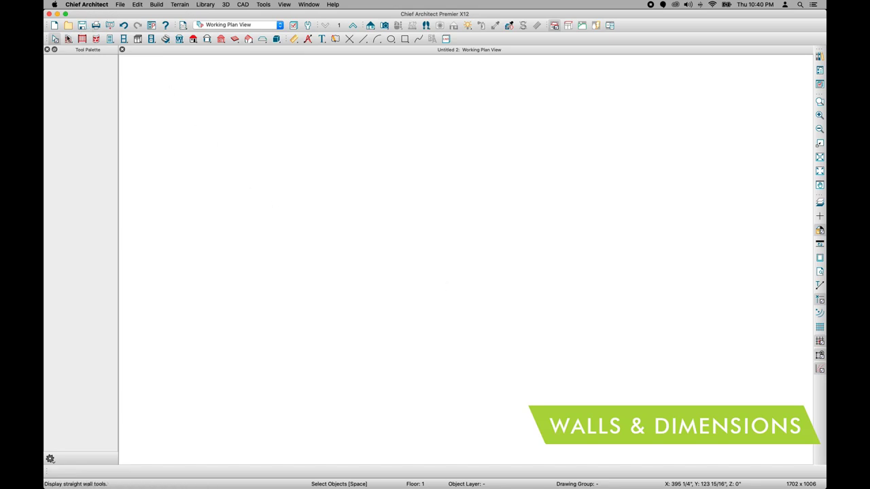
# Draw a closed L-shaped outline of straight exterior walls about 25'-6" wide and 22'-3" deep, with a lower-left notch about 16'-7" by 7'-10"
pyautogui.click(68, 40)
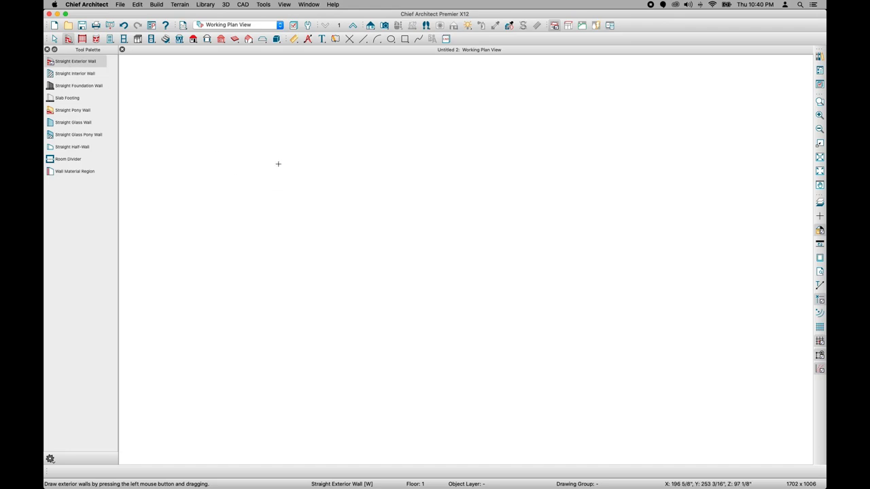
pyautogui.moveTo(276, 164); pyautogui.dragTo(603, 165)
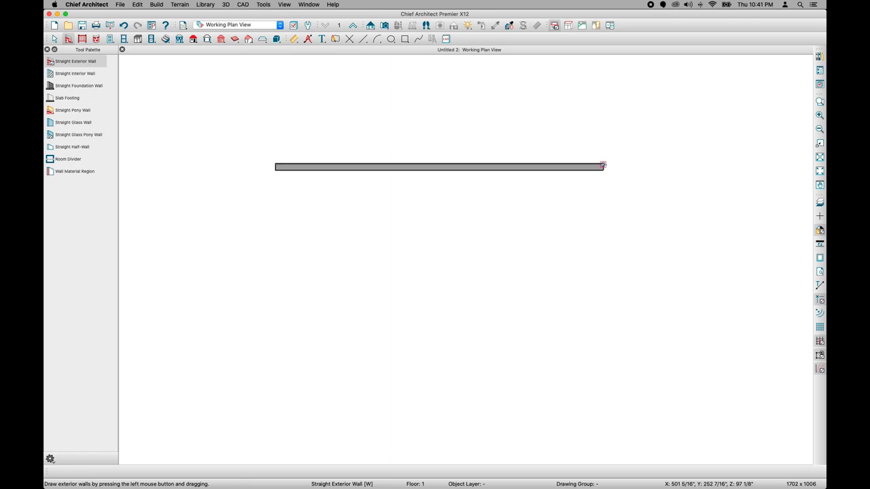
pyautogui.moveTo(603, 166)
pyautogui.mouseDown()
pyautogui.moveTo(616, 417)
pyautogui.moveTo(608, 448)
pyautogui.moveTo(536, 450)
pyautogui.moveTo(488, 448)
pyautogui.moveTo(489, 349)
pyautogui.moveTo(273, 351)
pyautogui.moveTo(279, 170)
pyautogui.mouseUp()
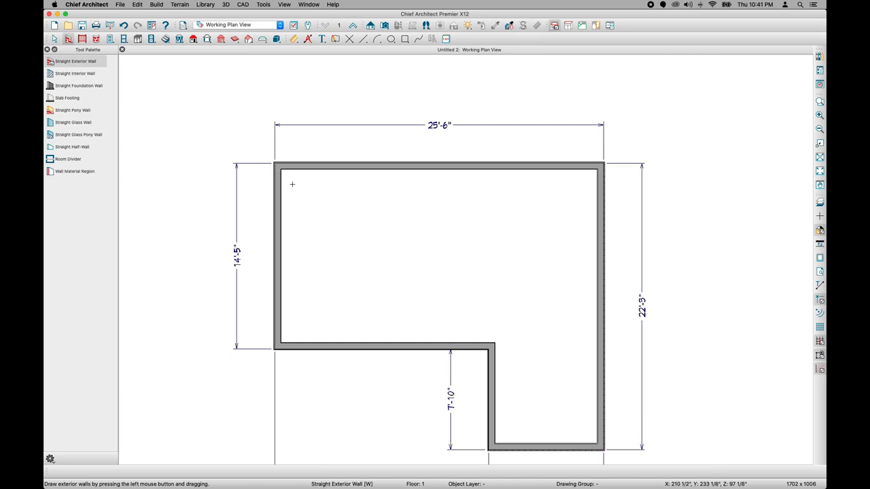
pyautogui.press('F6')
pyautogui.moveTo(324, 200)
pyautogui.mouseDown(button='middle')
pyautogui.moveTo(285, 177)
pyautogui.moveTo(333, 175)
pyautogui.mouseUp(button='middle')
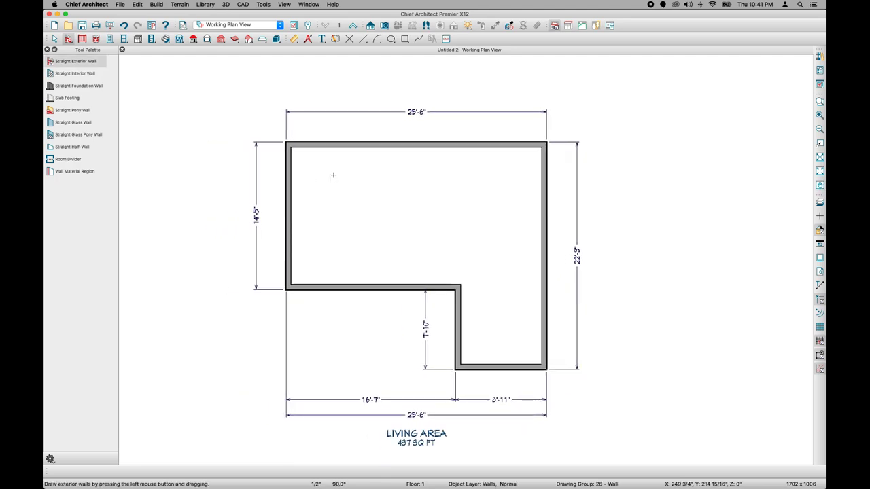
pyautogui.press('space')
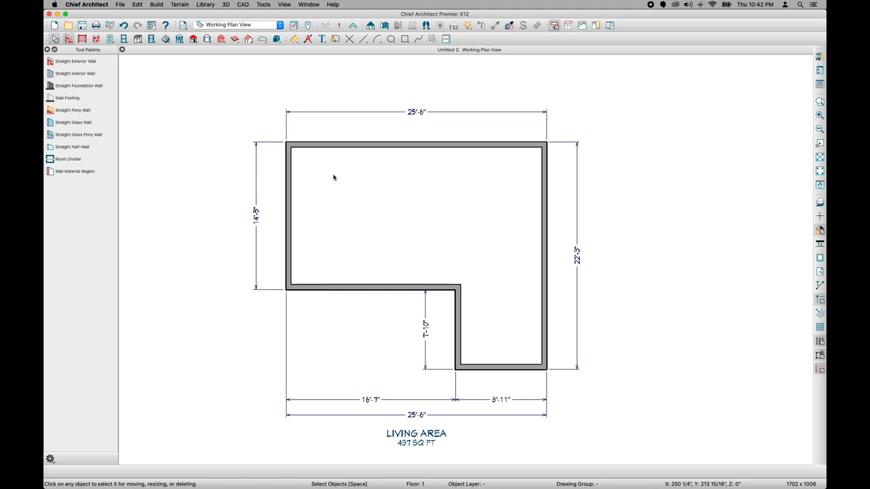
# Set the overall width of the L-shaped building to 42' by moving its right exterior wall
pyautogui.click(438, 146)
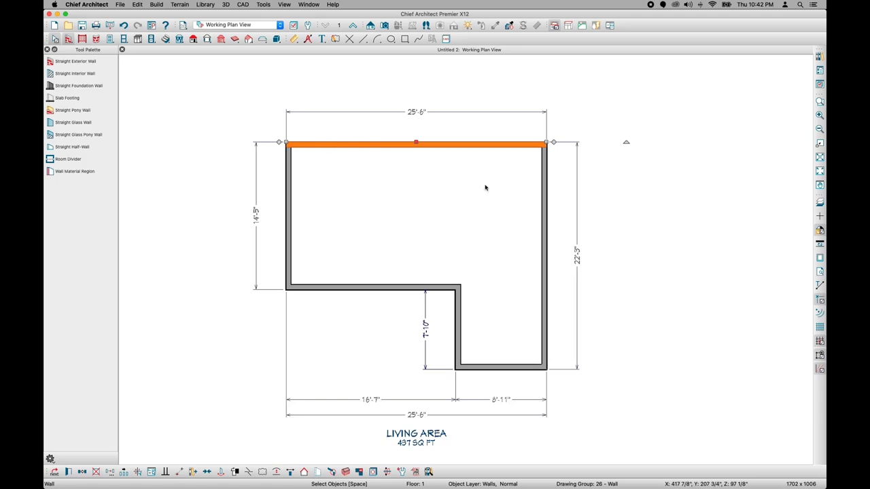
pyautogui.click(545, 205)
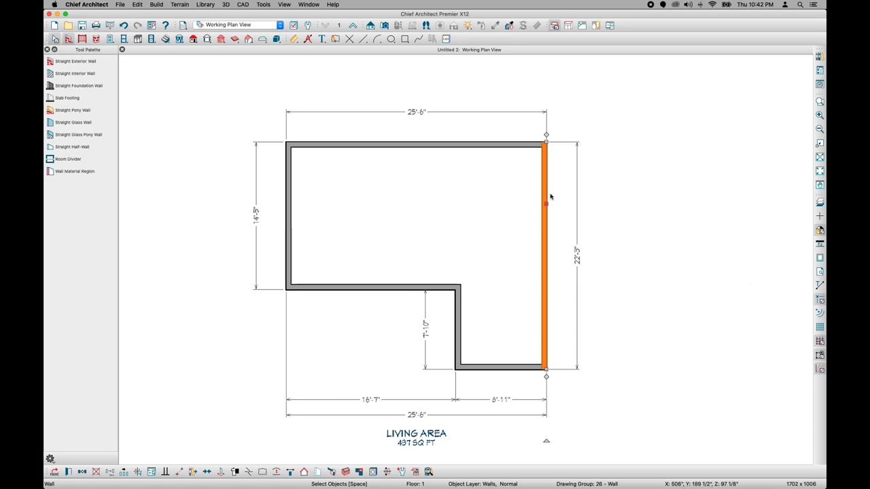
pyautogui.click(415, 113)
pyautogui.write('42')
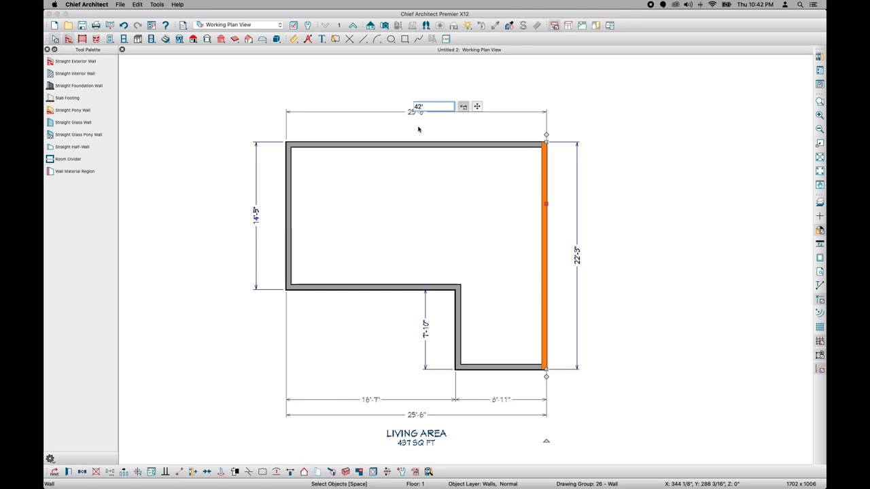
pyautogui.press('Return')
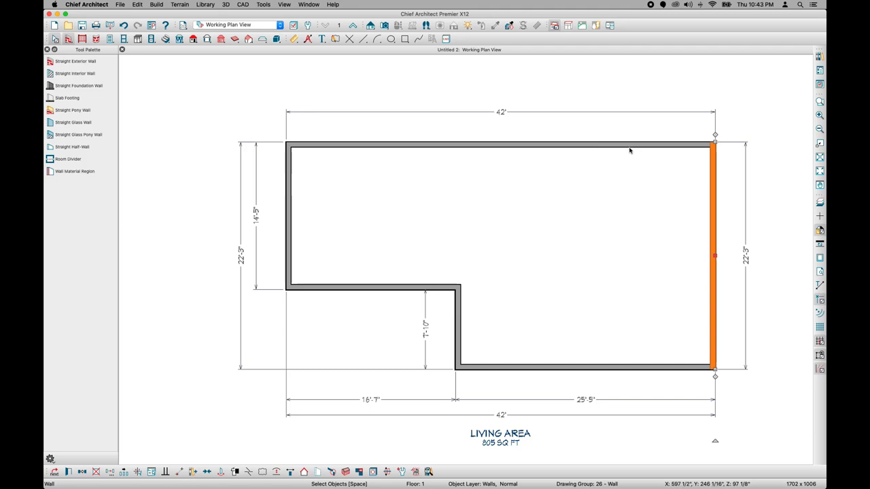
# Set the overall depth of the building to 38'-4" by moving its lower exterior wall
pyautogui.click(617, 368)
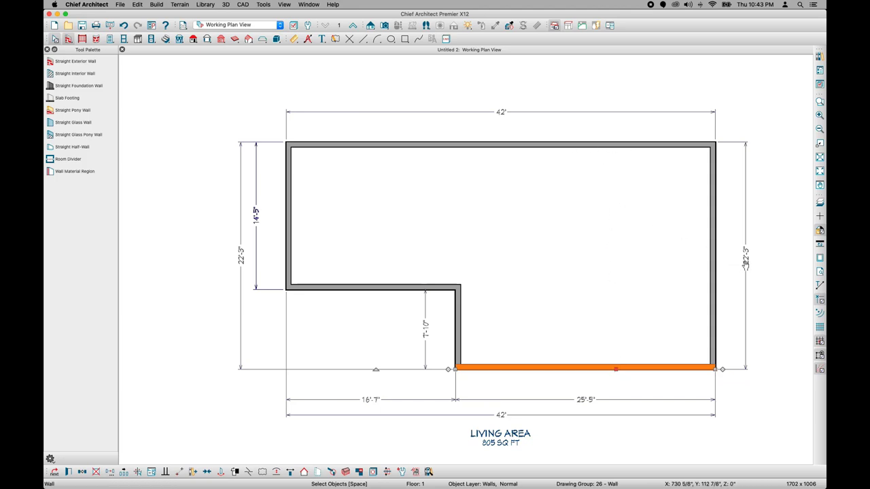
pyautogui.click(746, 258)
pyautogui.write('38')
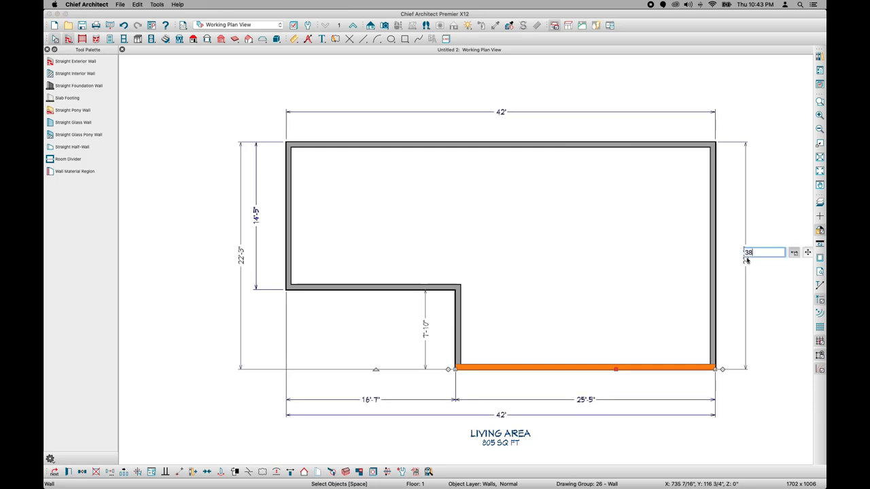
pyautogui.write("'4")
pyautogui.press('Return')
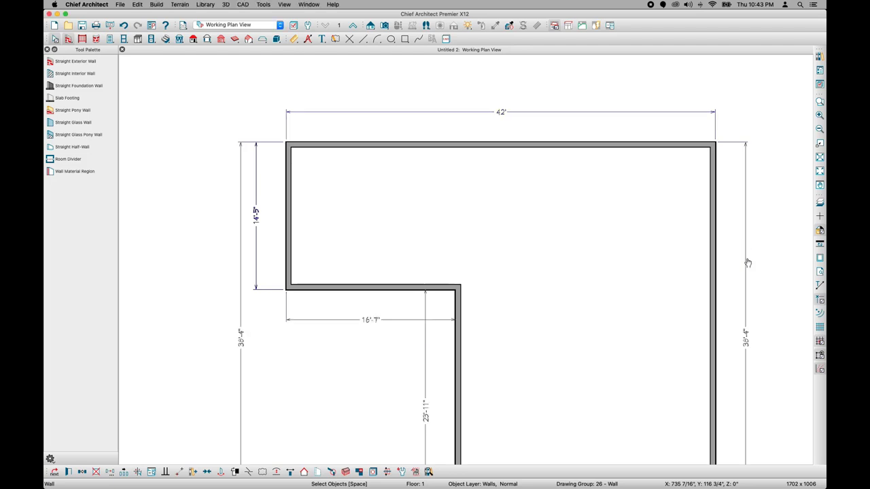
# Set the lower wing's width to 13'-4" by moving the notch's vertical exterior wall
pyautogui.scroll(-2, 748, 263)
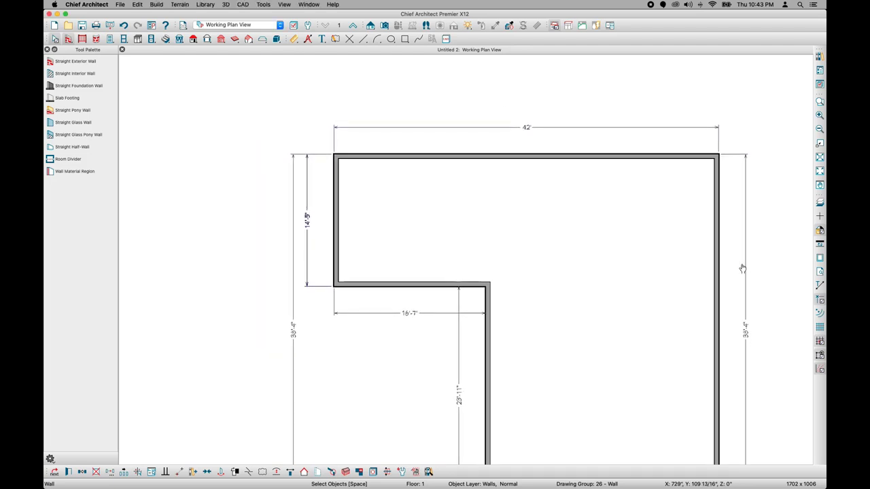
pyautogui.scroll(-5, 743, 268)
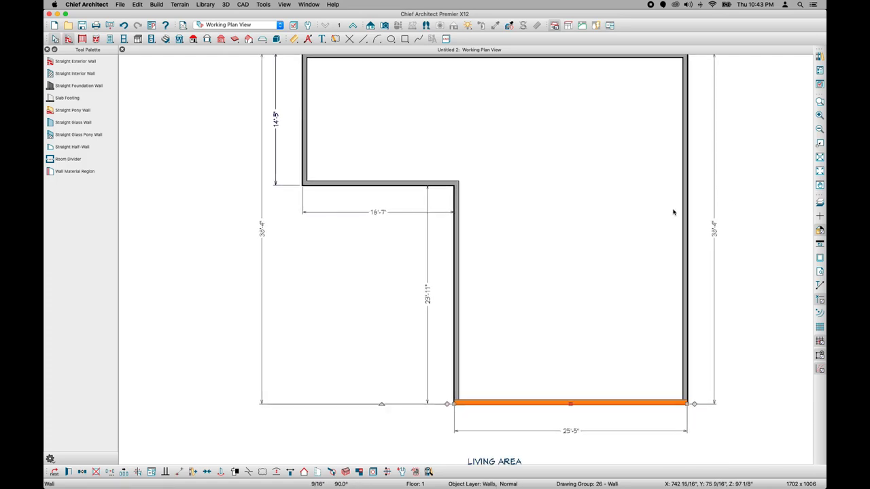
pyautogui.click(453, 294)
pyautogui.click(455, 294)
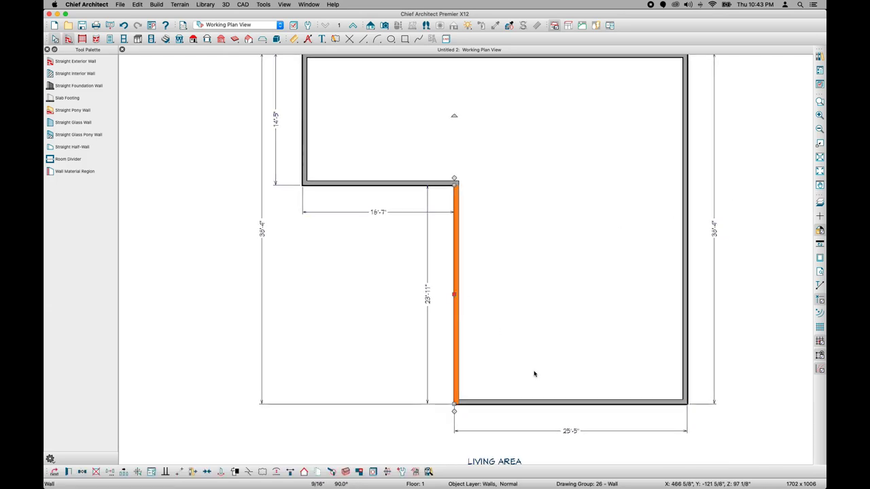
pyautogui.click(571, 433)
pyautogui.write("13'4")
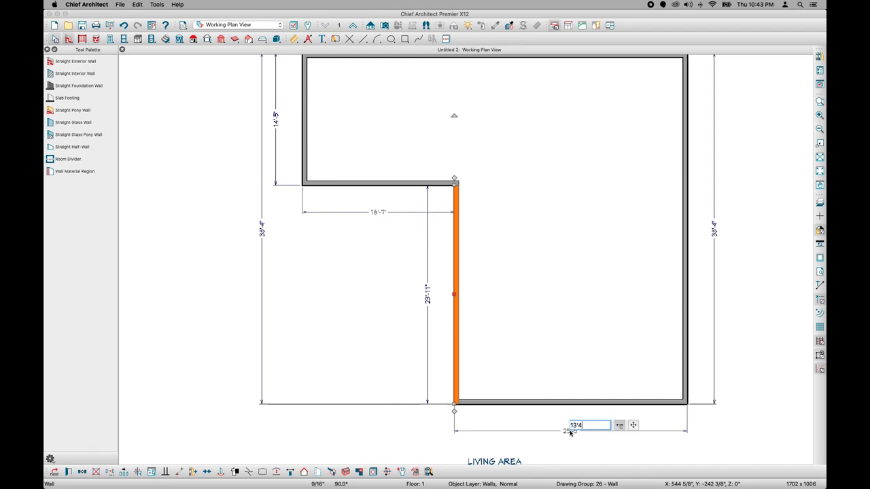
pyautogui.press('Return')
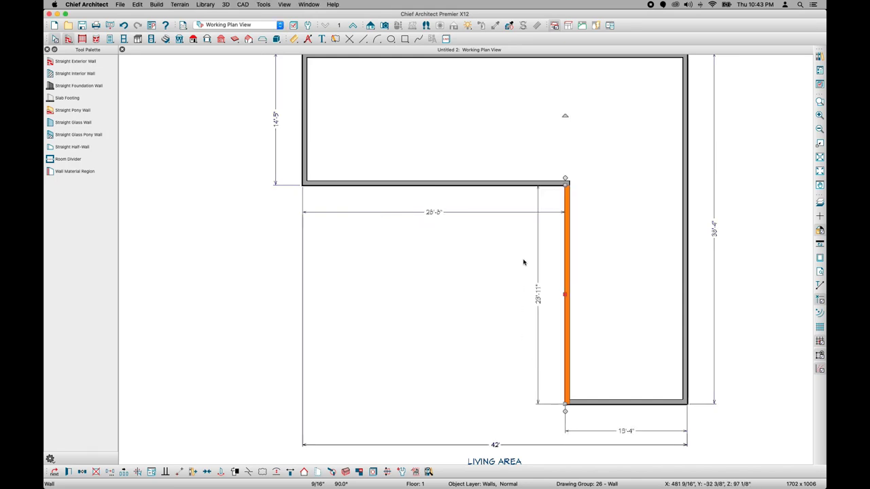
# Set the notch's depth to 10'-4" by moving its horizontal exterior wall, and deselect the wall
pyautogui.click(520, 184)
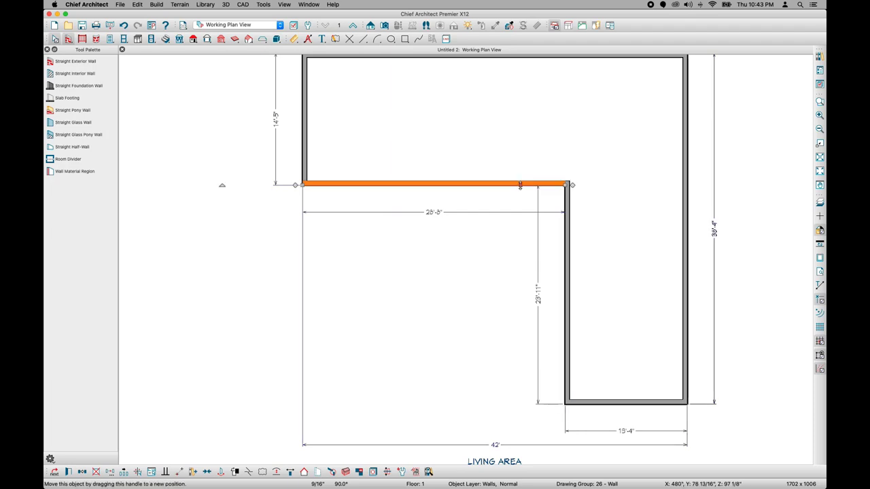
pyautogui.click(537, 298)
pyautogui.write("10'")
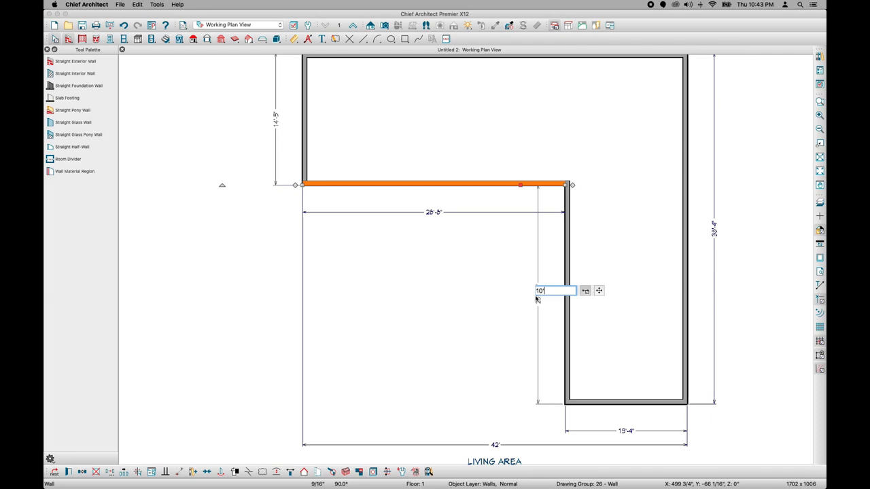
pyautogui.write('4')
pyautogui.press('Return')
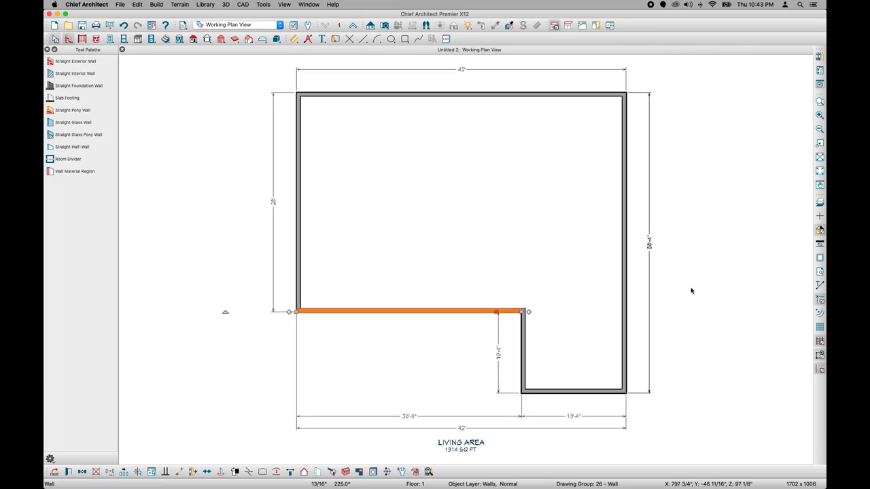
pyautogui.moveTo(693, 287); pyautogui.dragTo(660, 288, button='middle')
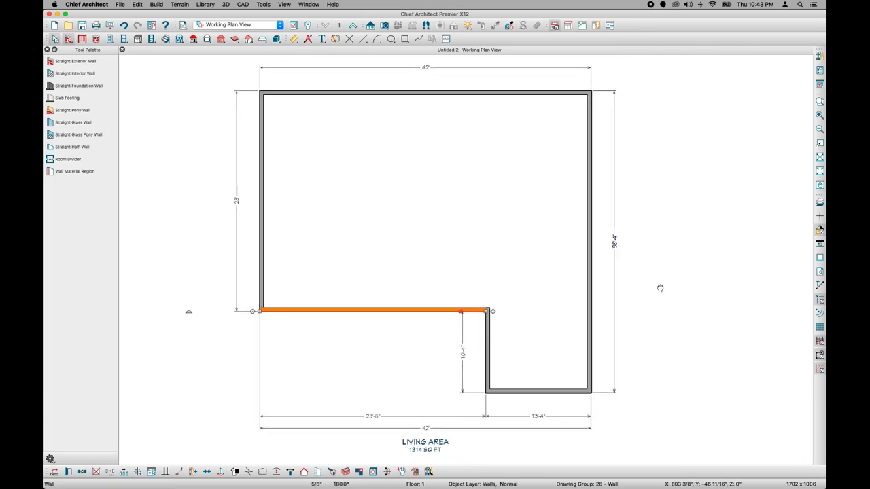
pyautogui.click(661, 290)
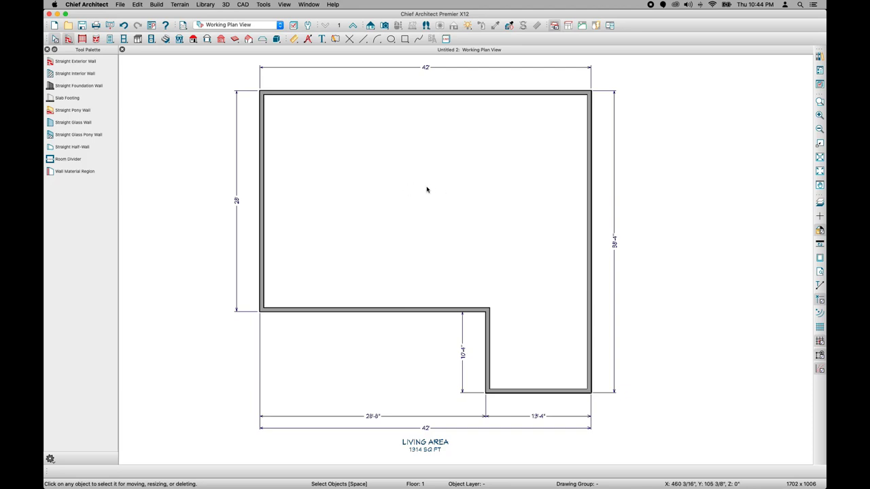
# Open the whole room's specification, review its general and structure settings such as ceiling and floor heights, and accept it
pyautogui.click(426, 190)
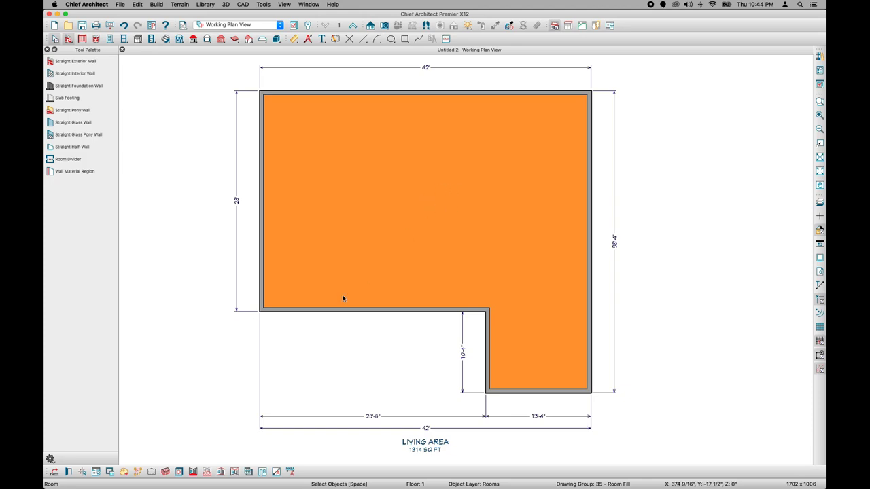
pyautogui.click(68, 472)
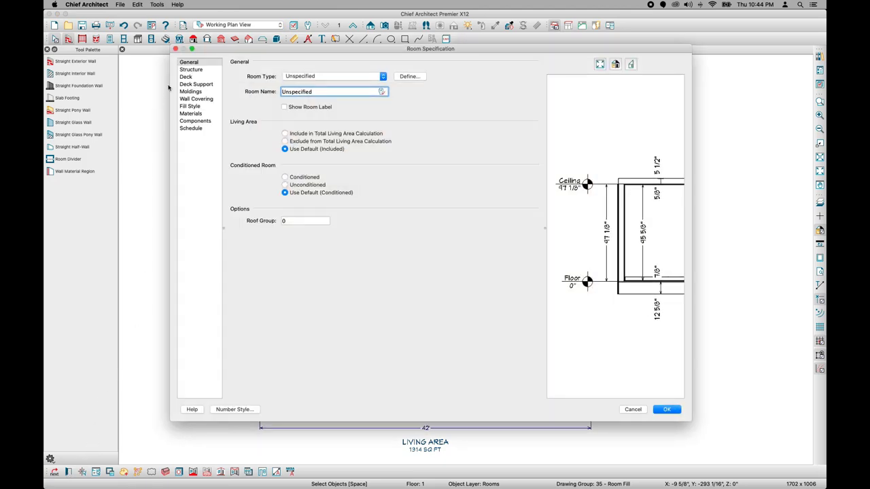
pyautogui.click(191, 69)
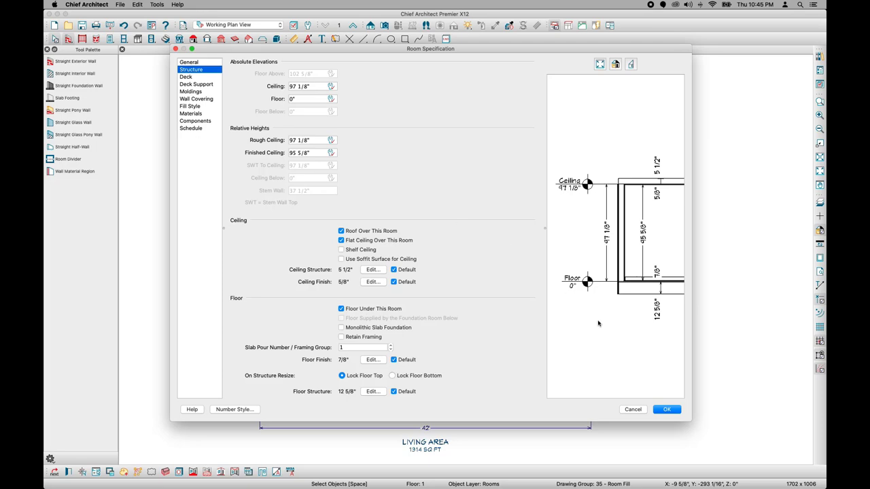
pyautogui.click(666, 410)
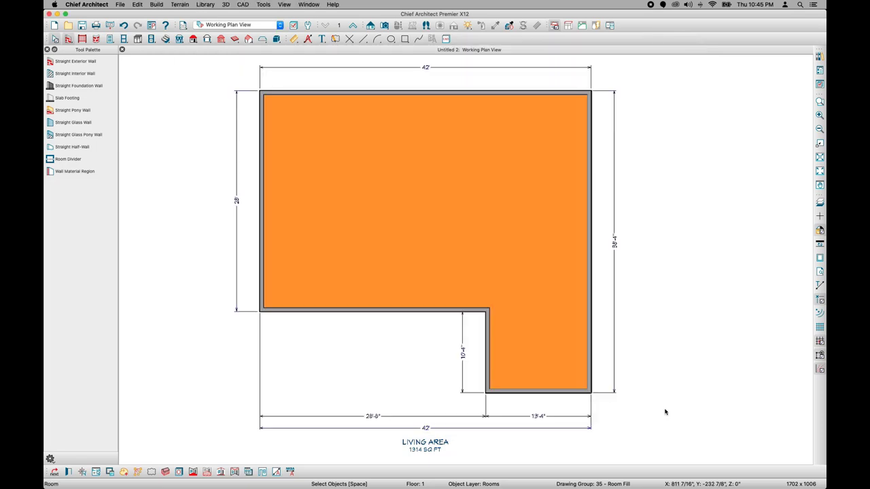
pyautogui.click(658, 361)
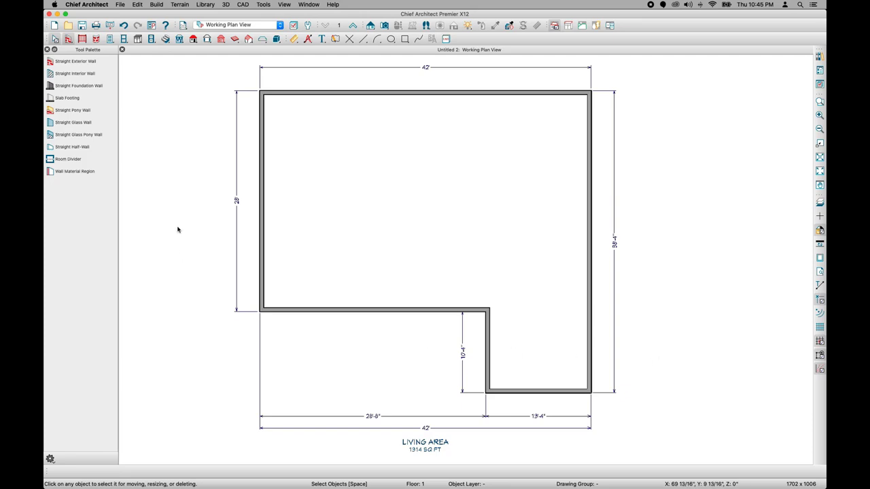
# Draw a horizontal interior wall across the full building width, about 14'-3 1/2" below the upper exterior wall, and check the rooms on each side
pyautogui.click(66, 75)
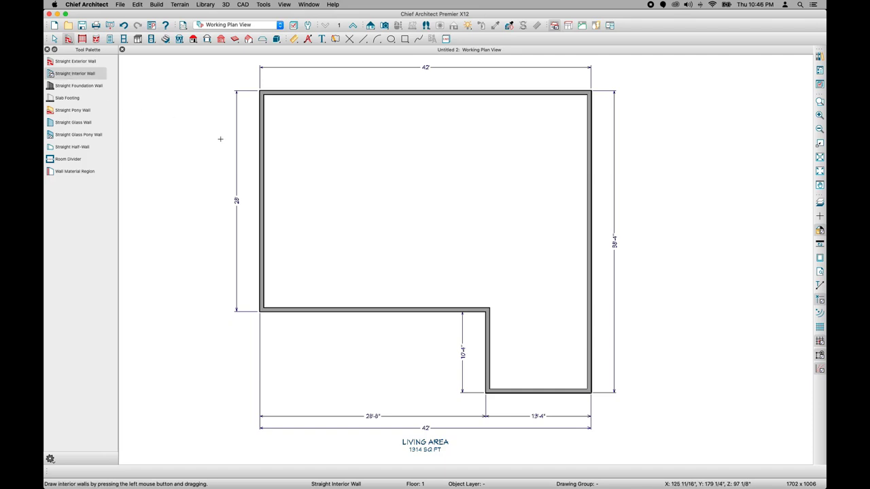
pyautogui.moveTo(261, 202); pyautogui.dragTo(590, 201)
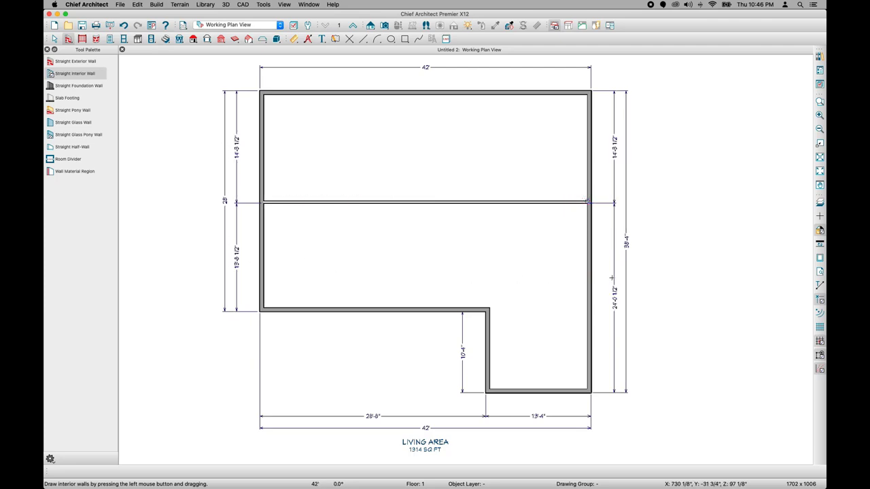
pyautogui.press('space')
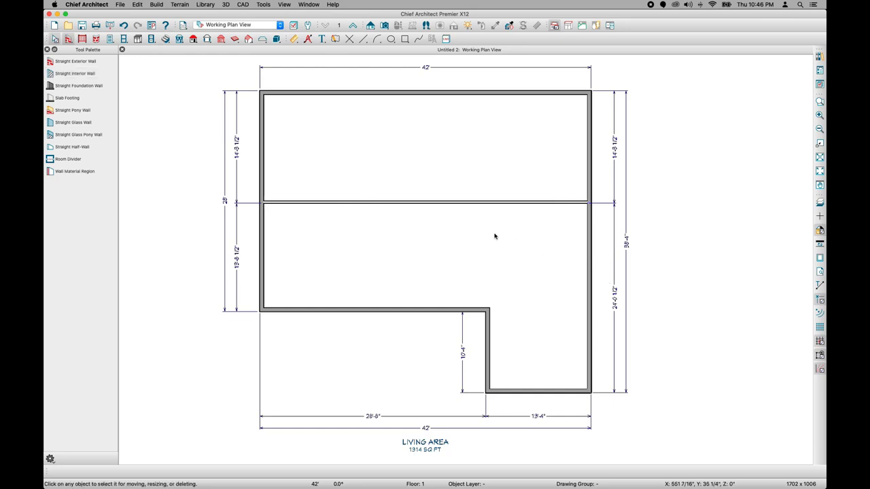
pyautogui.click(495, 236)
pyautogui.click(435, 168)
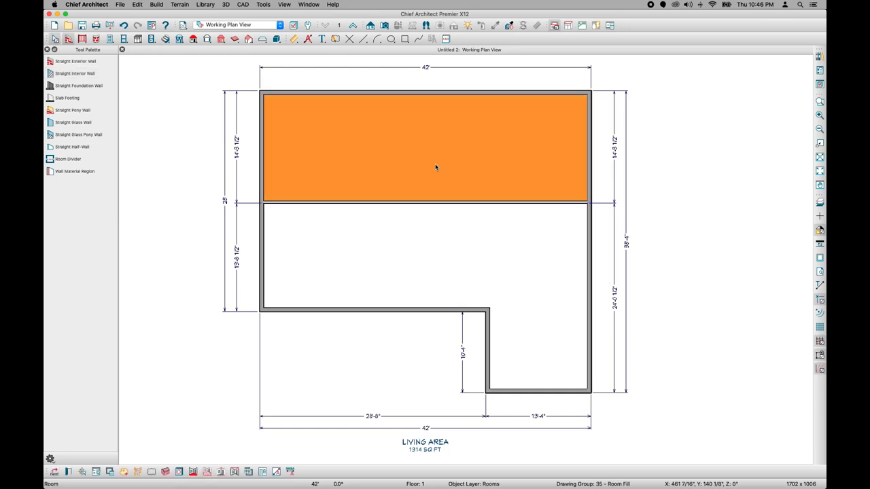
pyautogui.click(394, 222)
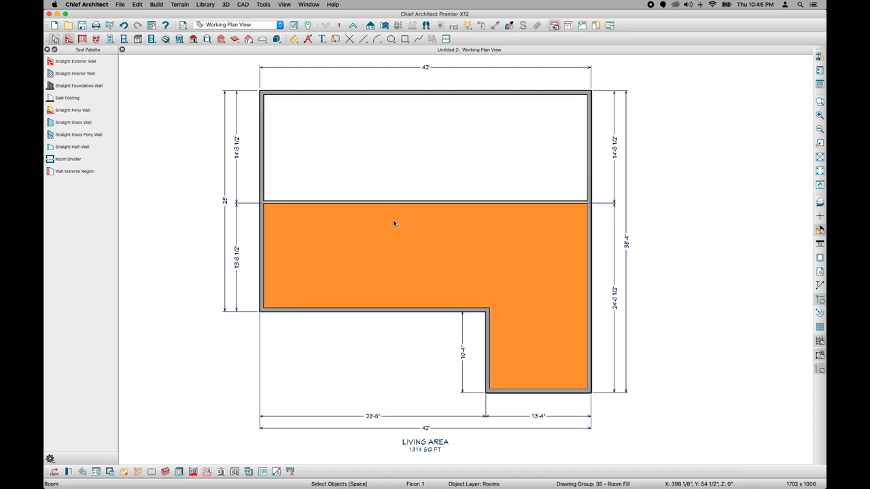
pyautogui.click(172, 228)
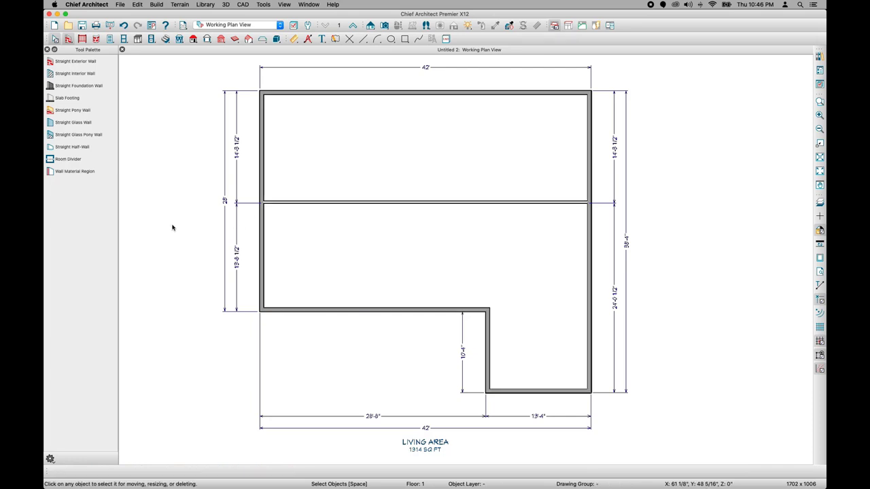
# Draw two vertical interior walls about 11'-7" and 26'-5" from the left exterior wall, and partition the upper-right room into three with straight interior walls
pyautogui.click(85, 74)
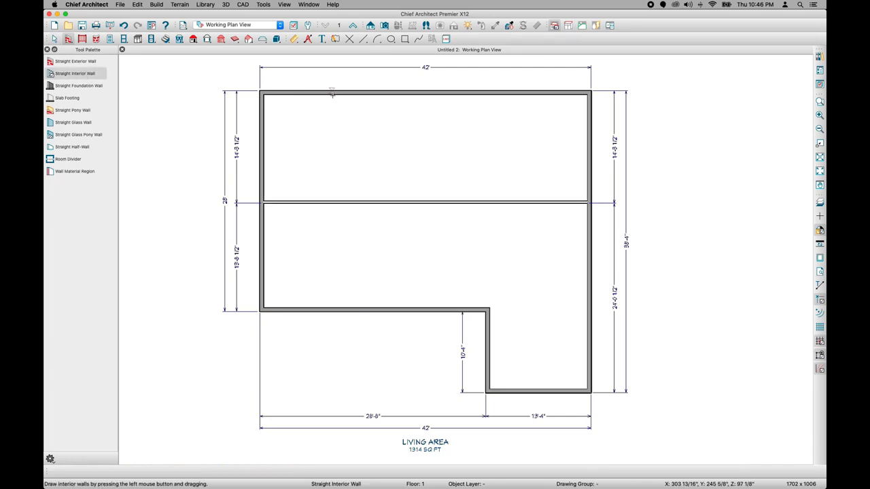
pyautogui.moveTo(352, 92); pyautogui.dragTo(343, 314)
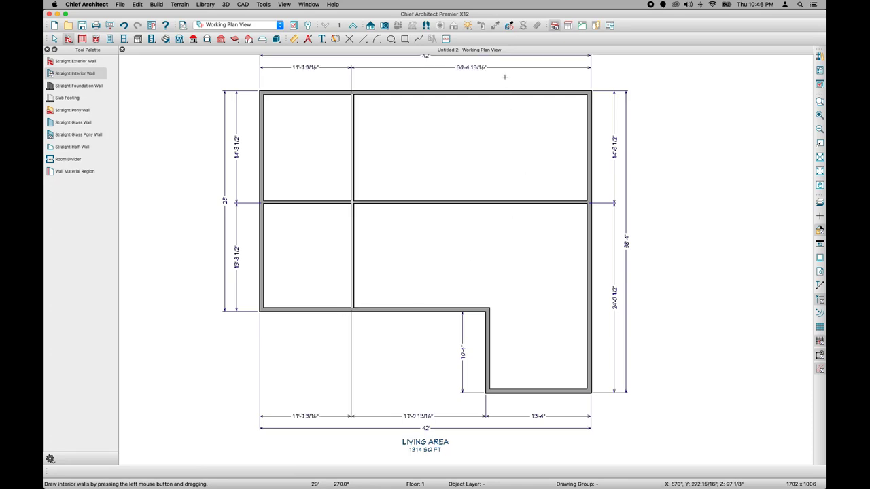
pyautogui.moveTo(469, 92); pyautogui.dragTo(468, 312)
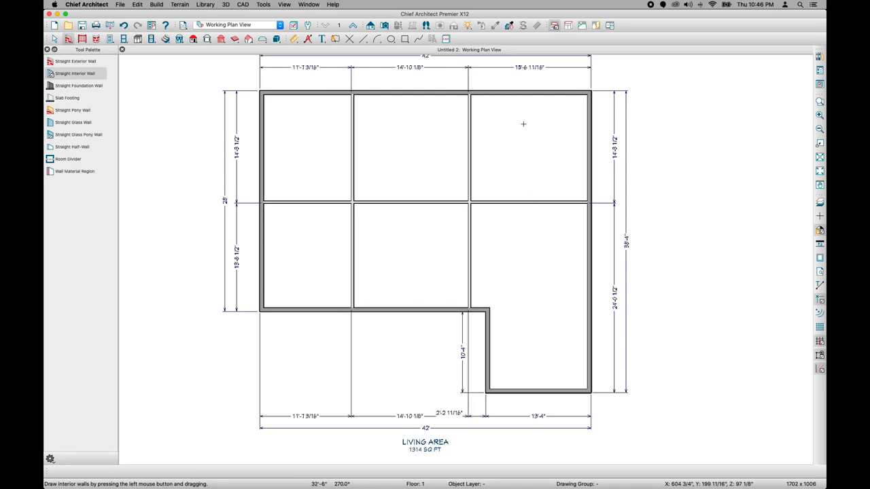
pyautogui.moveTo(472, 158); pyautogui.dragTo(591, 158)
pyautogui.moveTo(534, 159); pyautogui.dragTo(534, 202)
# Extend the notch's vertical exterior wall upward to meet the horizontal interior wall, making it about 24' long
pyautogui.click(485, 318)
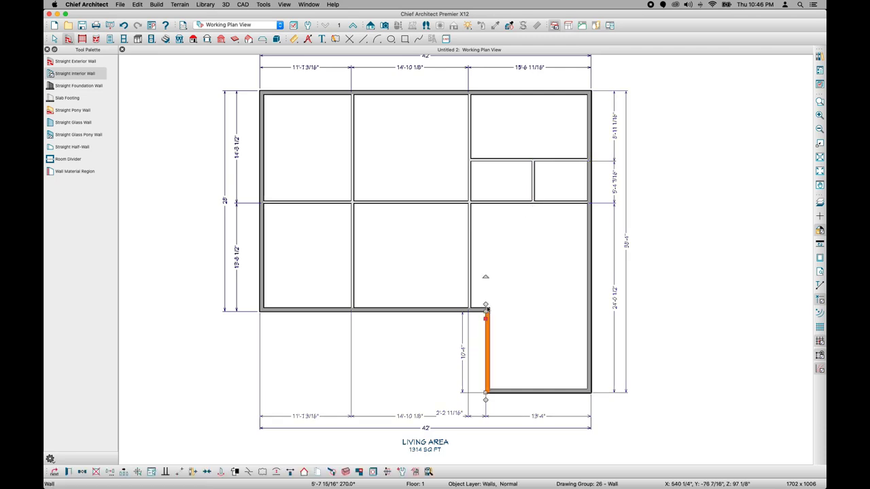
pyautogui.moveTo(486, 311); pyautogui.dragTo(491, 203)
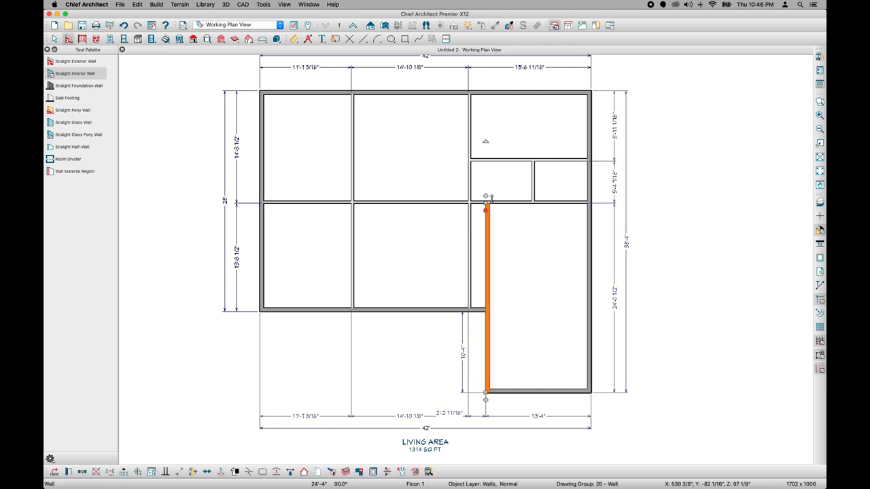
pyautogui.press('space')
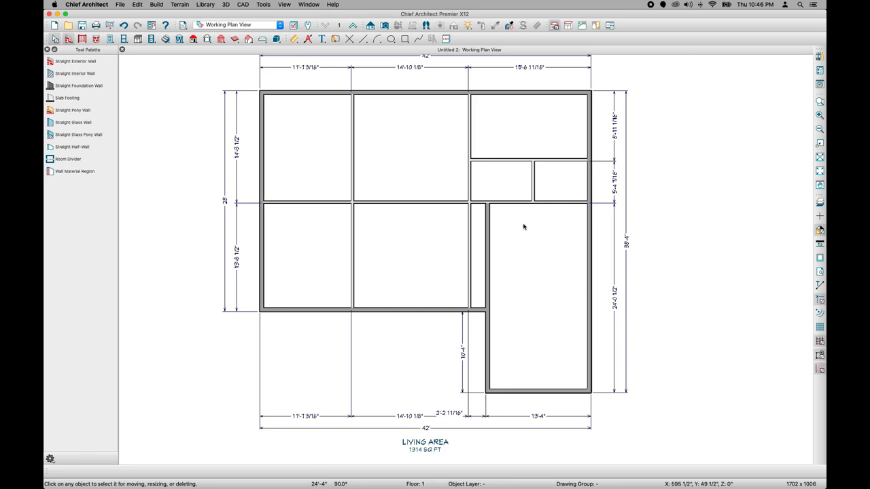
# Set the upper-left room's type to Kitchen in its specification and accept the change
pyautogui.click(316, 138)
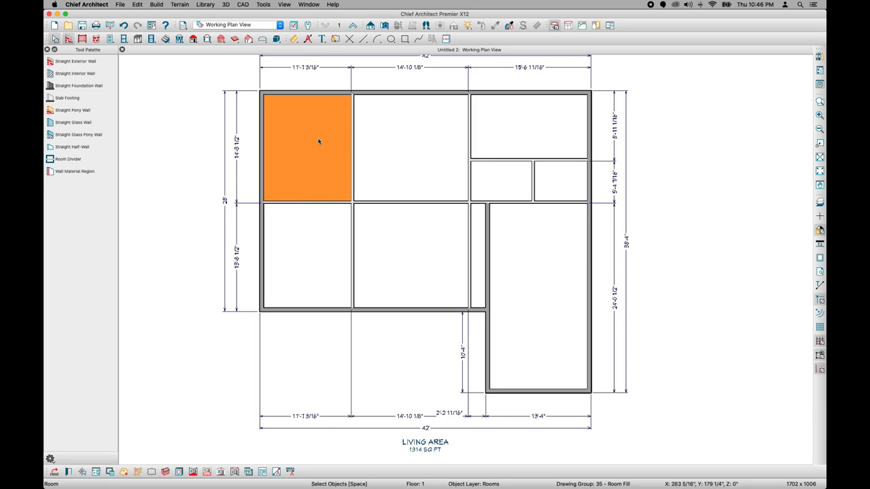
pyautogui.click(69, 472)
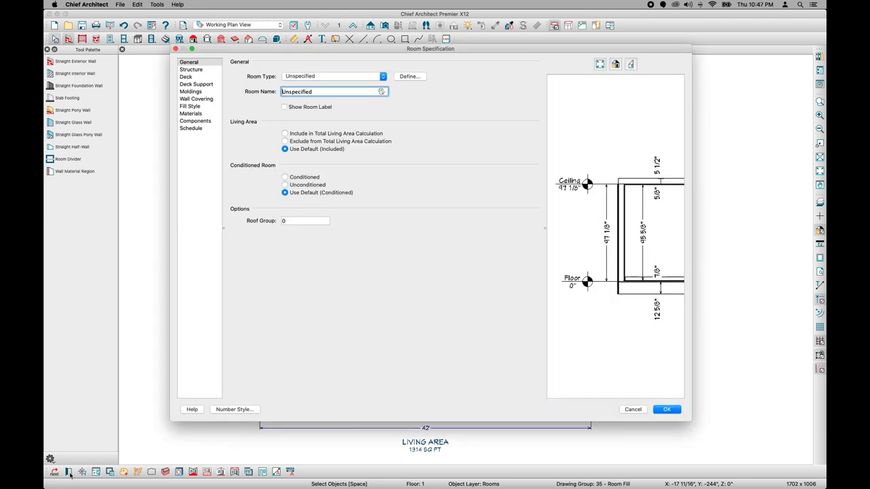
pyautogui.click(383, 77)
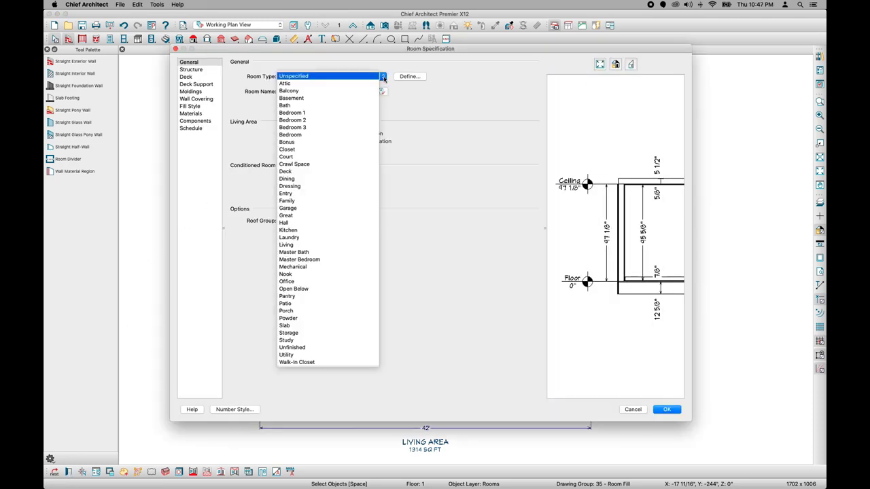
pyautogui.click(306, 230)
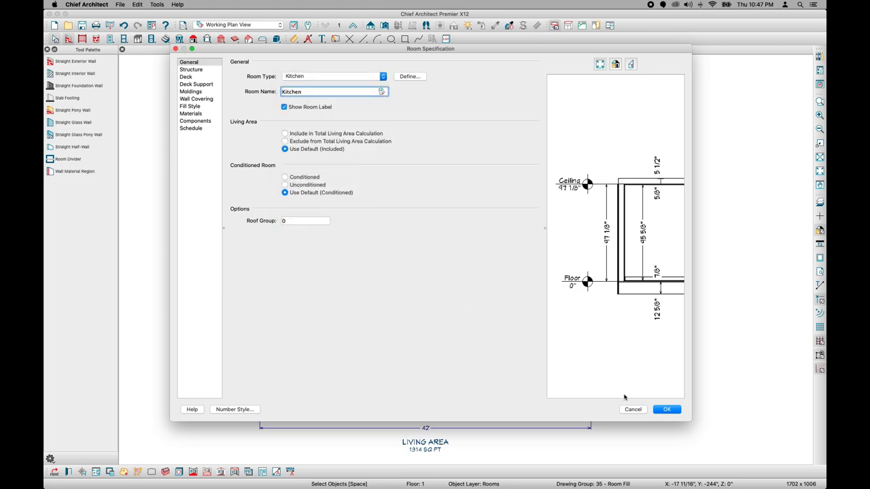
pyautogui.click(665, 410)
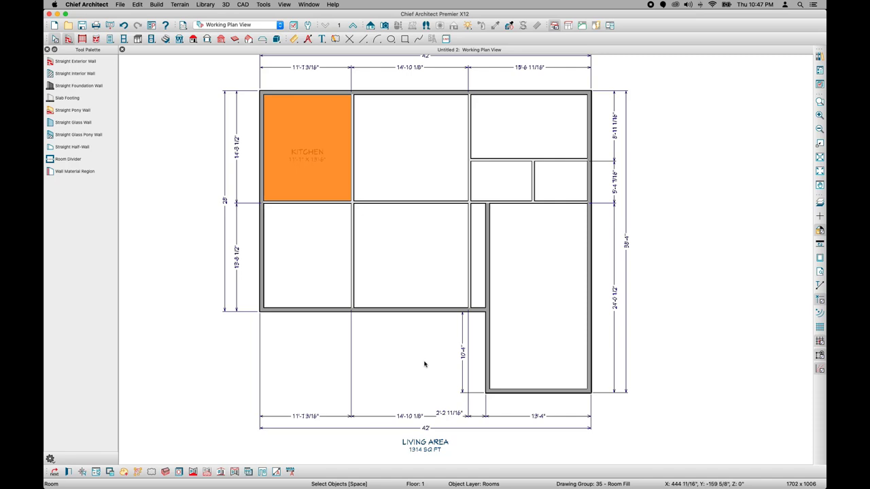
# Set the room type of the lower-left room, below the kitchen, to Living
pyautogui.click(306, 289)
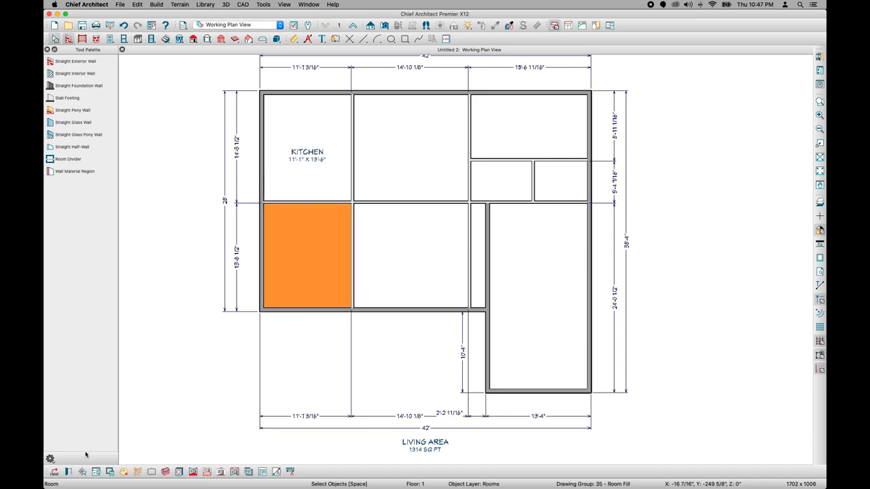
pyautogui.click(68, 472)
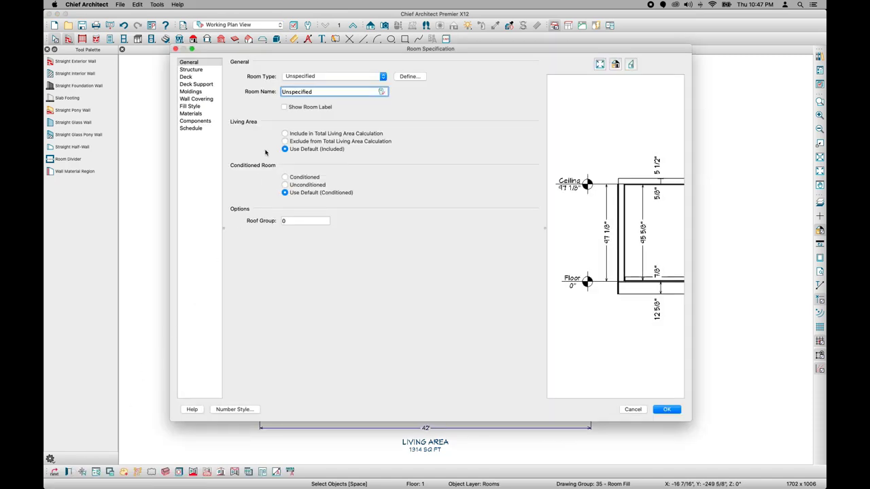
pyautogui.click(324, 78)
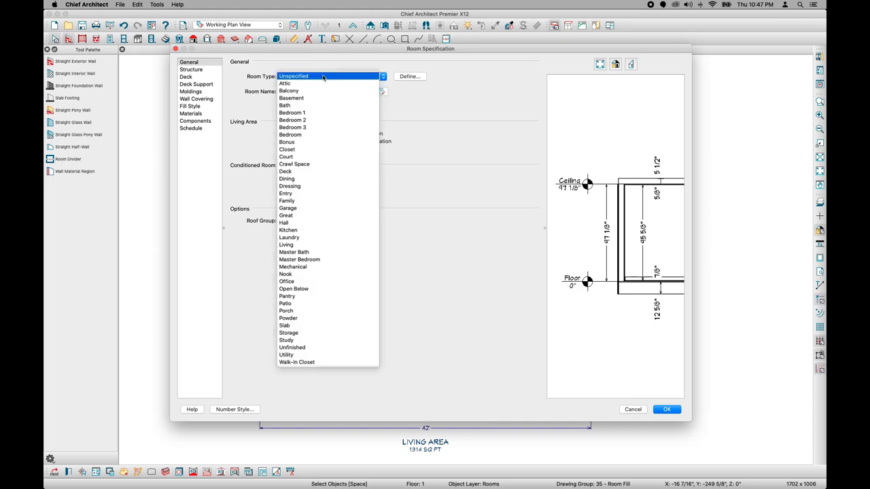
pyautogui.click(316, 245)
pyautogui.click(667, 409)
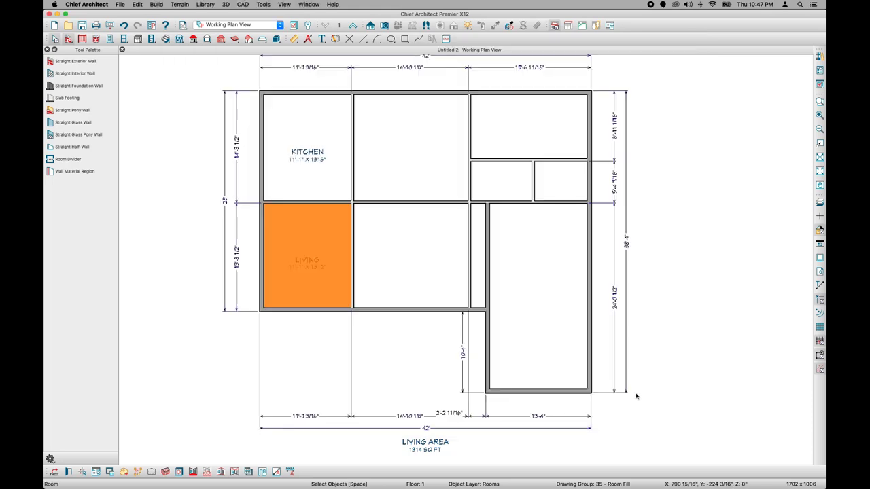
# Set the room type of the large lower-right room to Garage
pyautogui.click(535, 265)
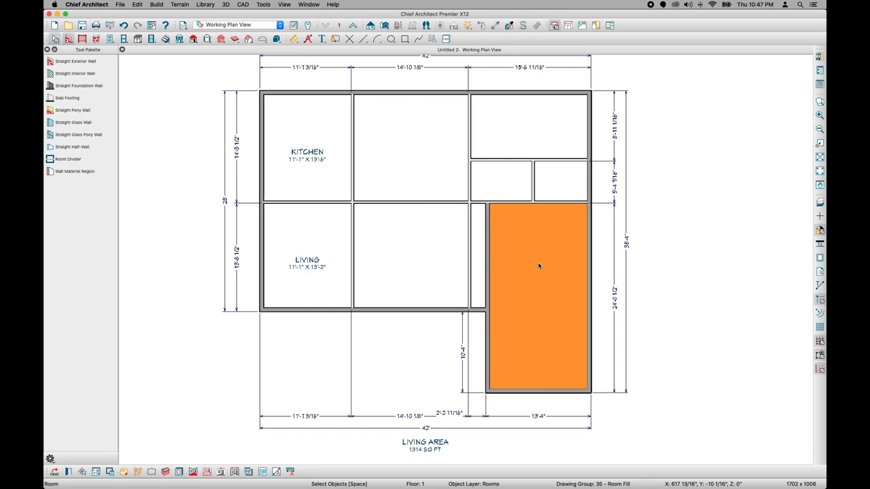
pyautogui.click(55, 471)
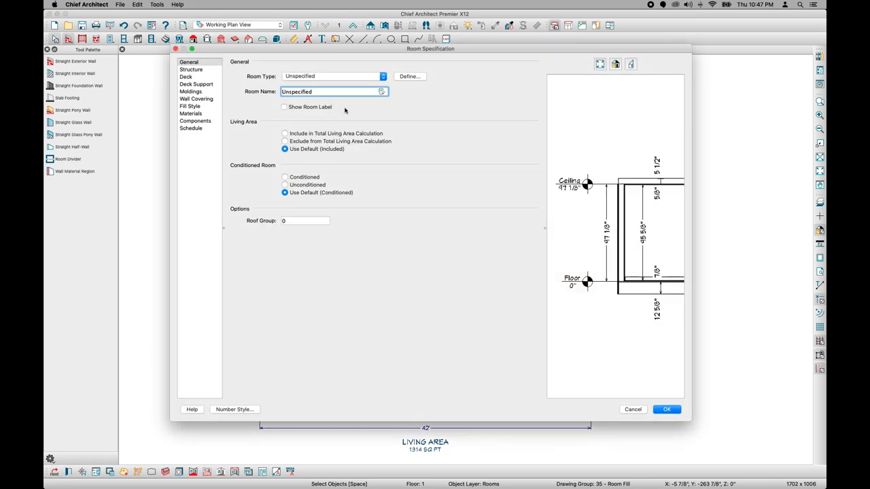
pyautogui.click(362, 77)
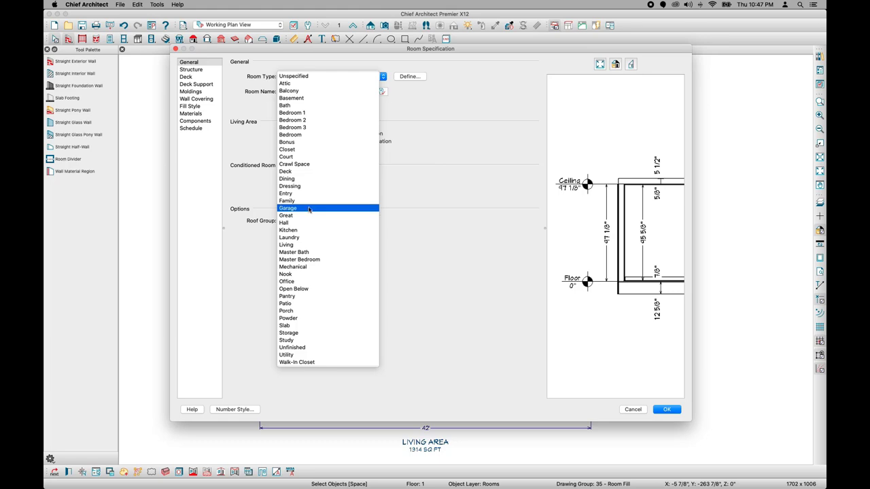
pyautogui.click(351, 208)
pyautogui.press('Return')
# Set the room type of the upper-right corner room to Master Bedroom
pyautogui.click(552, 153)
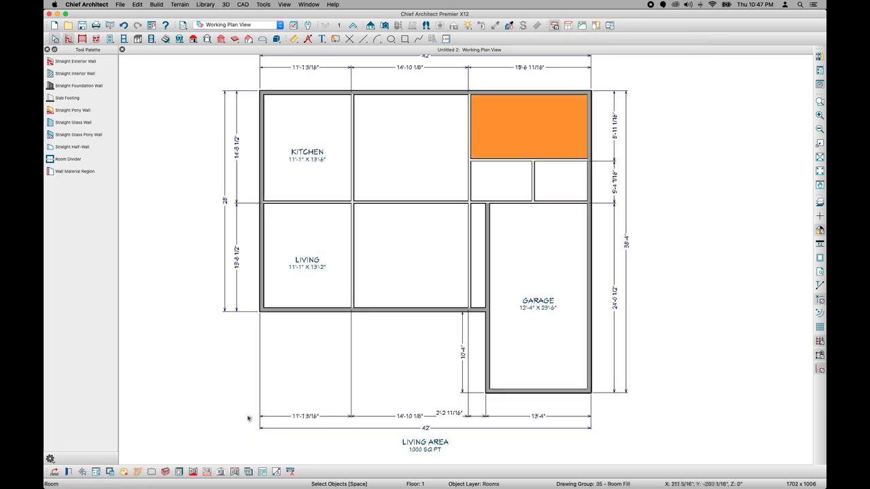
pyautogui.click(54, 472)
pyautogui.click(340, 76)
pyautogui.click(299, 259)
pyautogui.click(667, 410)
# Set the room type of the small right-hand room between the master bedroom and the garage to Master Bath
pyautogui.click(561, 180)
pyautogui.click(68, 472)
pyautogui.click(339, 76)
pyautogui.click(312, 254)
pyautogui.click(666, 409)
# Set the room type of the small room beside the master bath to Closet
pyautogui.click(513, 189)
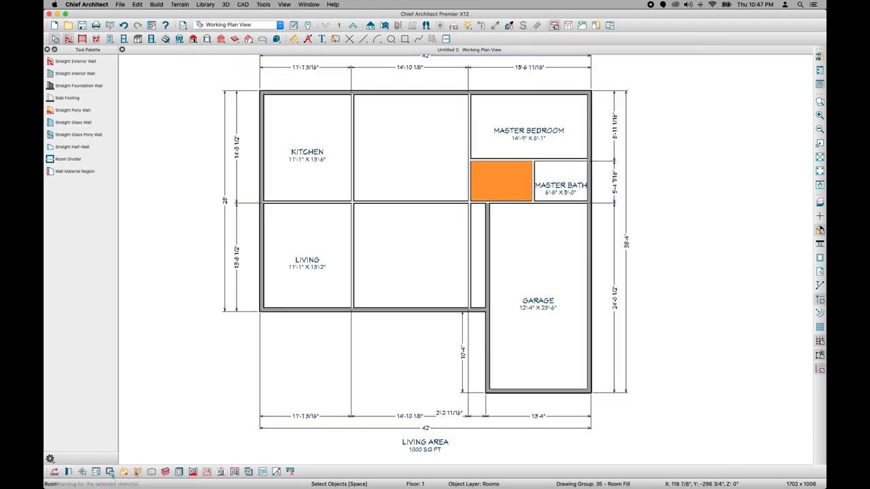
pyautogui.click(68, 471)
pyautogui.click(340, 76)
pyautogui.click(323, 149)
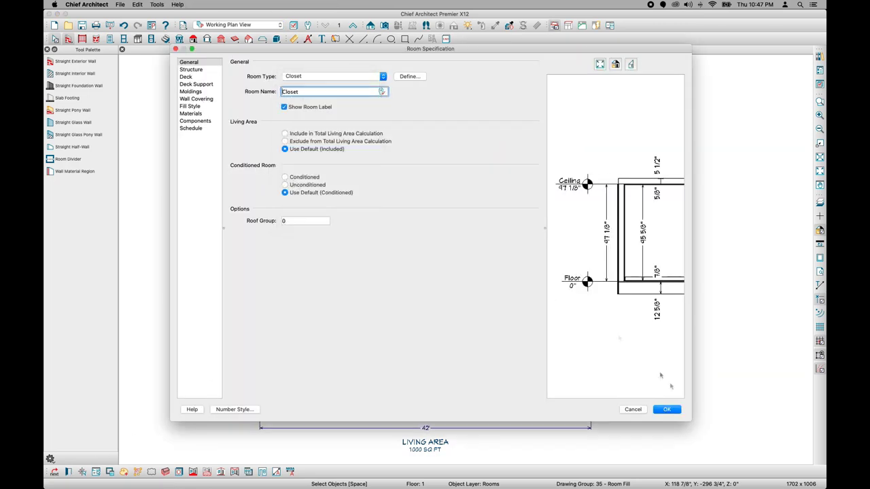
pyautogui.click(667, 410)
# Set the room type of the upper middle room, next to the kitchen, to Dining
pyautogui.click(430, 156)
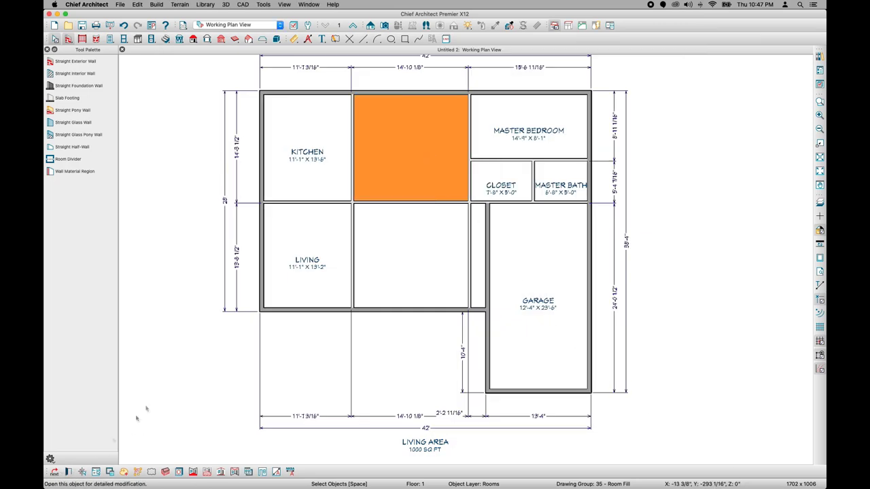
pyautogui.click(68, 472)
pyautogui.click(340, 76)
pyautogui.click(323, 172)
pyautogui.click(666, 409)
# Set the room type of the lower middle room, between the living room and the narrow room, to Entry
pyautogui.click(408, 255)
pyautogui.click(68, 472)
pyautogui.click(339, 76)
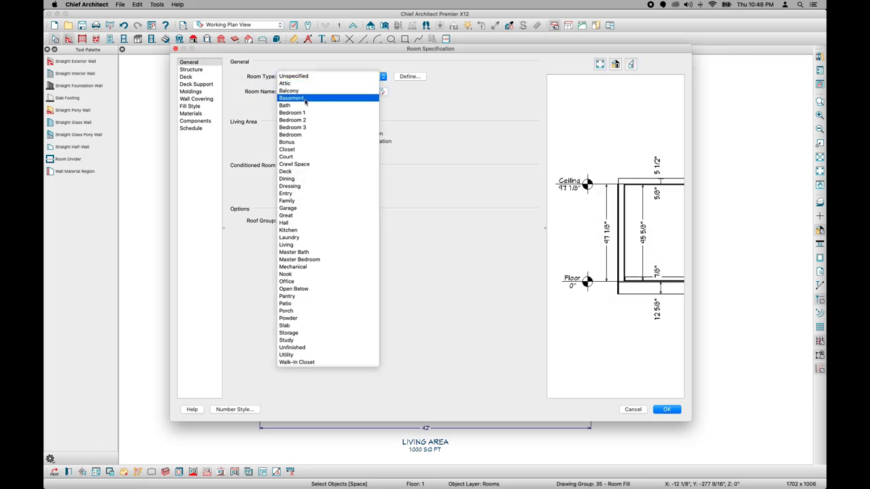
pyautogui.click(323, 179)
pyautogui.click(667, 409)
# Set the room type of the narrow room between the entry and the garage to Closet
pyautogui.click(477, 275)
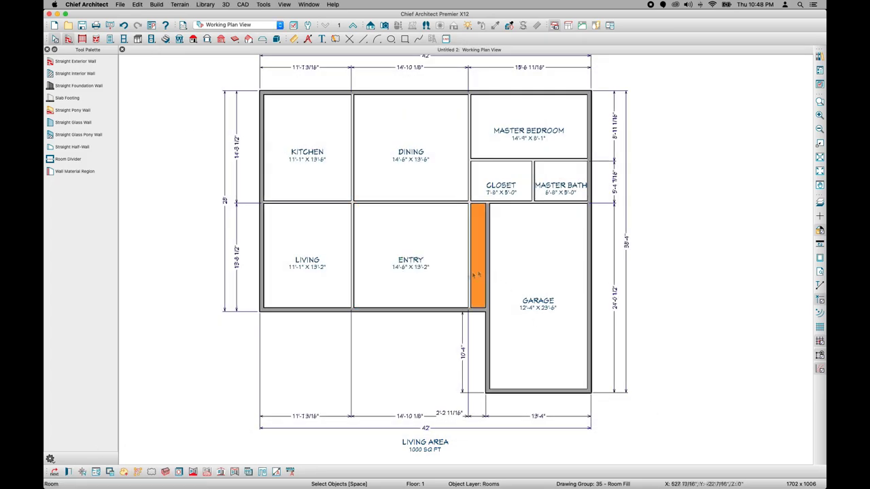
pyautogui.click(68, 471)
pyautogui.click(335, 76)
pyautogui.click(320, 149)
pyautogui.click(667, 409)
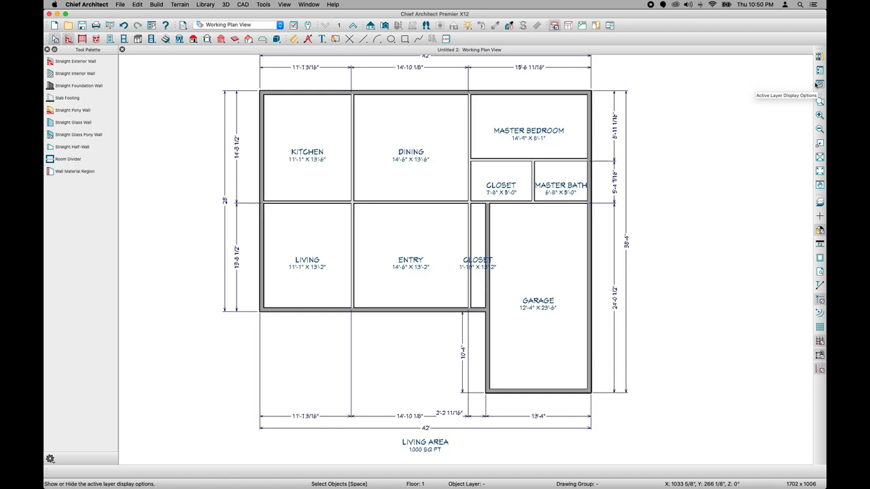
# Open the active layer display options and turn off the display of the "Dimensions, Automatic" layer using a selected dimension line
pyautogui.click(284, 4)
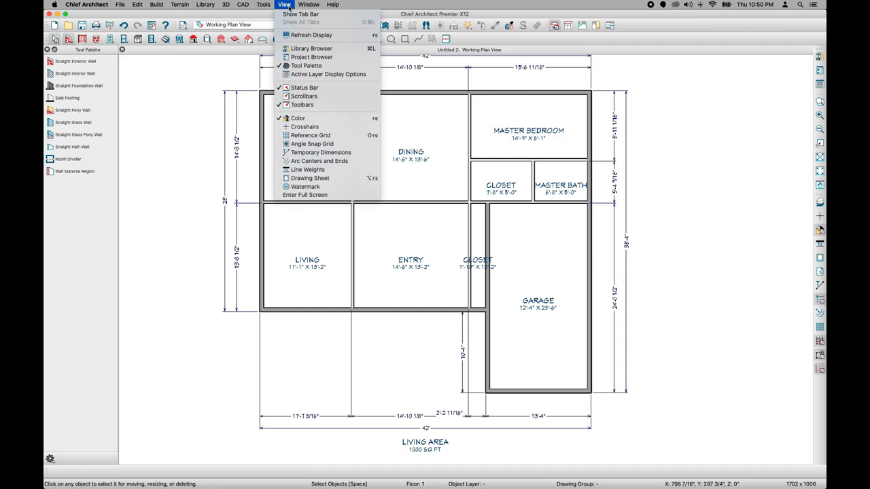
pyautogui.click(344, 75)
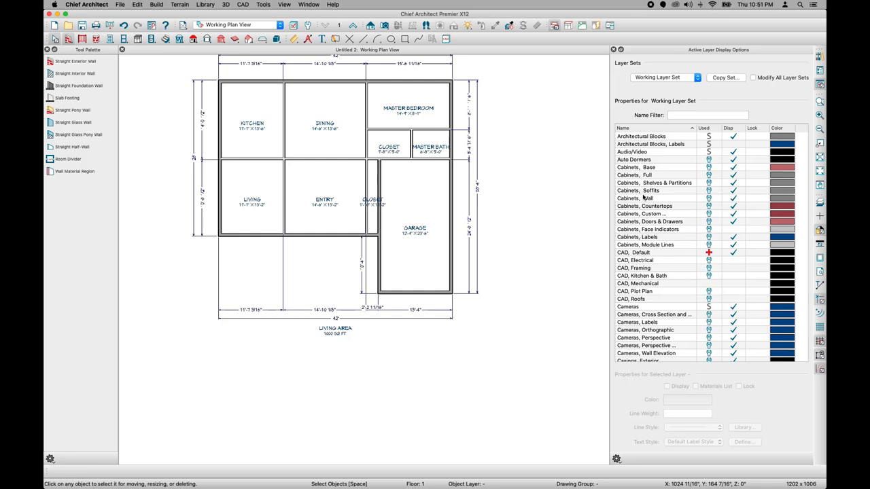
pyautogui.click(478, 215)
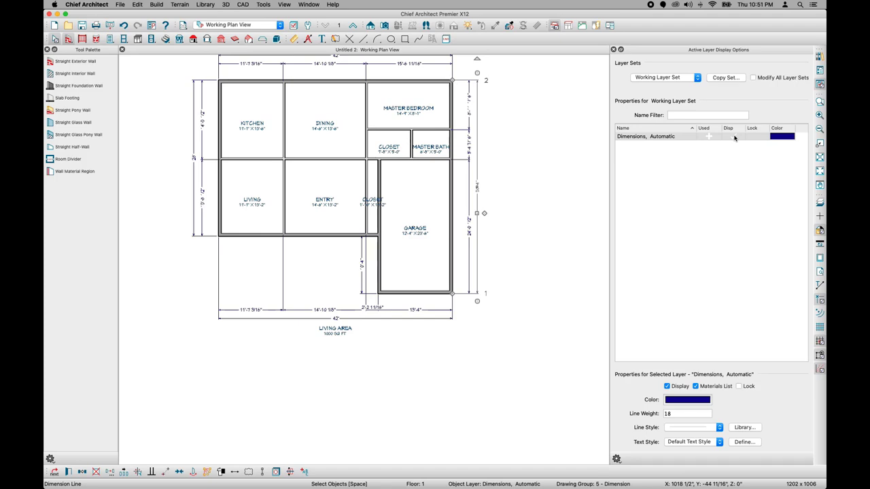
pyautogui.click(731, 136)
pyautogui.click(730, 137)
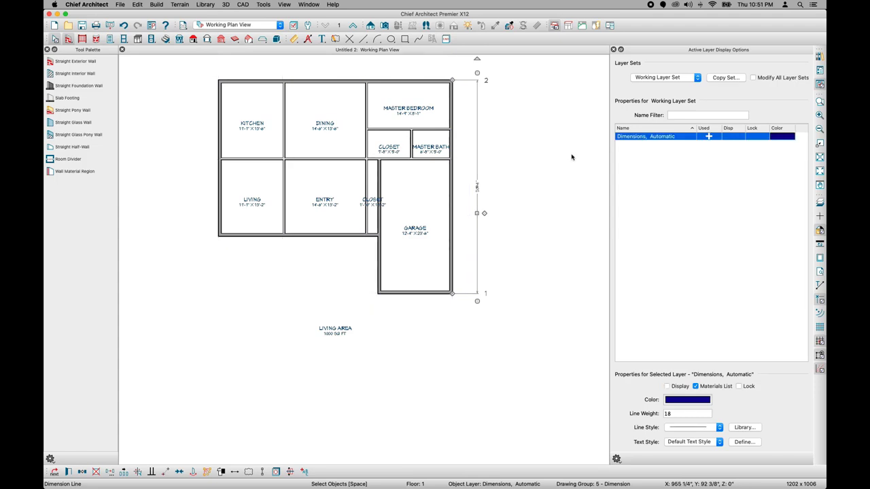
pyautogui.click(572, 157)
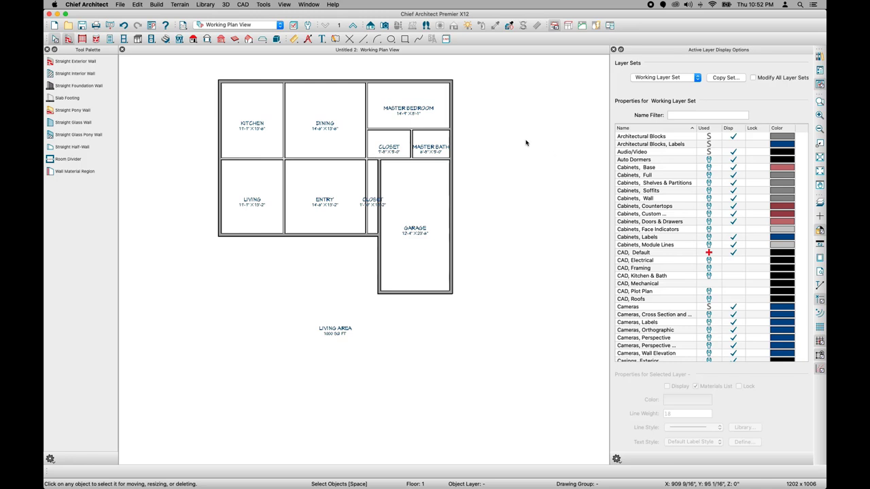
# Close the layer display options, and place and delete a trial manual dimension running vertically through the living room
pyautogui.click(294, 40)
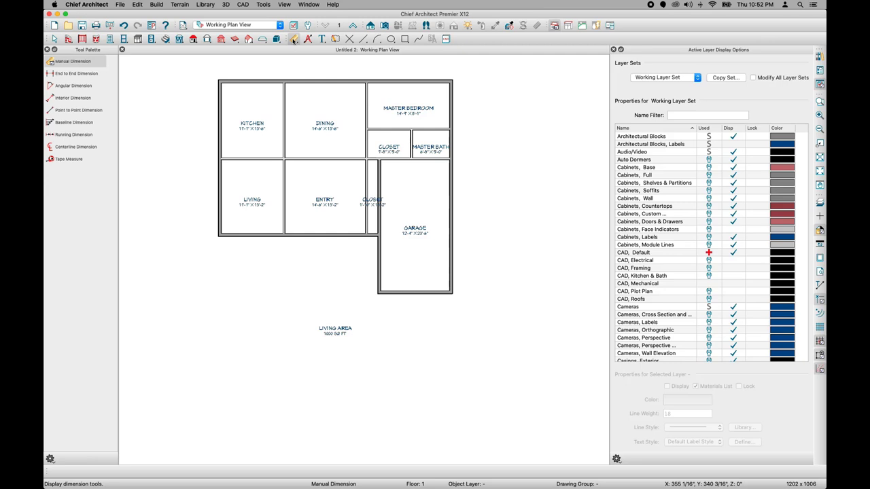
pyautogui.click(613, 51)
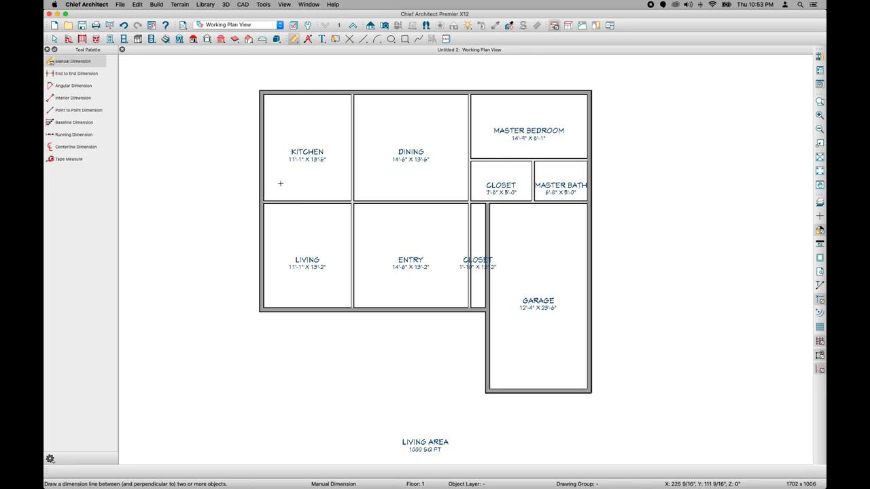
pyautogui.moveTo(280, 183); pyautogui.dragTo(281, 329)
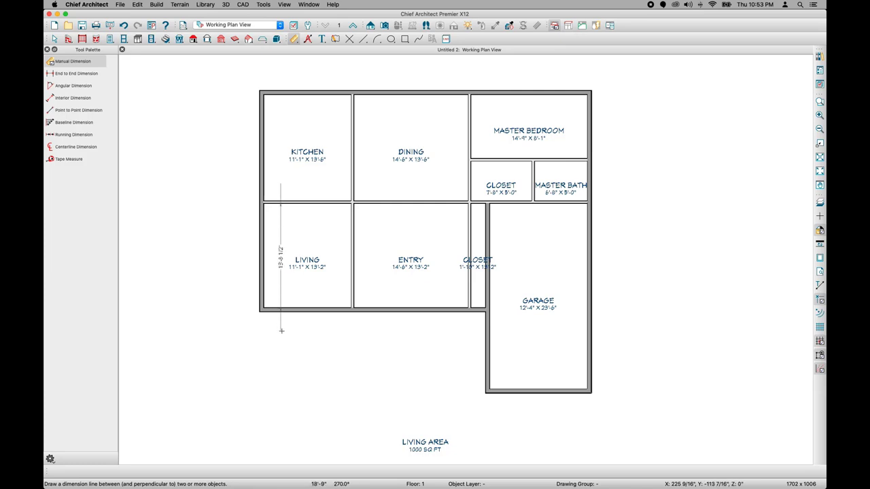
pyautogui.moveTo(281, 329); pyautogui.dragTo(281, 331)
pyautogui.scroll(1, 281, 331)
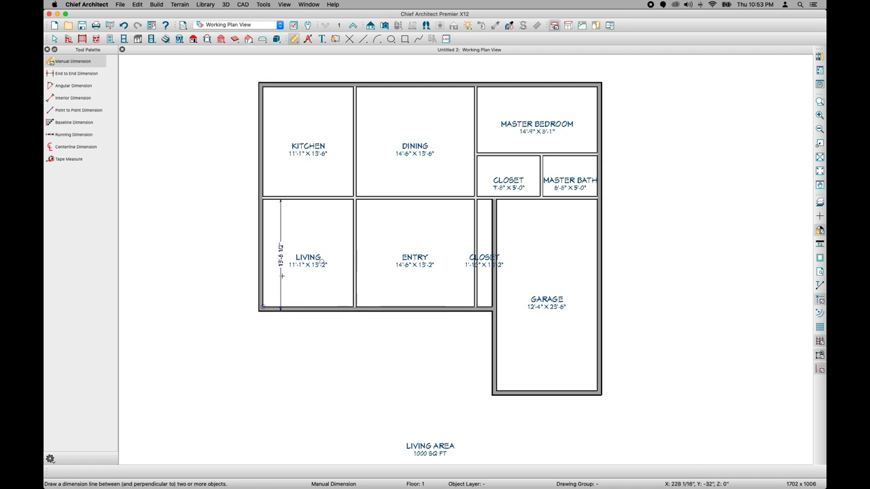
pyautogui.click(293, 278)
pyautogui.press('Delete')
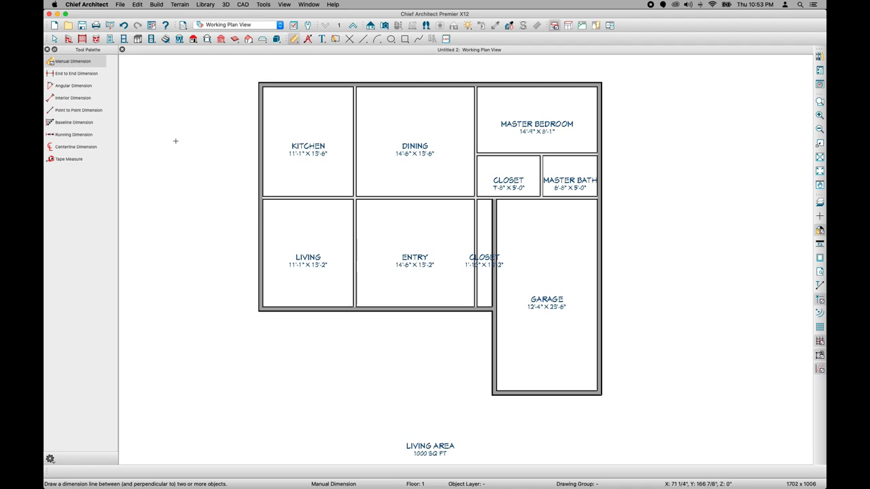
# Add an Interior Dimension vertically across the living room, from the kitchen wall to the lower exterior wall
pyautogui.click(75, 100)
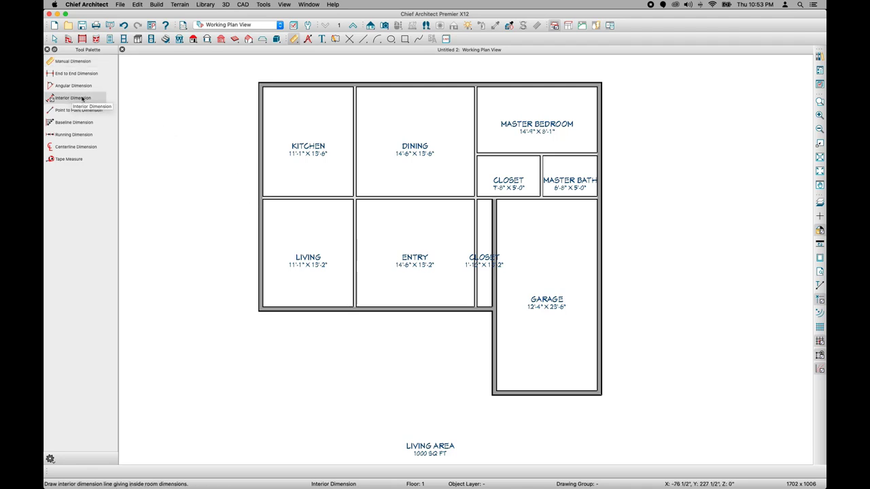
pyautogui.moveTo(282, 183); pyautogui.dragTo(283, 326)
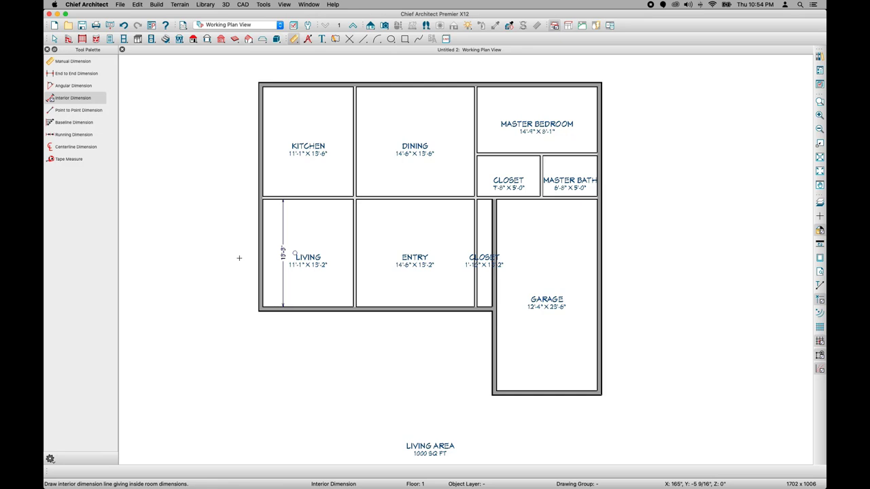
pyautogui.press('space')
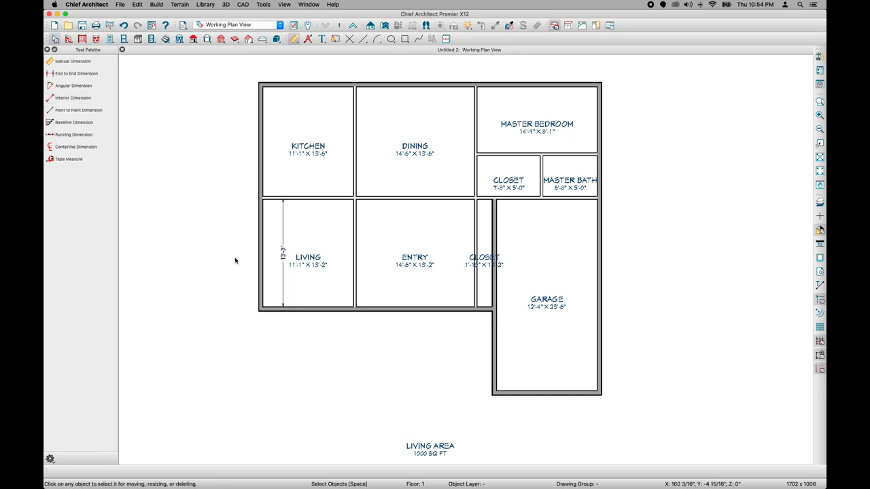
# Check the living room dimension's editable value with the full-width interior wall selected, and break that wall at the kitchen–dining wall
pyautogui.click(319, 198)
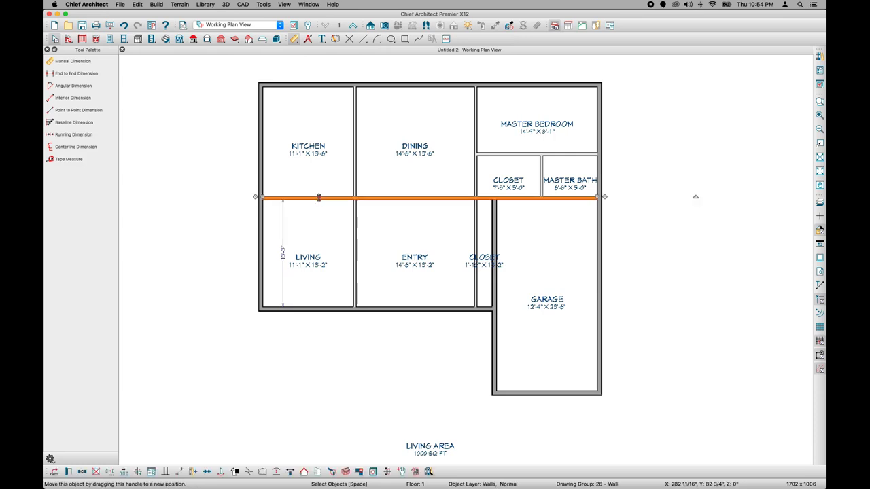
pyautogui.click(282, 253)
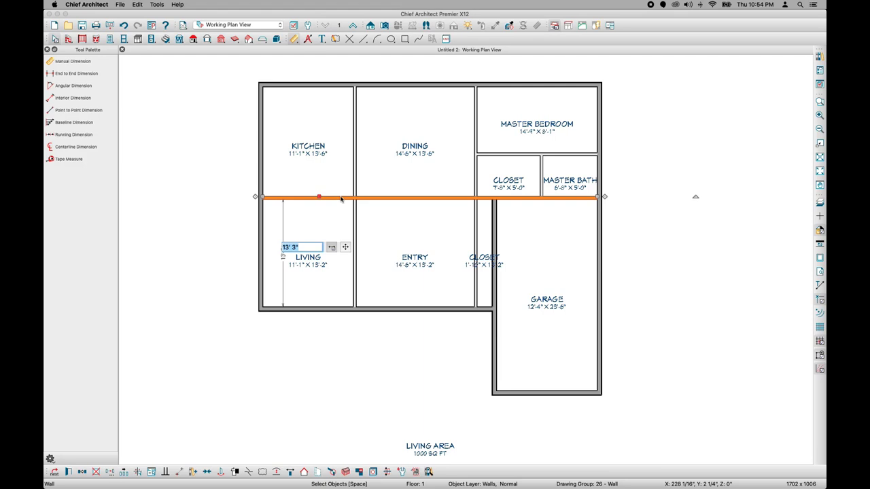
pyautogui.press('Escape')
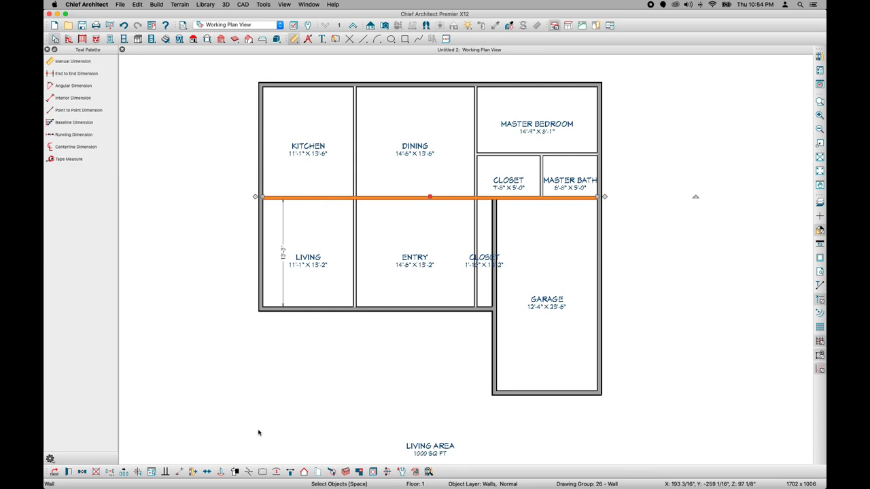
pyautogui.click(250, 471)
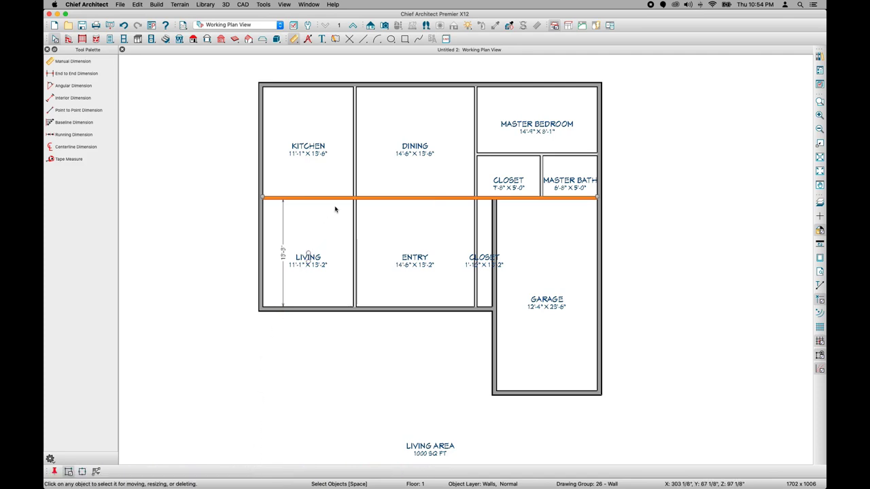
pyautogui.click(354, 198)
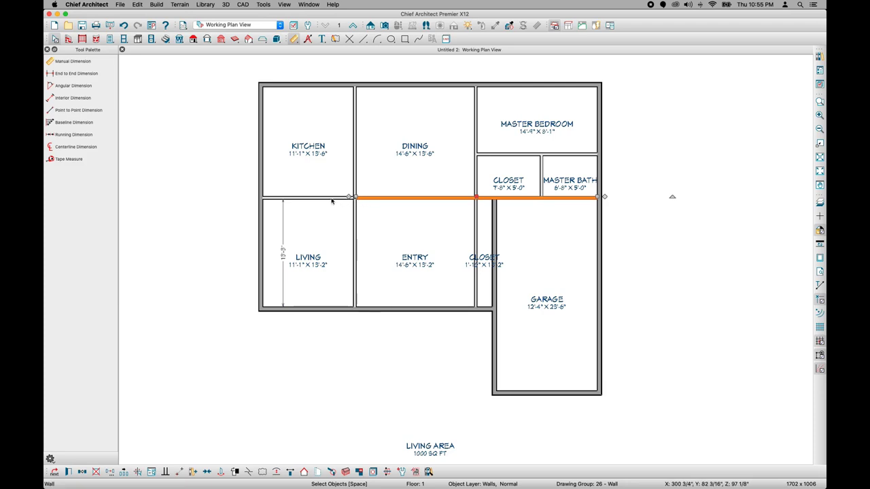
# Move only the wall segment between kitchen and living room by setting the living room's vertical interior dimension to 11'-5"
pyautogui.click(332, 198)
pyautogui.click(365, 198)
pyautogui.click(330, 200)
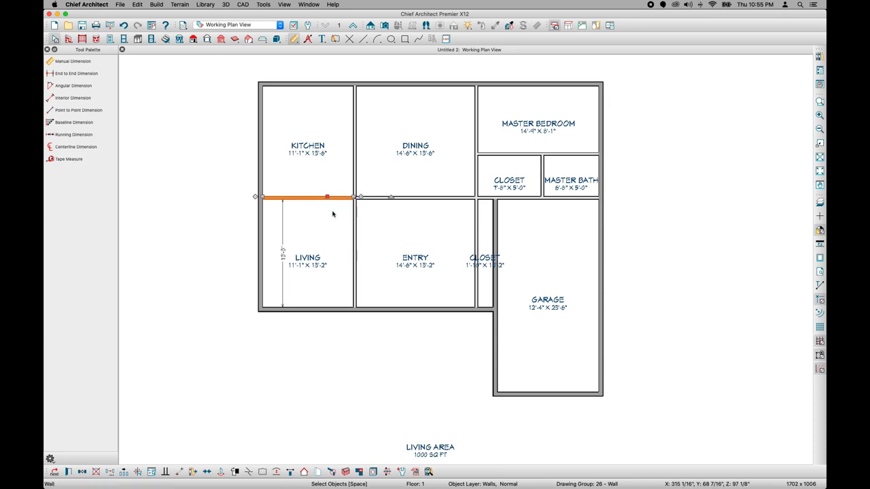
pyautogui.click(283, 256)
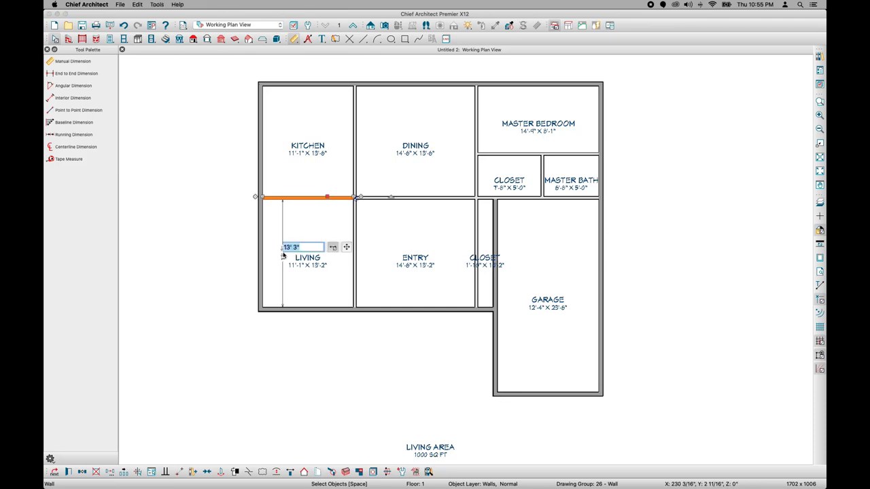
pyautogui.write("11'5")
pyautogui.press('Return')
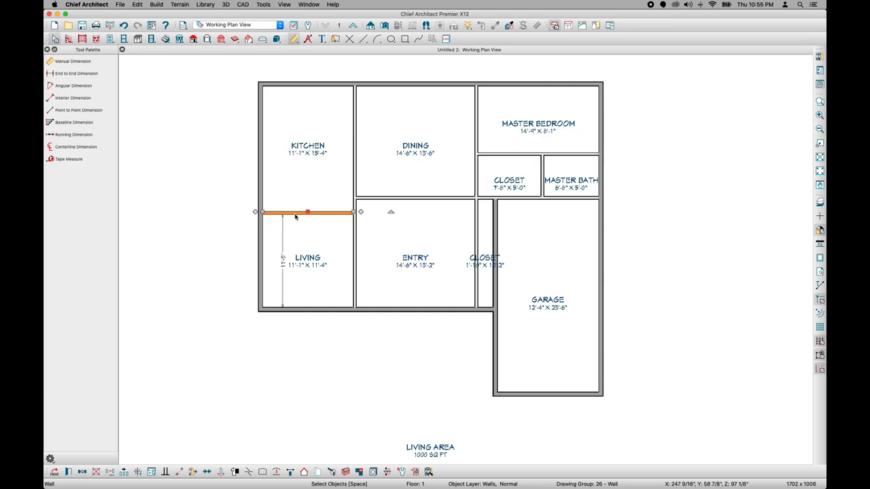
pyautogui.click(301, 311)
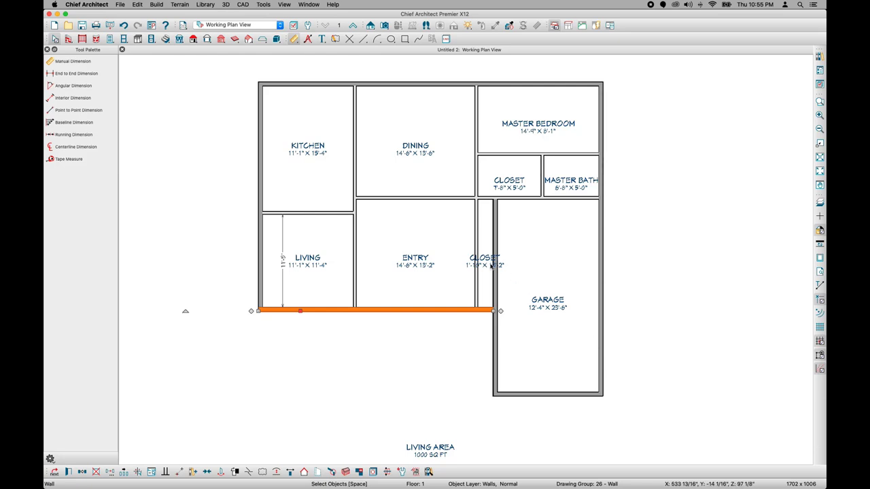
pyautogui.click(339, 217)
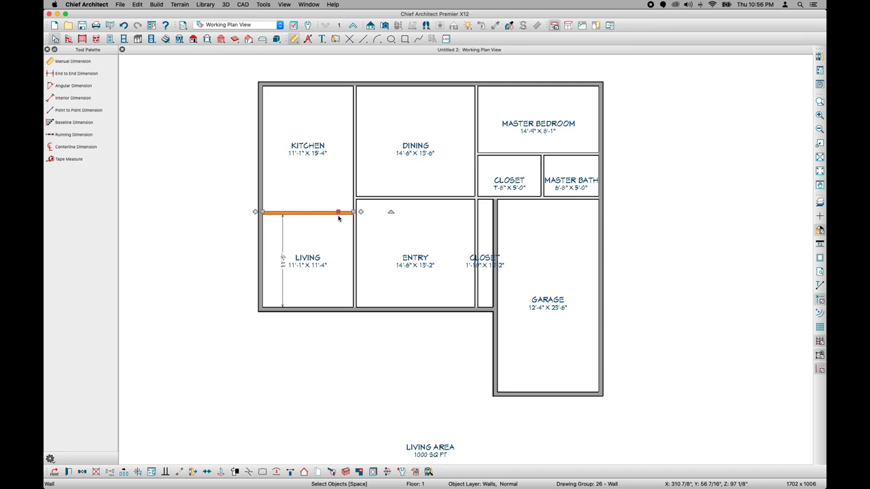
pyautogui.click(237, 258)
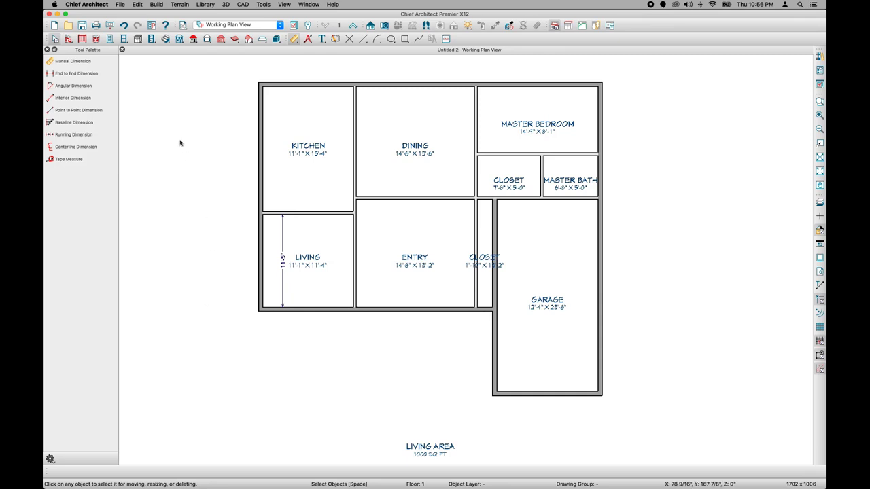
# Add a horizontal Interior Dimension string across the living room, entry, closet and garage, and move it just below the front exterior wall
pyautogui.click(74, 99)
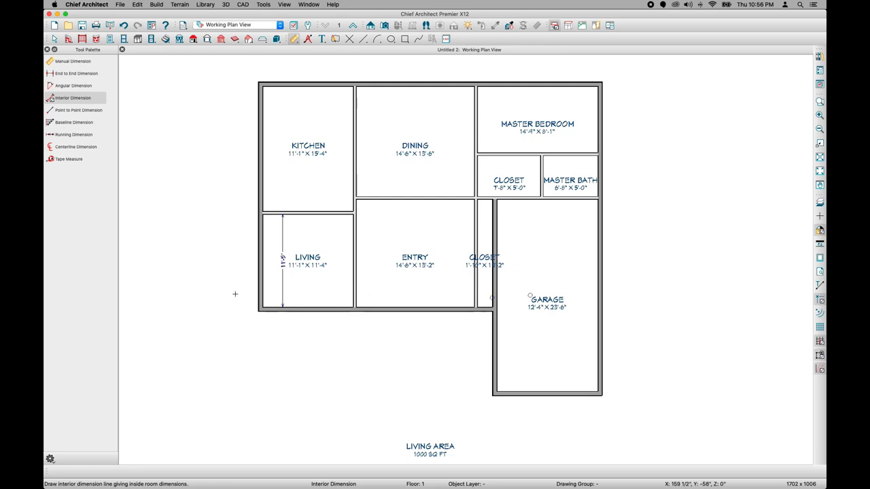
pyautogui.moveTo(235, 294); pyautogui.dragTo(619, 297)
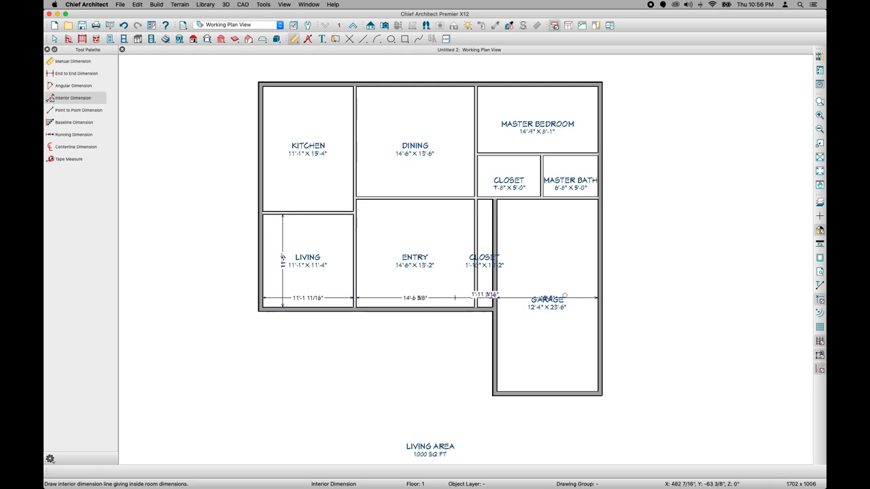
pyautogui.click(454, 297)
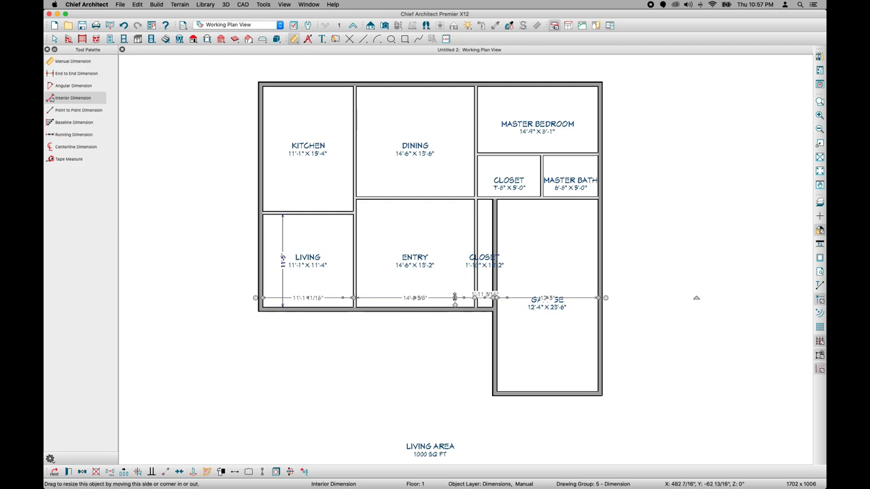
pyautogui.press('Escape')
pyautogui.moveTo(455, 297); pyautogui.dragTo(456, 323)
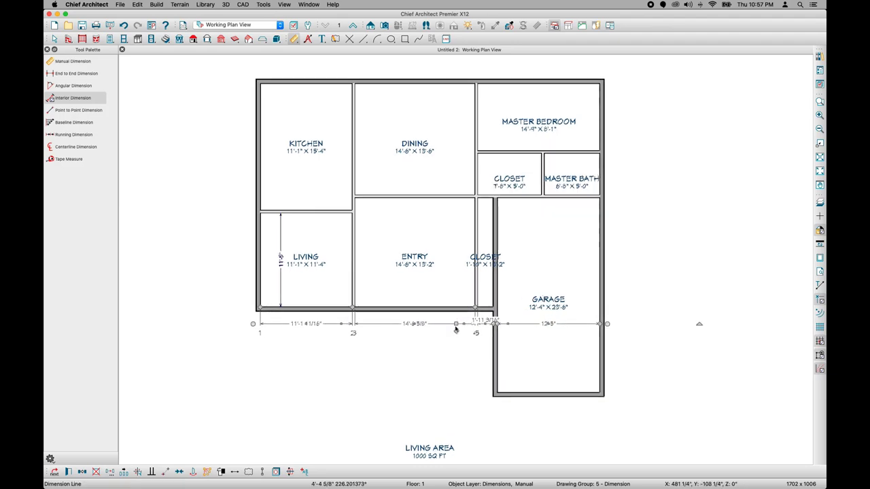
pyautogui.click(448, 340)
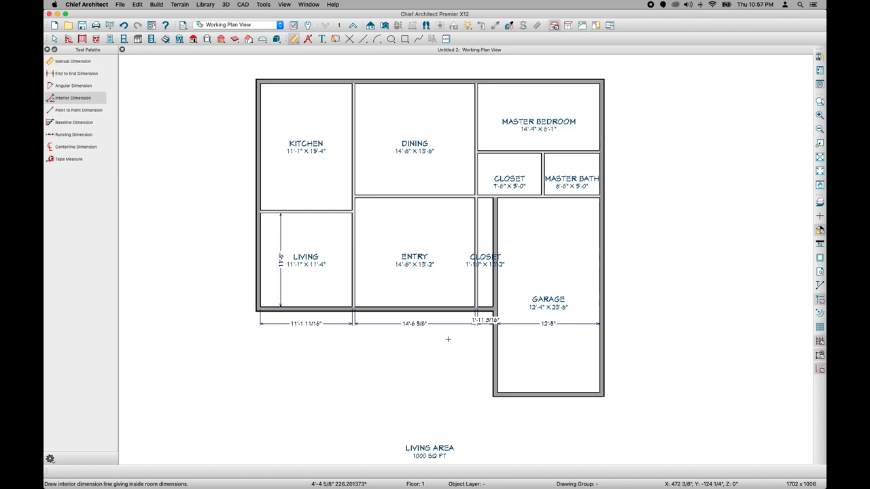
pyautogui.press('space')
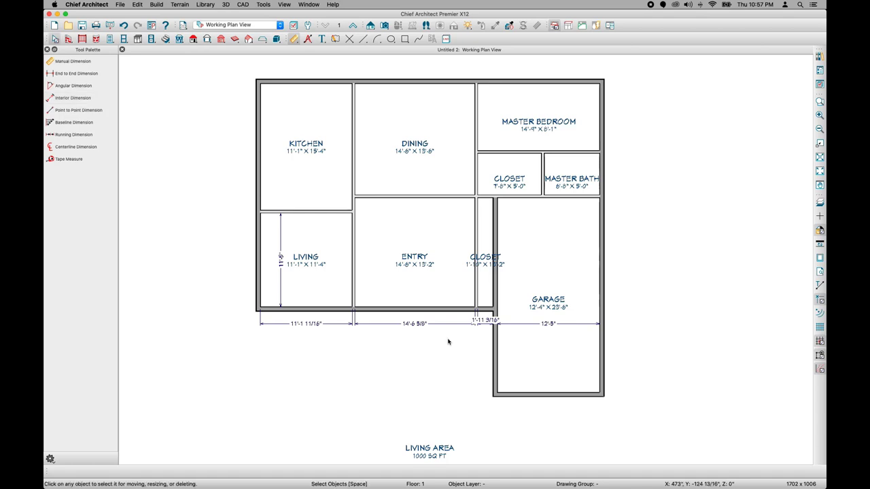
# Move the wall between the living room and entry by setting the living room's width dimension to 13'
pyautogui.click(355, 255)
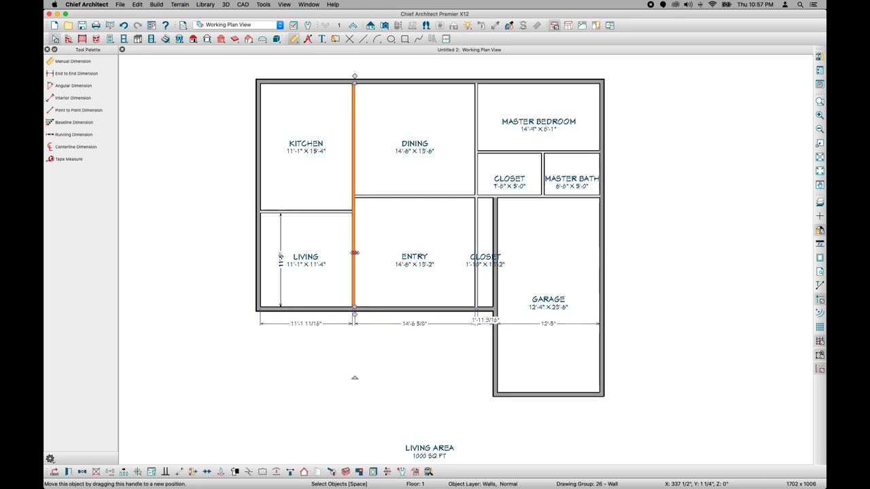
pyautogui.click(303, 325)
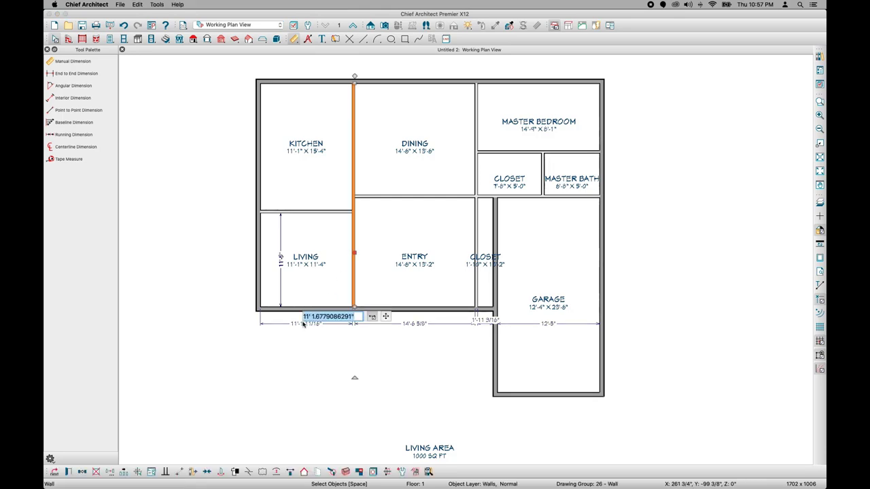
pyautogui.write("13'")
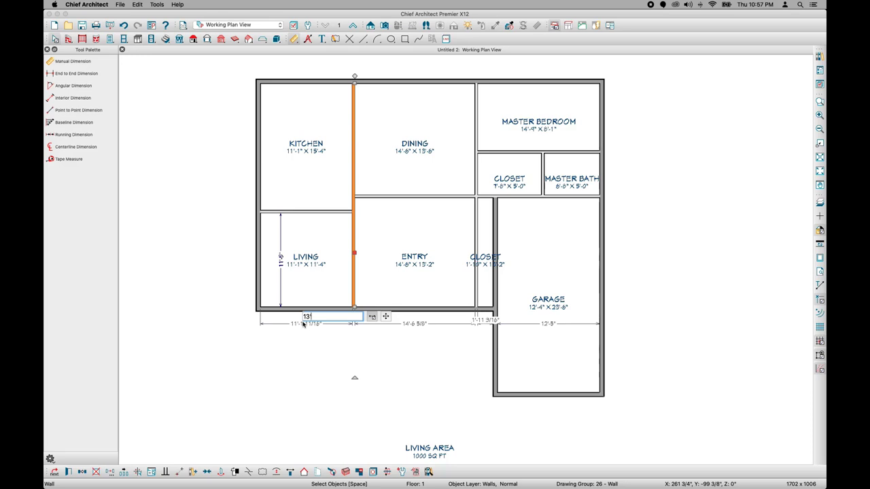
pyautogui.press('Return')
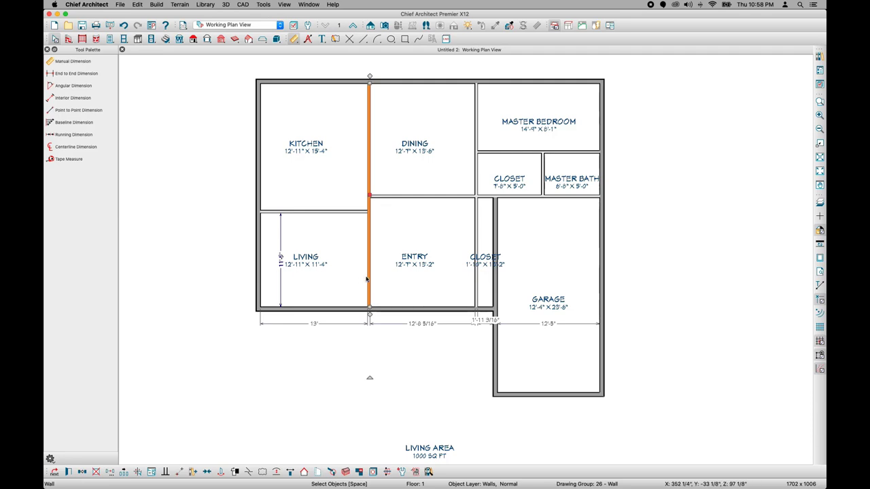
# Try setting the entry's width dimension to 12'-7 1/2" with the living room–entry wall still selected
pyautogui.click(423, 329)
pyautogui.write('12')
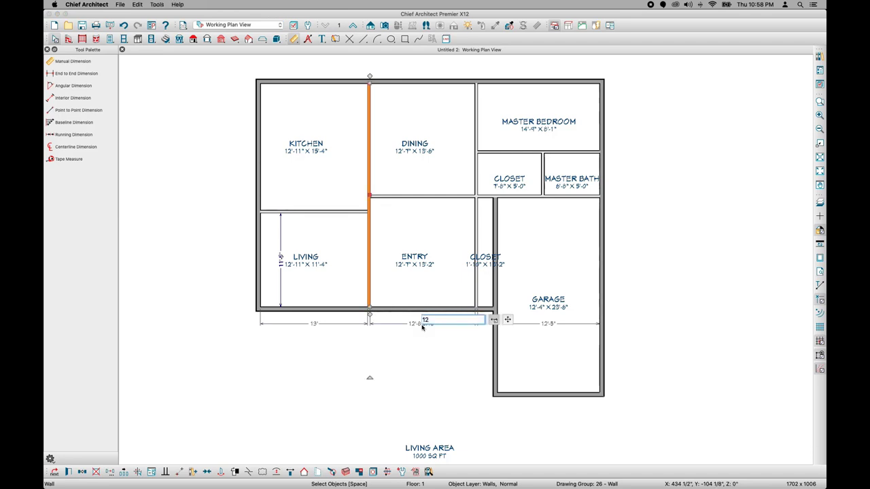
pyautogui.write("'7")
pyautogui.press('Return')
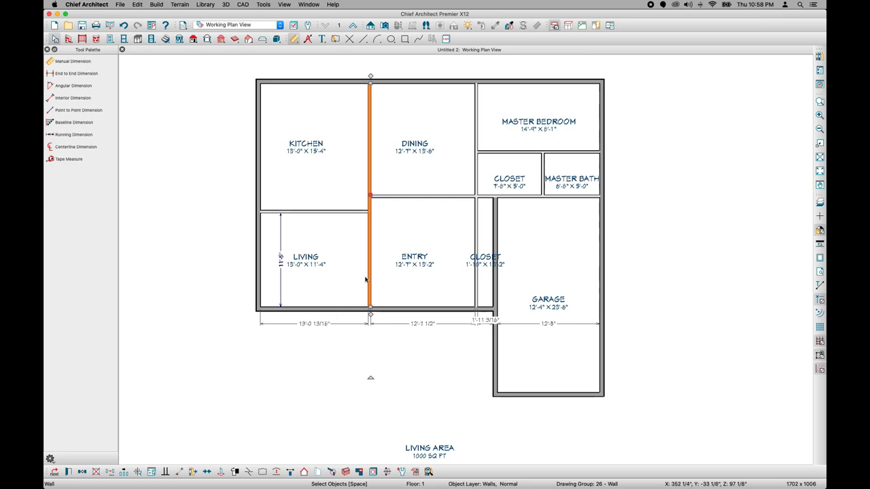
# Restore the living room's width dimension to 13' using the same wall
pyautogui.click(312, 330)
pyautogui.write('13')
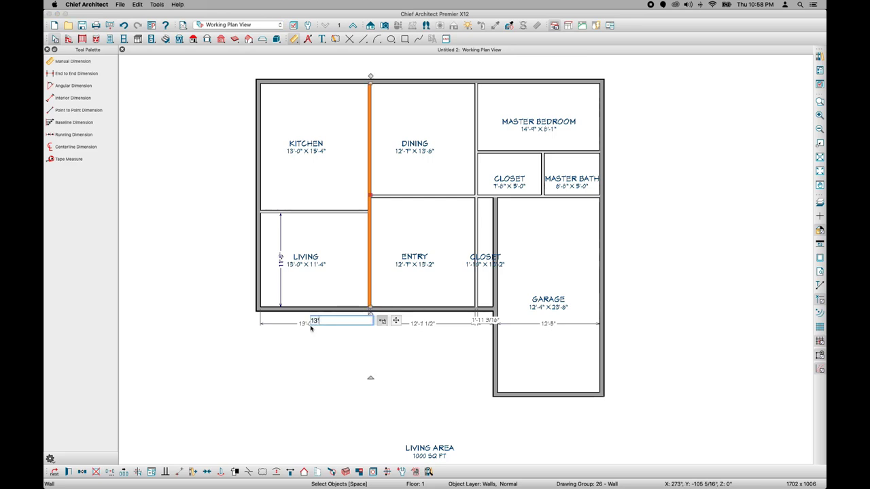
pyautogui.write("'")
pyautogui.press('Return')
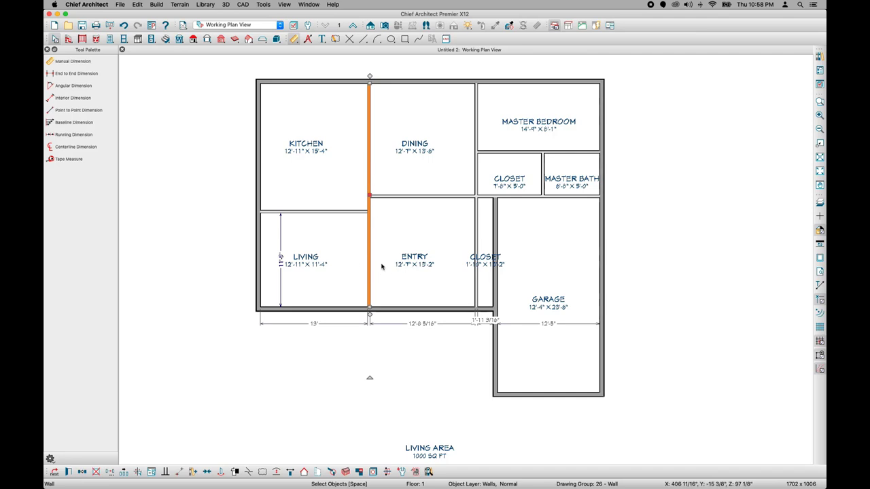
# Move the wall between the entry and its narrow closet by setting the entry's width dimension to 12'-7 1/2"
pyautogui.click(476, 231)
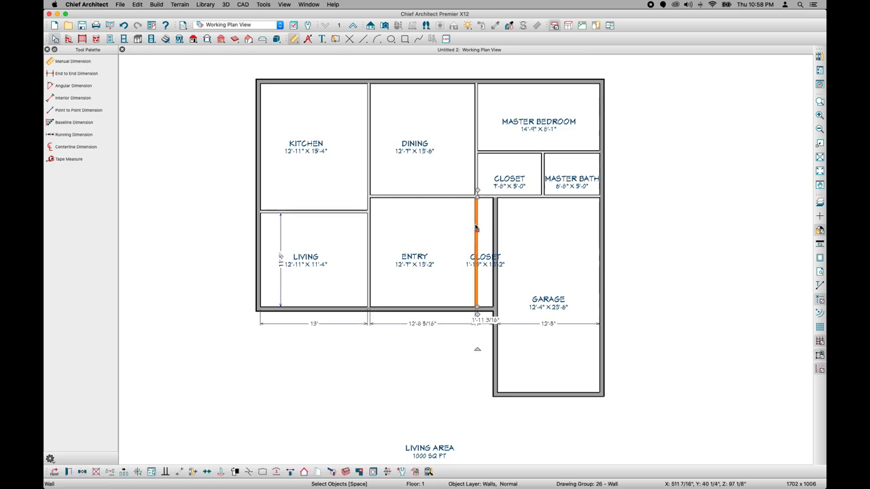
pyautogui.click(419, 324)
pyautogui.write("12'7.5")
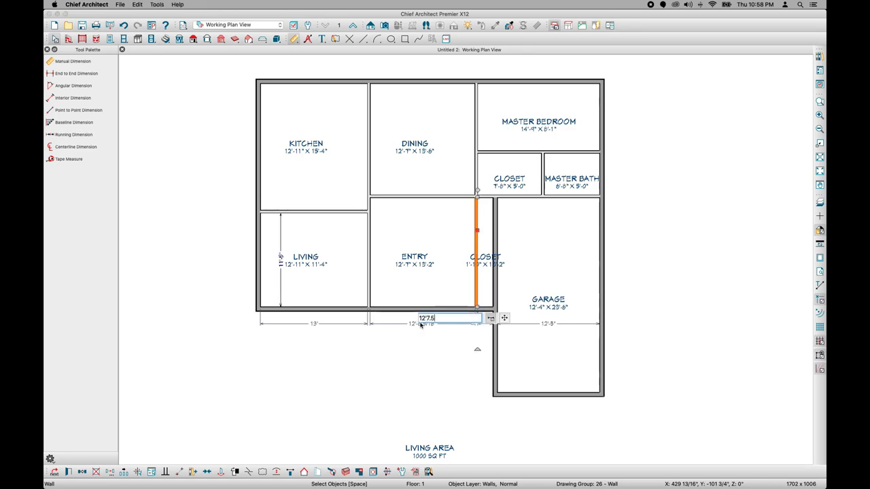
pyautogui.press('Return')
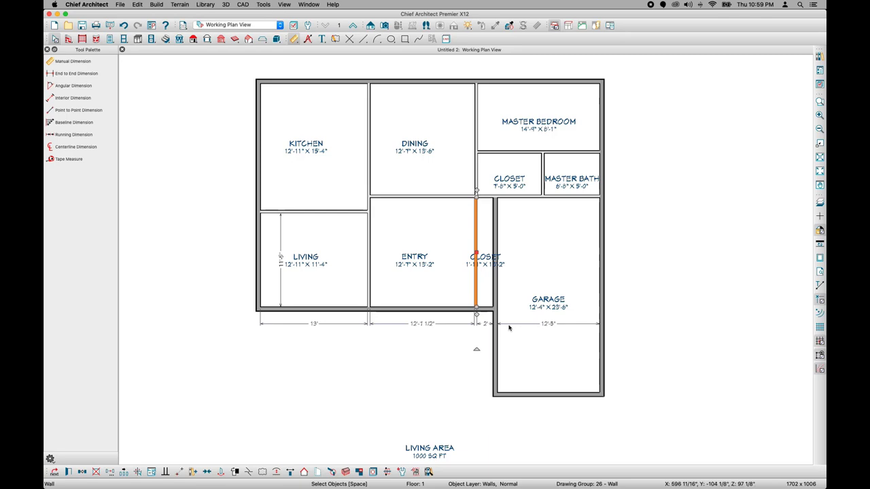
pyautogui.click(657, 329)
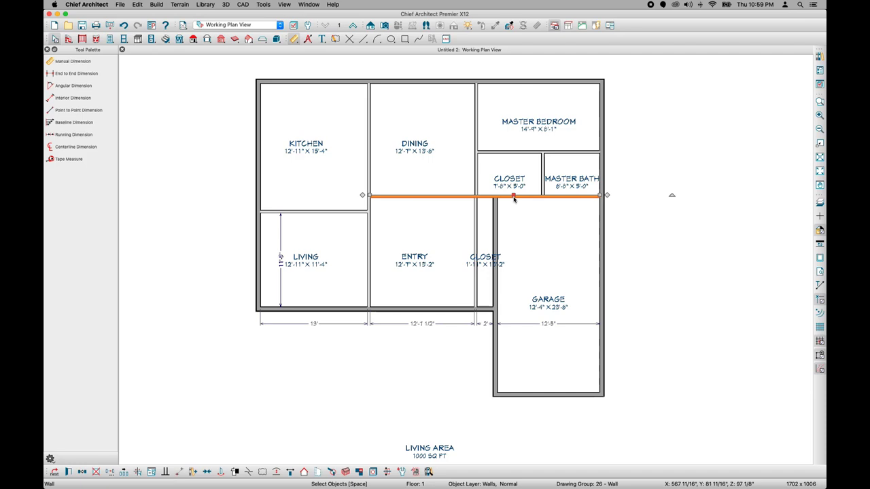
# Break the long horizontal interior wall where it meets the garage's side wall, separating the segment above the garage
pyautogui.click(495, 211)
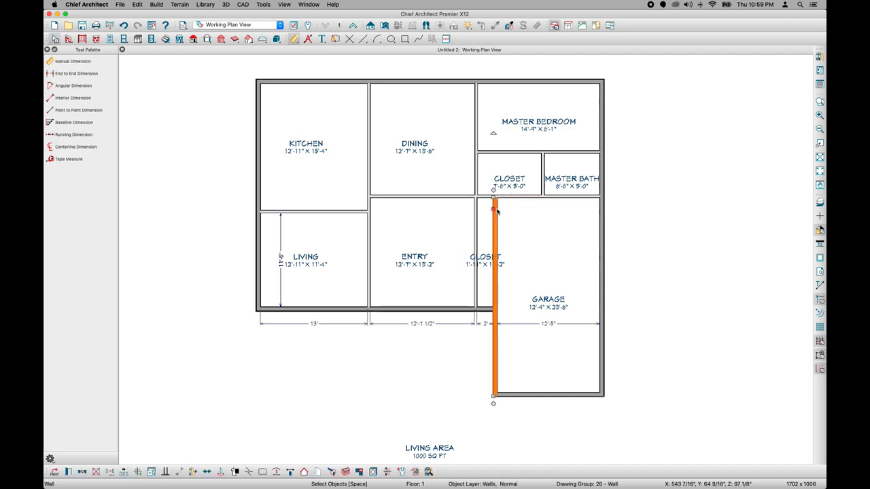
pyautogui.click(495, 204)
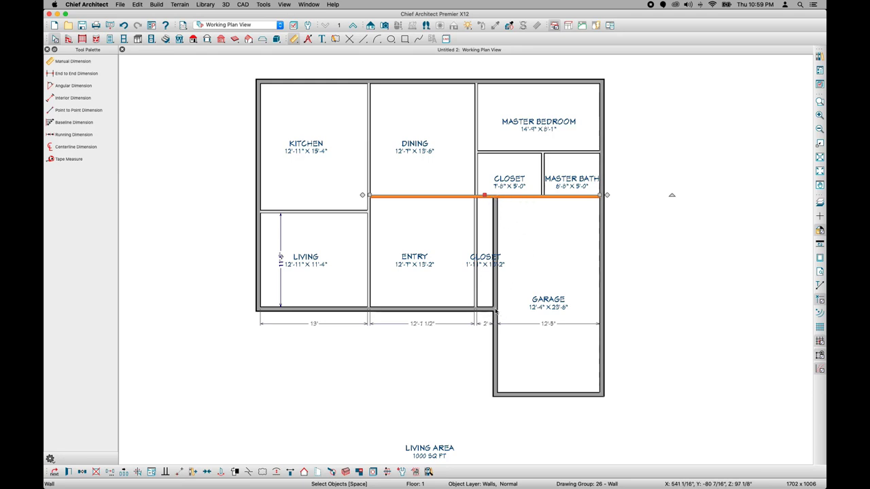
pyautogui.click(495, 284)
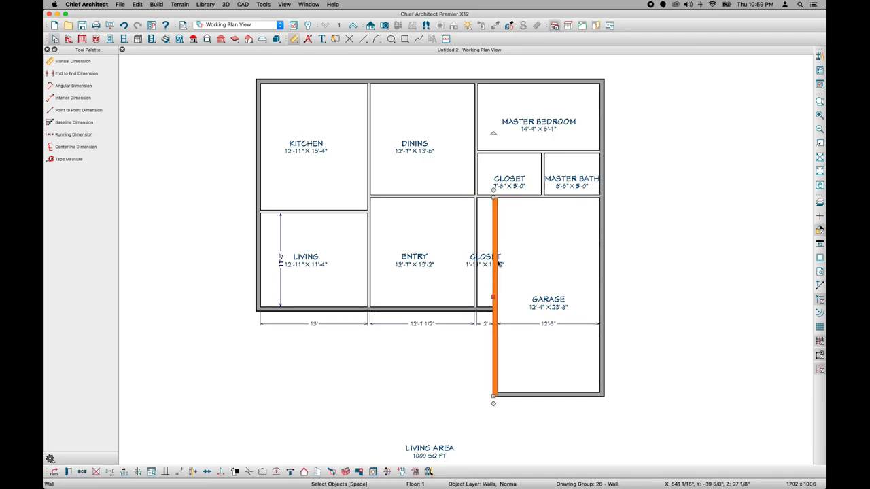
pyautogui.click(515, 196)
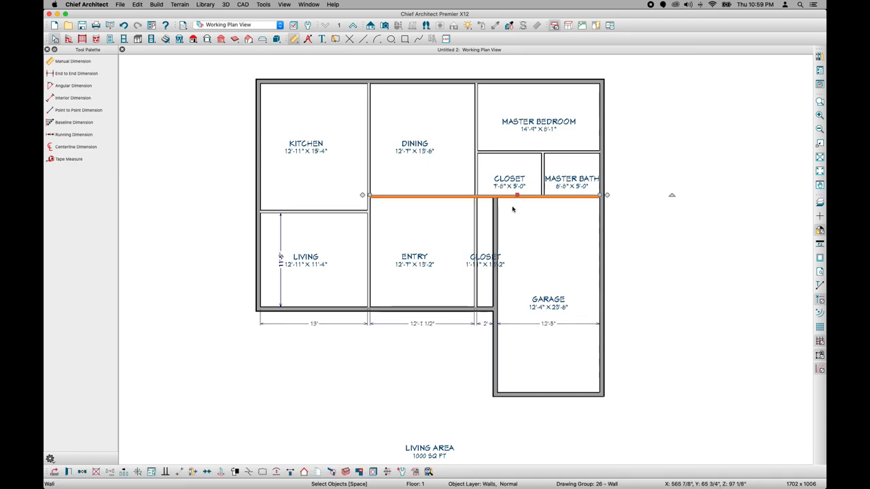
pyautogui.click(254, 461)
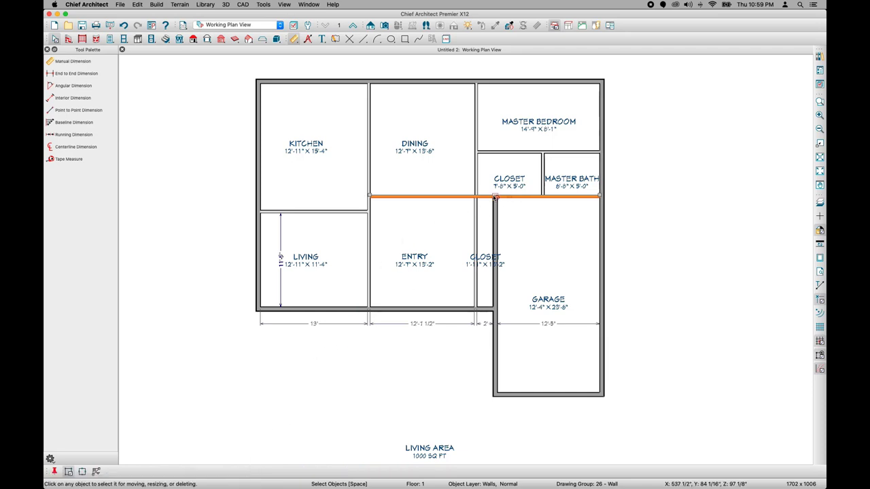
pyautogui.click(498, 197)
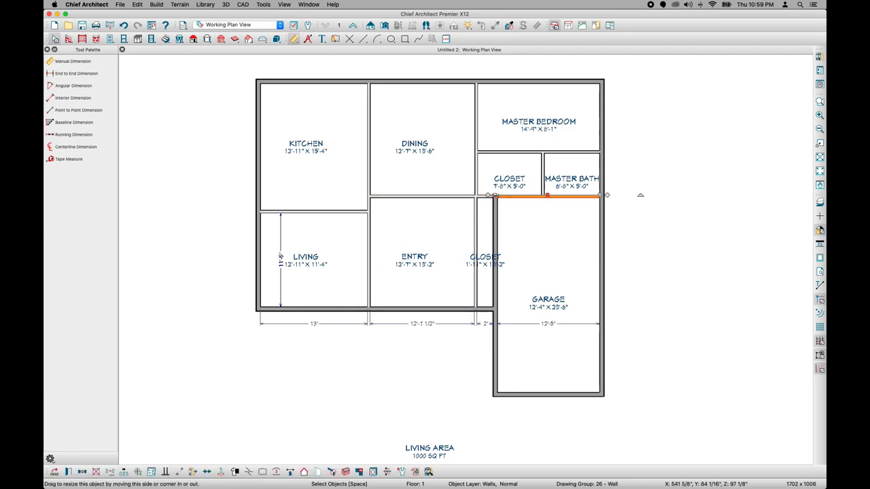
# Break the garage's closet-side wall where it meets the house's front exterior wall
pyautogui.click(495, 224)
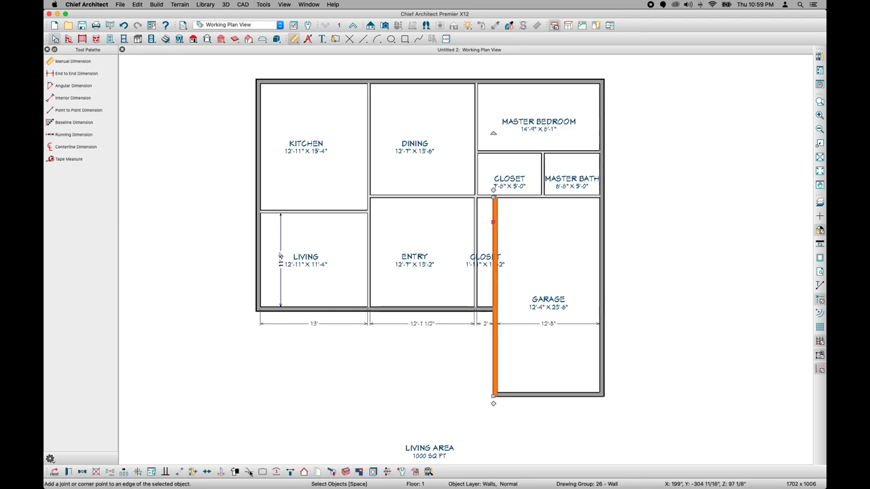
pyautogui.click(306, 439)
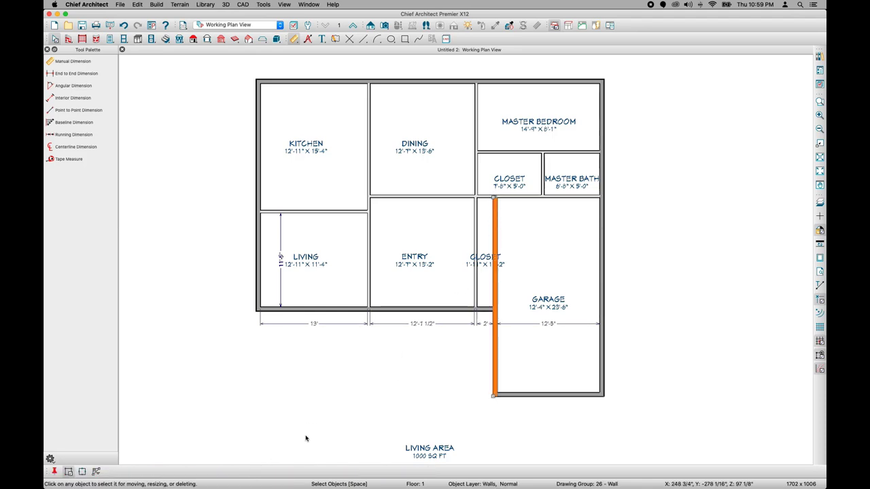
pyautogui.click(494, 307)
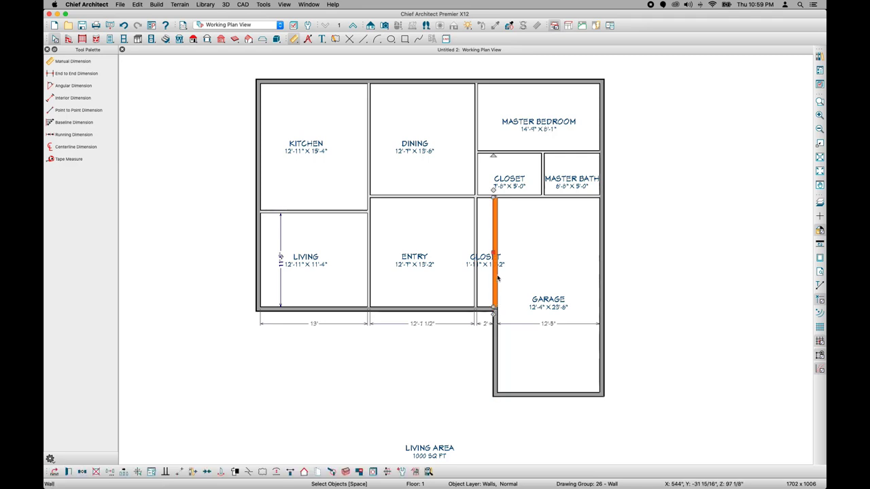
# Set the wall type to Fire-6 for the garage's closet-side wall and the wall separating it from the master closet and bath
pyautogui.keyDown('shift'); pyautogui.click(522, 198); pyautogui.keyUp('shift')
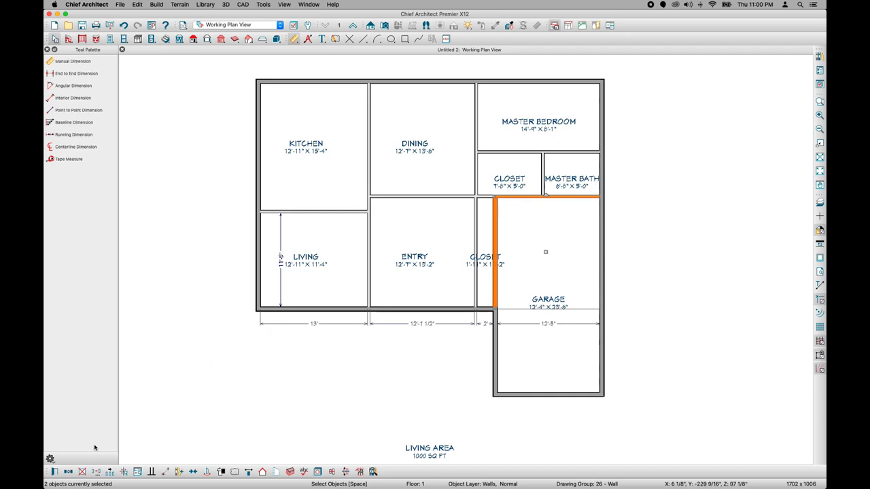
pyautogui.click(55, 472)
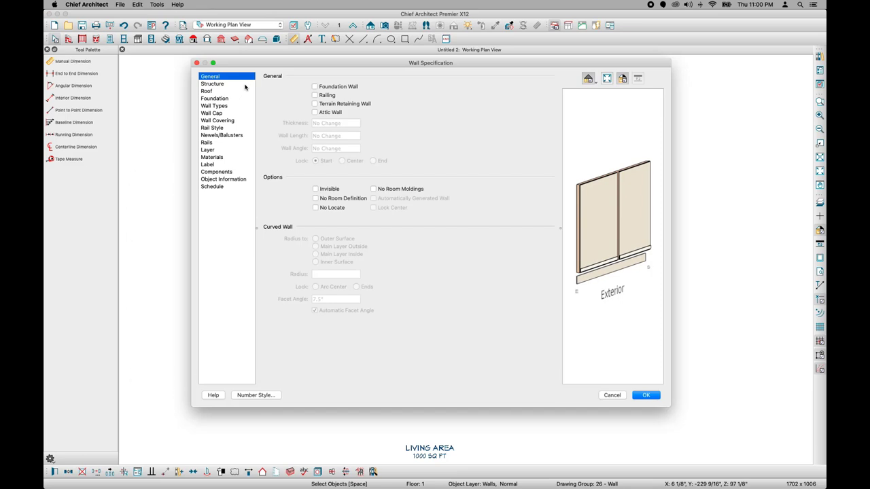
pyautogui.click(234, 106)
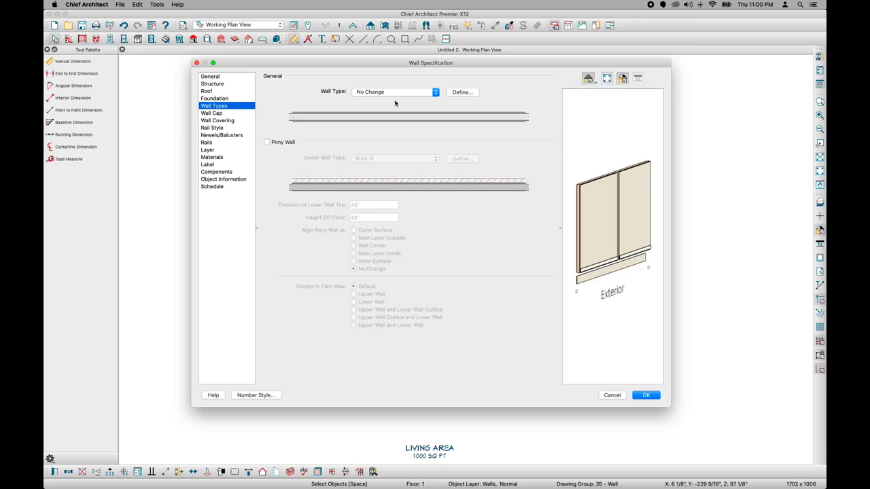
pyautogui.click(436, 93)
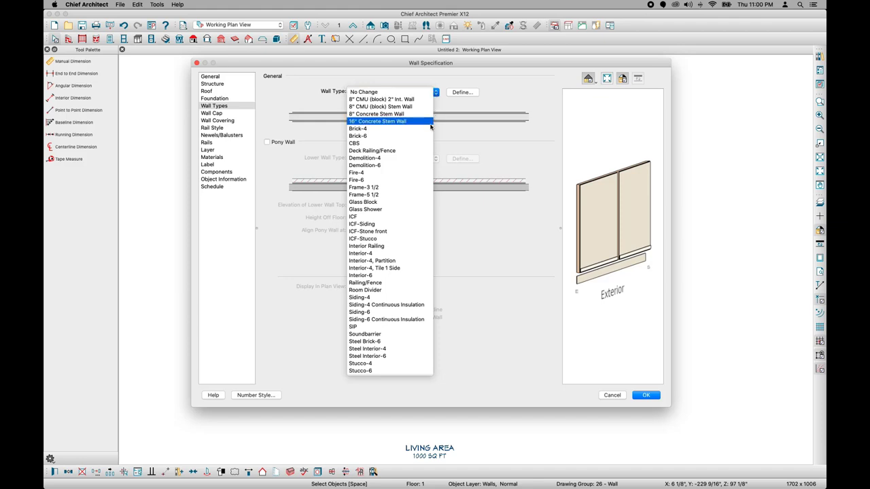
pyautogui.click(380, 180)
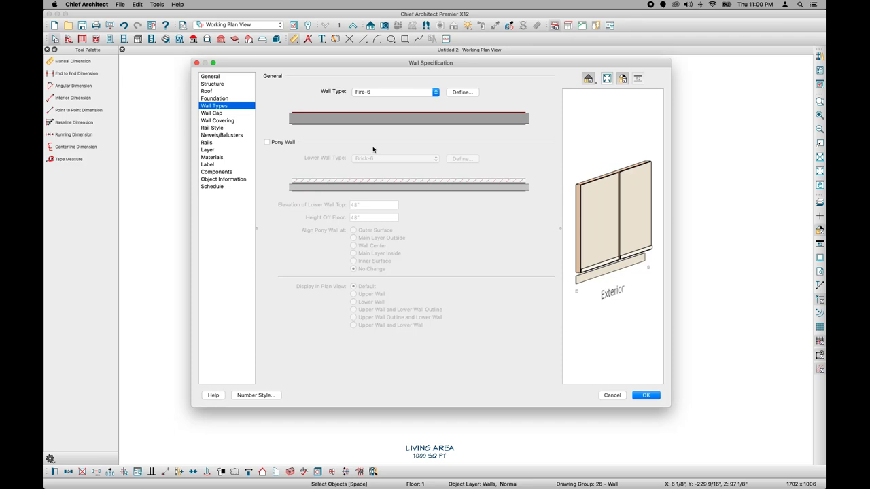
# Review the exterior and main layers in the Fire-6 wall definition, and apply the type to both selected garage walls
pyautogui.click(468, 93)
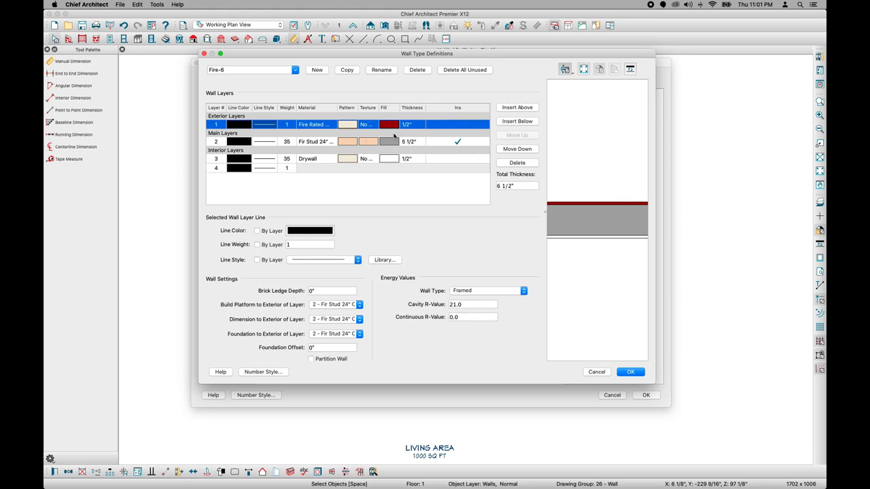
pyautogui.click(410, 142)
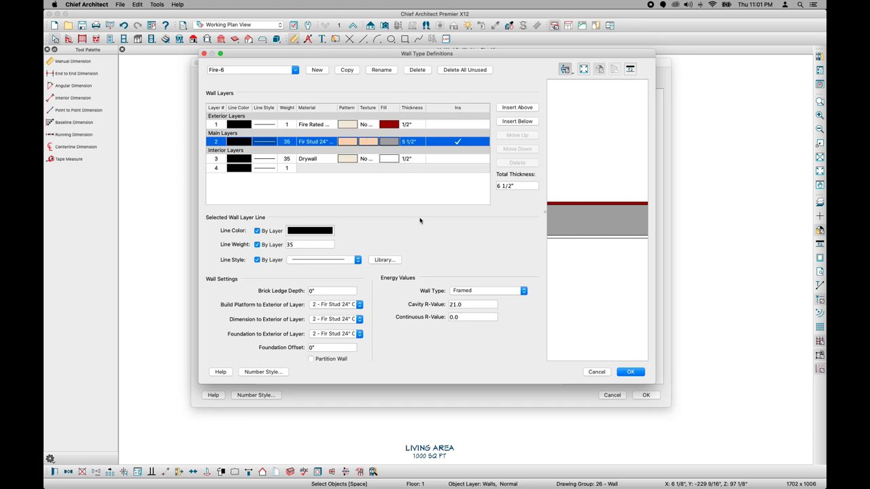
pyautogui.click(632, 372)
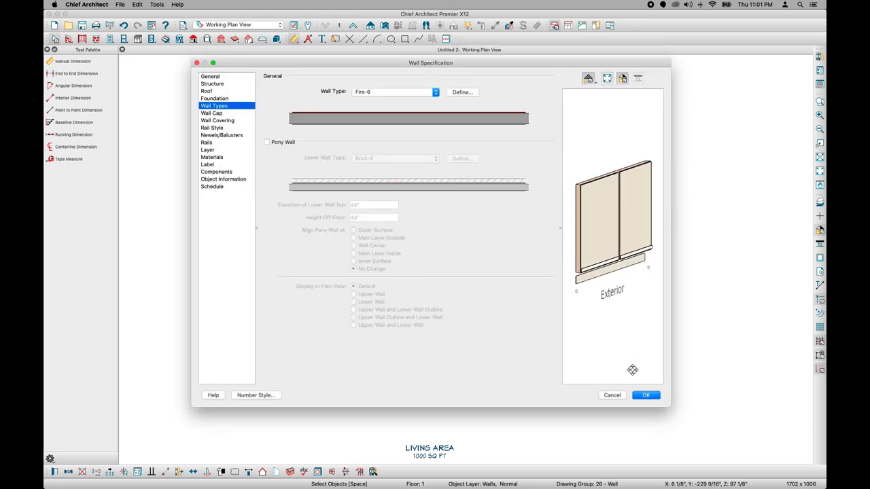
pyautogui.click(643, 396)
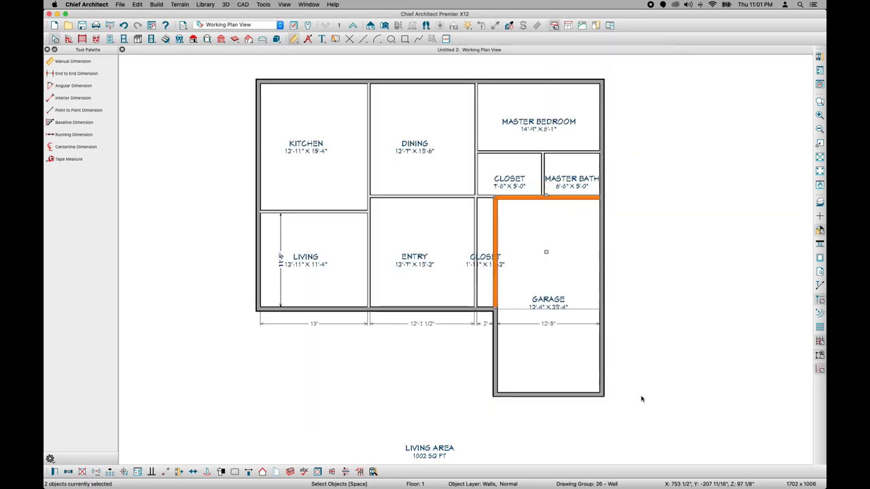
# Zoom in on the garage's inner corner to examine which side the fire-rated layer faces on both walls
pyautogui.scroll(2, 500, 200)
pyautogui.scroll(2, 499, 200)
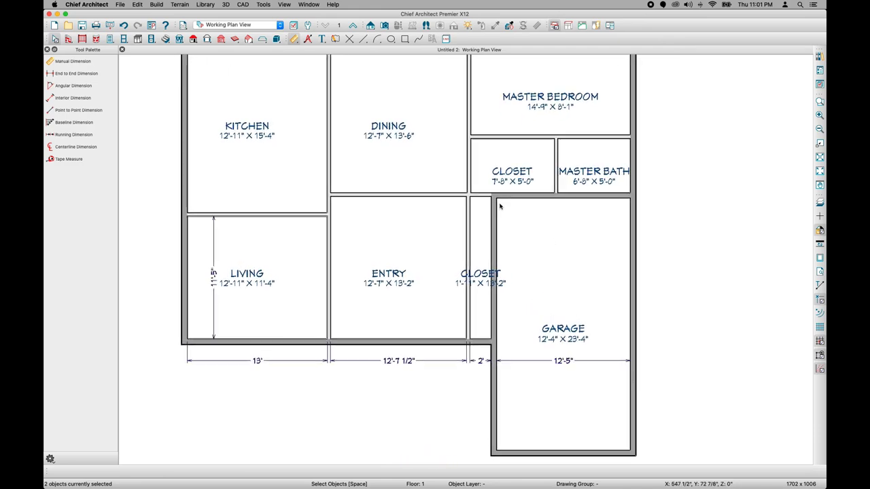
pyautogui.click(820, 102)
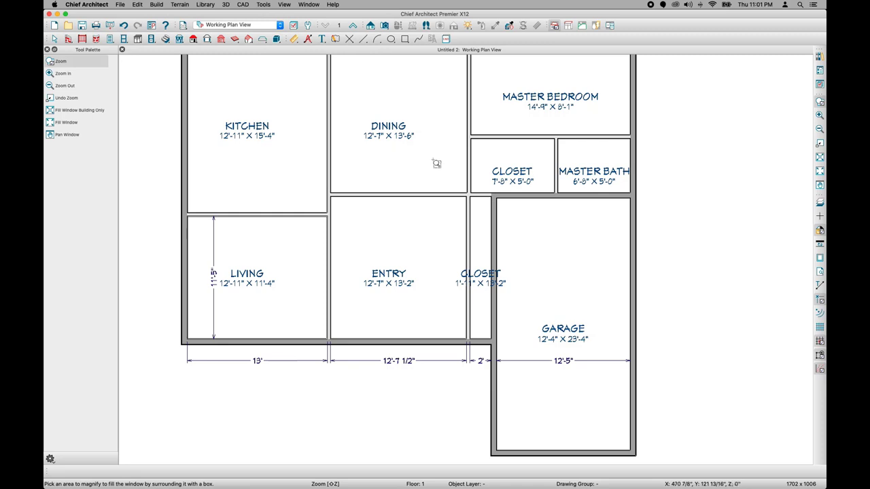
pyautogui.moveTo(445, 158); pyautogui.dragTo(542, 234)
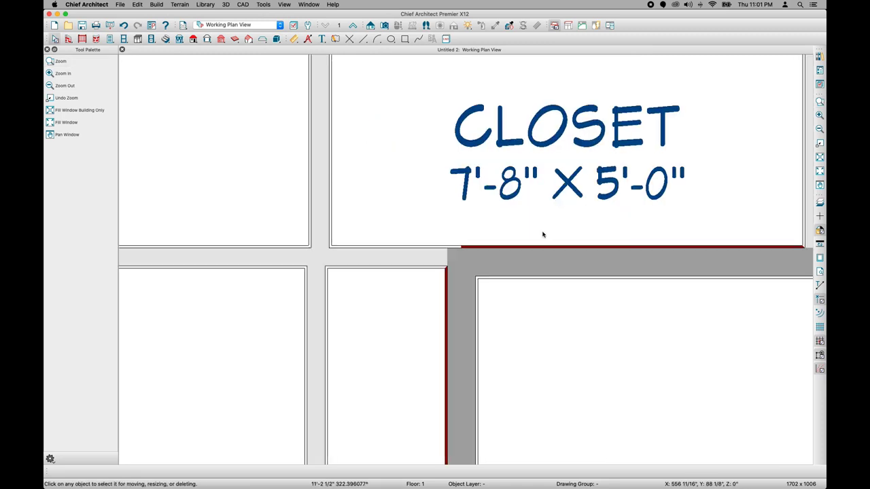
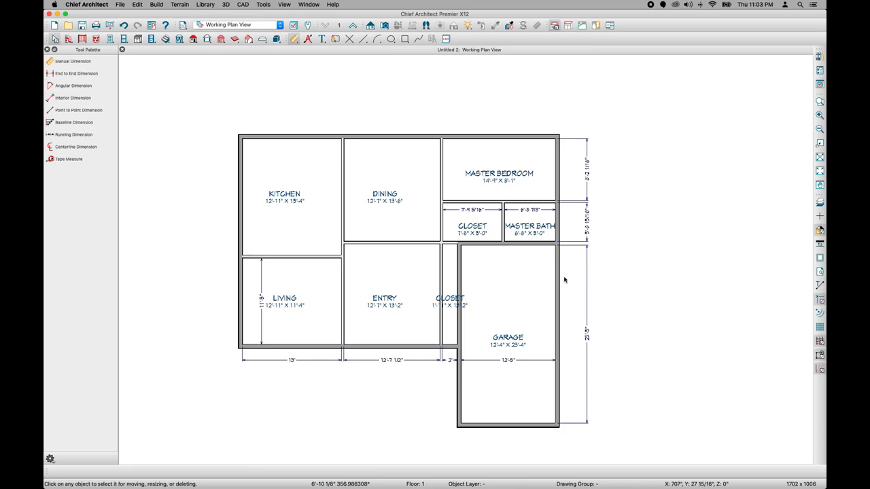
# Move the fire wall between the garage and the master closet and bath by setting the garage's depth dimension to 21'-7"
pyautogui.click(503, 247)
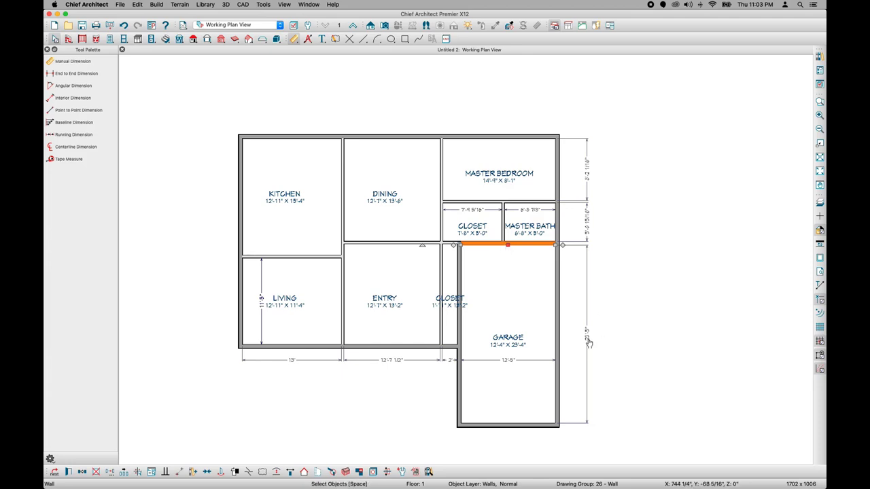
pyautogui.click(591, 342)
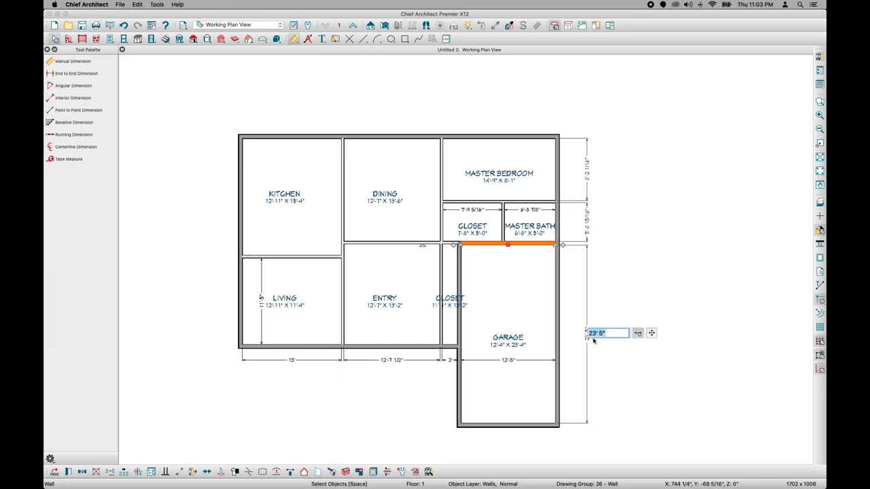
pyautogui.write("21'7")
pyautogui.press('Return')
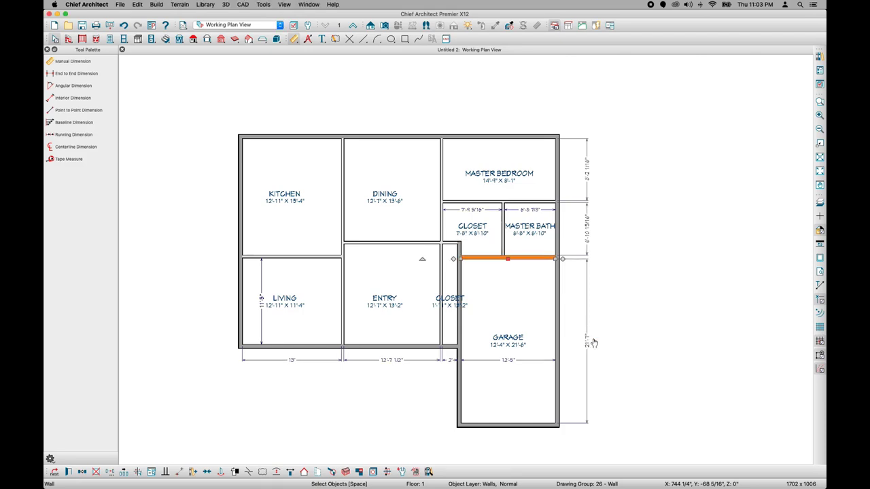
# Move the wall below the master bedroom by setting the depth dimension of the closet and bath to 5'-1"
pyautogui.click(537, 201)
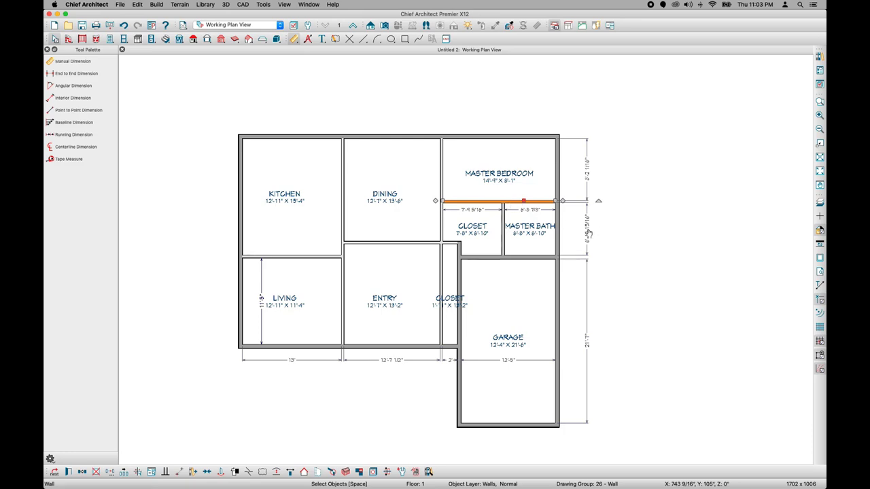
pyautogui.click(588, 229)
pyautogui.write('5')
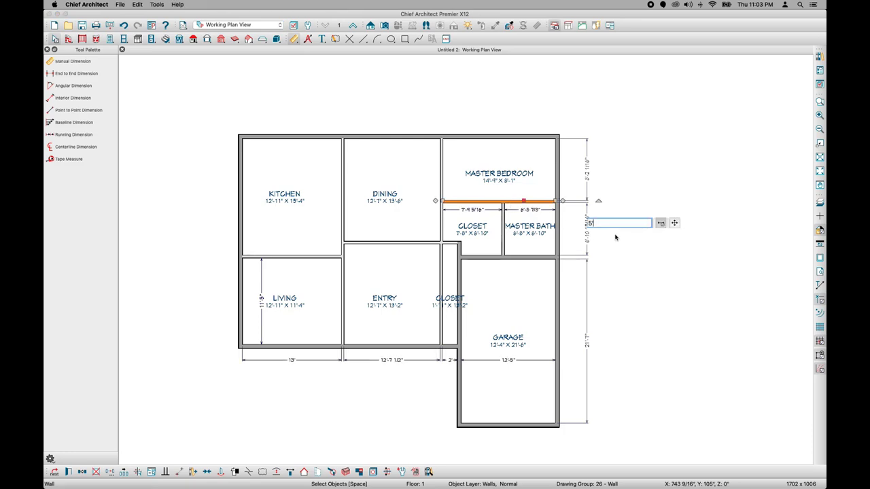
pyautogui.write("'")
pyautogui.press('Return')
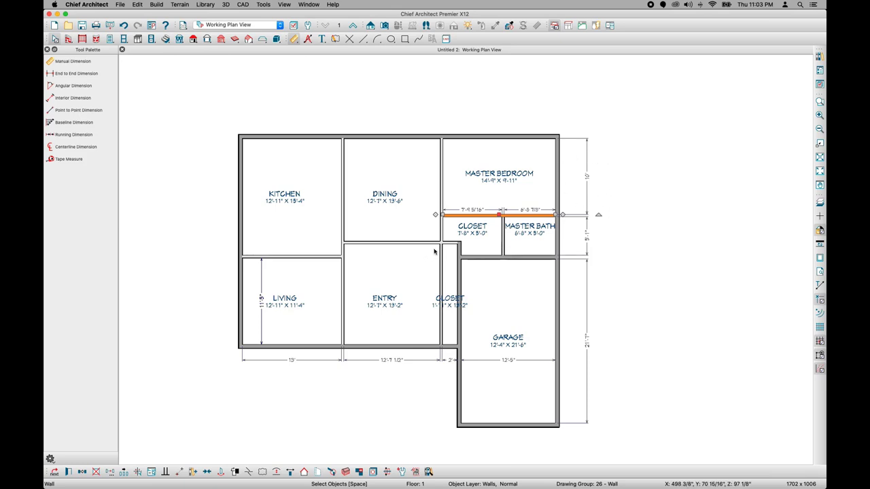
# Move the wall between the master closet and bath by setting the bath's width dimension to 9'-7"
pyautogui.click(455, 244)
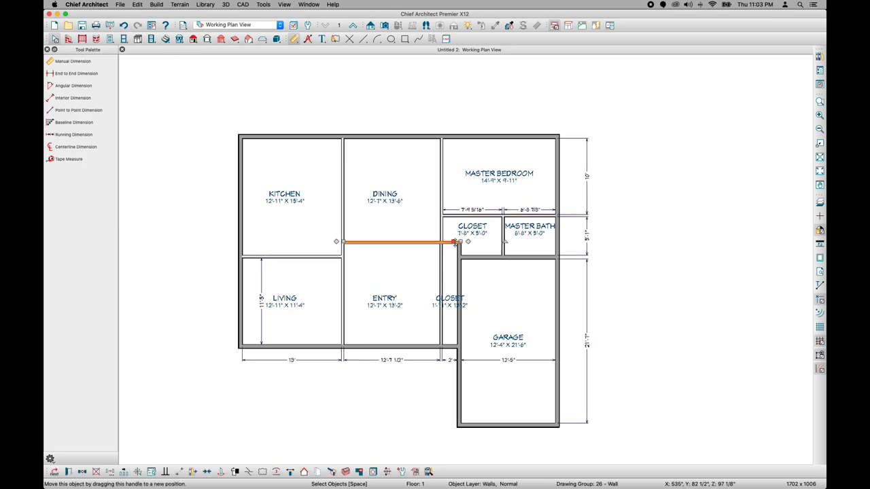
pyautogui.click(503, 231)
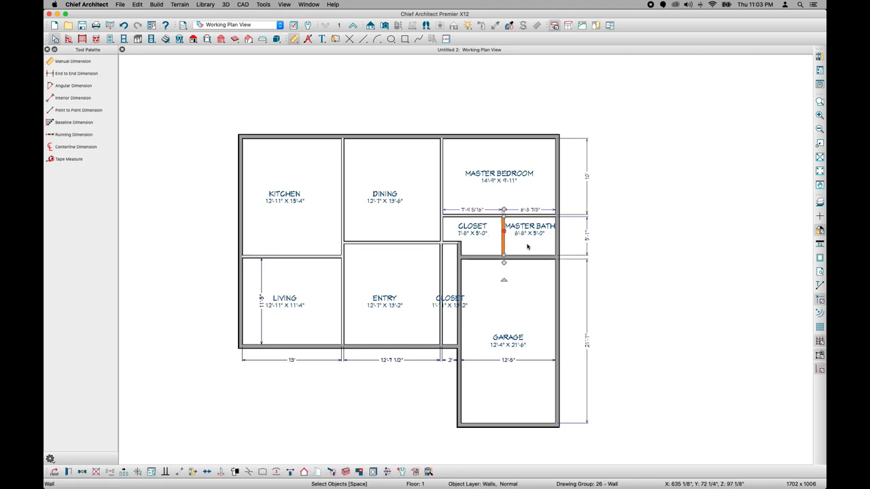
pyautogui.click(530, 211)
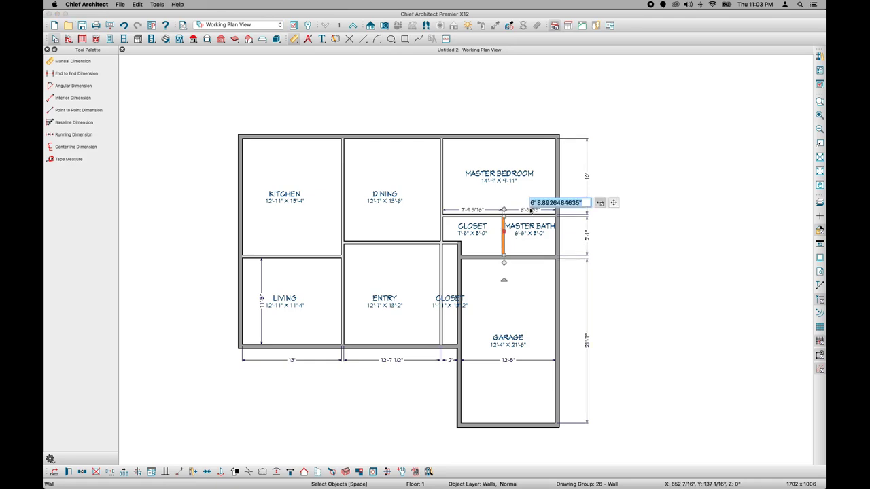
pyautogui.write("9'-7")
pyautogui.press('Return')
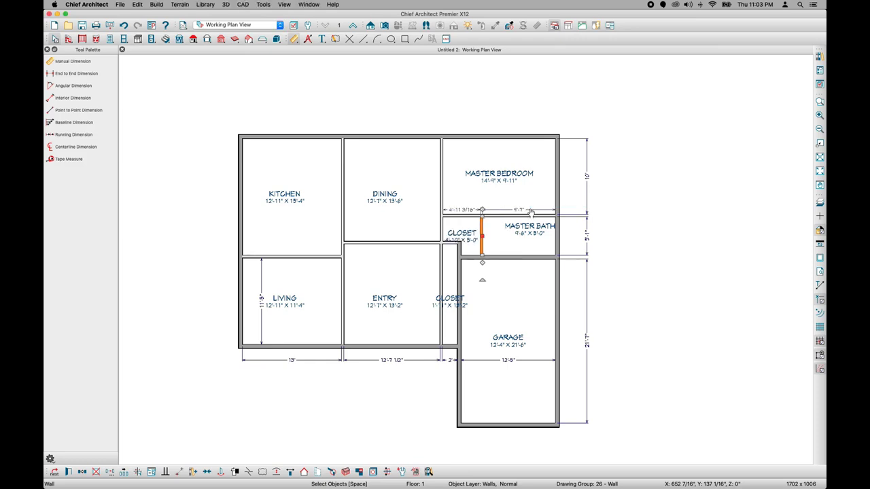
# Move the wall between the dining room and master bedroom by setting the master closet's width dimension to 5'
pyautogui.click(443, 191)
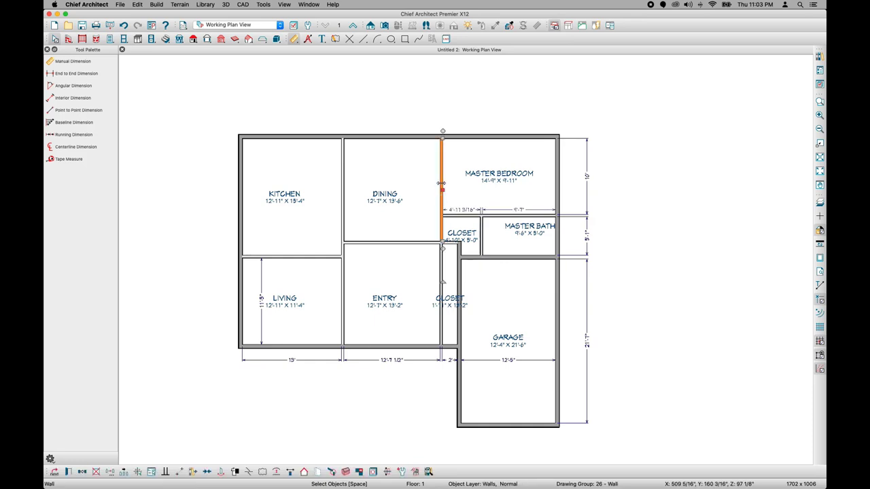
pyautogui.click(461, 210)
pyautogui.write('5')
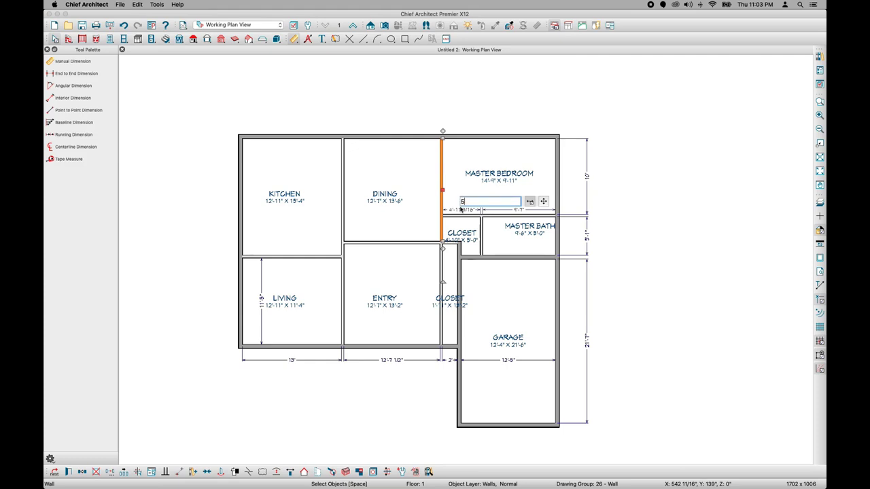
pyautogui.press('Return')
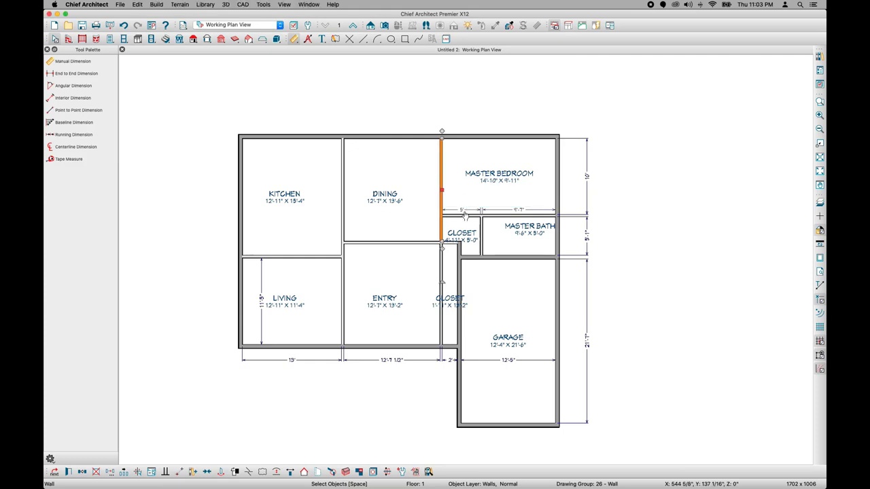
# Break the wall between dining and entry where it meets the master closet's side wall, separating the short segment above the entry closet
pyautogui.click(460, 253)
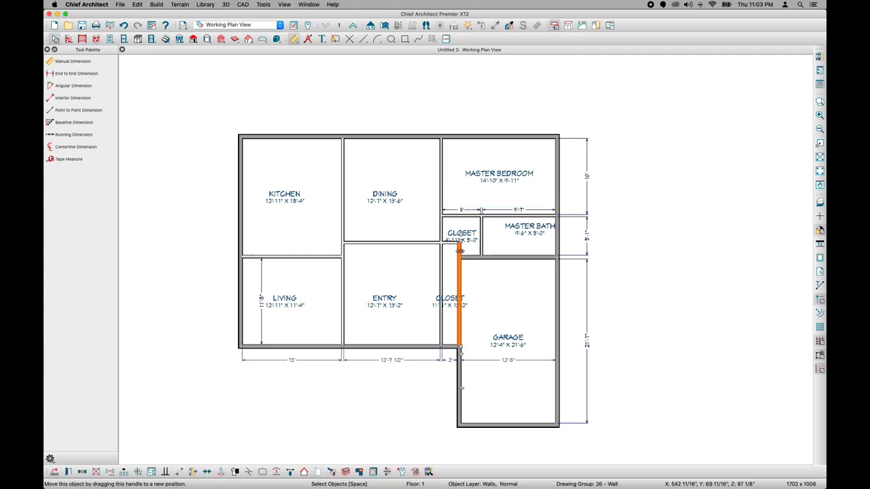
pyautogui.click(452, 244)
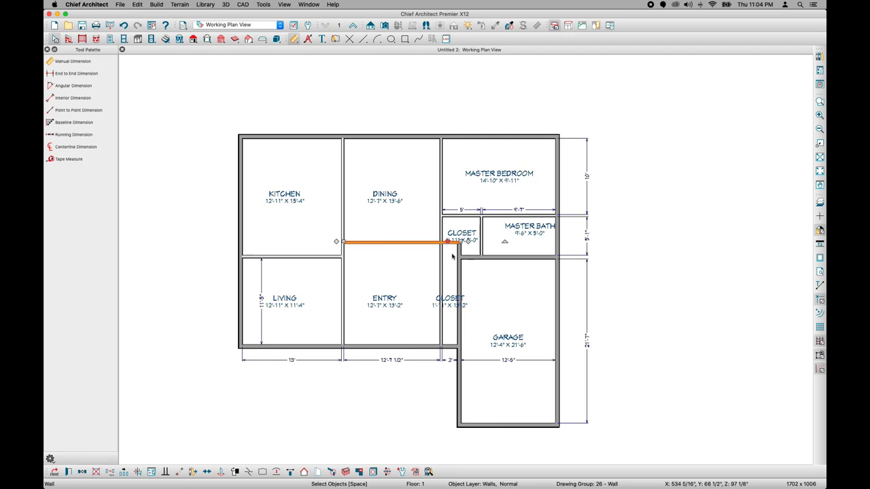
pyautogui.click(250, 474)
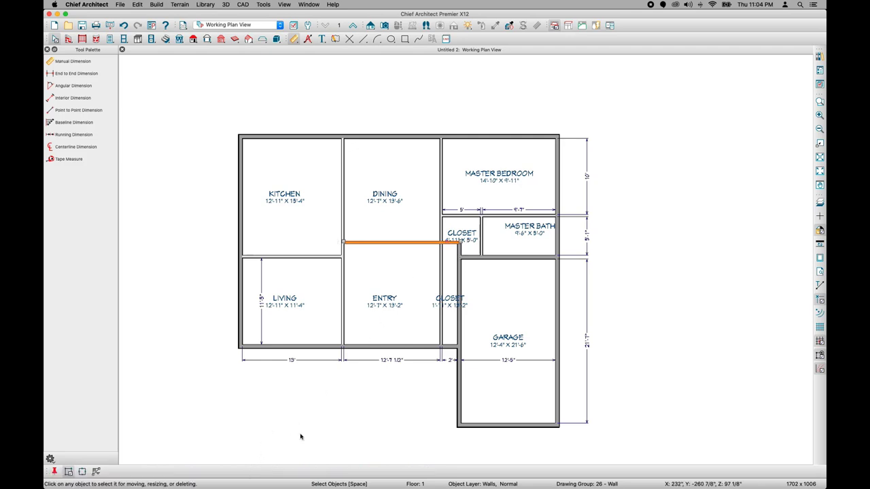
pyautogui.click(435, 242)
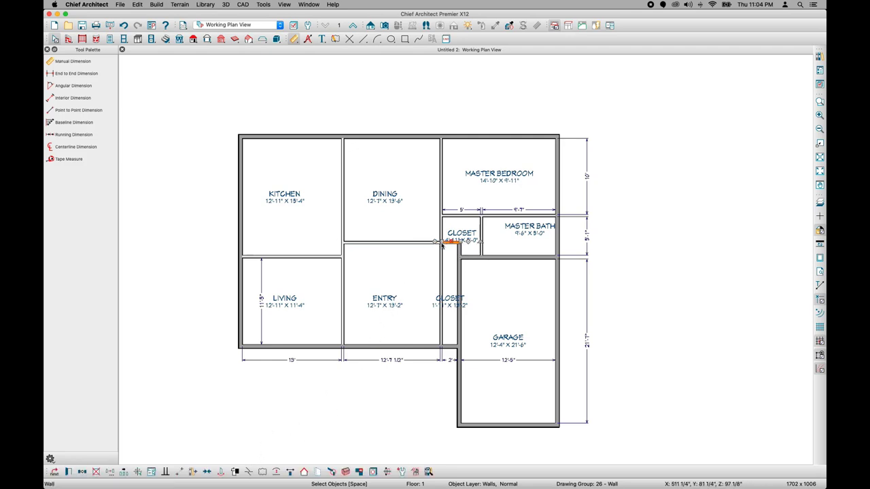
# Move the short wall segment above the entry closet into line with the fire wall along the garage
pyautogui.moveTo(449, 244); pyautogui.dragTo(455, 253)
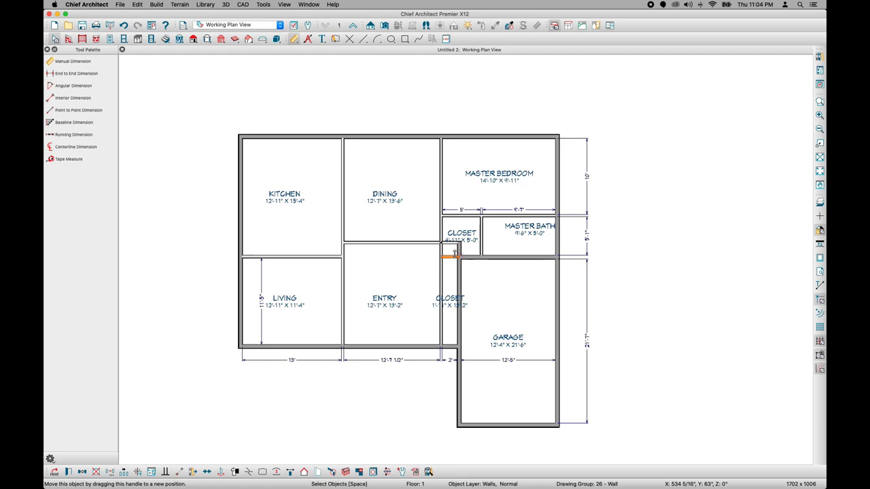
pyautogui.click(454, 255)
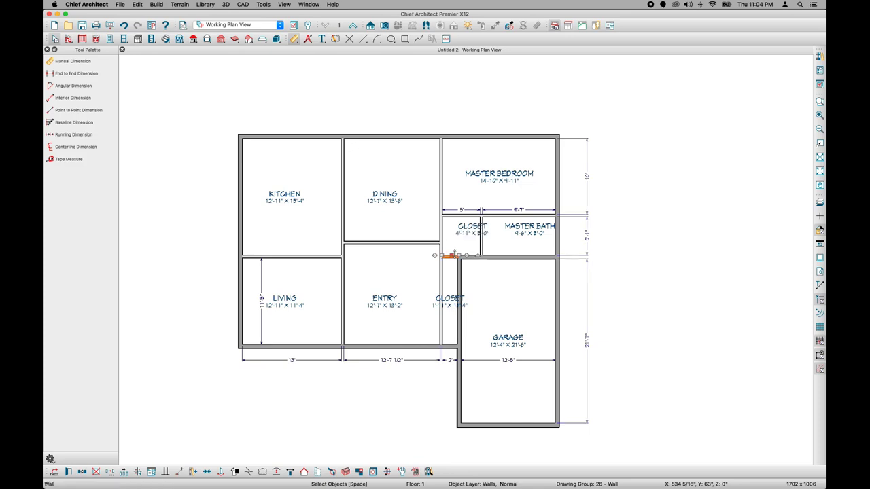
pyautogui.click(641, 279)
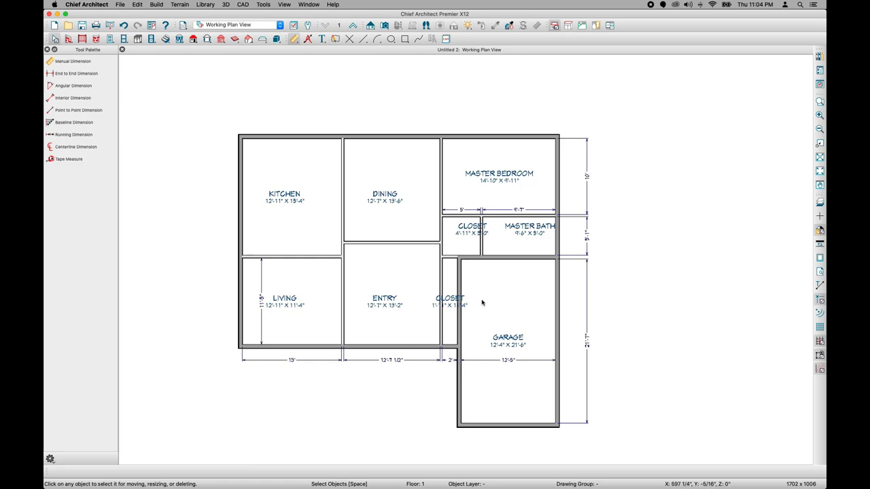
# Break the wall between the entry and the narrow entry closet at the corner of the master closet
pyautogui.click(441, 283)
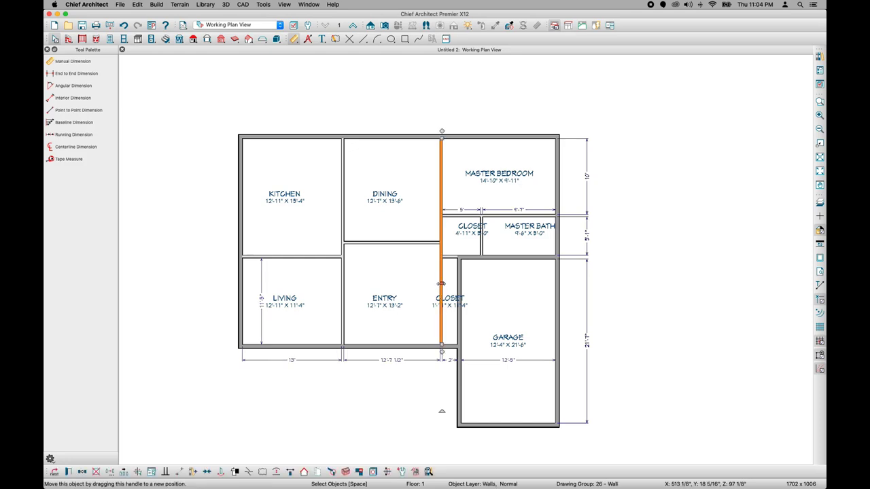
pyautogui.click(248, 476)
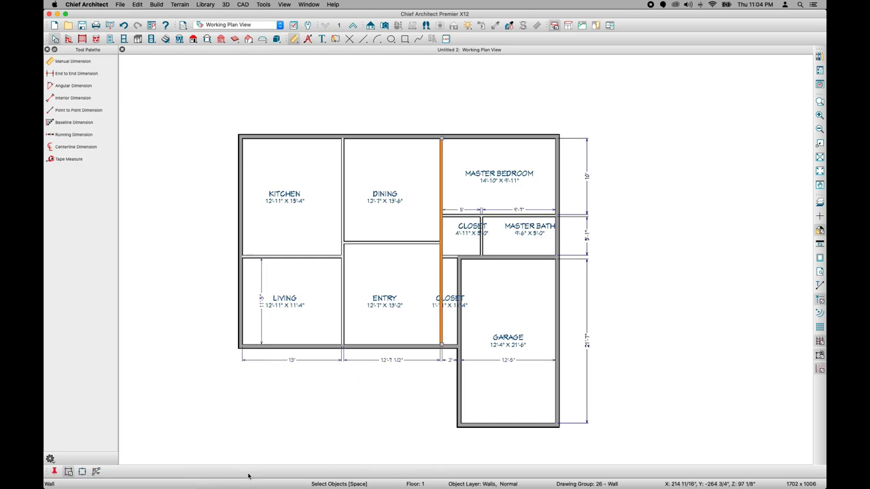
pyautogui.click(441, 257)
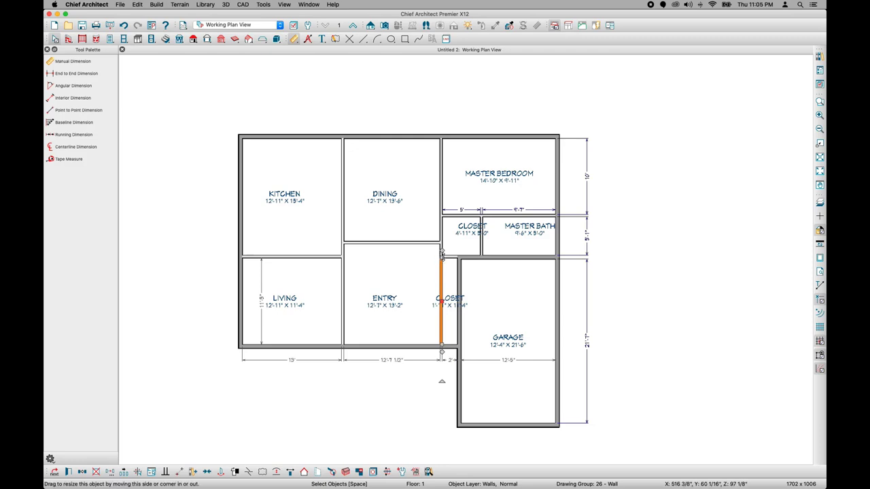
# Shorten the entry closet's side wall from its upper end and close the closet with a 2' wall to the garage
pyautogui.moveTo(442, 253); pyautogui.dragTo(443, 286)
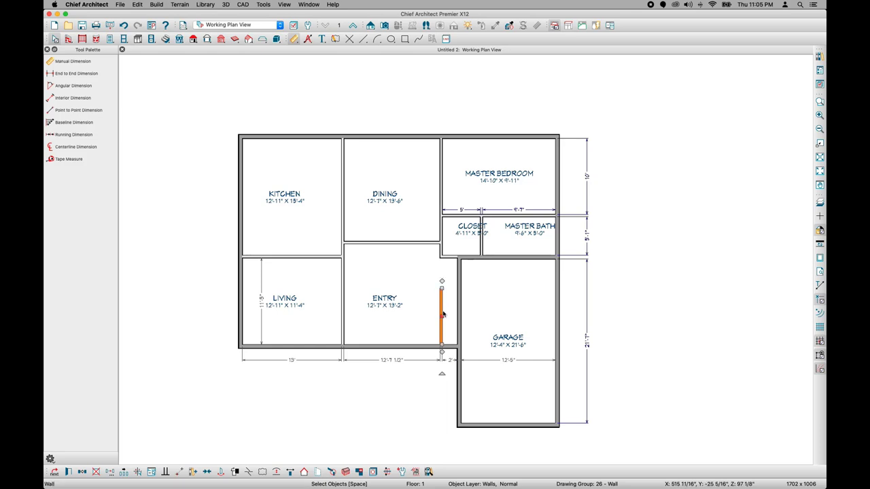
pyautogui.press('Escape')
pyautogui.moveTo(443, 280); pyautogui.dragTo(459, 288)
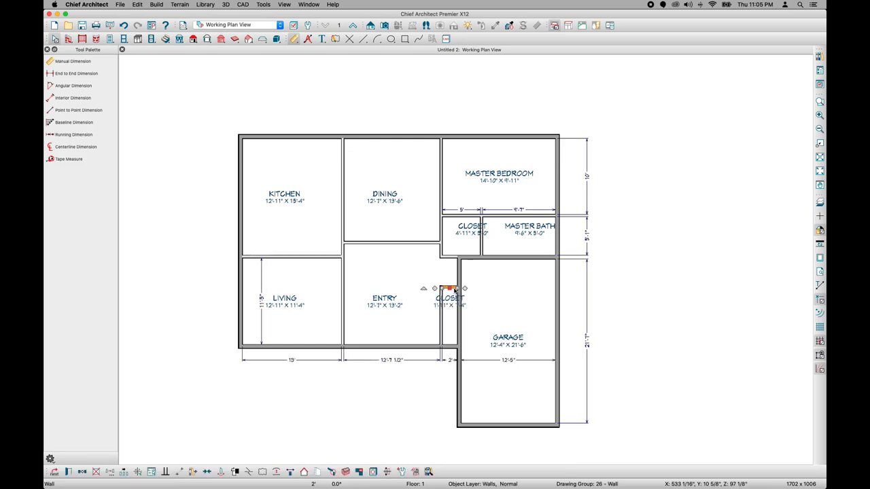
# Add an interior dimension along the entry closet's length and move the closet's new end wall by setting it to 7'
pyautogui.click(80, 98)
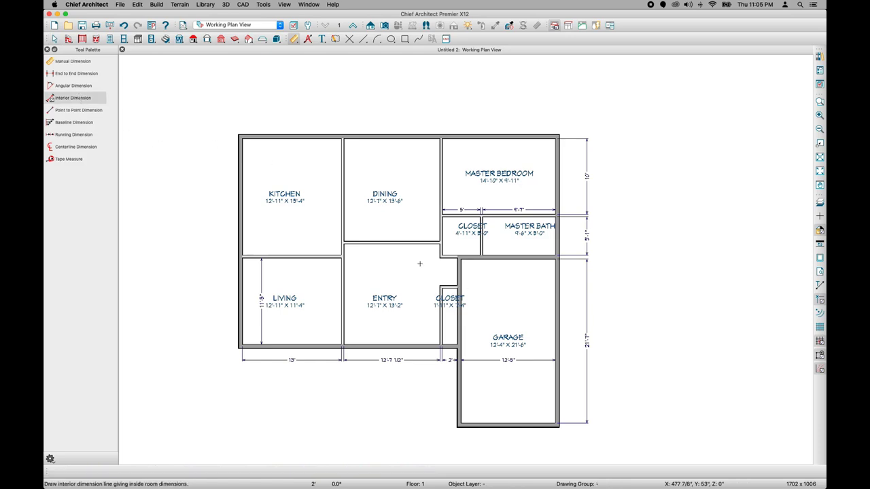
pyautogui.moveTo(448, 274); pyautogui.dragTo(426, 327)
pyautogui.click(449, 328)
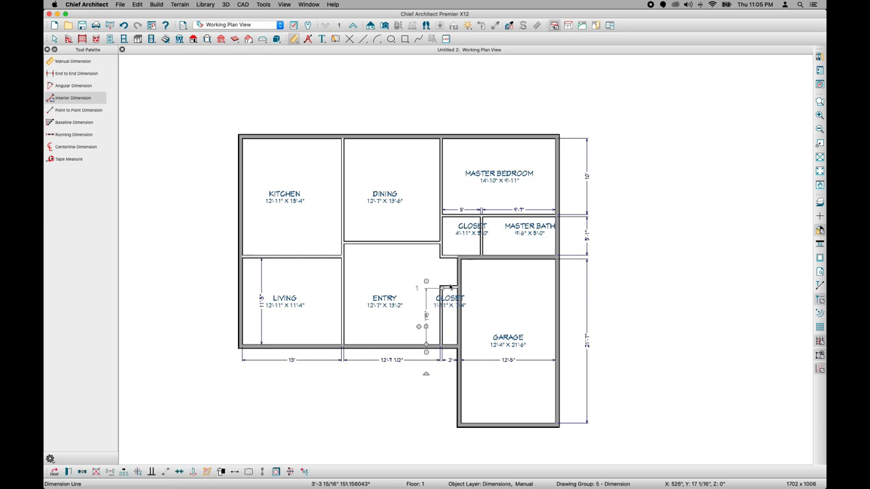
pyautogui.press('space')
pyautogui.click(449, 288)
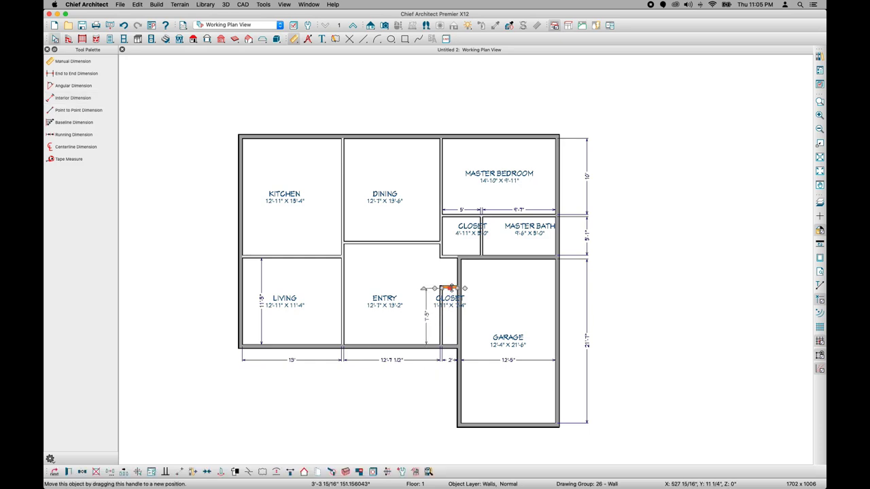
pyautogui.click(428, 316)
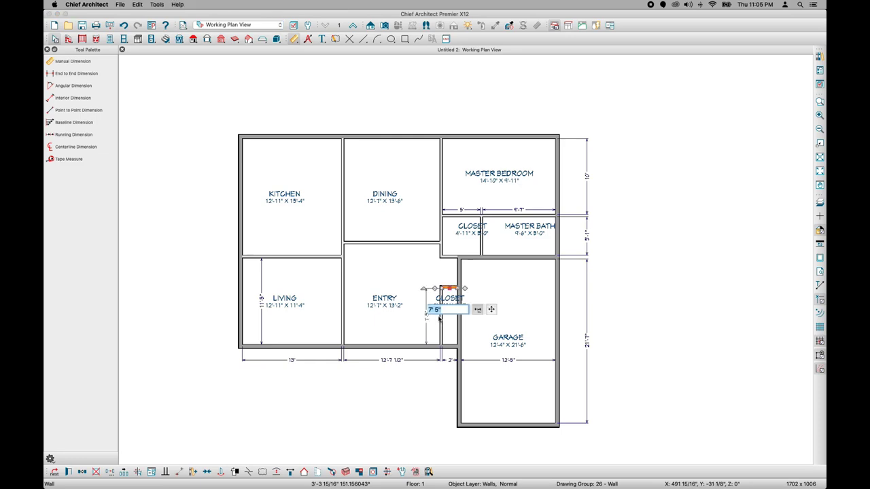
pyautogui.write('7')
pyautogui.press('Return')
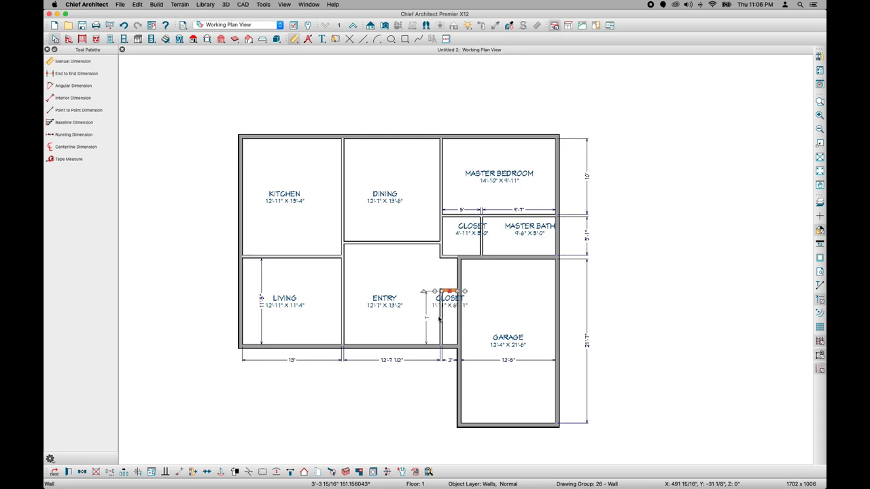
pyautogui.click(642, 311)
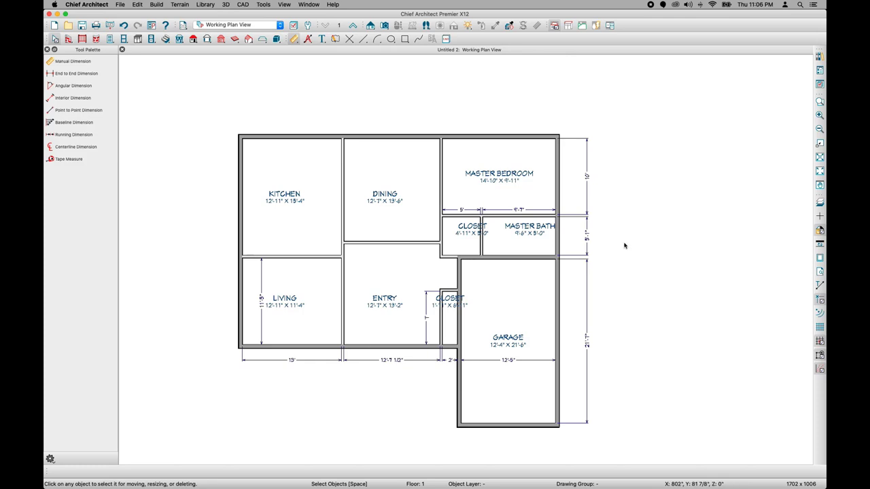
# Center the Master Bath and master closet room labels within their rooms, both horizontally and vertically
pyautogui.click(532, 227)
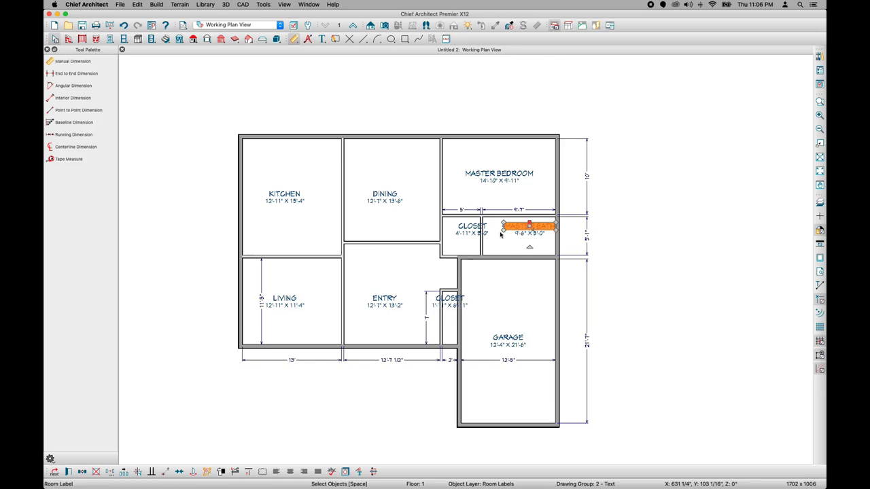
pyautogui.click(180, 467)
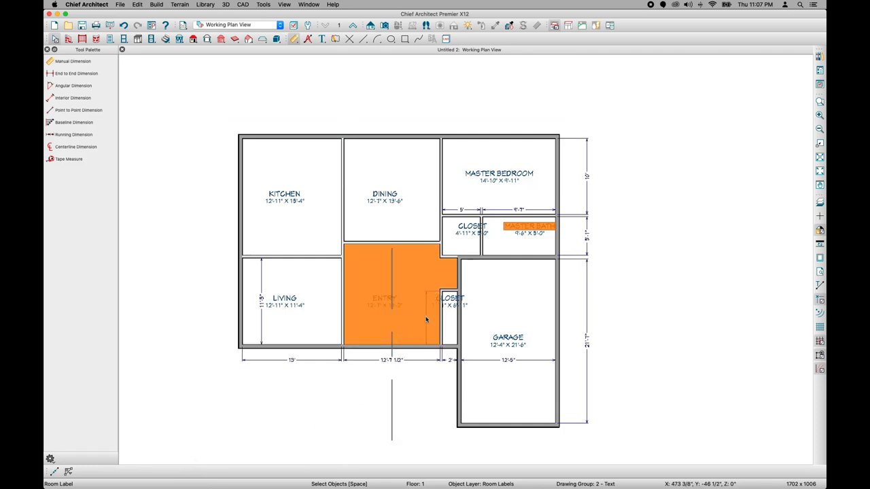
pyautogui.click(516, 247)
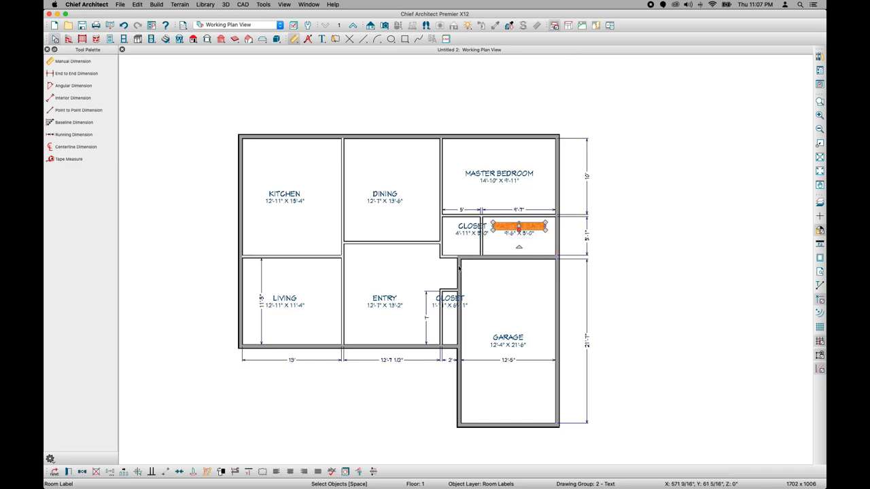
pyautogui.click(177, 472)
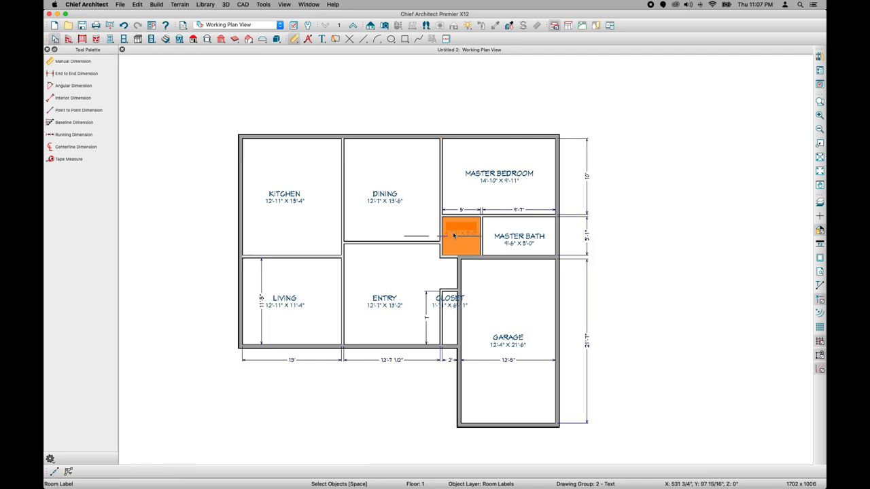
# Center the Master Bedroom and Garage room labels within their rooms
pyautogui.click(494, 174)
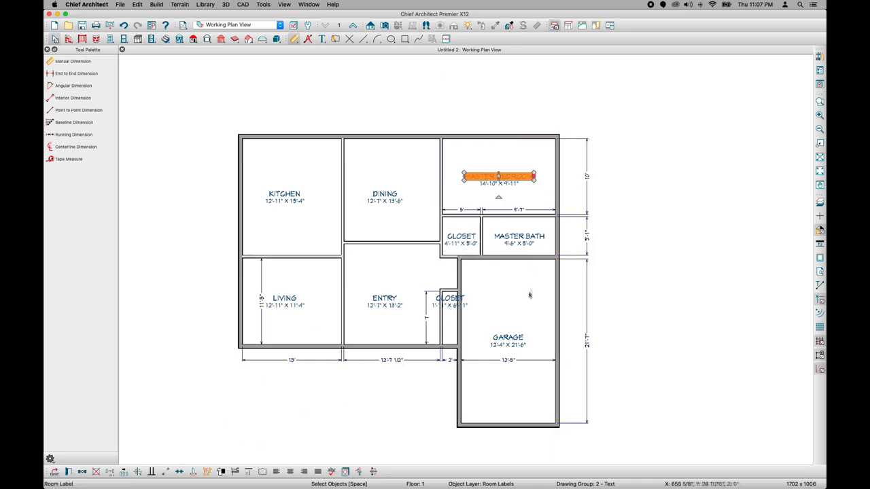
pyautogui.click(523, 336)
pyautogui.moveTo(527, 335); pyautogui.dragTo(529, 338)
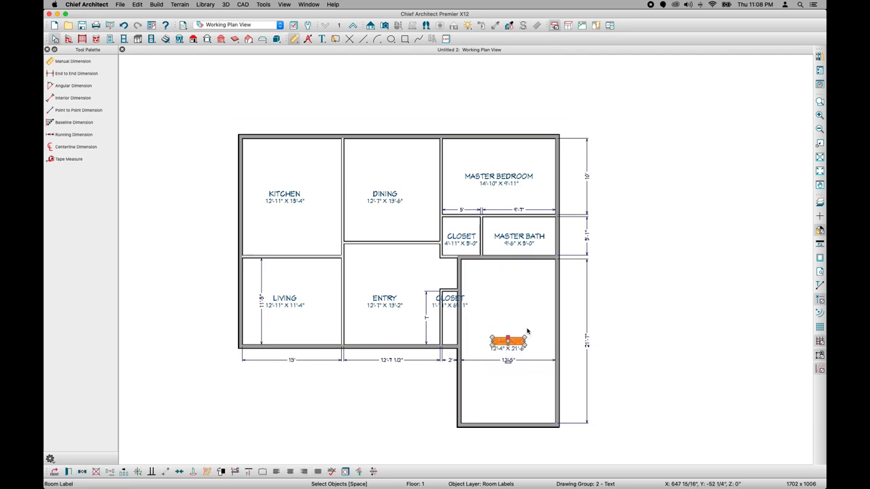
# Center the Living and Kitchen room labels horizontally and vertically within their rooms
pyautogui.click(290, 299)
pyautogui.moveTo(290, 299); pyautogui.dragTo(272, 308)
pyautogui.click(256, 310)
pyautogui.click(284, 195)
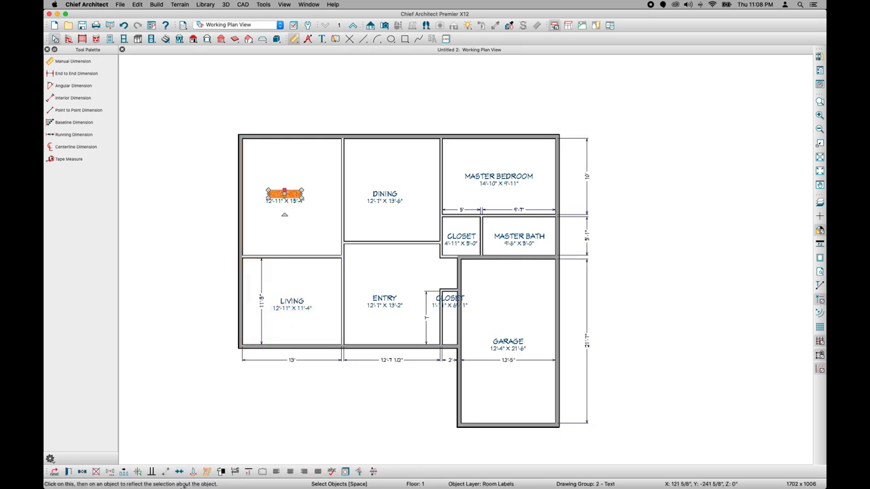
pyautogui.moveTo(284, 195); pyautogui.dragTo(291, 196)
# Center the Dining and Entry room labels horizontally and vertically within their rooms
pyautogui.click(380, 194)
pyautogui.moveTo(381, 194); pyautogui.dragTo(378, 189)
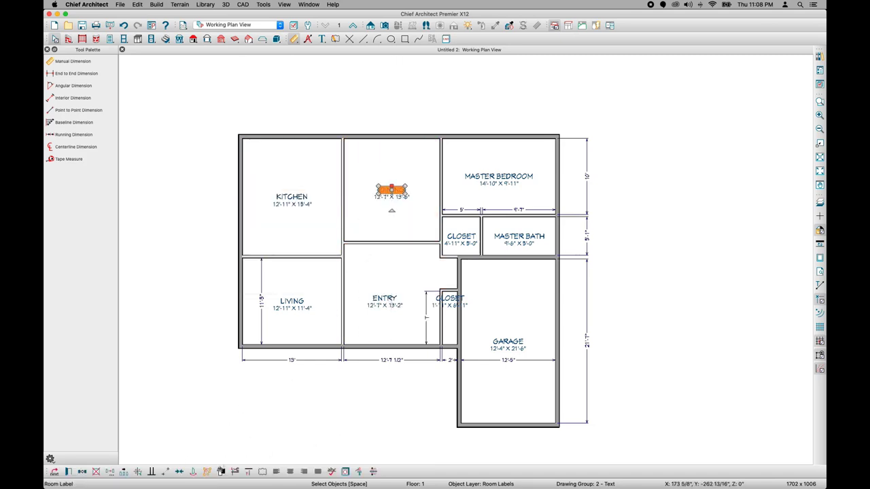
pyautogui.click(234, 457)
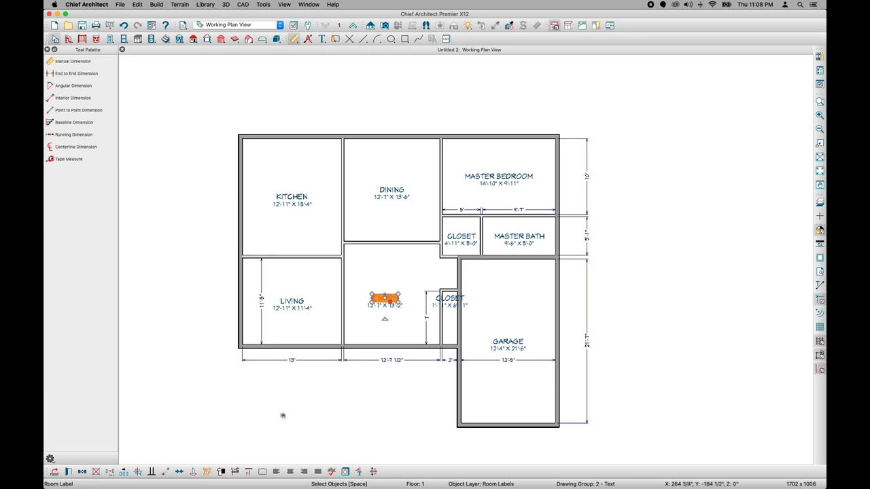
pyautogui.moveTo(386, 301); pyautogui.dragTo(393, 319)
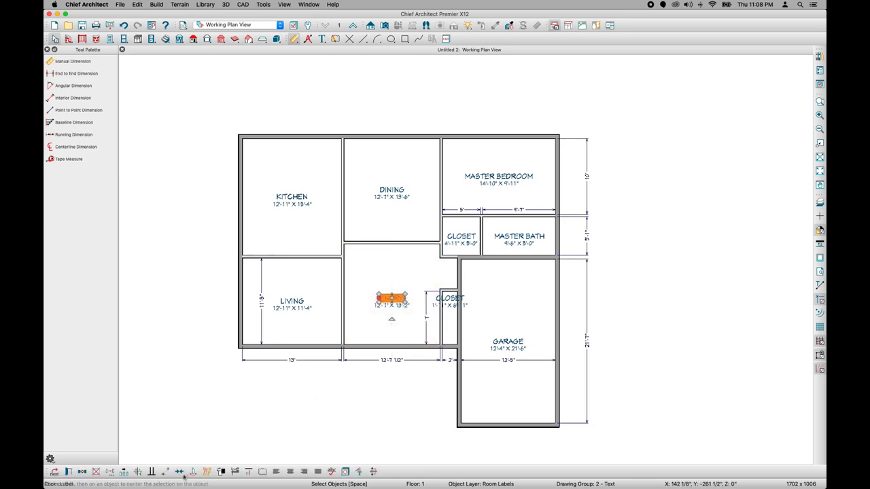
pyautogui.press('Escape')
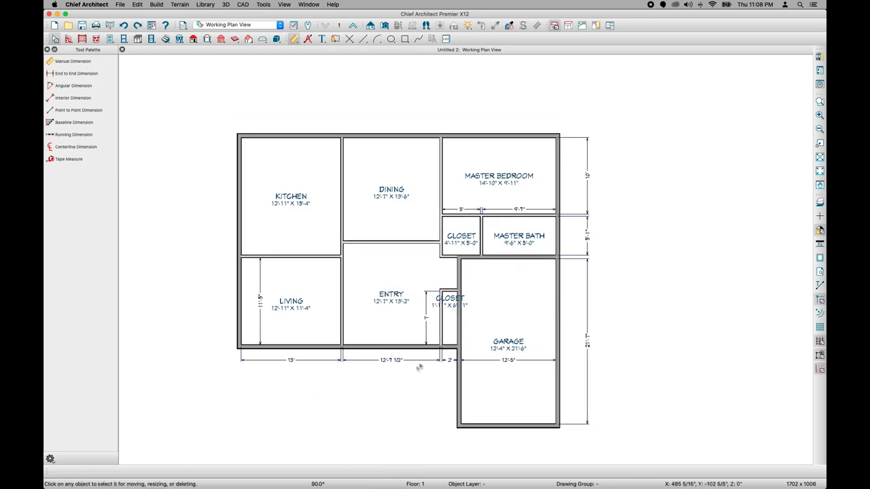
# Center the entry closet's room label along the closet and rotate it 90° to fit the narrow space
pyautogui.scroll(-1, 400, 377)
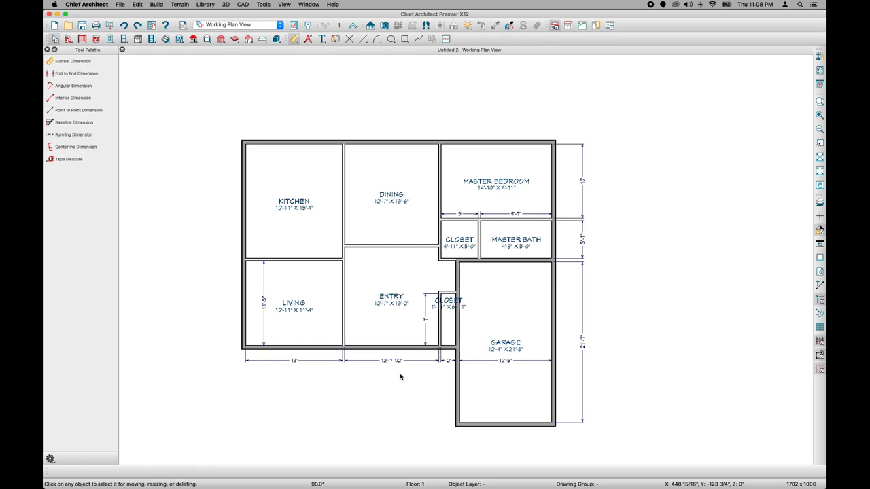
pyautogui.click(445, 301)
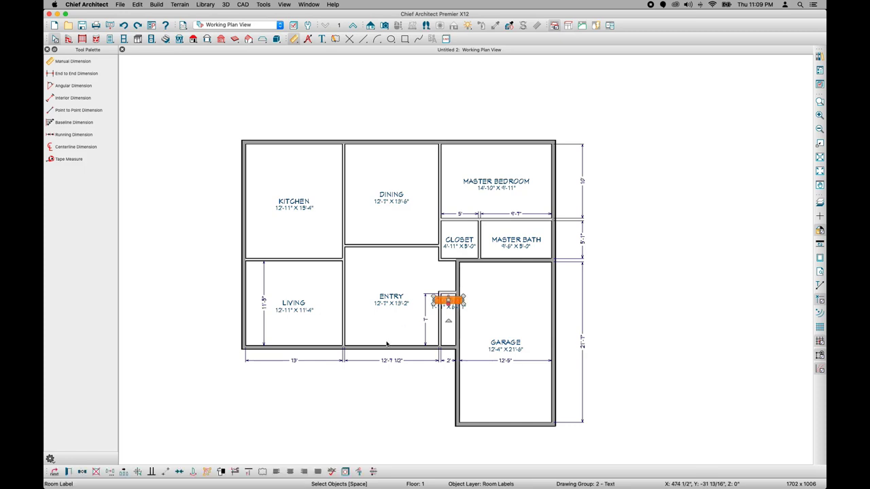
pyautogui.press('Escape')
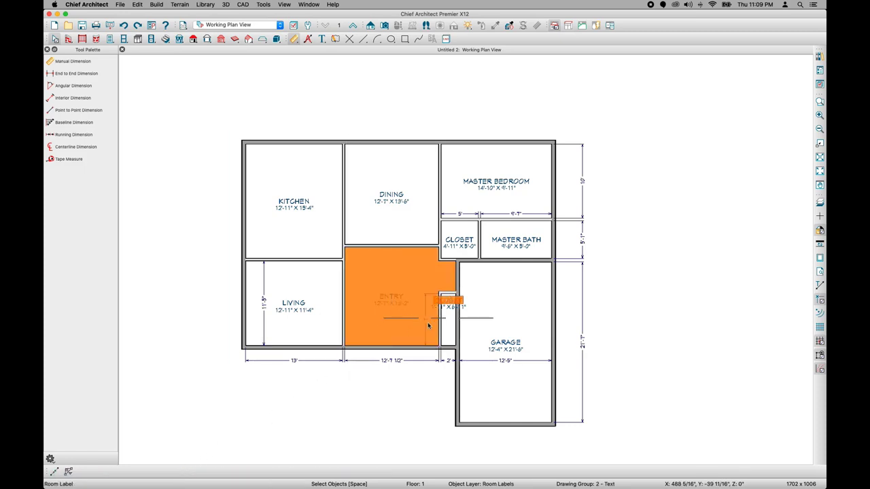
pyautogui.click(448, 325)
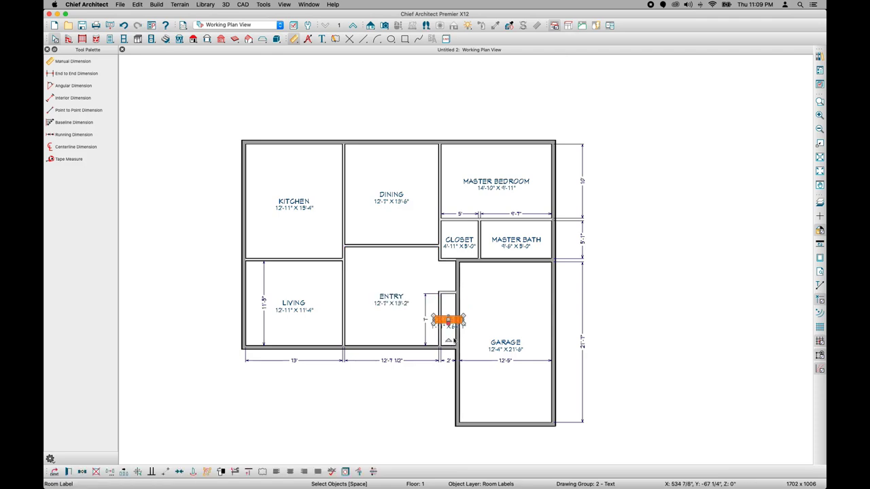
pyautogui.moveTo(448, 340); pyautogui.dragTo(484, 319)
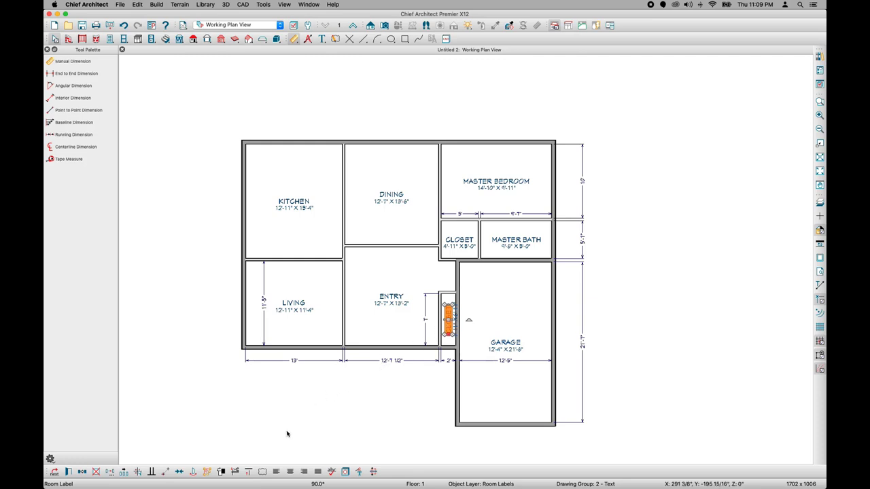
pyautogui.moveTo(444, 305); pyautogui.dragTo(448, 303)
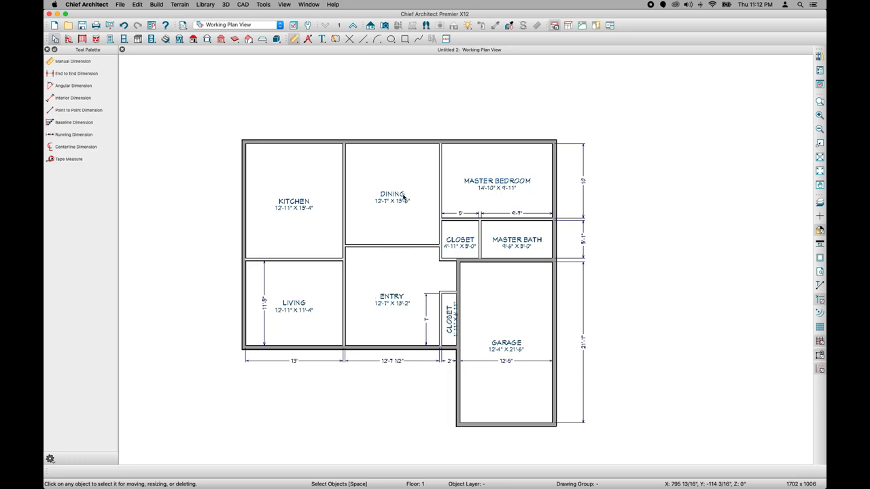
# Make the wall between the dining room and the entry invisible, and check that both remain separate rooms
pyautogui.click(390, 280)
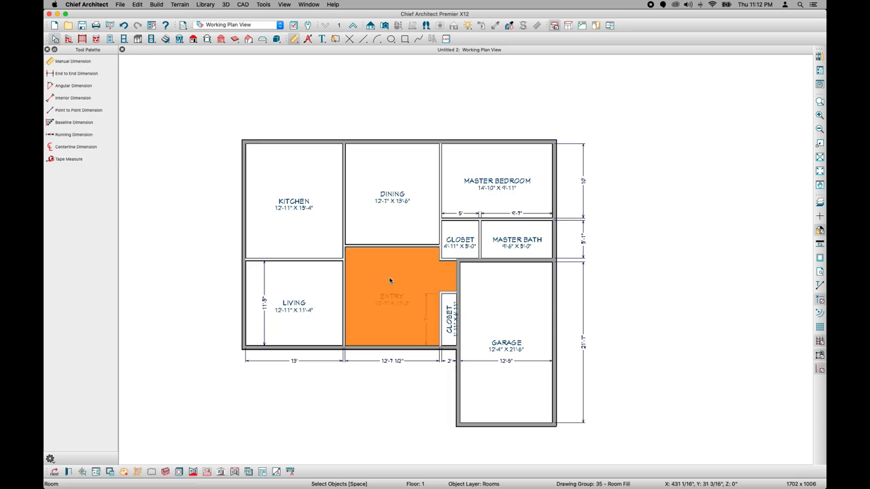
pyautogui.click(400, 231)
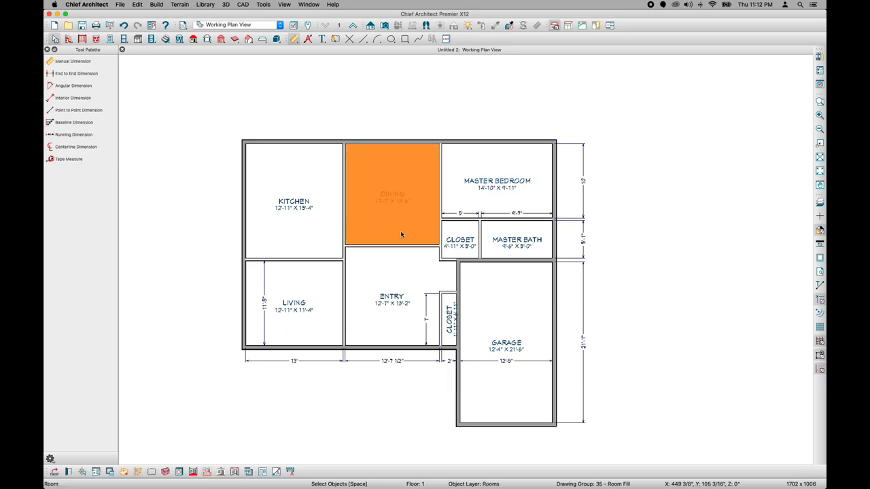
pyautogui.click(396, 273)
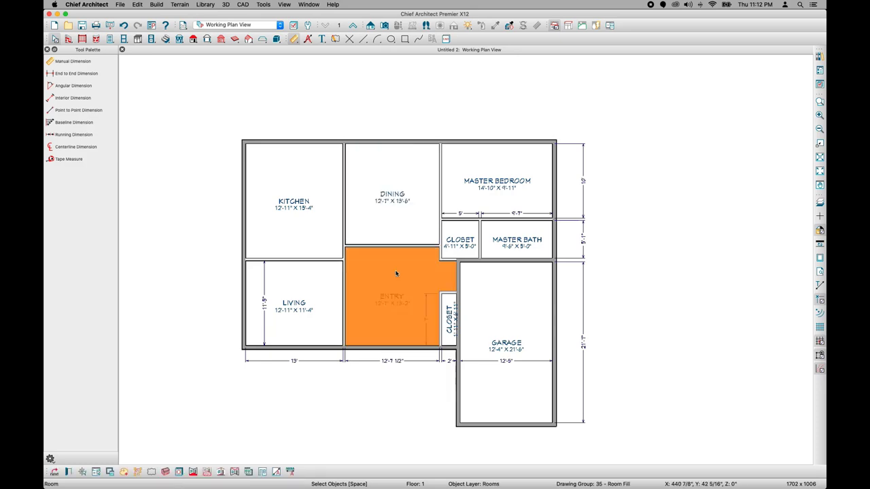
pyautogui.click(368, 246)
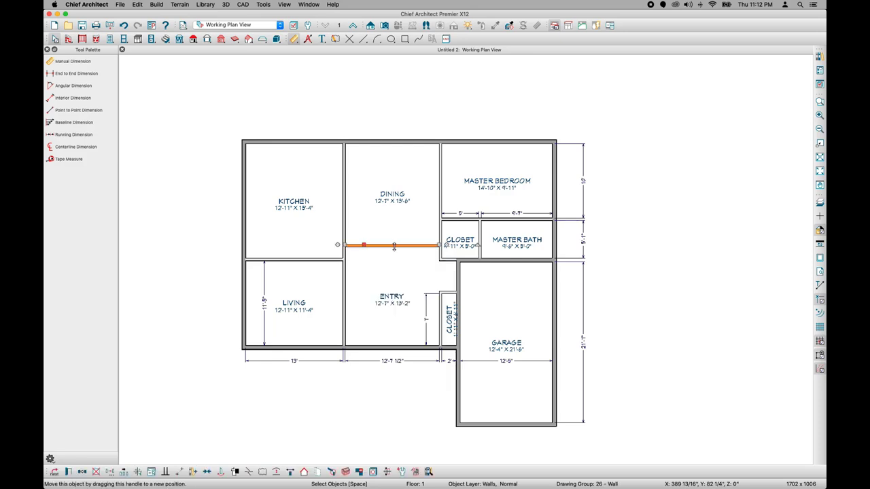
pyautogui.click(318, 473)
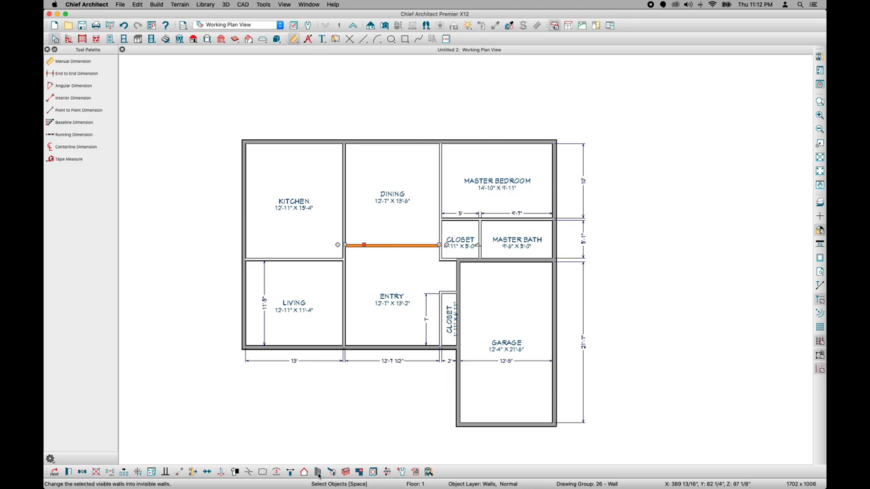
pyautogui.click(329, 431)
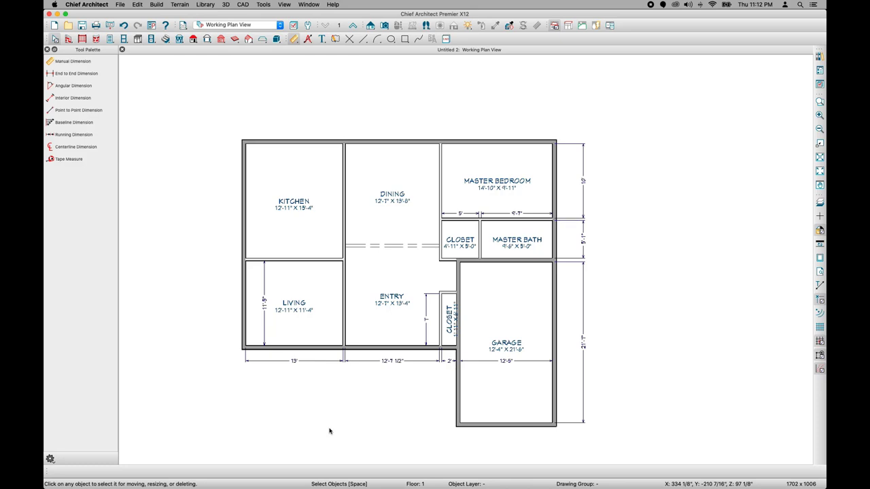
pyautogui.click(413, 275)
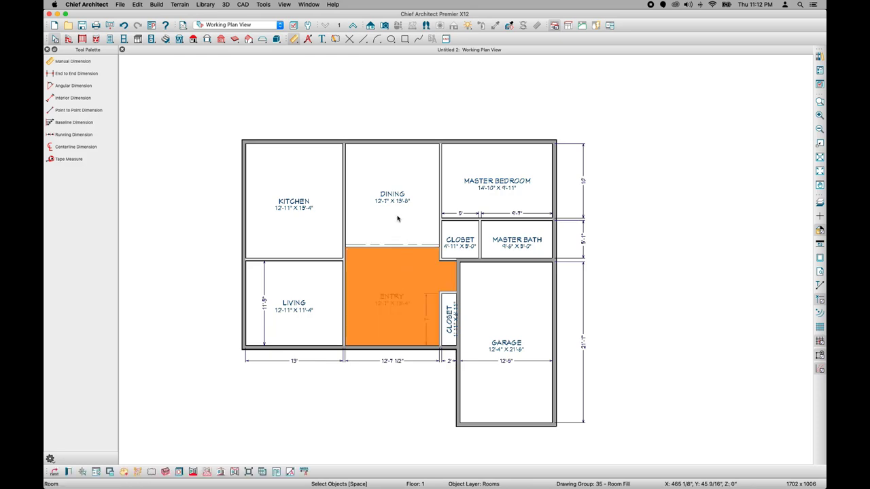
# Select the dining room and the entry in turn to compare their areas, and clear the selection
pyautogui.click(398, 218)
pyautogui.click(401, 263)
pyautogui.click(206, 253)
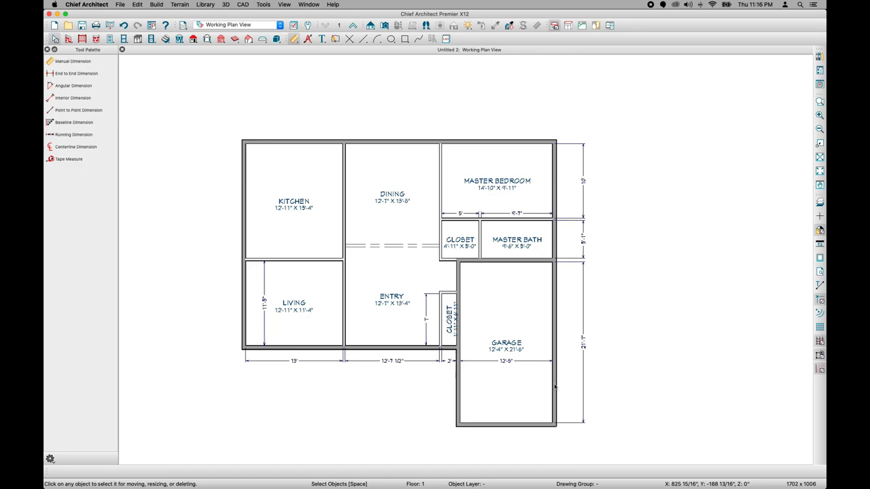
# Start building a foundation for the plan as walls with footings, with automatic foundation rebuilding turned on
pyautogui.click(157, 5)
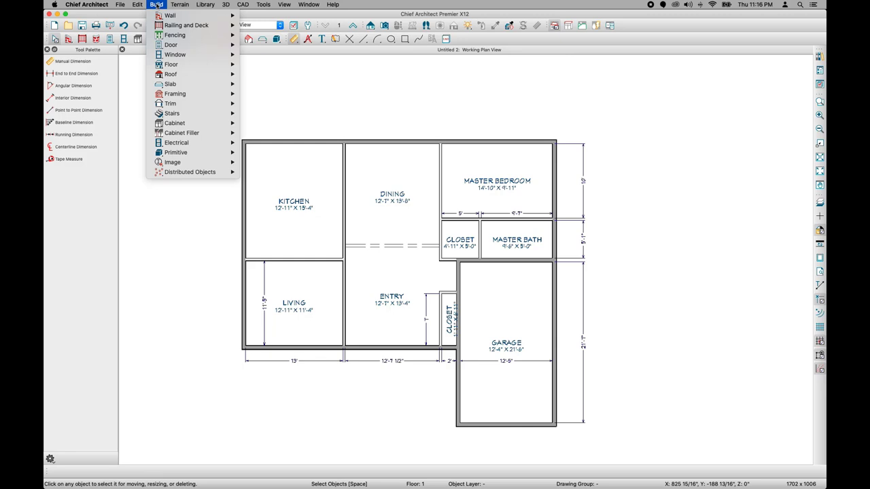
pyautogui.moveTo(215, 66)
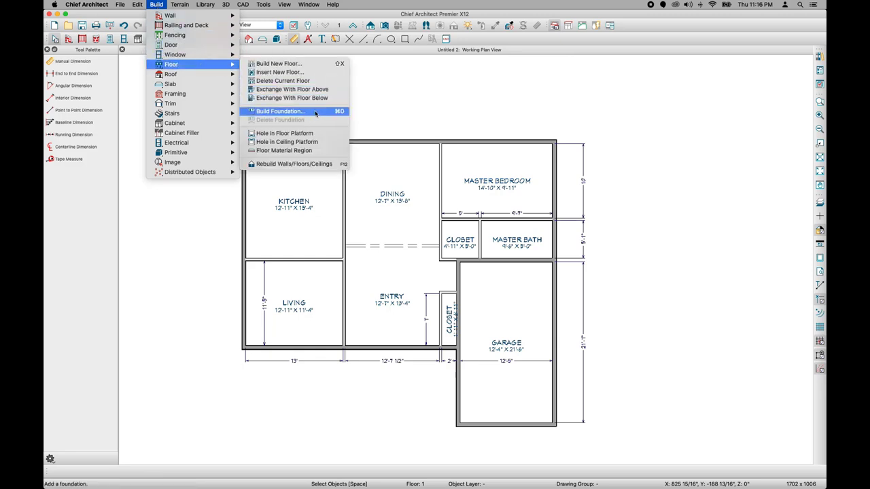
pyautogui.click(418, 111)
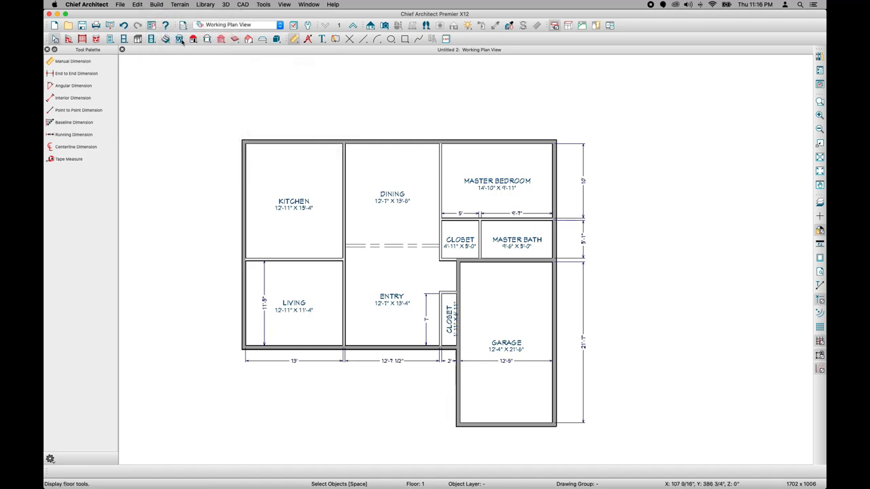
pyautogui.click(180, 40)
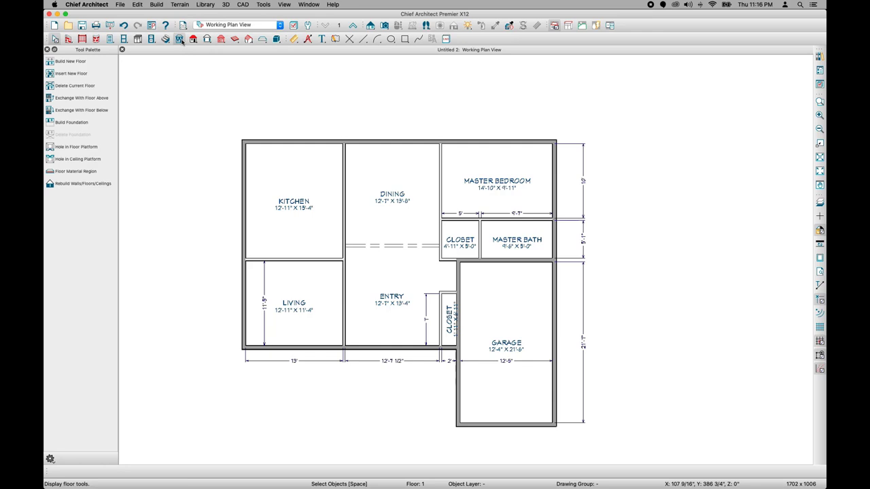
pyautogui.click(69, 125)
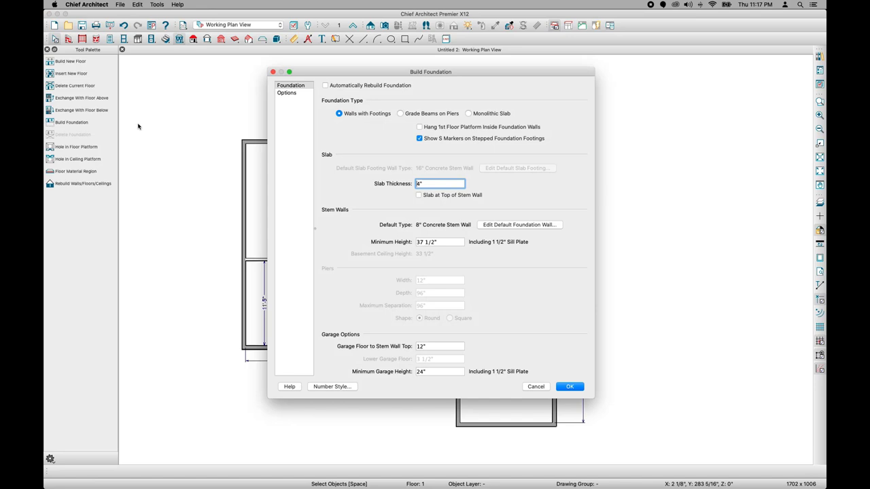
pyautogui.click(326, 85)
# Set the stem walls' minimum height to 101 1/8" and generate the foundation
pyautogui.click(445, 242)
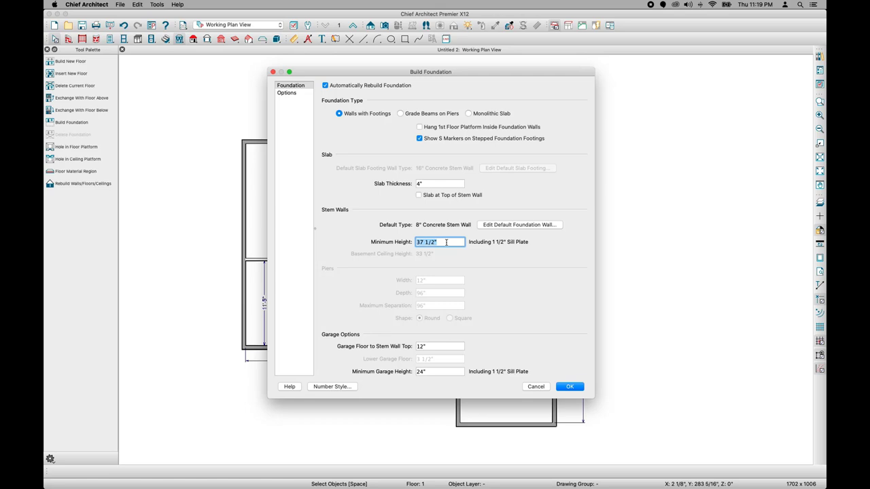
pyautogui.write('101 1/8')
pyautogui.press('Tab')
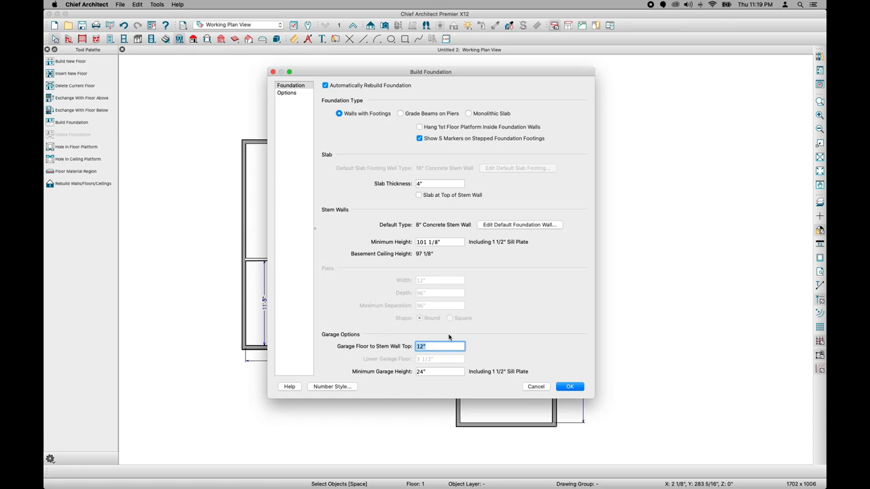
pyautogui.click(440, 372)
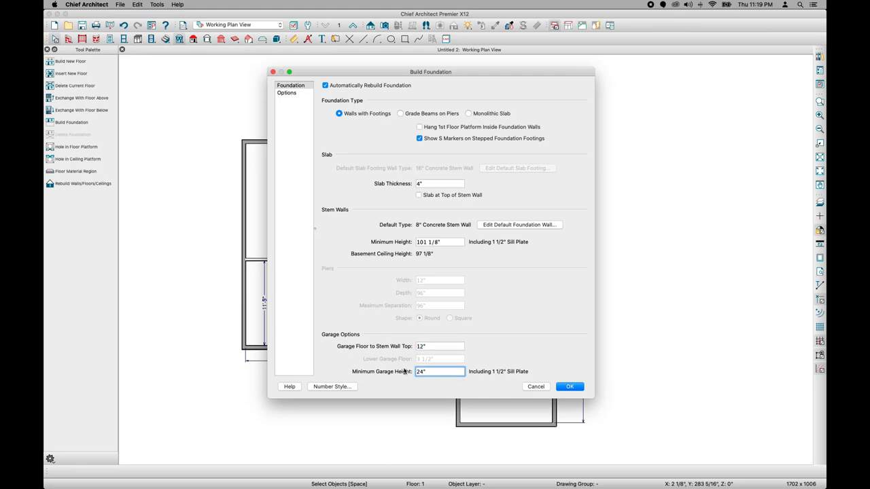
pyautogui.click(571, 388)
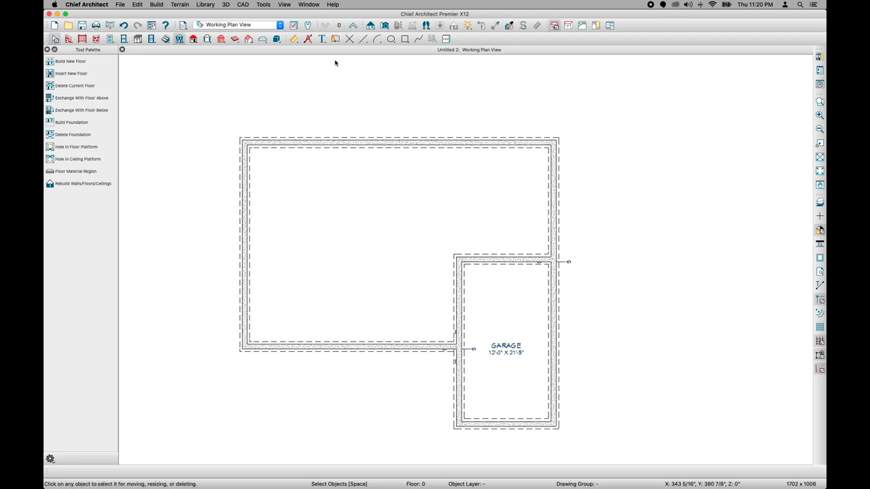
# Compare the first floor with the foundation level and overlay the first-floor walls as a reference on the foundation
pyautogui.click(353, 25)
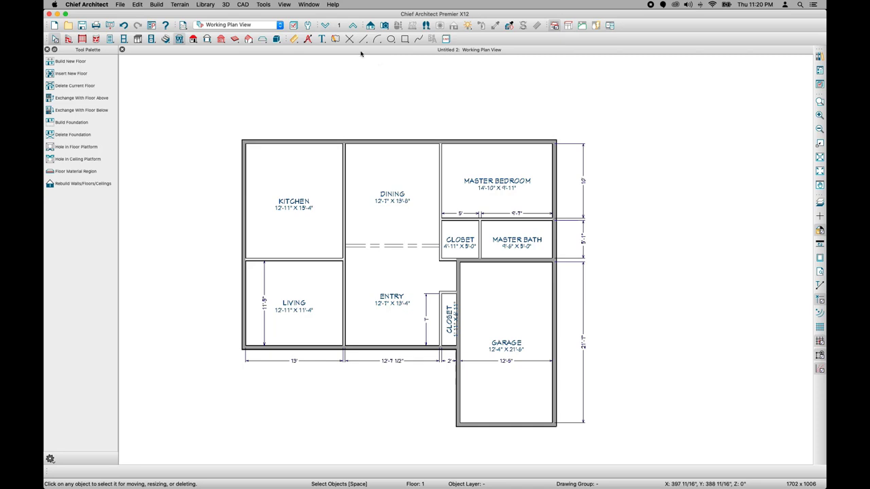
pyautogui.click(326, 26)
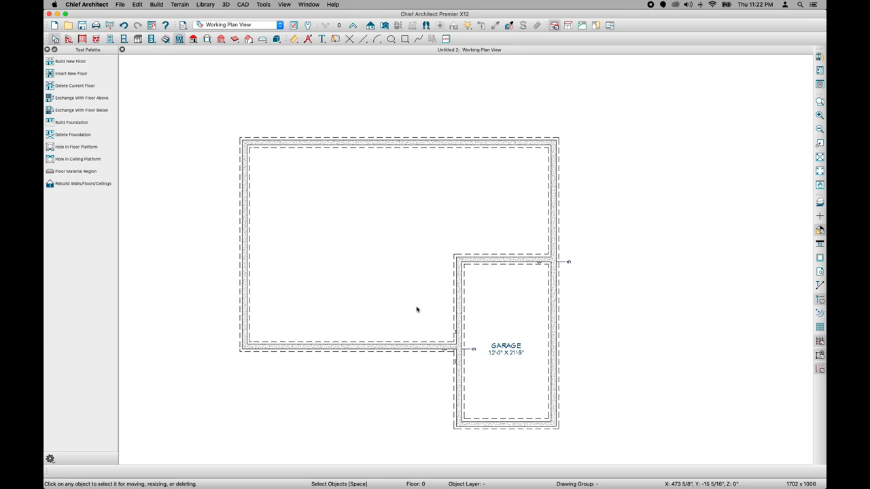
pyautogui.click(820, 203)
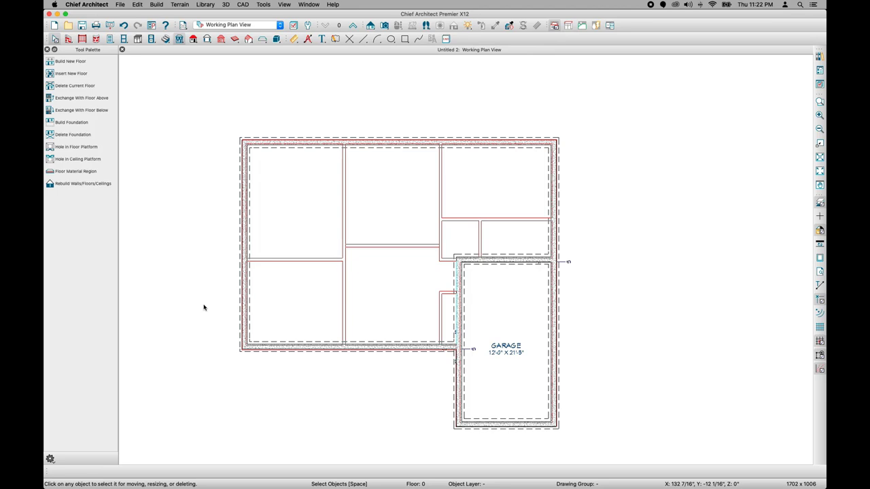
# Make the first-floor wall between kitchen/living and dining/entry a bearing wall, and return to the foundation with the reference display off
pyautogui.click(353, 25)
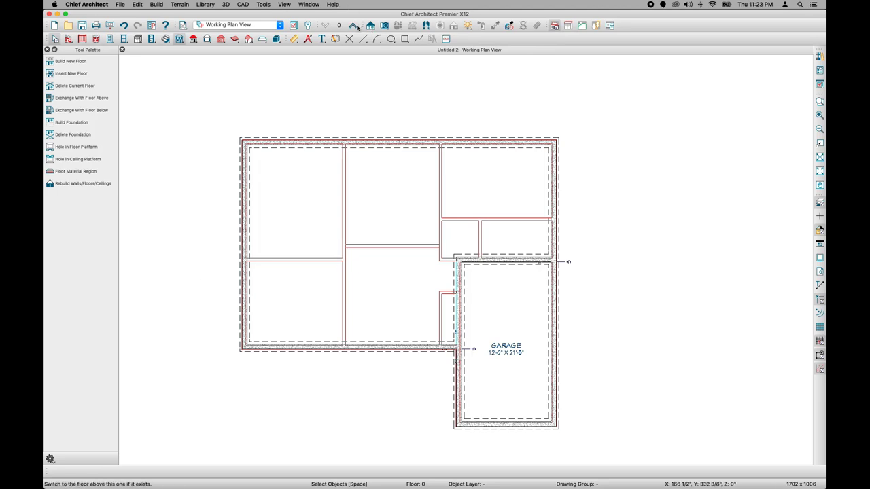
pyautogui.click(343, 190)
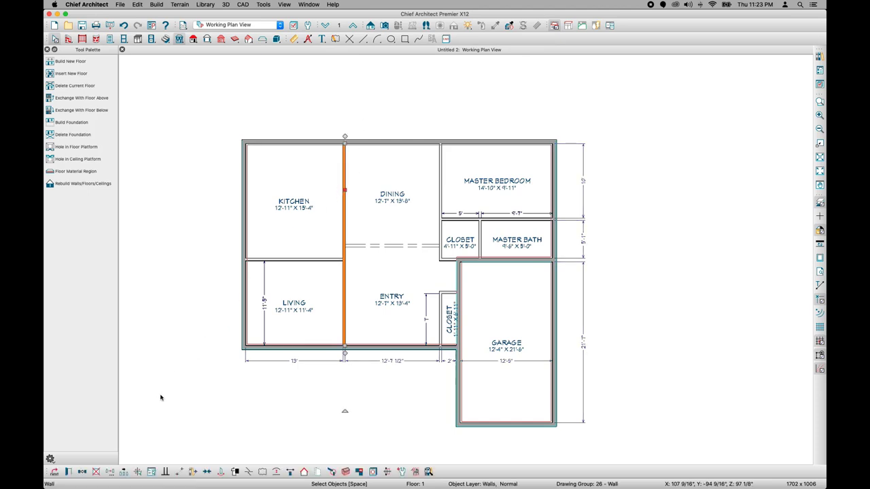
pyautogui.click(68, 472)
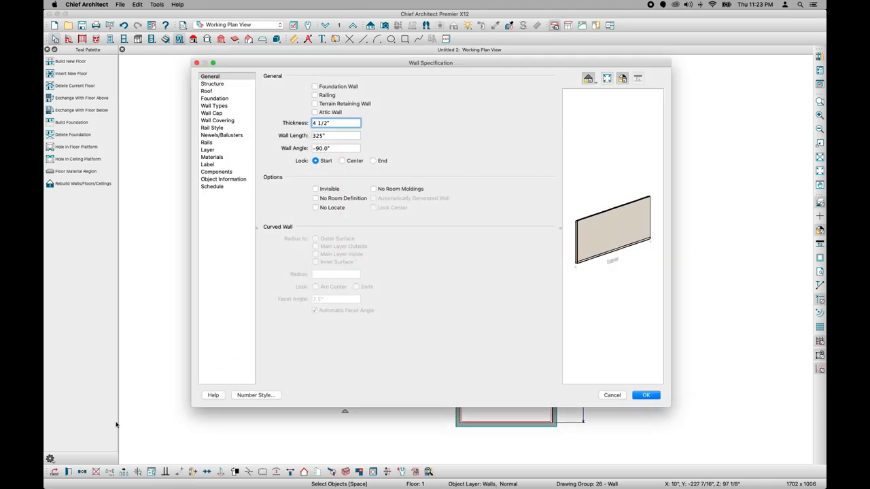
pyautogui.click(227, 85)
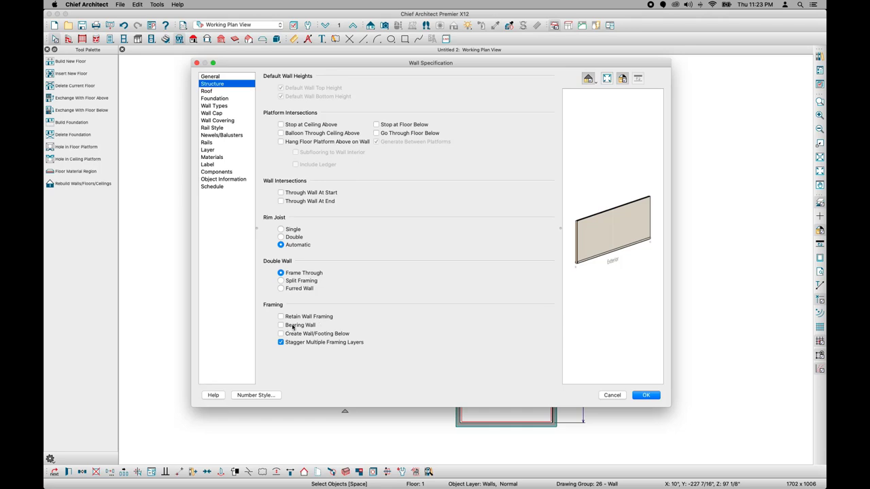
pyautogui.click(280, 326)
pyautogui.click(647, 395)
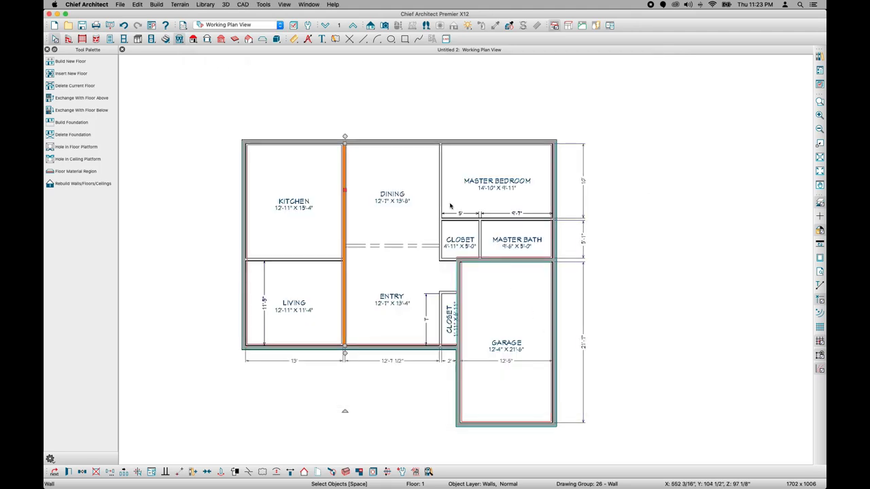
pyautogui.click(325, 26)
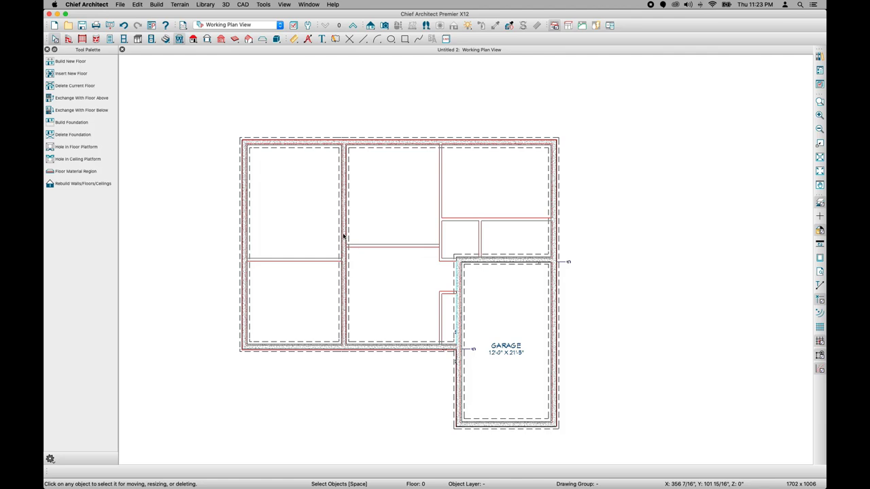
pyautogui.click(819, 202)
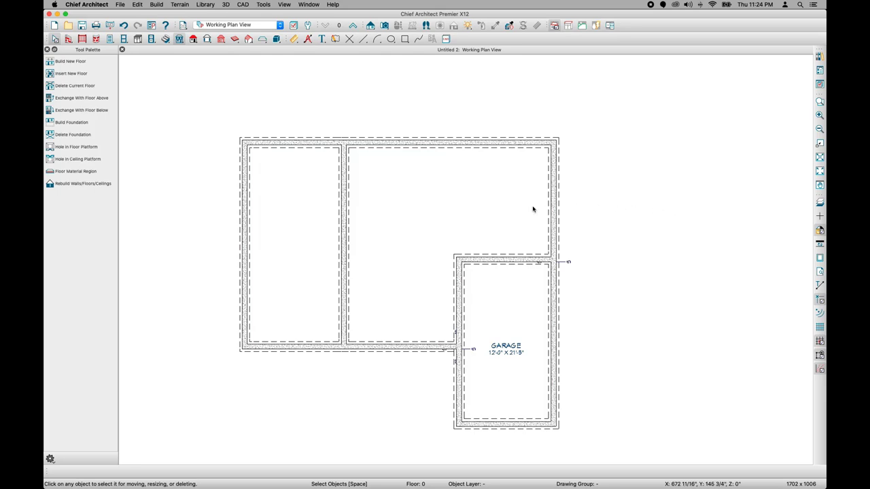
# Set the stem wall height to 36" for the foundation room under the kitchen and living room, turning off Auto Rebuild Foundation
pyautogui.click(293, 209)
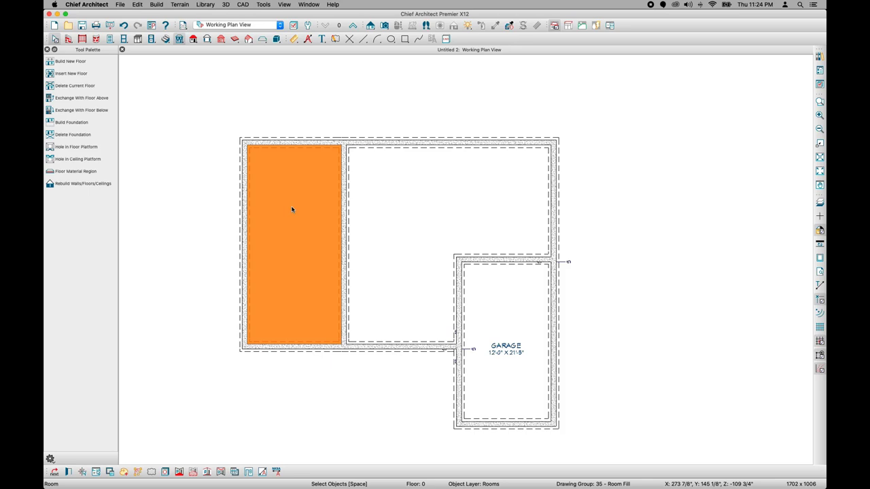
pyautogui.click(70, 471)
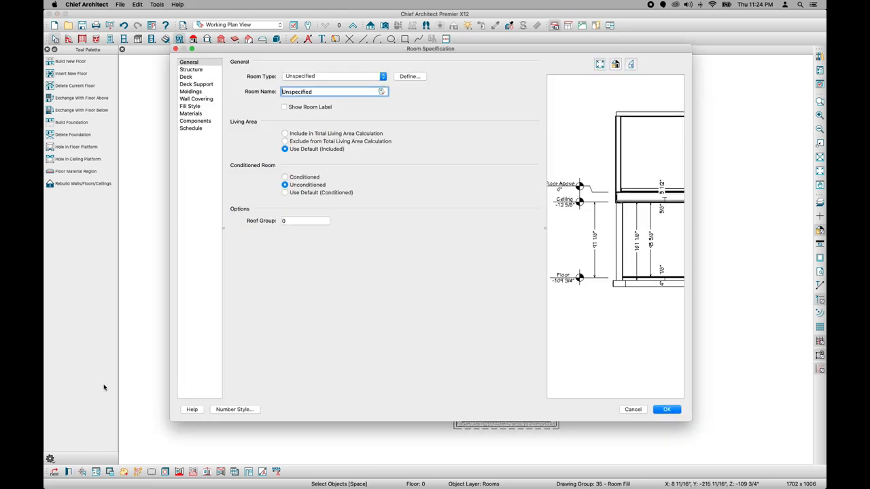
pyautogui.click(191, 71)
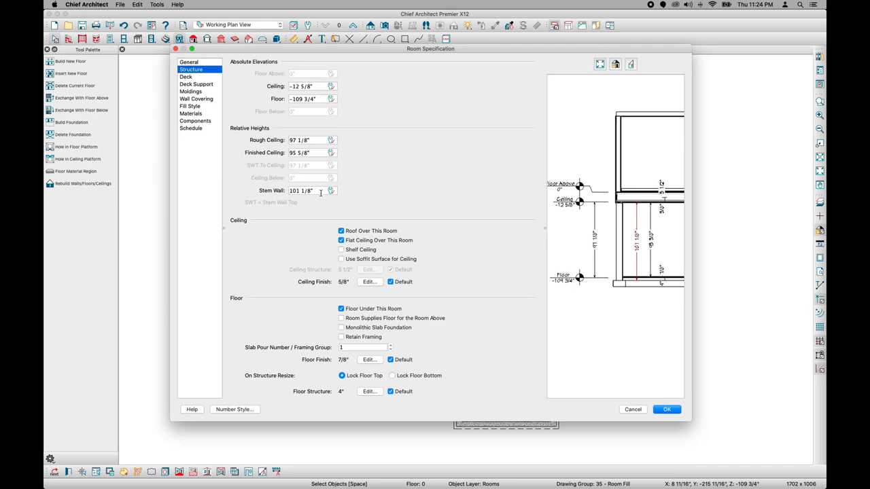
pyautogui.moveTo(321, 193); pyautogui.dragTo(290, 191)
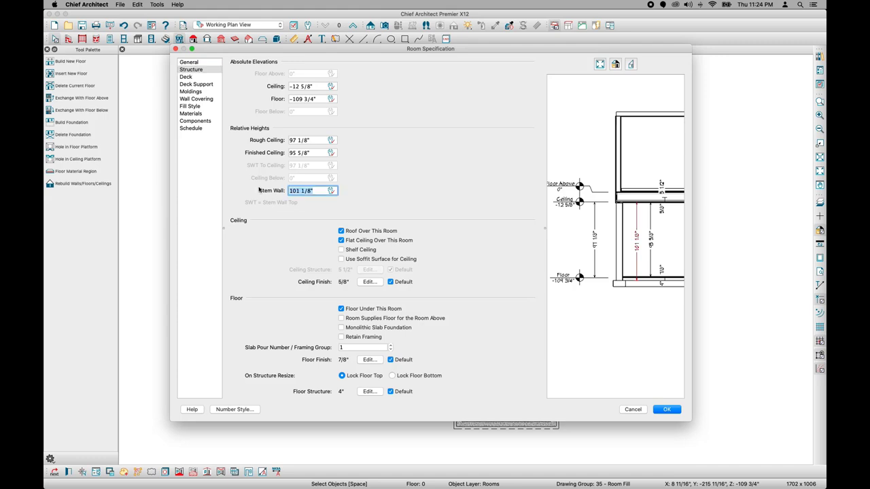
pyautogui.write('36')
pyautogui.press('Tab')
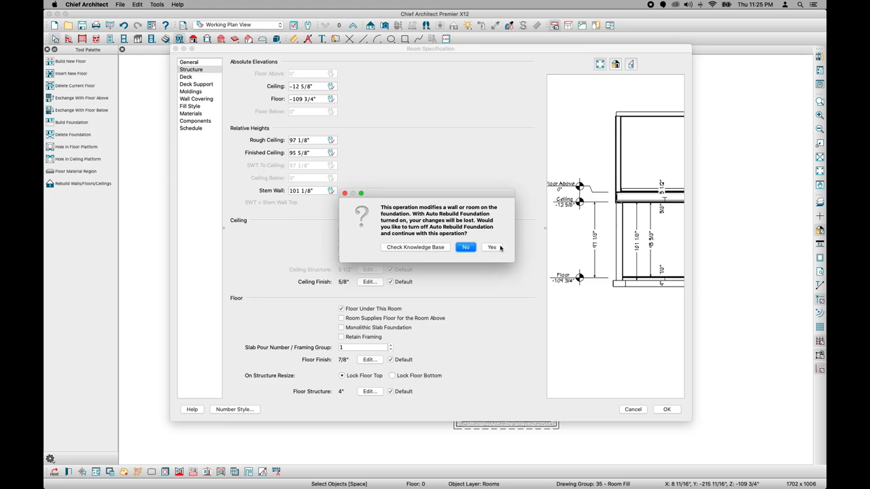
pyautogui.click(492, 247)
pyautogui.click(302, 191)
pyautogui.tripleClick(302, 191)
pyautogui.write('36')
pyautogui.press('Tab')
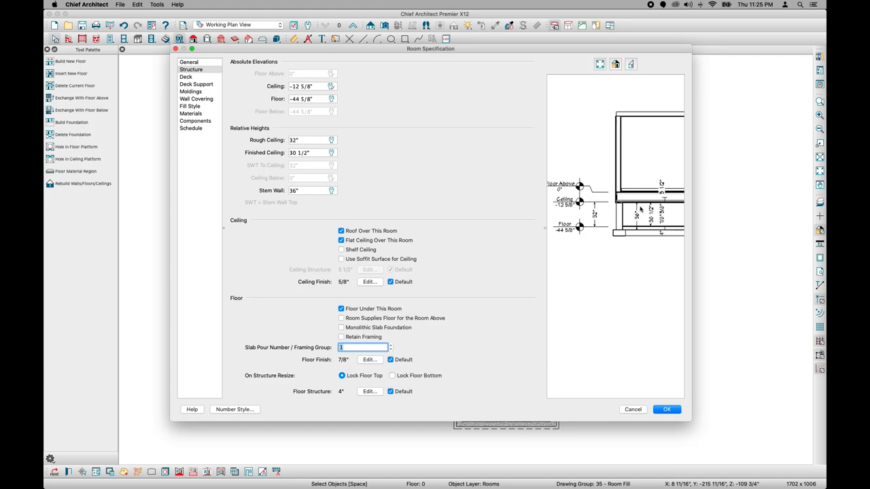
# Remove the floor under that foundation room and delete both ceiling finish layers, Drywall and Color - Bone
pyautogui.scroll(5, 637, 216)
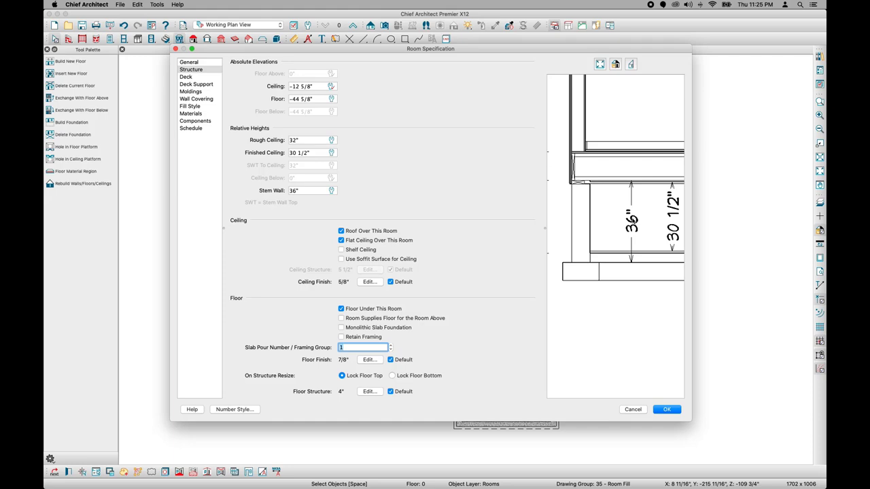
pyautogui.click(341, 309)
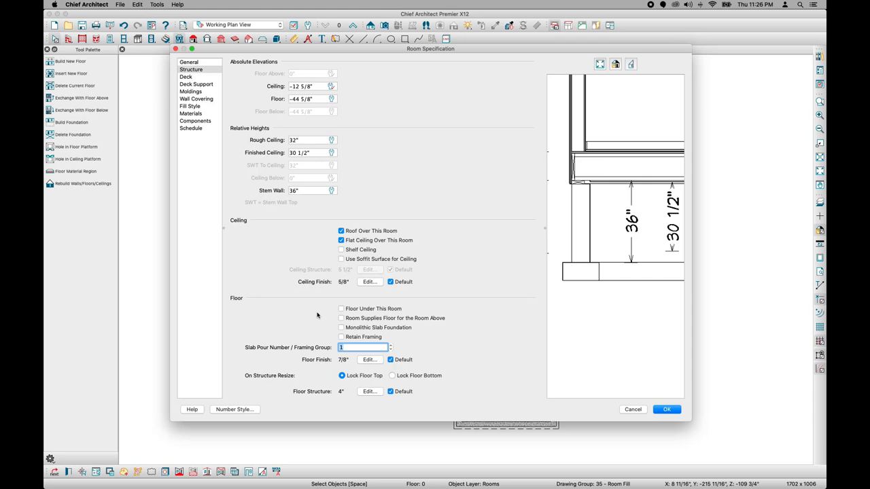
pyautogui.click(369, 282)
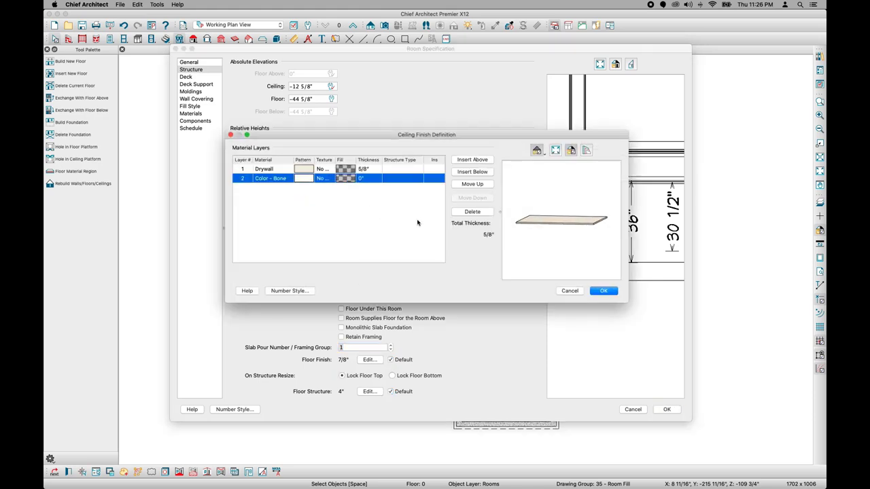
pyautogui.click(473, 215)
pyautogui.click(473, 215)
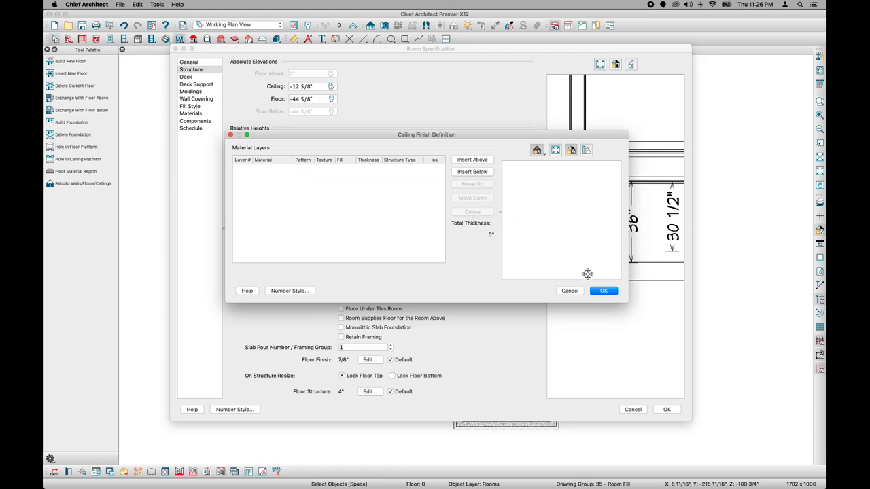
pyautogui.click(605, 292)
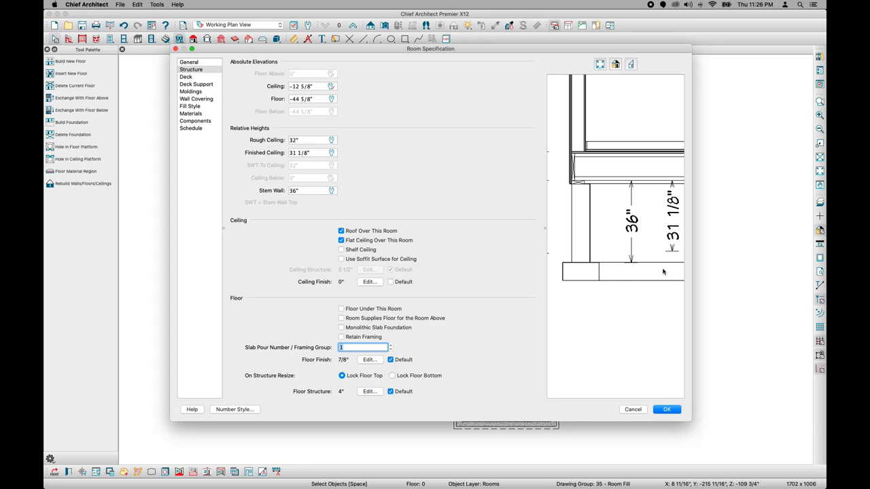
pyautogui.click(668, 410)
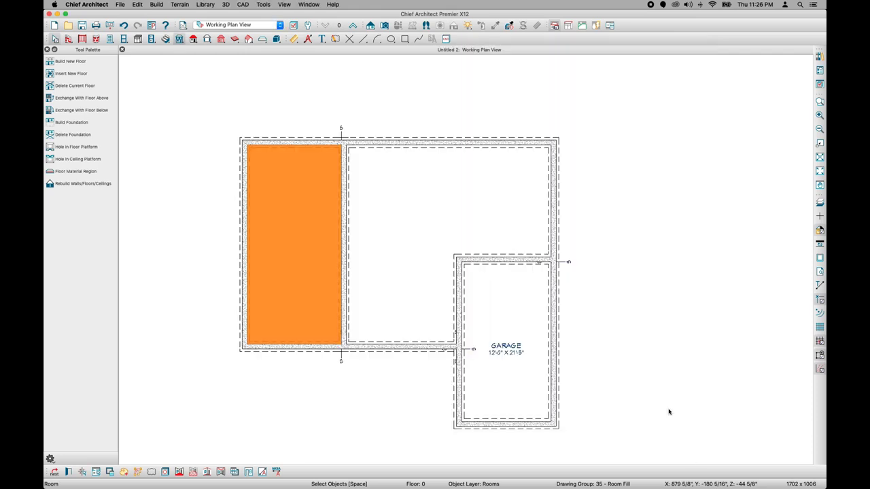
pyautogui.click(428, 407)
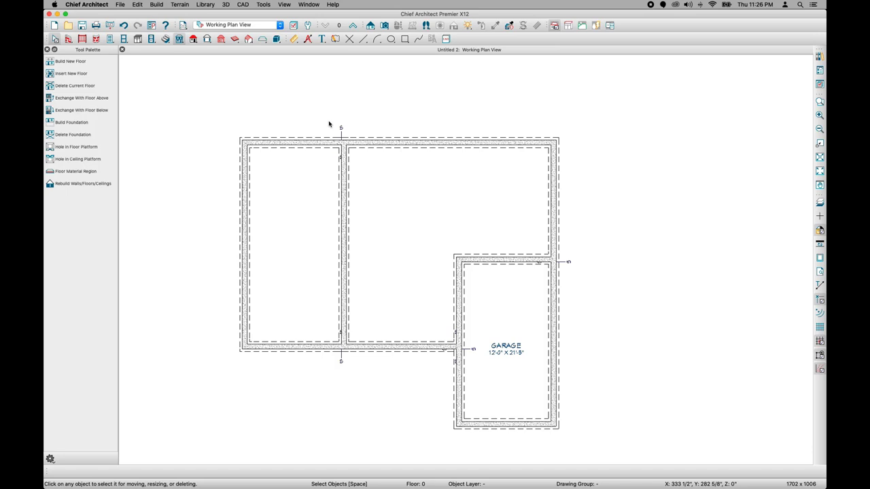
# Open a perspective floor overview of the foundation level
pyautogui.click(384, 25)
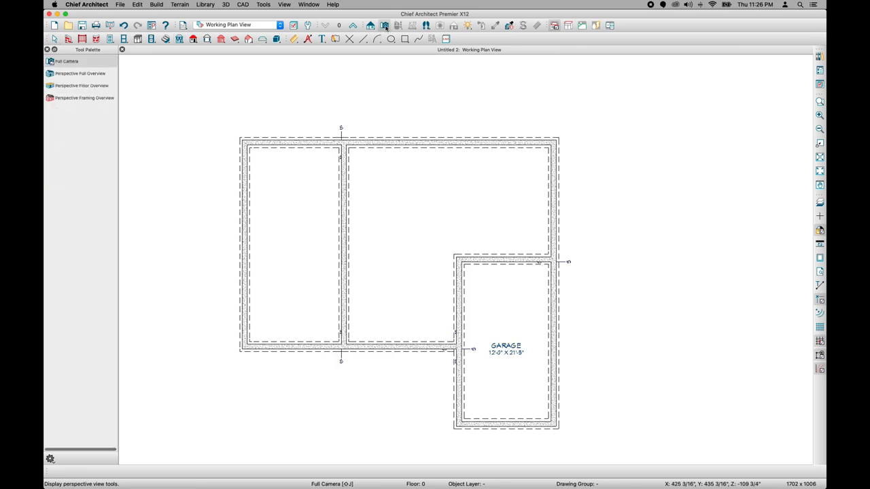
pyautogui.click(83, 87)
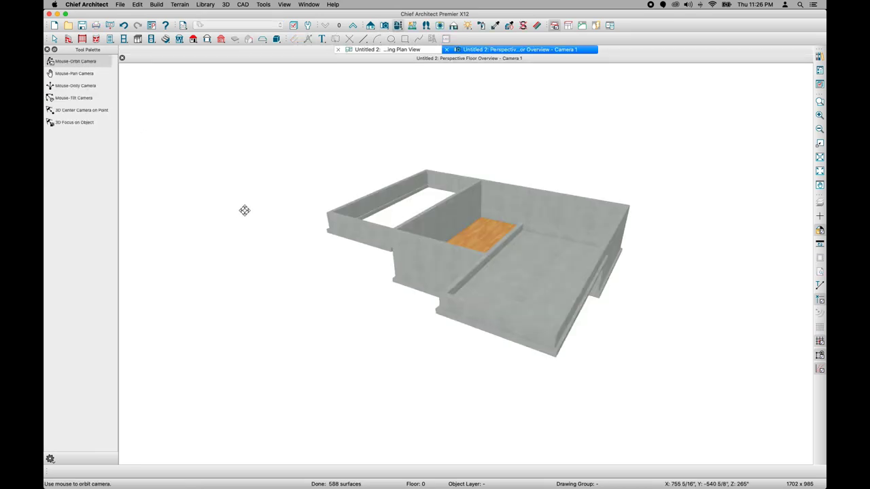
# Inspect and close the floor overview, and build a second floor derived from the first-floor plan with the default floor settings
pyautogui.moveTo(306, 154); pyautogui.dragTo(371, 202)
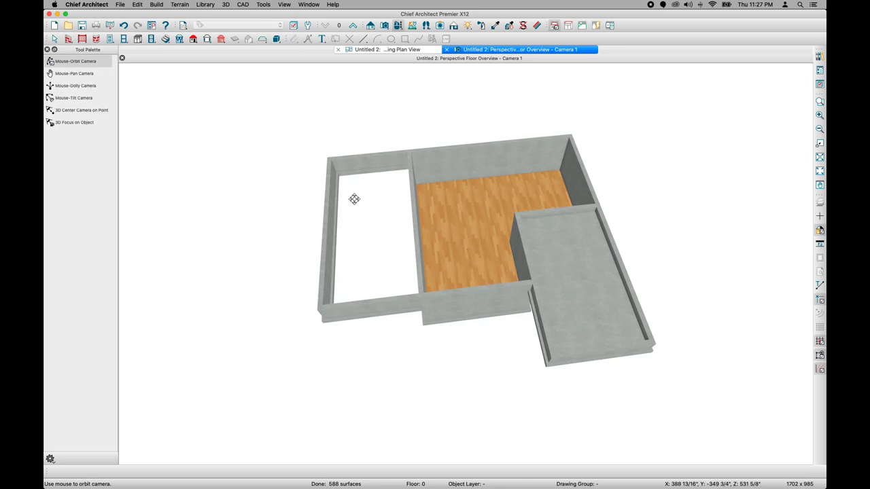
pyautogui.click(446, 51)
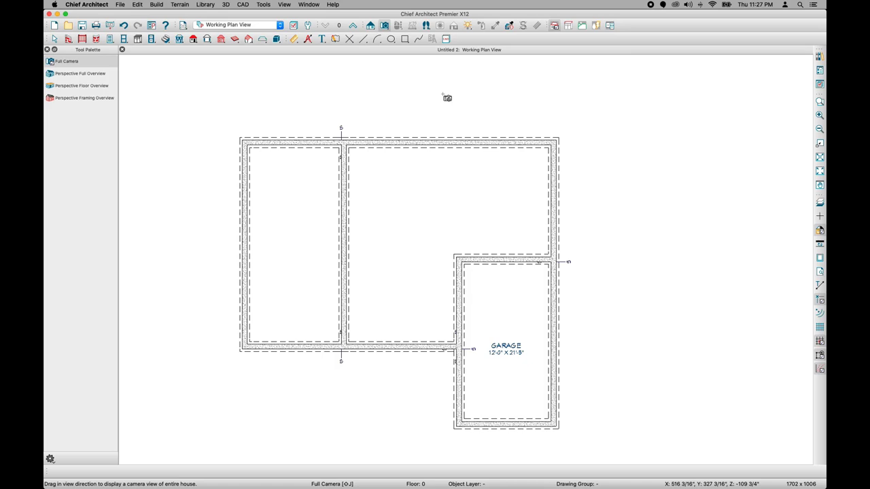
pyautogui.click(179, 41)
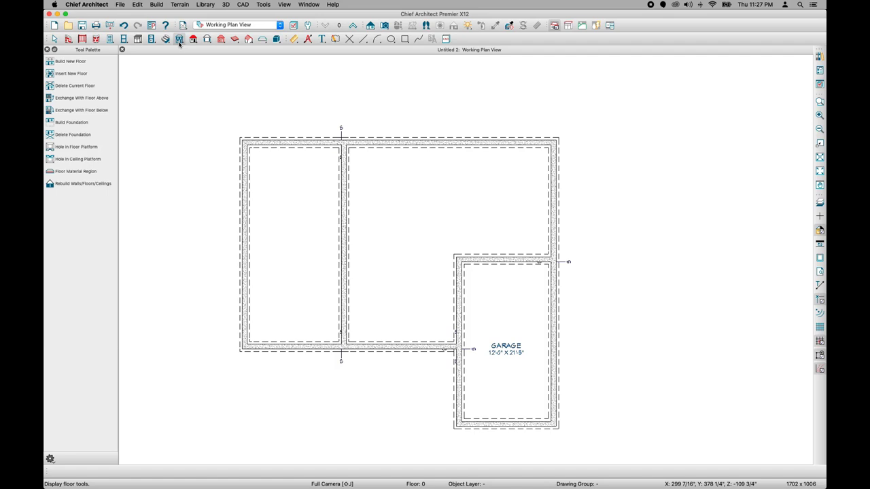
pyautogui.click(74, 63)
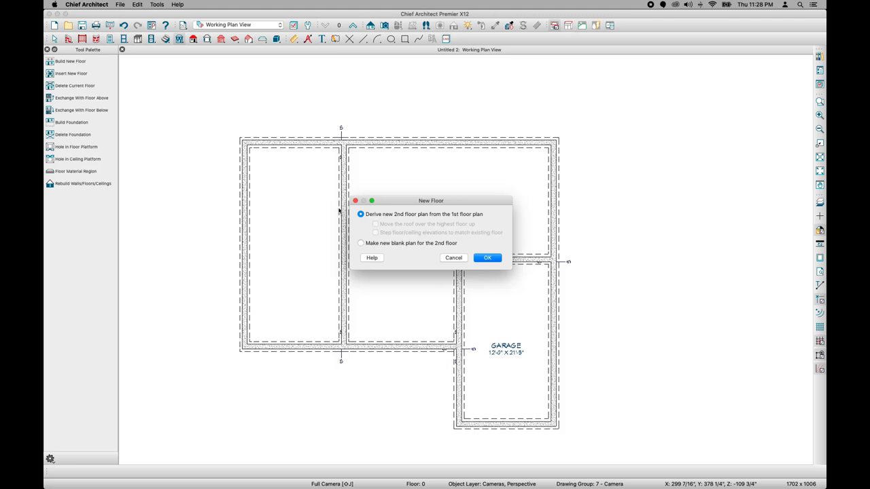
pyautogui.click(487, 258)
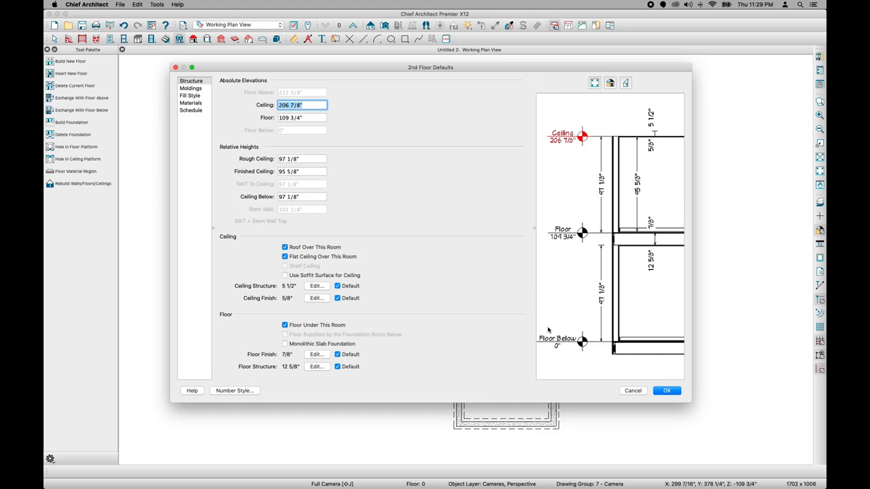
pyautogui.click(676, 392)
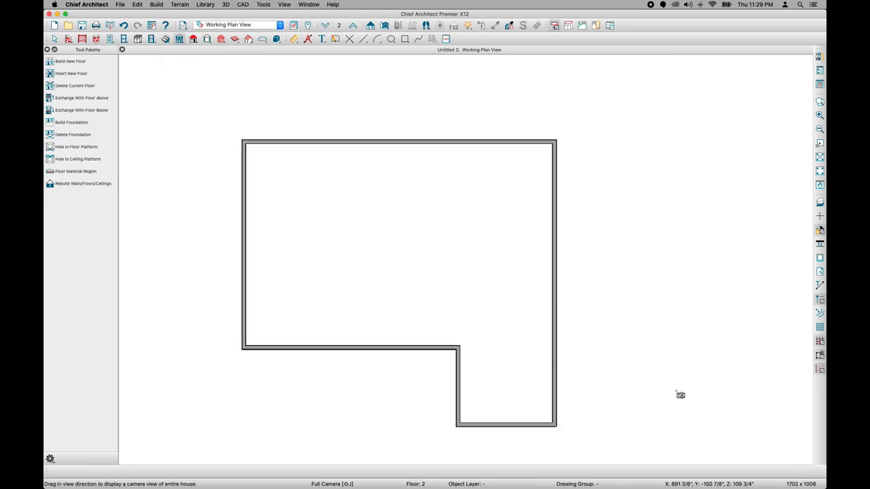
# Turn on the reference display and draw a full-depth straight interior wall on the second floor, tracing the bearing wall below
pyautogui.click(370, 25)
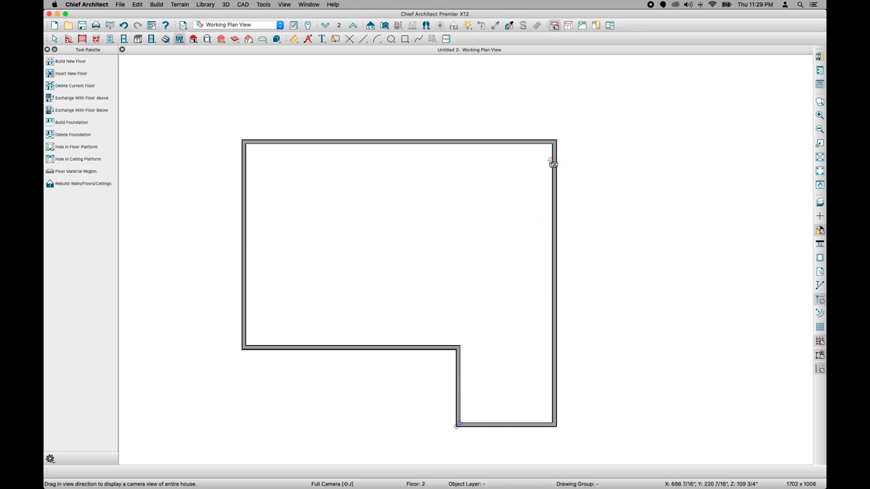
pyautogui.press('space')
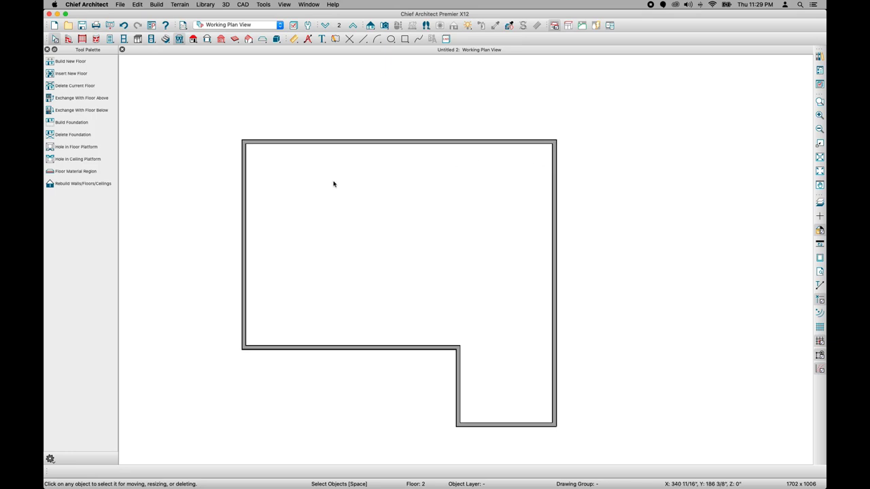
pyautogui.click(821, 202)
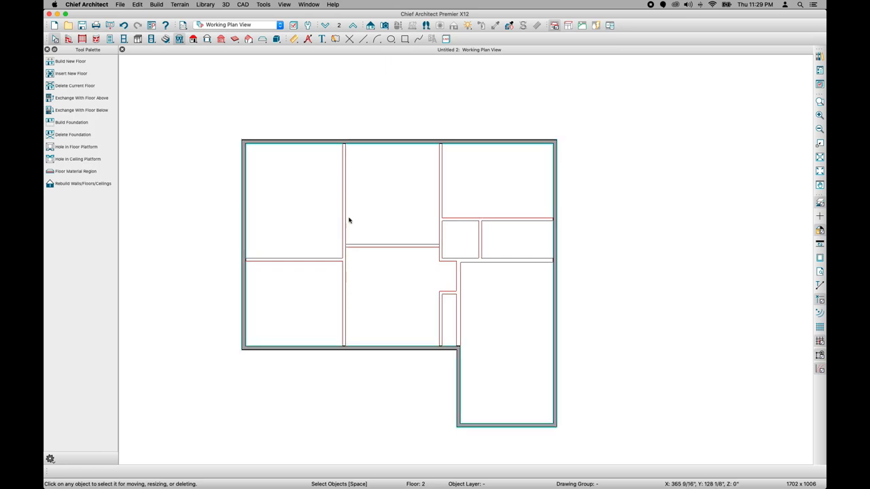
pyautogui.click(68, 40)
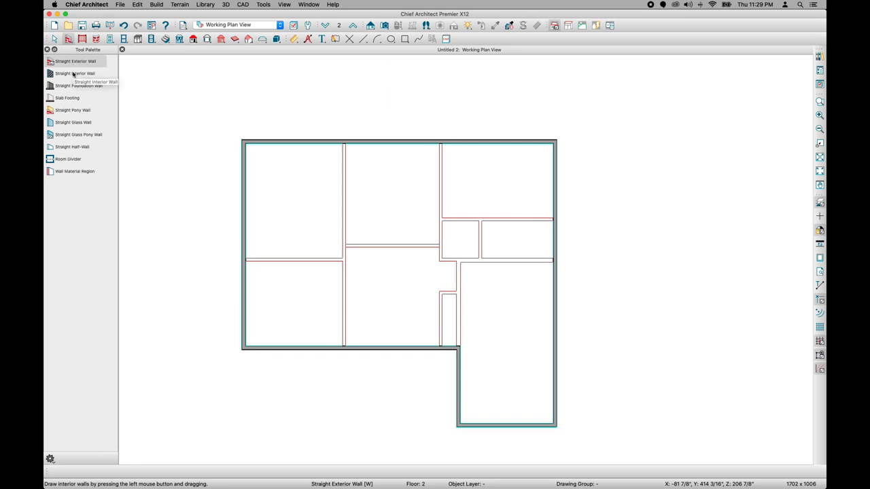
pyautogui.click(74, 74)
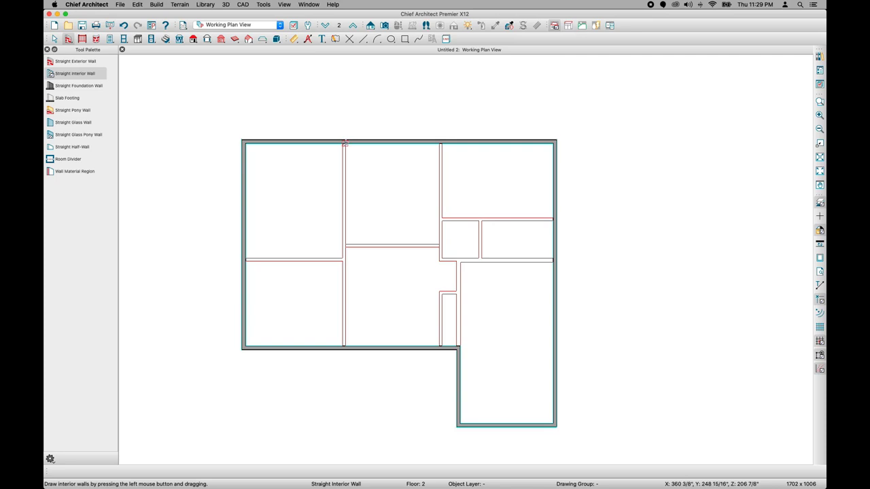
pyautogui.moveTo(344, 143); pyautogui.dragTo(344, 347)
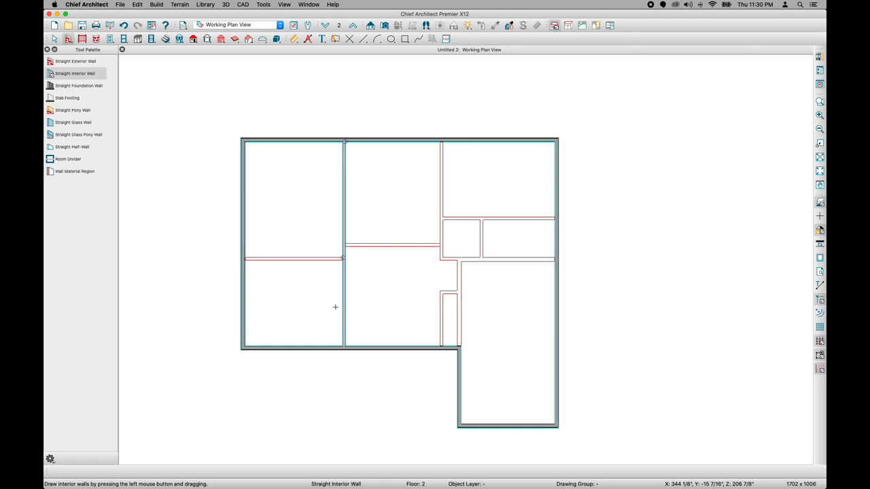
# Shift the new second-floor interior wall slightly left, off the first-floor wall beneath it
pyautogui.click(819, 101)
pyautogui.moveTo(312, 120)
pyautogui.mouseDown()
pyautogui.moveTo(374, 165)
pyautogui.moveTo(387, 197)
pyautogui.mouseUp()
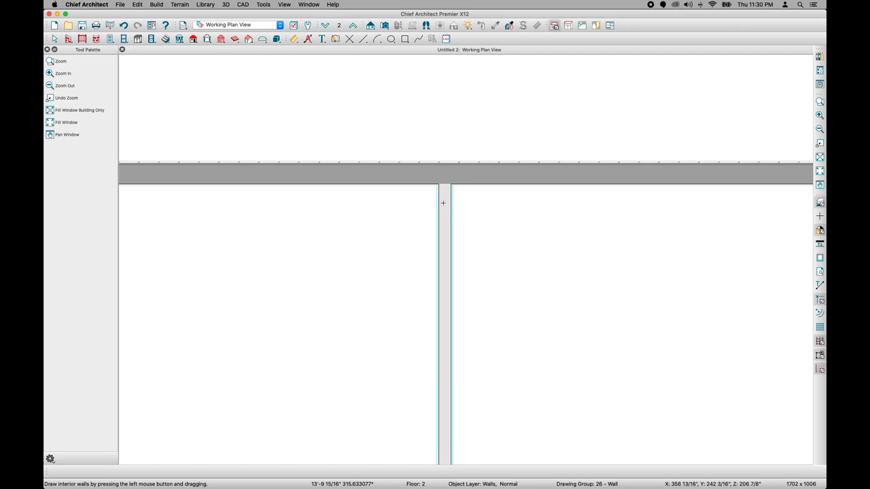
pyautogui.click(444, 210)
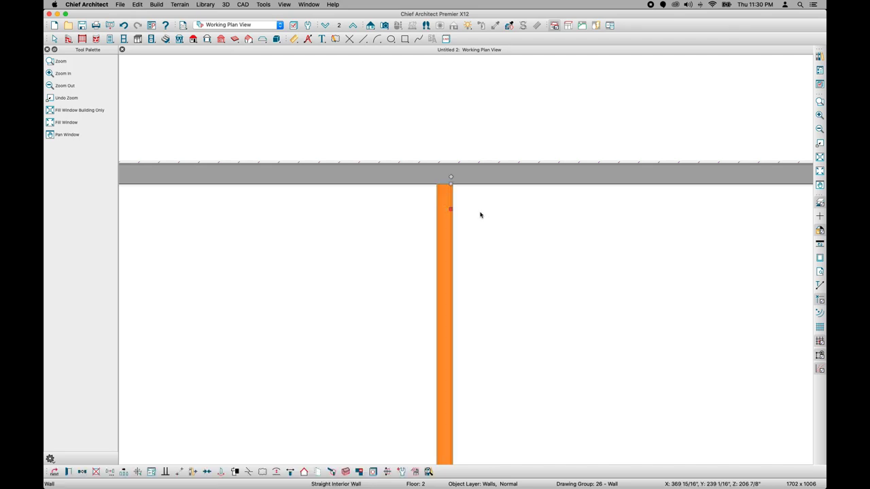
pyautogui.moveTo(448, 210); pyautogui.dragTo(445, 210)
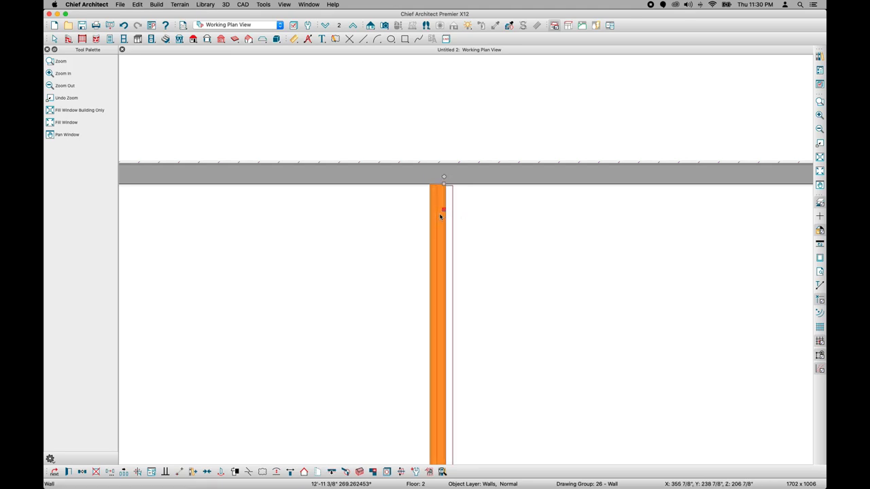
pyautogui.press('Escape')
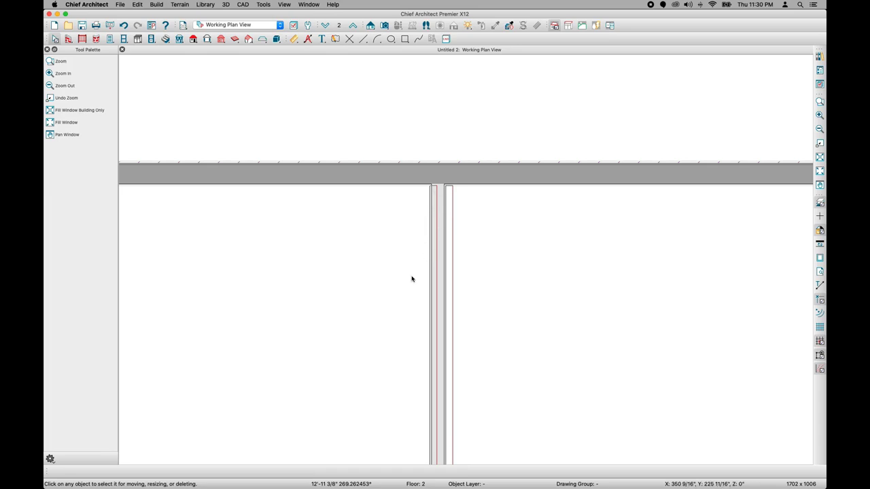
# Align the shifted second-floor interior wall with the first-floor wall below it
pyautogui.click(436, 277)
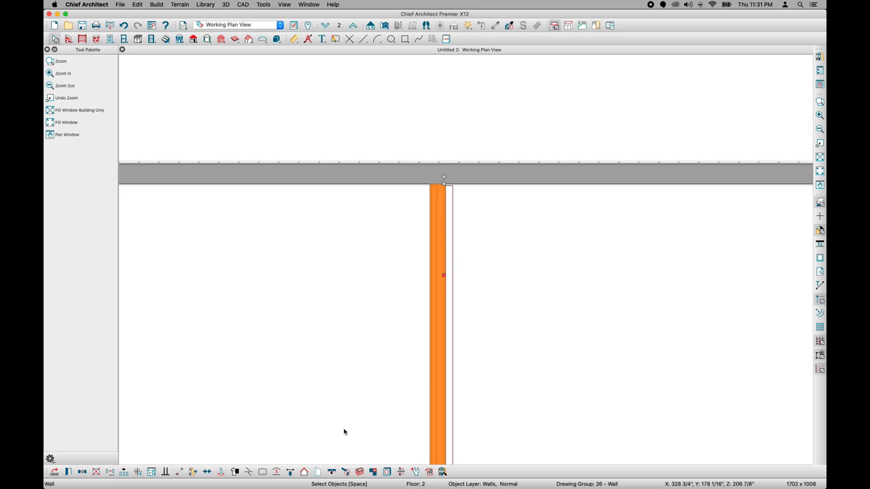
pyautogui.click(332, 473)
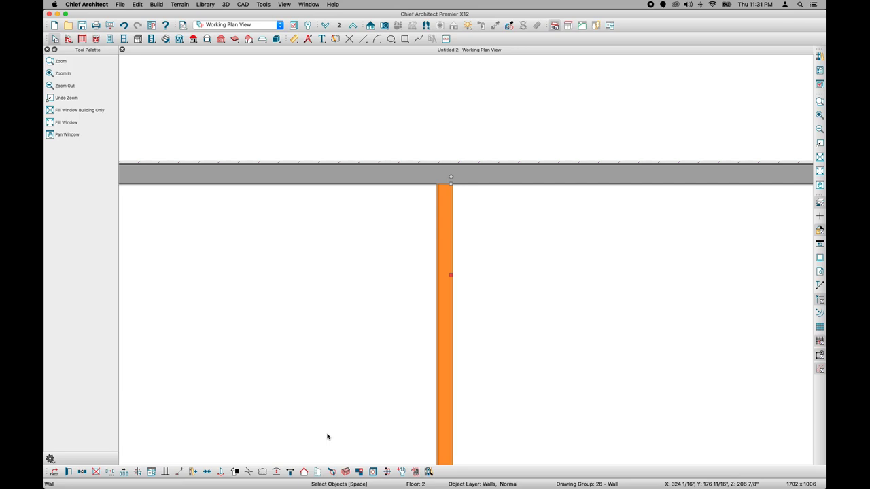
pyautogui.press('Escape')
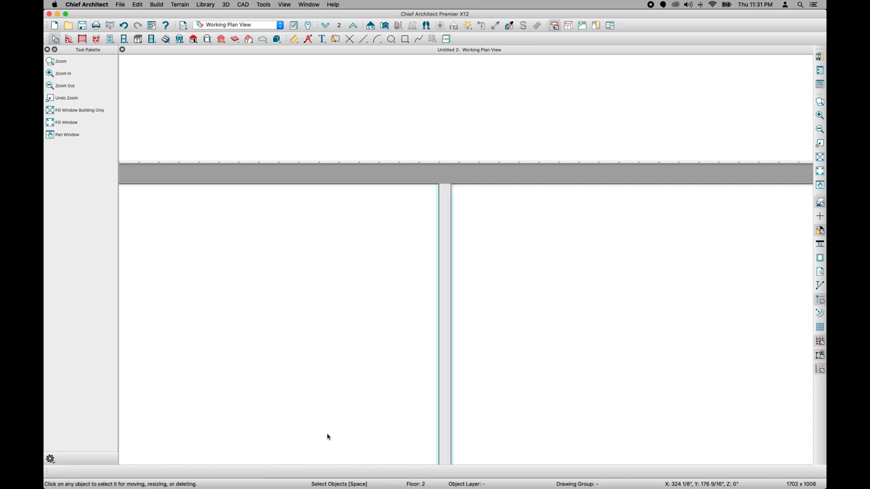
# Move the second-floor interior wall away from the wall below again, and realign it with that wall
pyautogui.click(443, 314)
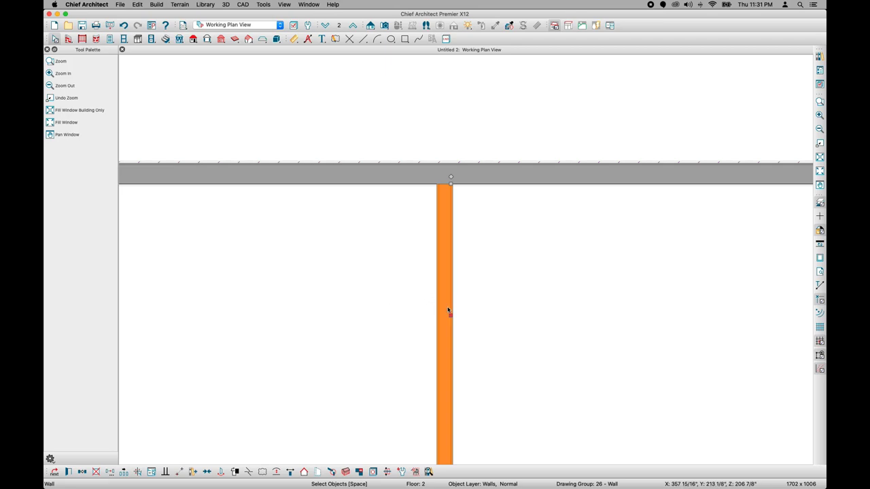
pyautogui.moveTo(451, 316); pyautogui.dragTo(415, 315)
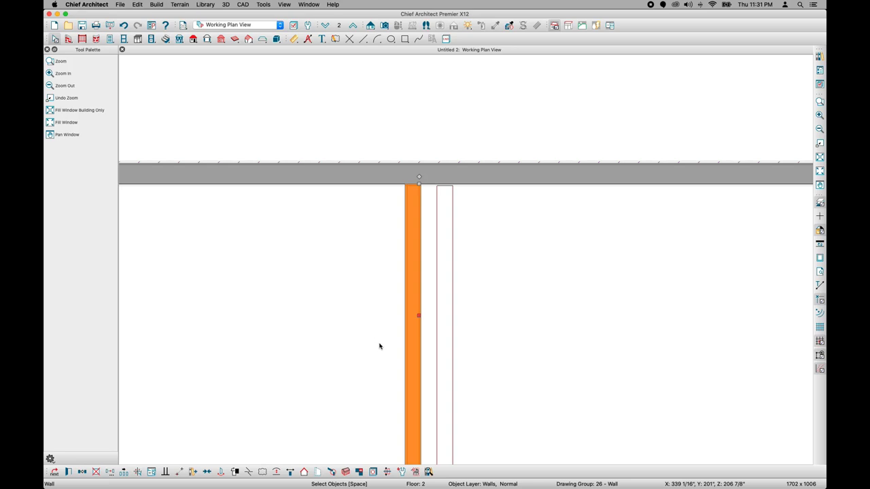
pyautogui.moveTo(420, 315); pyautogui.dragTo(440, 316)
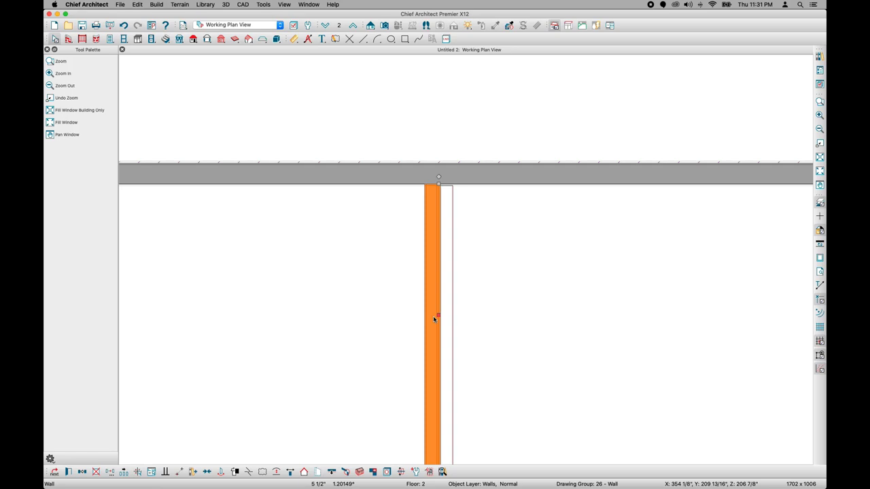
pyautogui.click(332, 474)
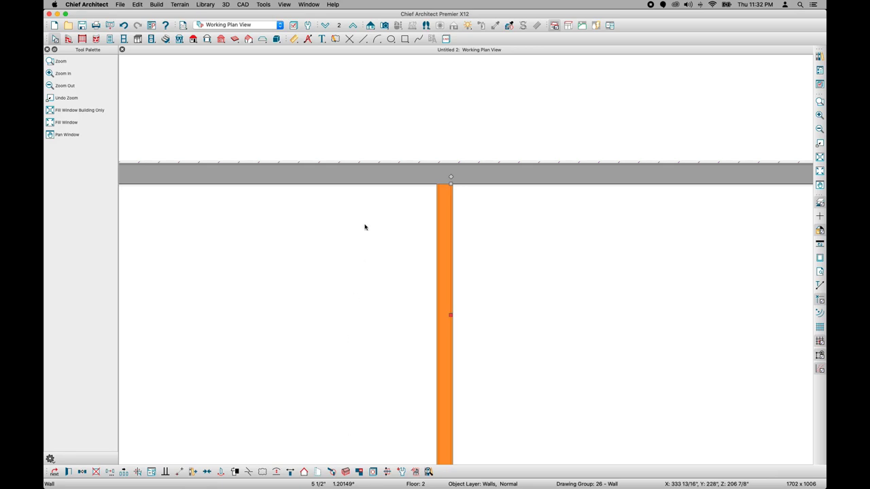
pyautogui.click(390, 103)
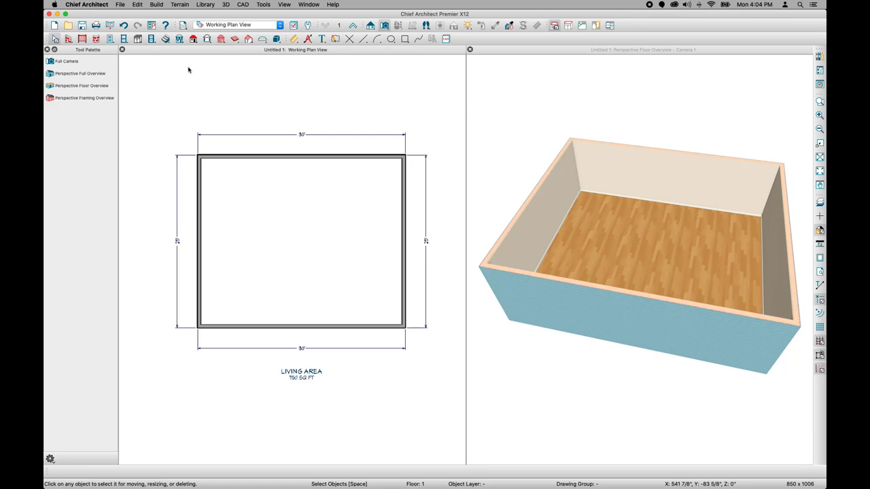
# In the 30' by 25' practice plan, draw a short straight staircase running left to right, and delete it
pyautogui.click(166, 39)
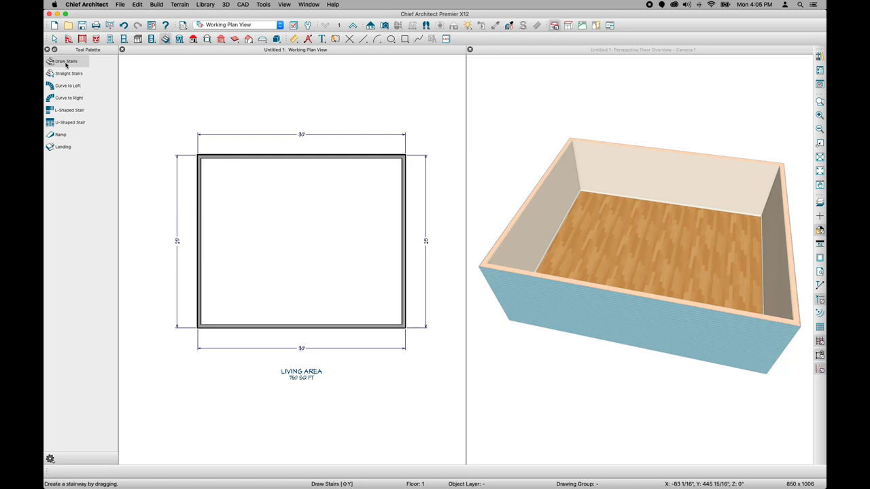
pyautogui.moveTo(245, 225); pyautogui.dragTo(328, 227)
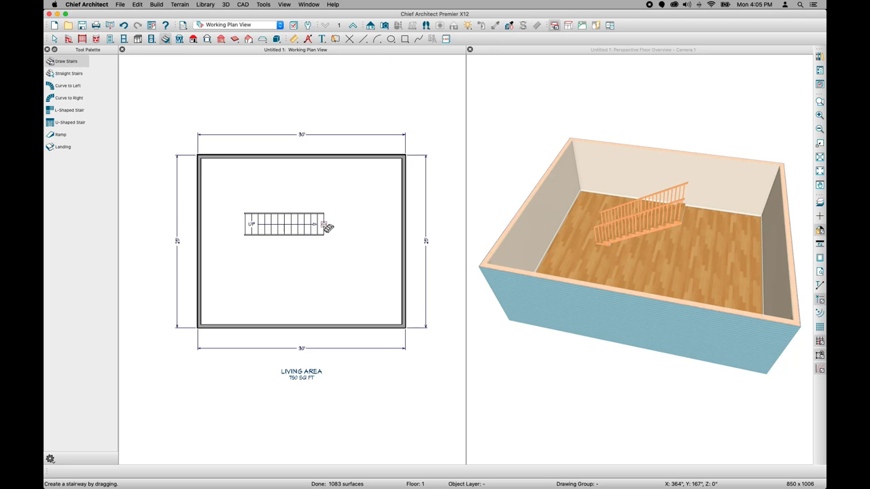
pyautogui.click(293, 229)
pyautogui.press('Delete')
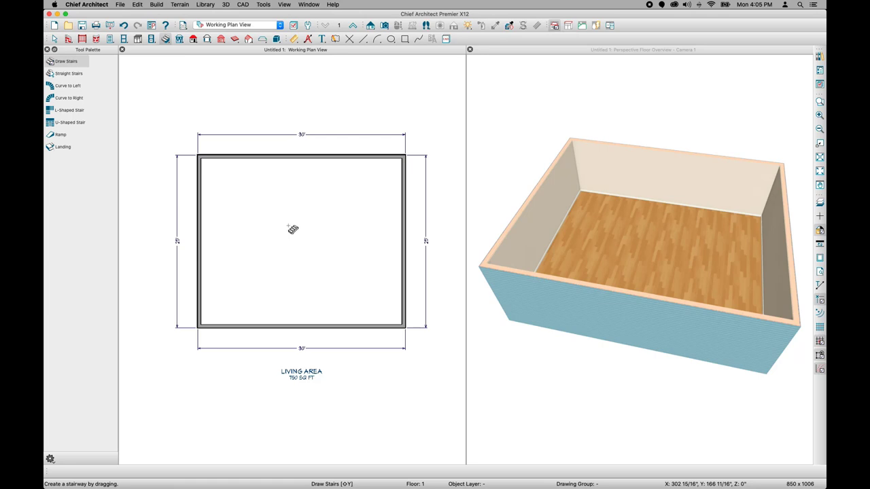
# Place a full-length straight staircase running up the plan in the middle of the room, and delete it
pyautogui.click(285, 248)
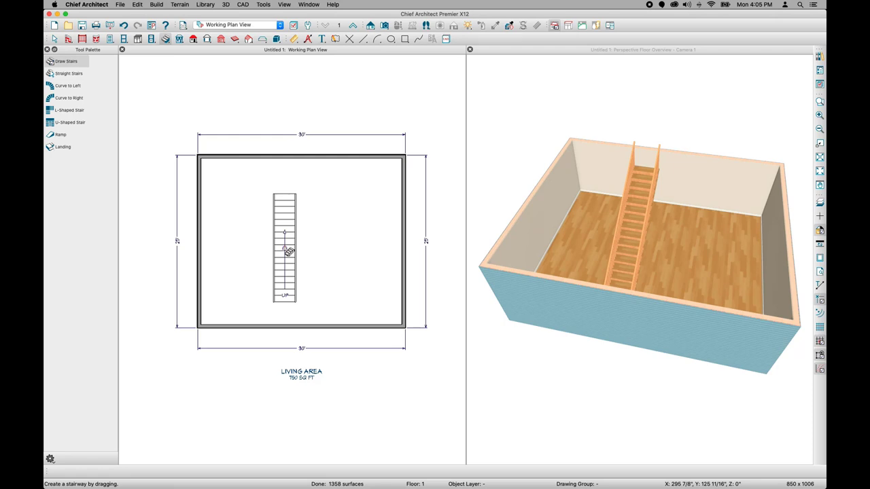
pyautogui.click(285, 248)
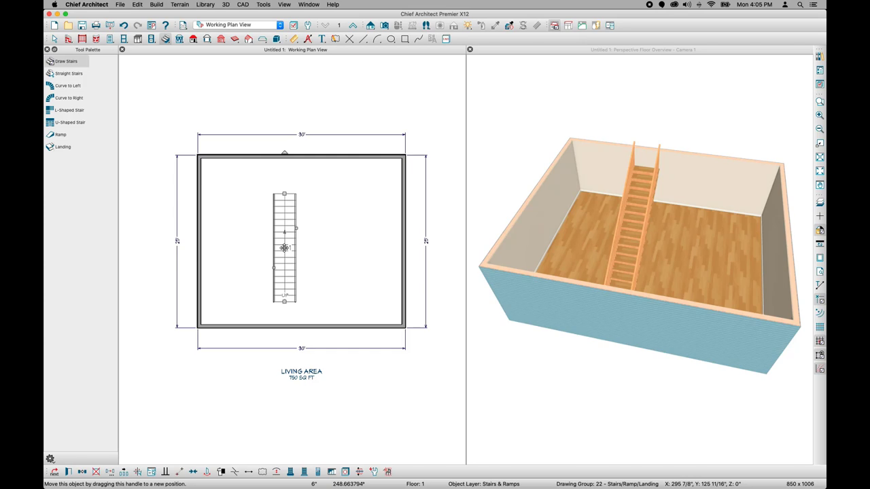
pyautogui.press('Delete')
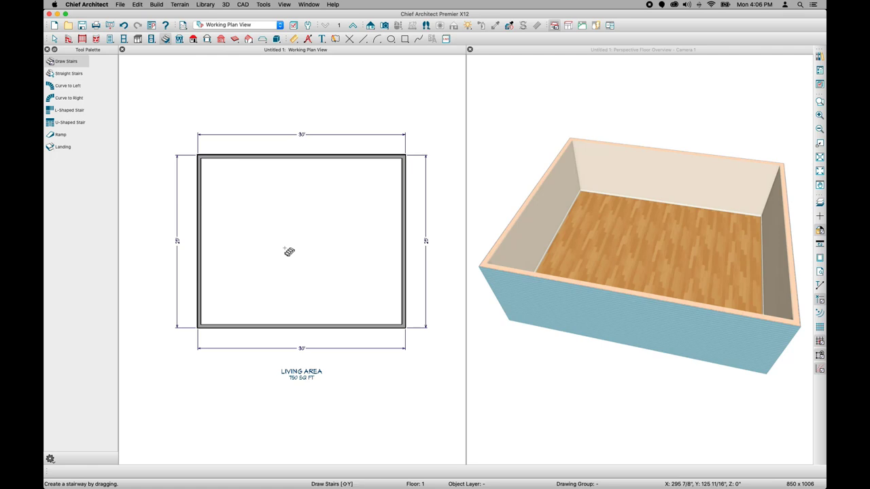
# Draw a short stair section and a longer perpendicular one, and connect them with a corner landing
pyautogui.moveTo(259, 263)
pyautogui.mouseDown()
pyautogui.moveTo(282, 263)
pyautogui.moveTo(299, 188)
pyautogui.mouseUp()
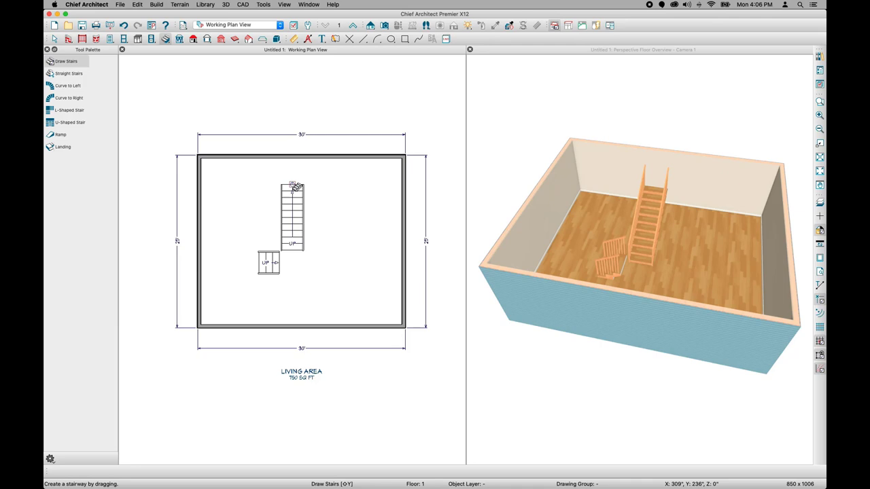
pyautogui.click(295, 264)
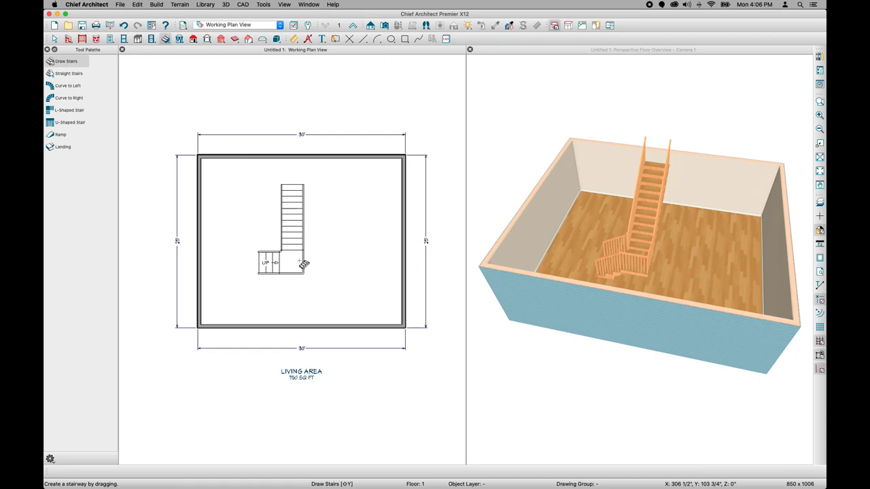
# Open the specification of the staircase's long section and apply Make Best Fit so it reaches the next level
pyautogui.click(298, 232)
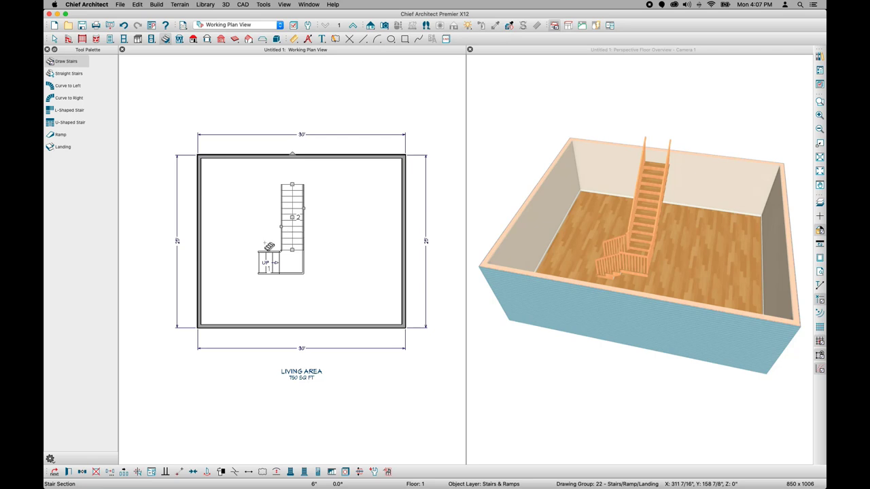
pyautogui.click(69, 472)
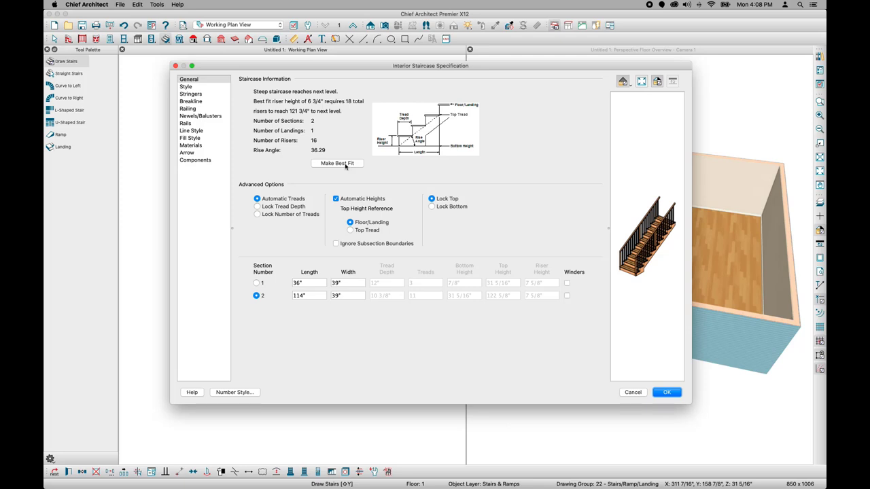
pyautogui.click(345, 165)
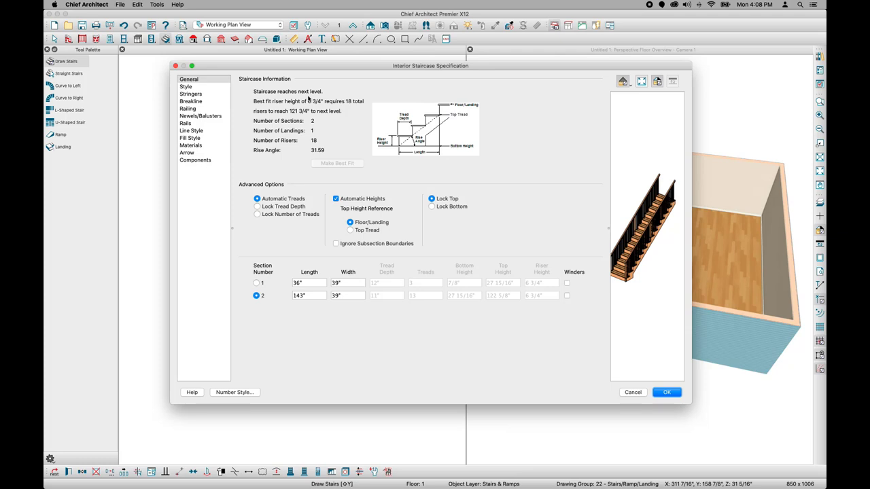
pyautogui.click(663, 394)
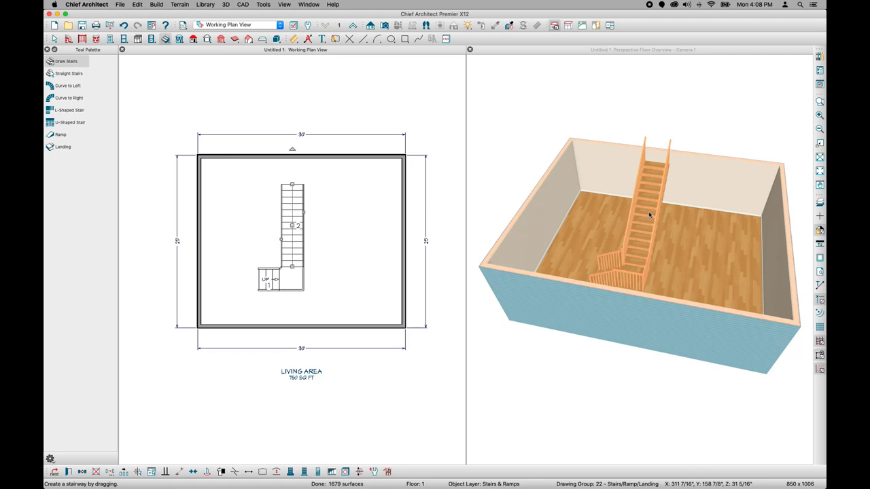
pyautogui.press('Escape')
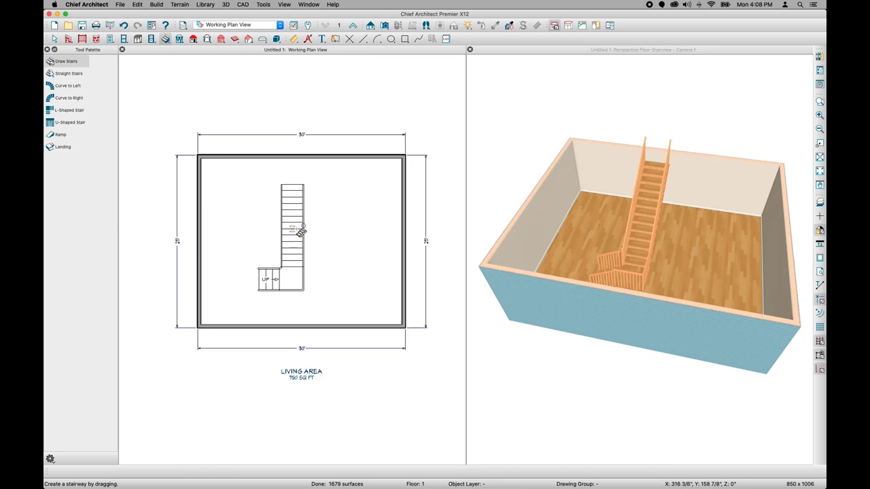
# Delete the long stair section, the corner landing and the short stair section from the practice plan
pyautogui.click(301, 231)
pyautogui.press('Delete')
pyautogui.click(293, 278)
pyautogui.press('Delete')
pyautogui.click(268, 279)
pyautogui.press('Delete')
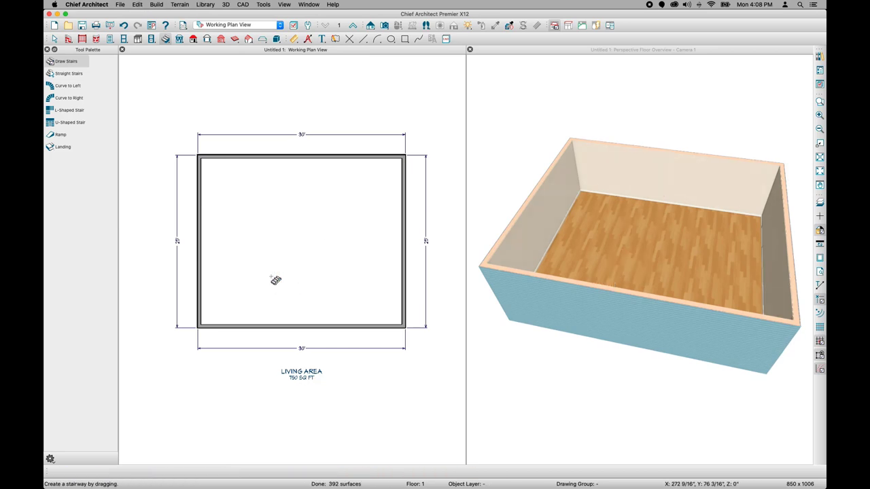
# Build a U-shaped staircase from two parallel stair sections joined by a landing, and delete all of it
pyautogui.moveTo(269, 278); pyautogui.dragTo(299, 285)
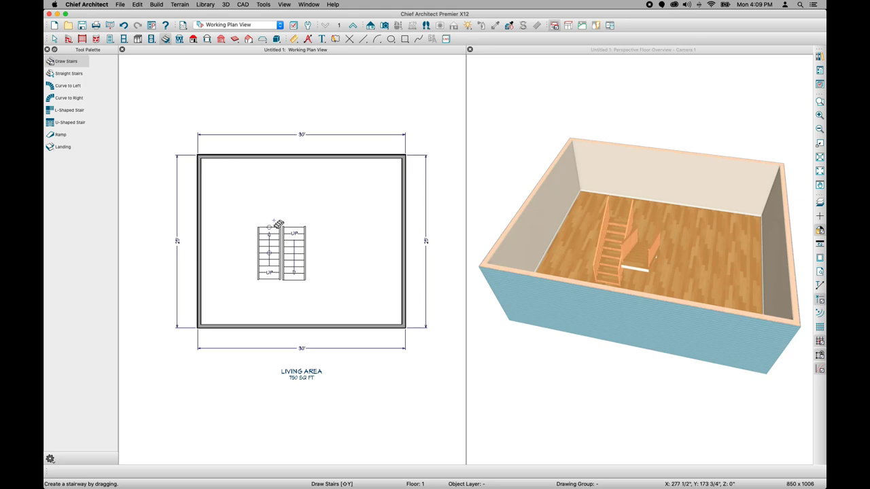
pyautogui.click(284, 222)
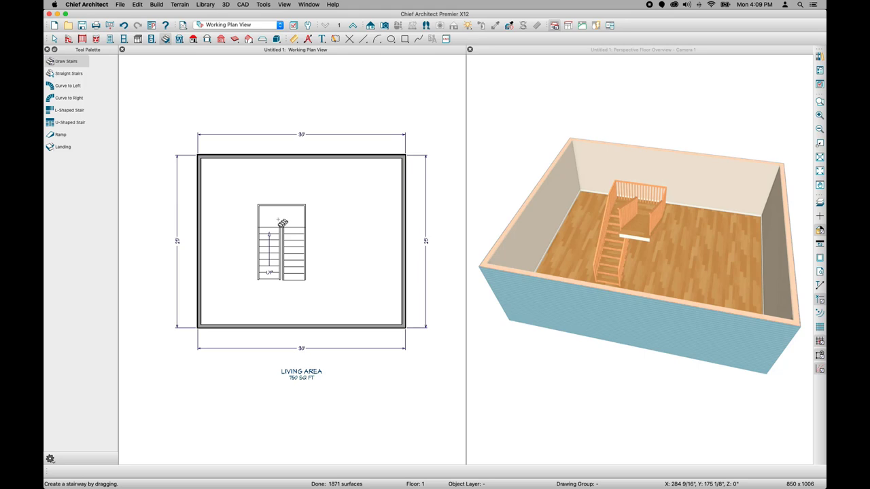
pyautogui.press('space')
pyautogui.moveTo(245, 194); pyautogui.dragTo(317, 290)
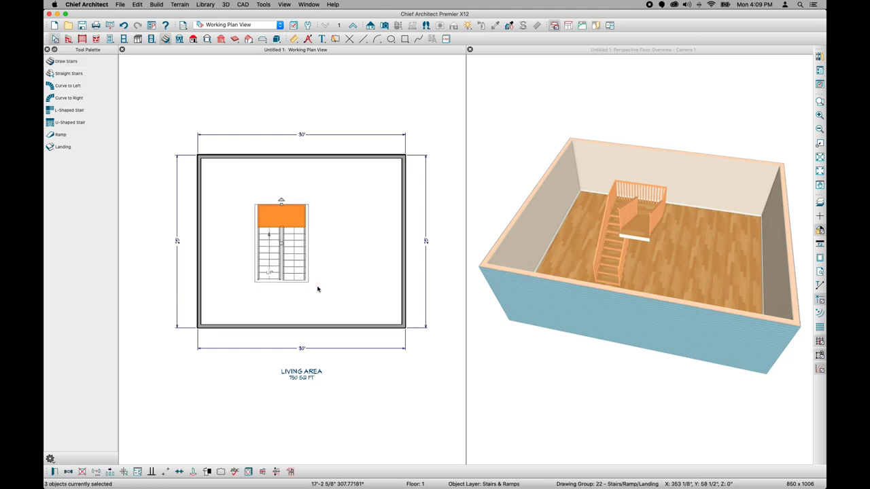
pyautogui.press('Delete')
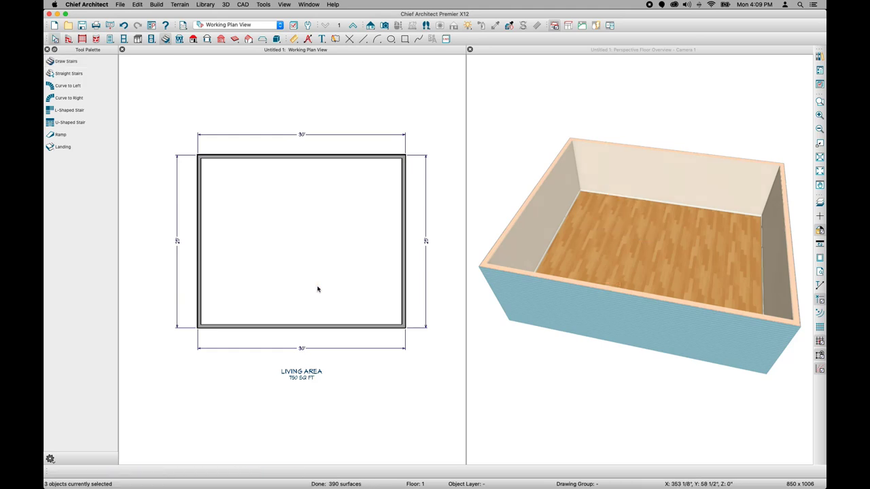
# Set new shaped staircases to clockwise and place an L-shaped stair in the room's lower-right corner
pyautogui.doubleClick(61, 111)
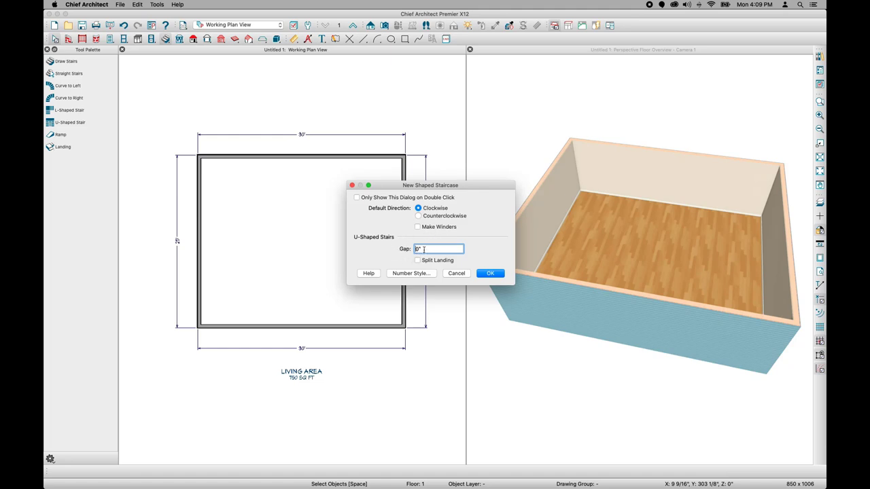
pyautogui.click(490, 273)
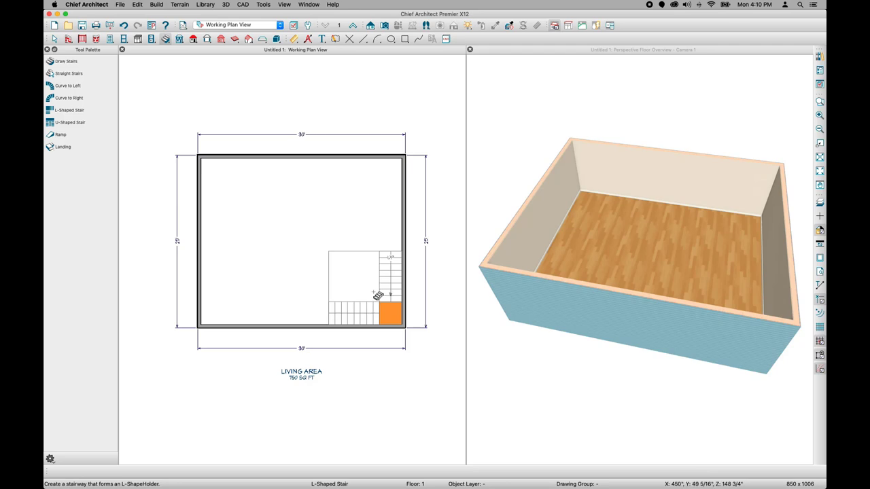
pyautogui.click(374, 294)
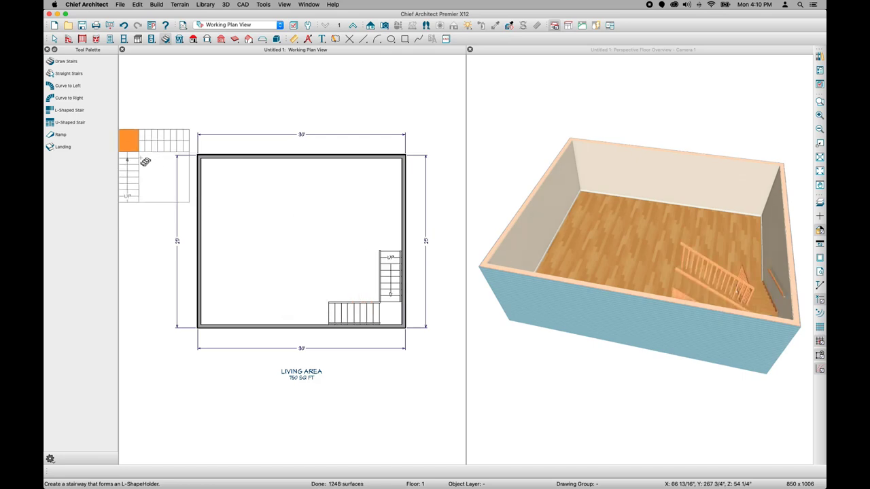
# Place a clockwise U-shaped stair with a 0" gap in the room's upper-left corner
pyautogui.doubleClick(80, 124)
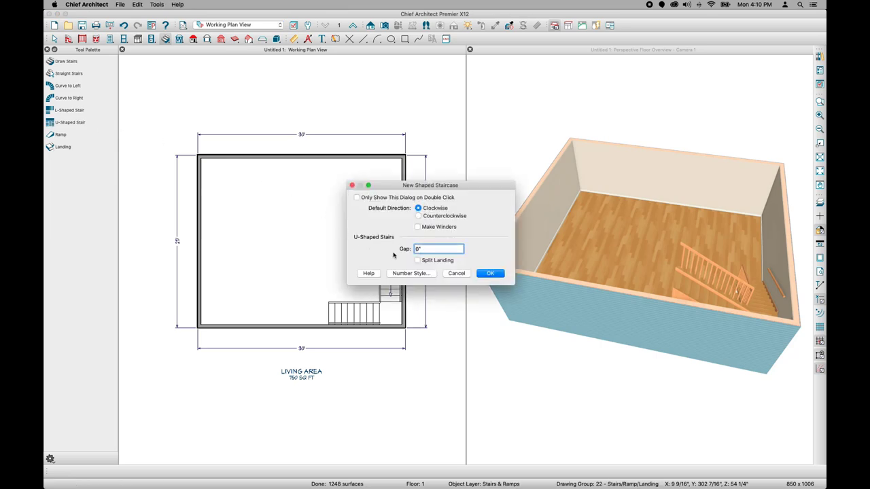
pyautogui.click(495, 275)
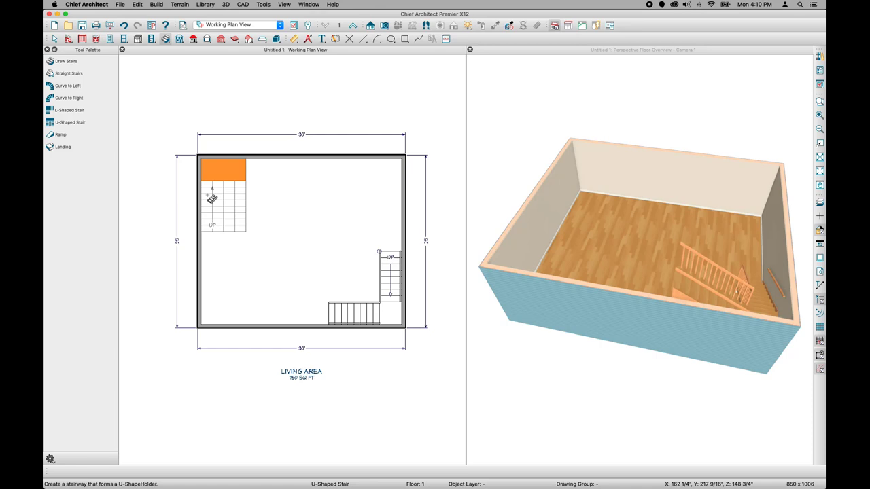
pyautogui.click(212, 198)
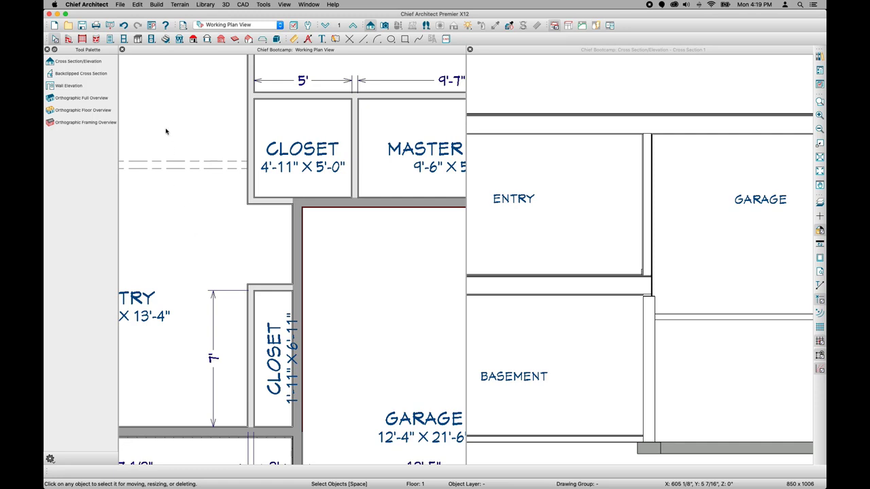
# In the Chief Bootcamp plan, draw a short straight staircase in the garage's upper-left corner, rising toward the entry
pyautogui.click(165, 39)
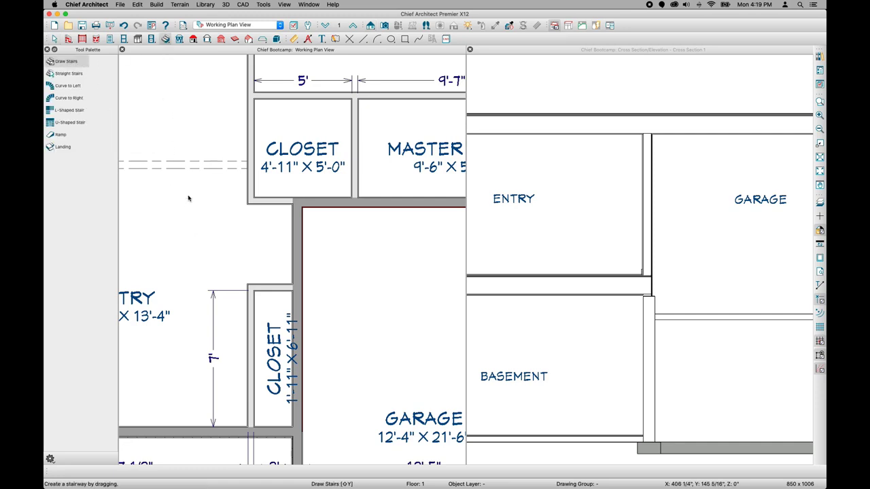
pyautogui.scroll(1, 330, 244)
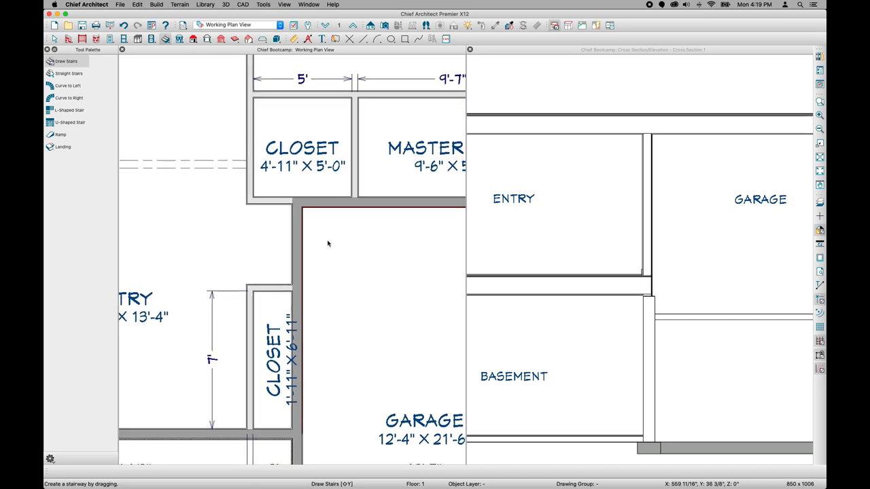
pyautogui.click(330, 243)
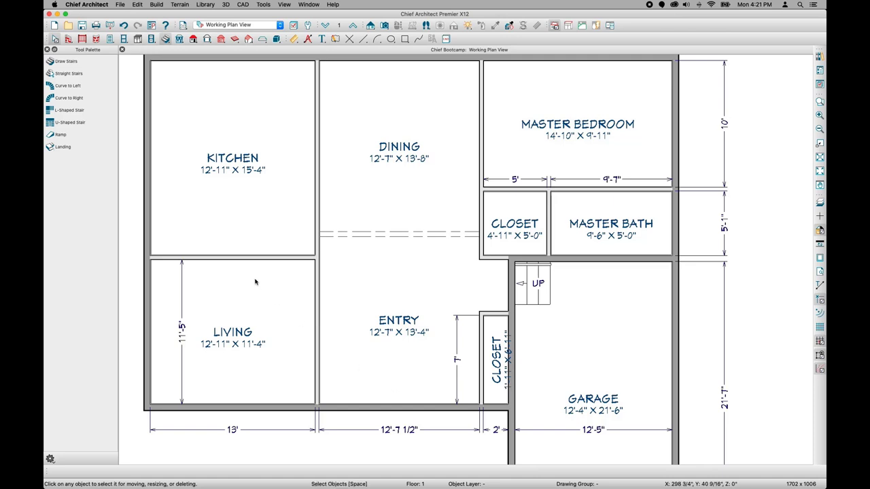
# Draw a straight staircase about 4'-8" long in the entry, going up the plan along the living room wall
pyautogui.click(165, 39)
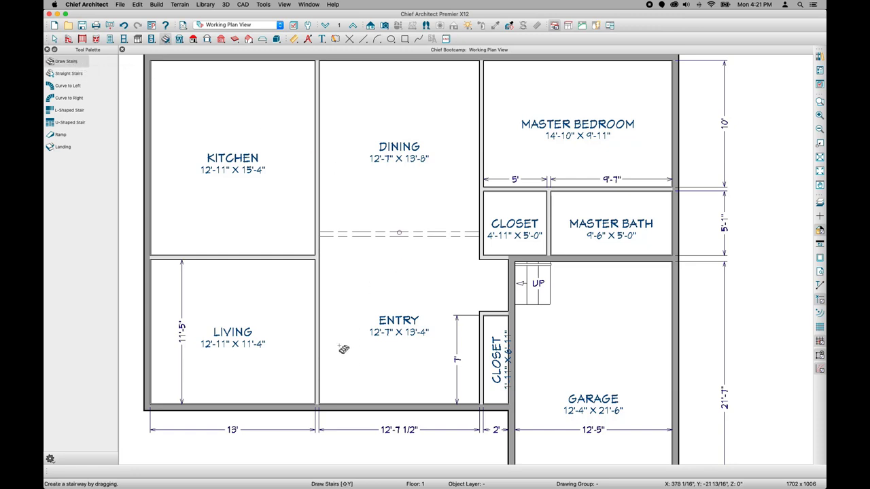
pyautogui.moveTo(340, 351); pyautogui.dragTo(342, 295)
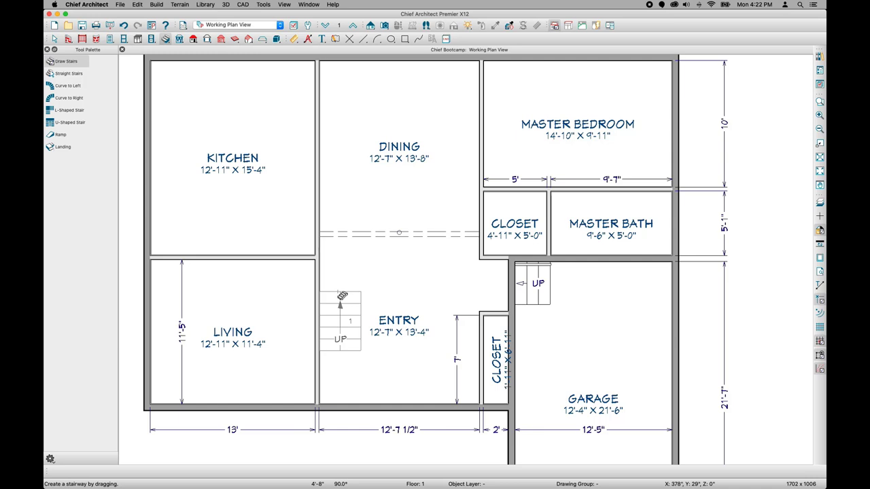
pyautogui.moveTo(342, 296); pyautogui.dragTo(342, 296)
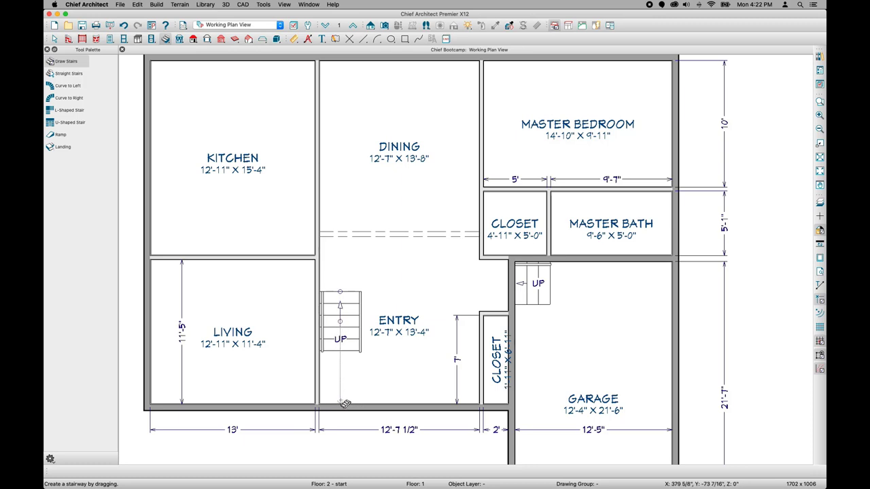
# Add a manual dimension from the front exterior wall to the entry staircase's bottom, and move its wall end to the main layer's inner face
pyautogui.click(294, 39)
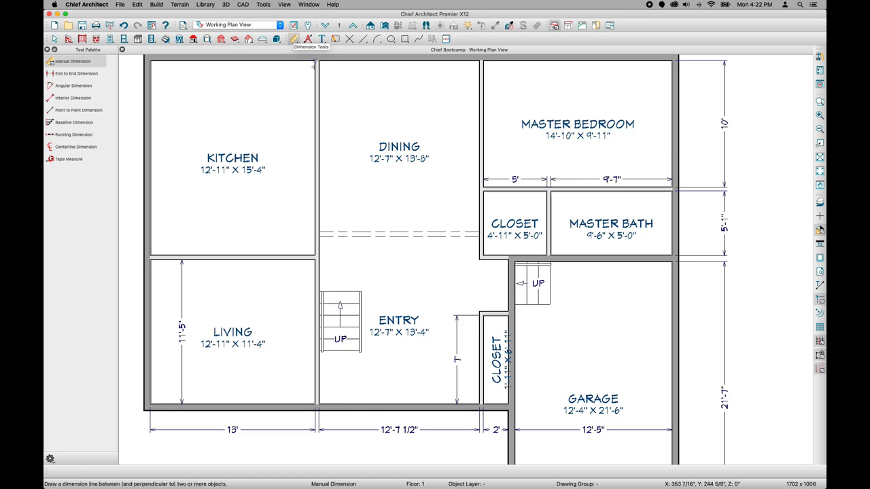
pyautogui.moveTo(339, 410); pyautogui.dragTo(337, 347)
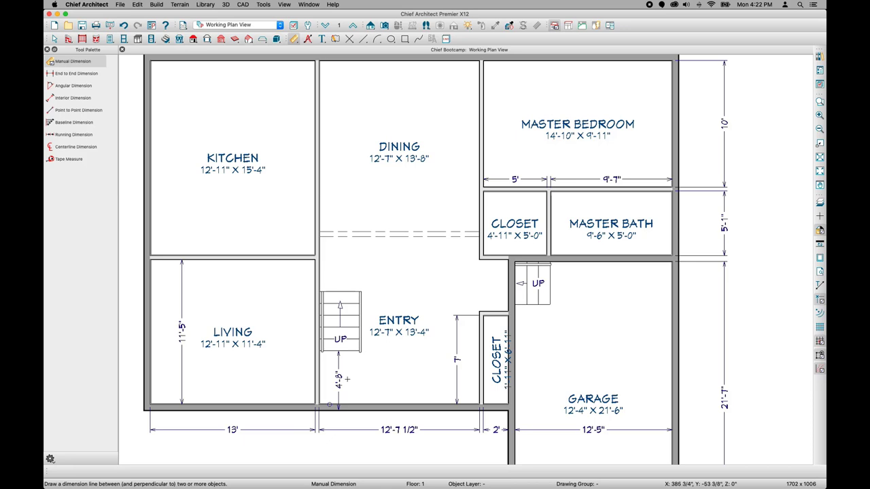
pyautogui.click(339, 364)
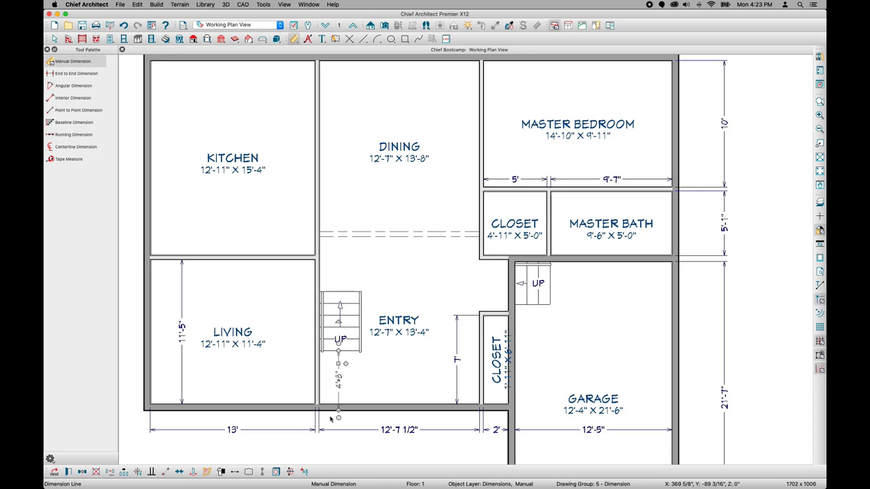
pyautogui.click(819, 102)
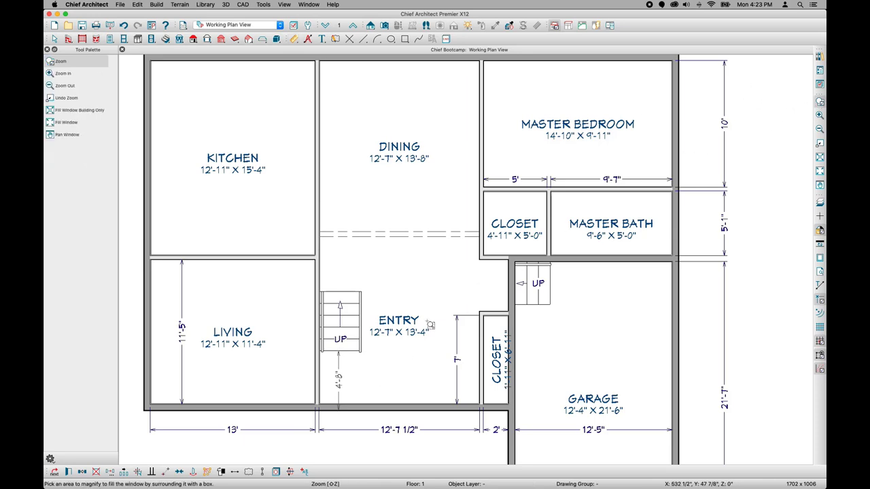
pyautogui.moveTo(321, 386); pyautogui.dragTo(377, 436)
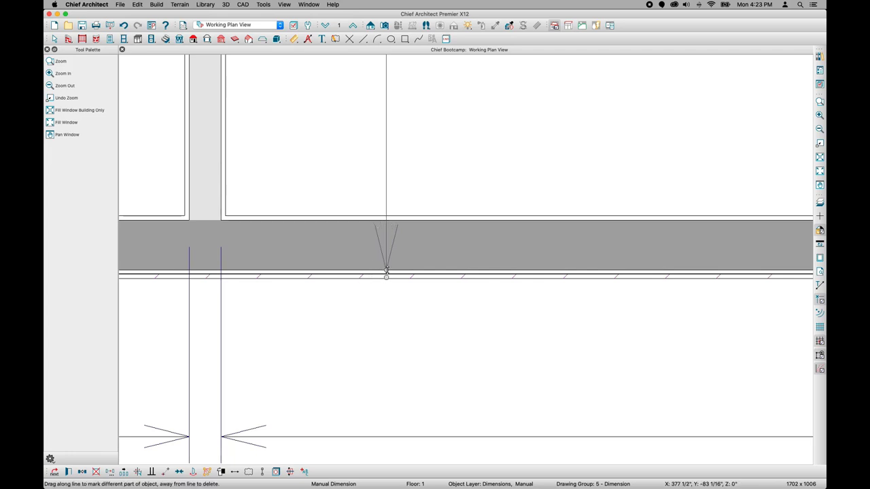
pyautogui.moveTo(387, 269); pyautogui.dragTo(387, 221)
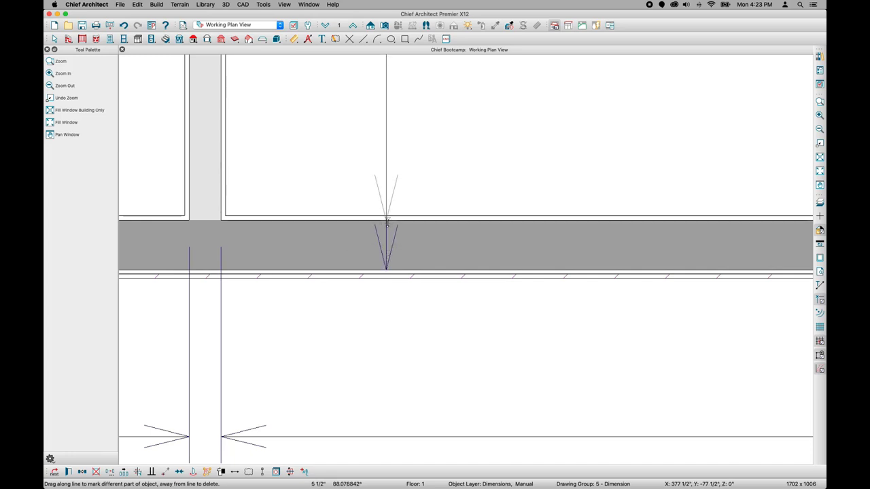
pyautogui.moveTo(387, 220); pyautogui.dragTo(387, 219)
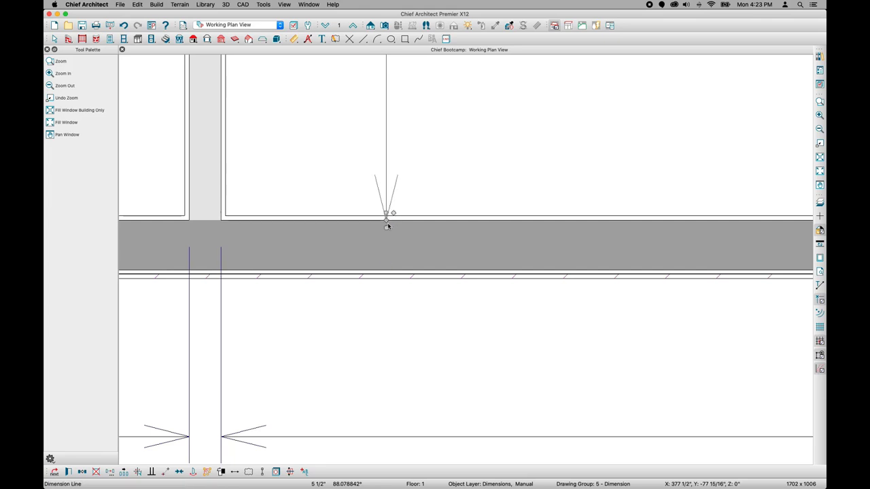
pyautogui.click(819, 143)
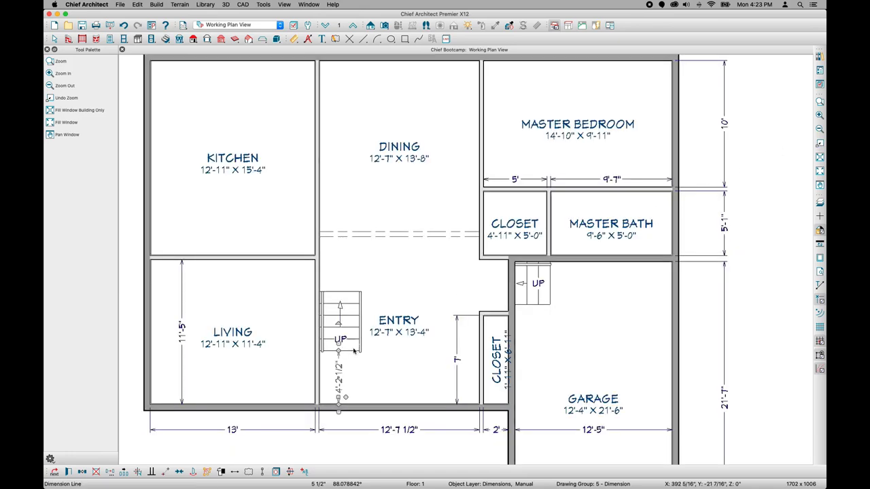
# Set the distance between the entry staircase's bottom and the front exterior wall to 4'
pyautogui.press('space')
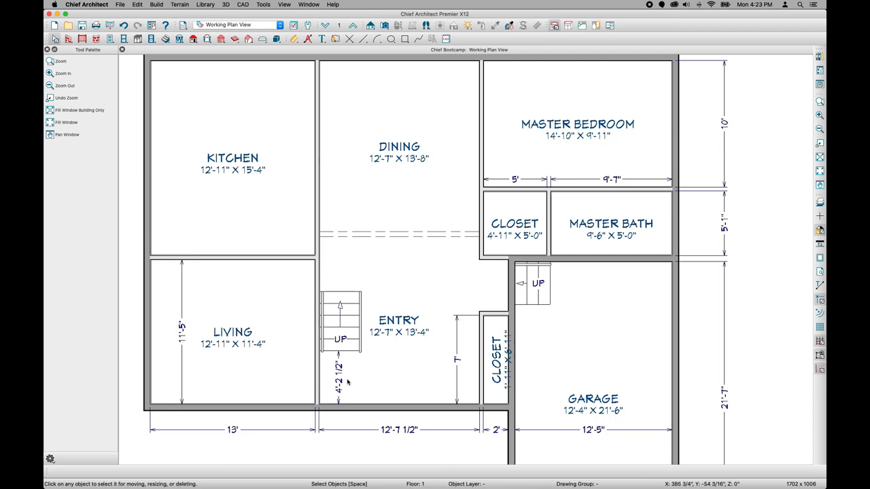
pyautogui.click(340, 308)
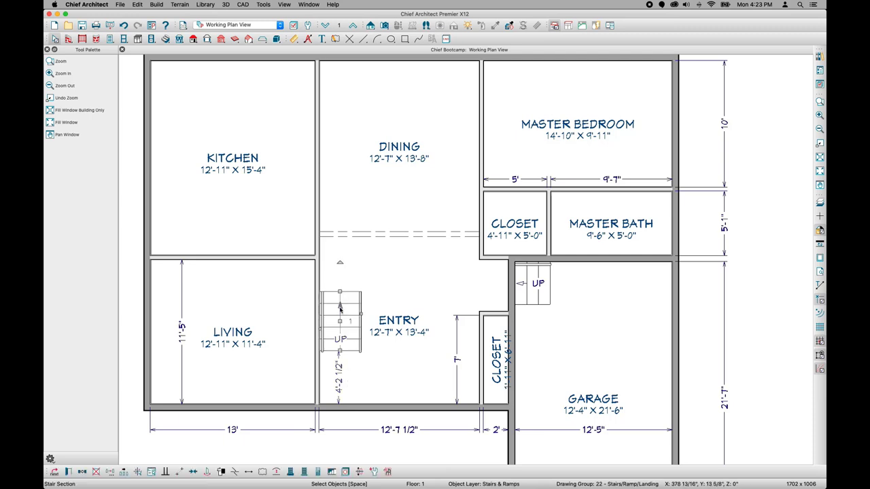
pyautogui.click(338, 381)
pyautogui.write("4'")
pyautogui.press('Return')
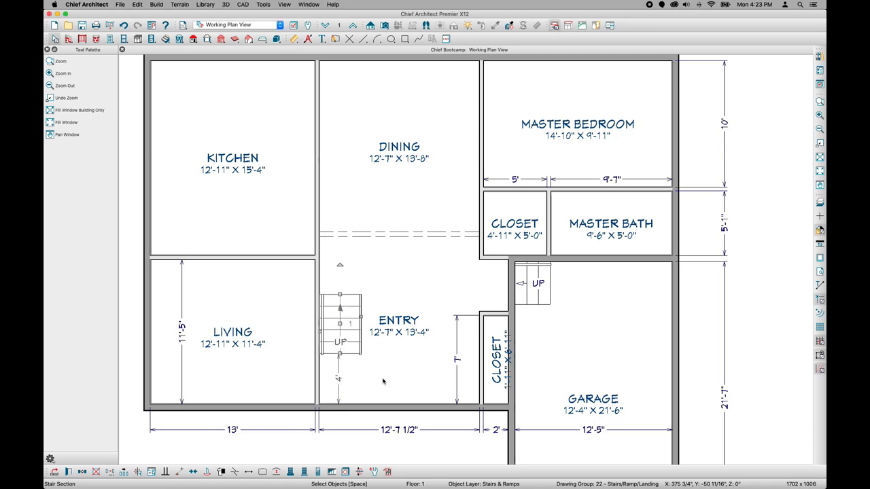
pyautogui.click(376, 380)
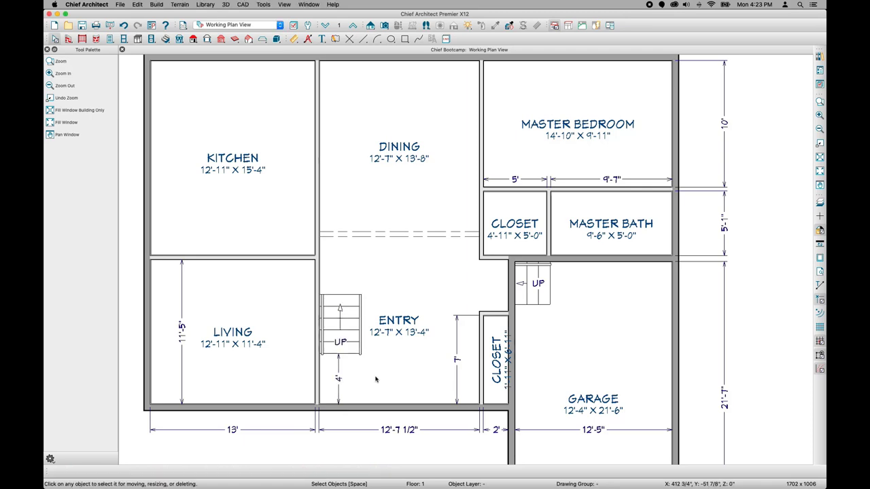
# Set the entry staircase's width to 44" in its specification
pyautogui.click(338, 326)
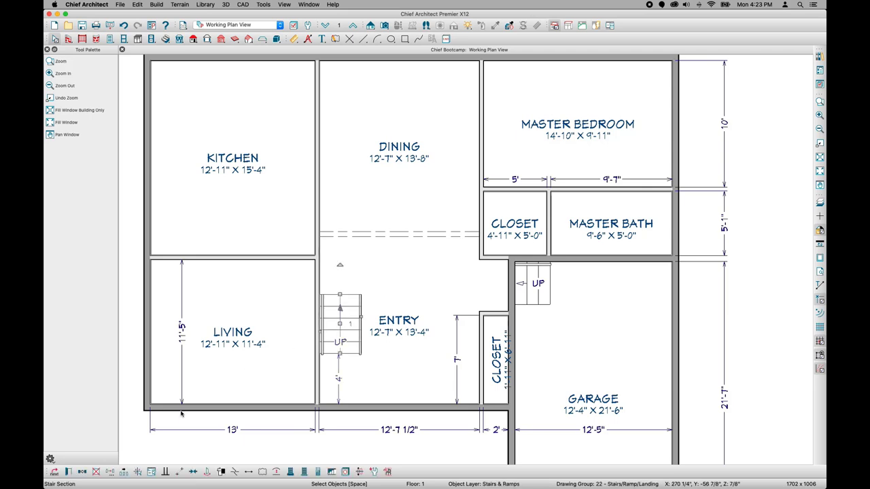
pyautogui.click(67, 472)
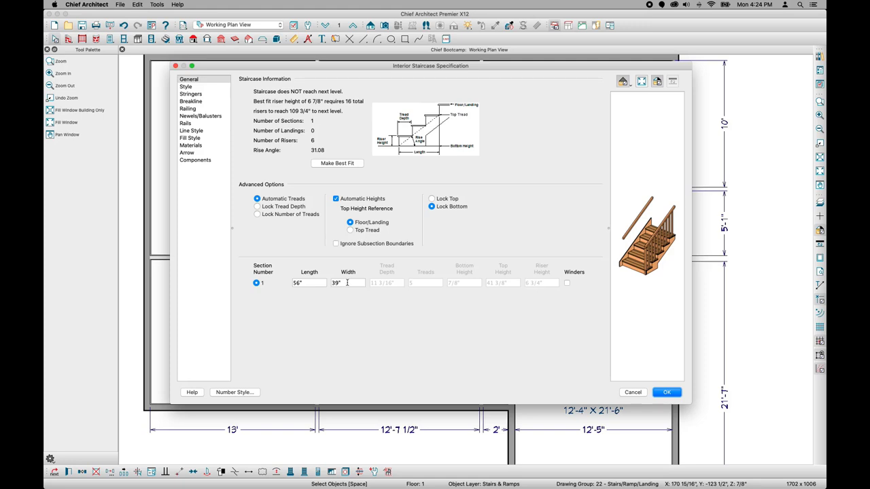
pyautogui.click(347, 284)
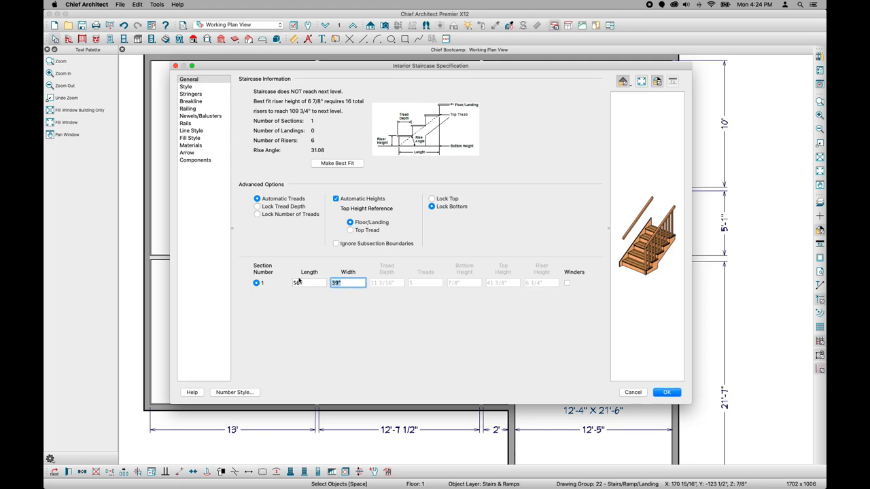
pyautogui.write('44')
pyautogui.press('Tab')
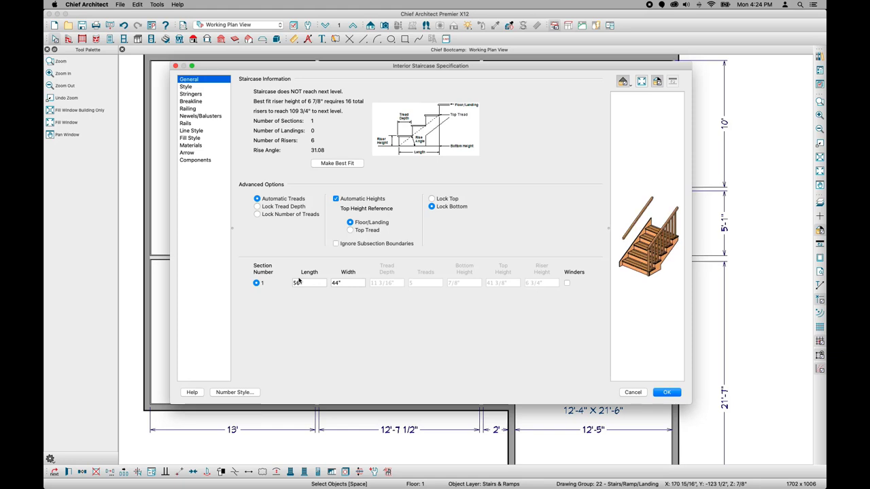
# Choose the boxed newel BX-02 from the library's millwork as the entry staircase's newel type
pyautogui.click(193, 88)
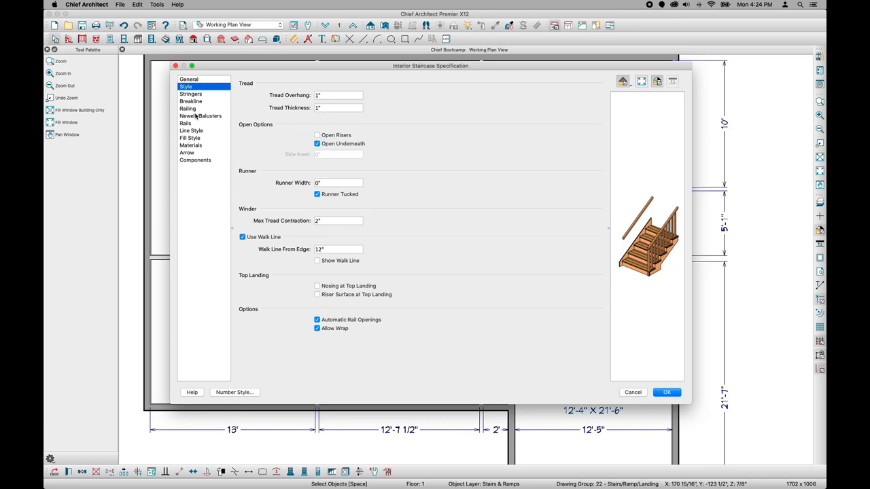
pyautogui.click(197, 117)
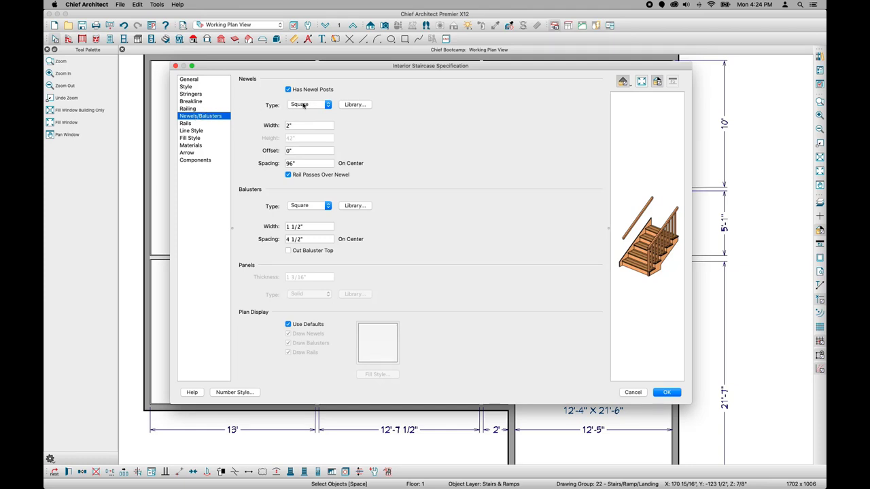
pyautogui.click(358, 106)
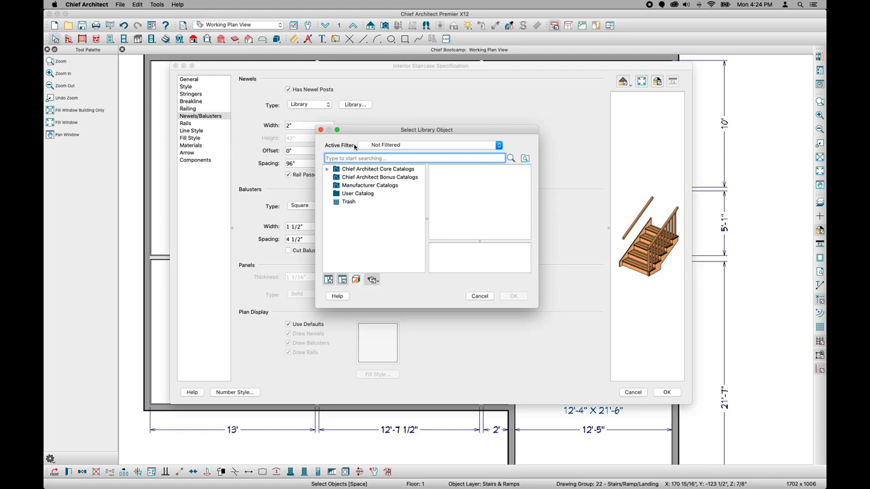
pyautogui.click(327, 170)
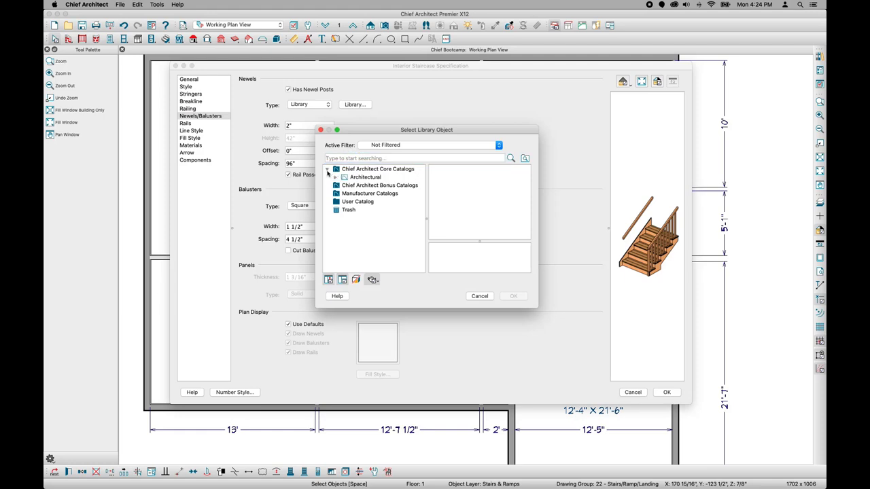
pyautogui.click(335, 177)
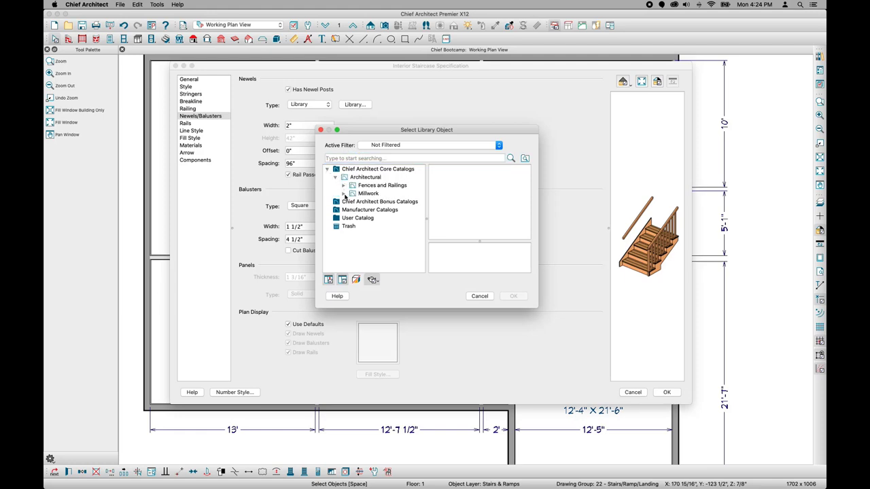
pyautogui.click(344, 186)
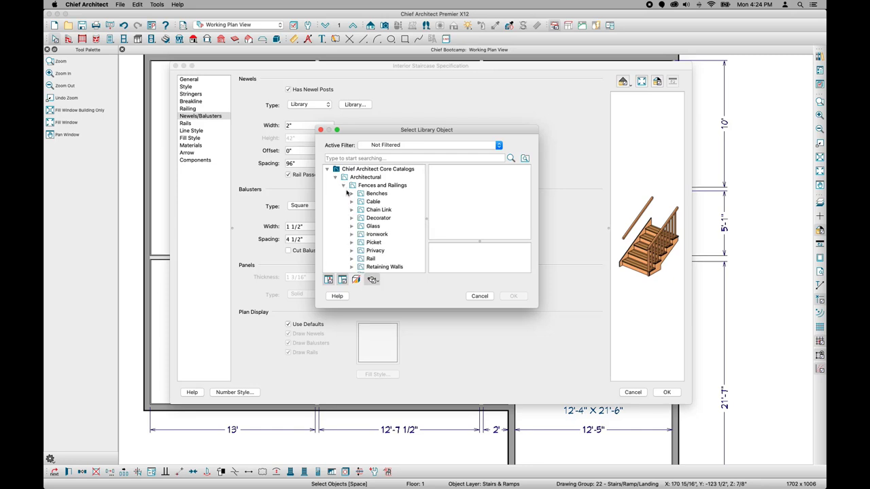
pyautogui.scroll(-3, 348, 194)
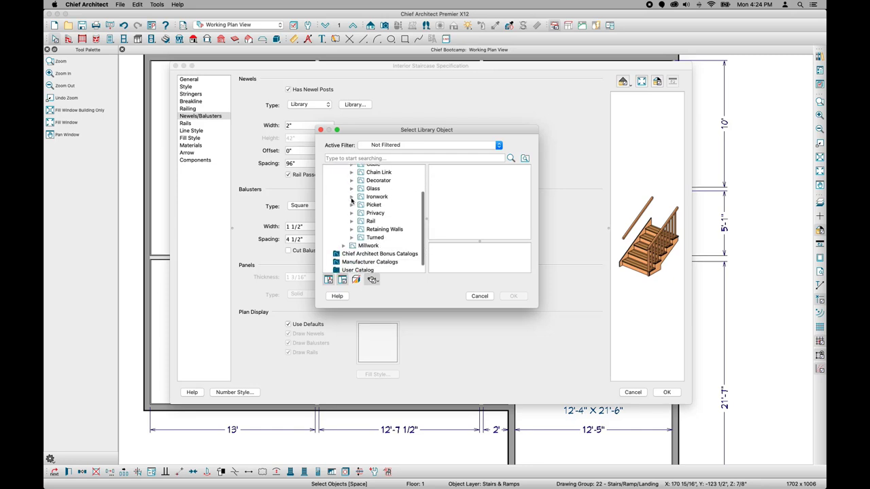
pyautogui.click(351, 221)
pyautogui.click(351, 221)
pyautogui.click(343, 230)
pyautogui.scroll(-2, 344, 238)
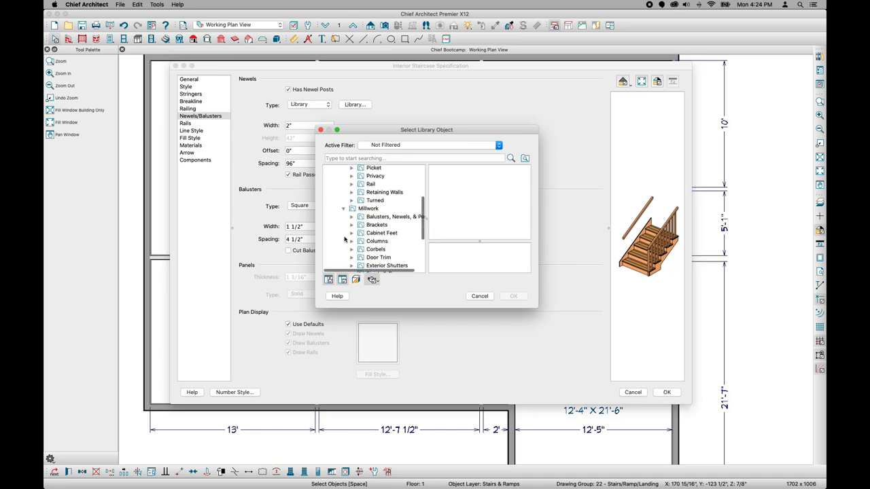
pyautogui.click(352, 218)
pyautogui.scroll(-1, 351, 220)
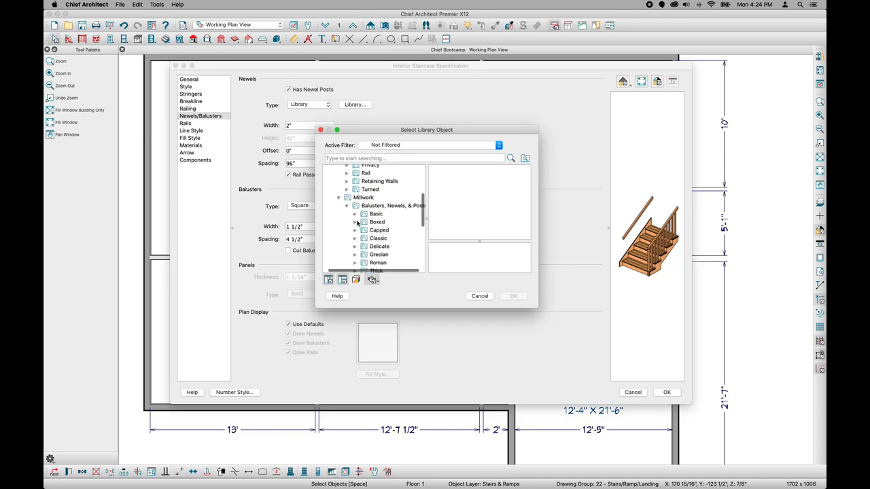
pyautogui.click(379, 221)
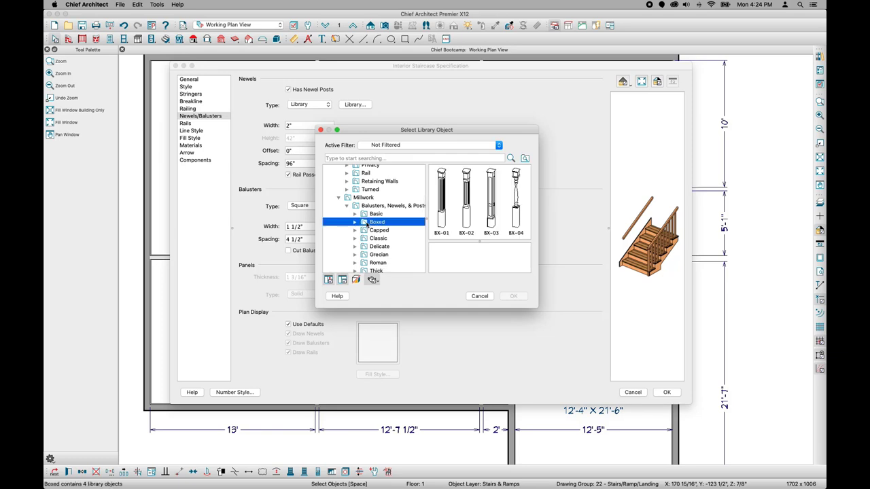
pyautogui.click(465, 202)
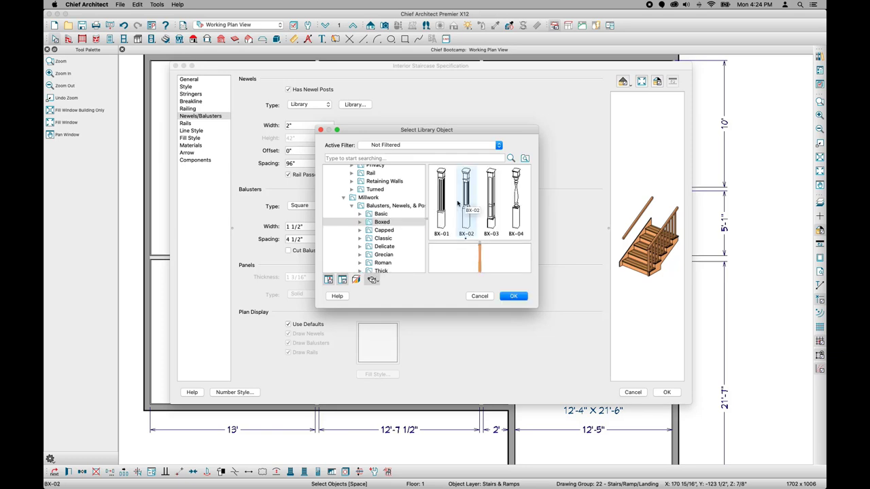
pyautogui.click(515, 298)
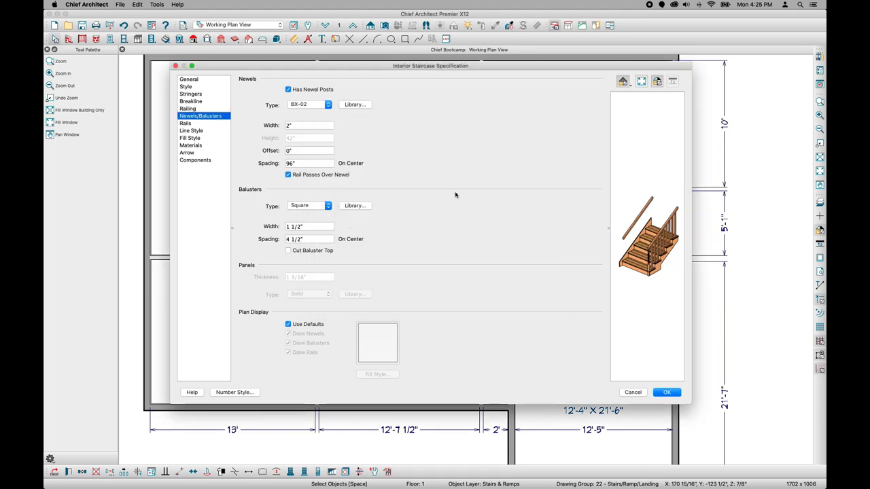
# Turn off Rail Passes Over Newel and set the newel height to 44"
pyautogui.click(309, 177)
pyautogui.click(307, 139)
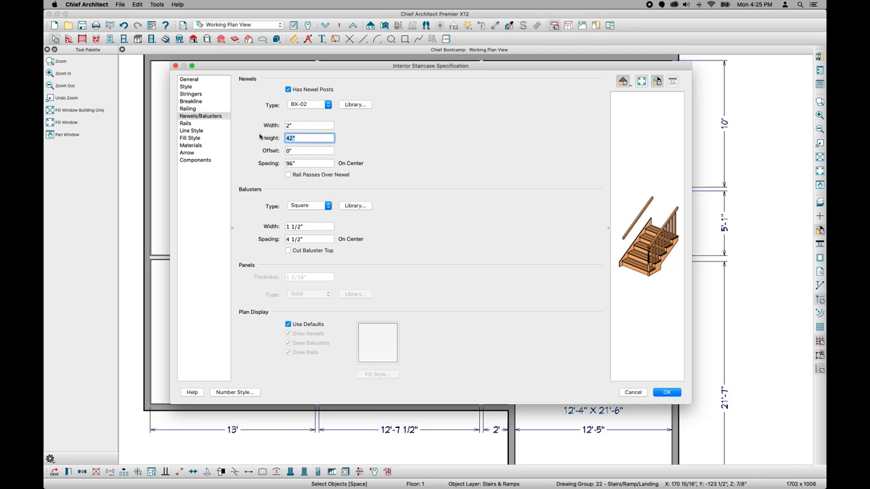
pyautogui.write('44')
pyautogui.press('Tab')
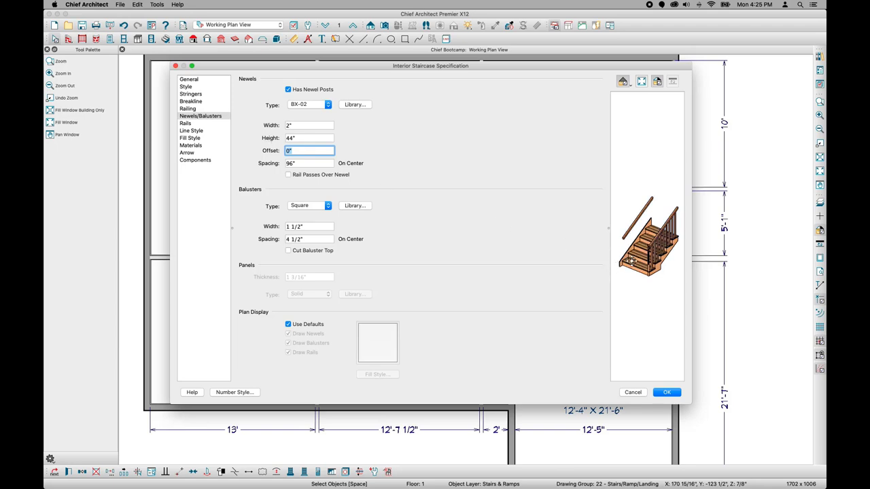
# Assign the library material Color - Bone to the staircase's balusters and rails together
pyautogui.click(192, 146)
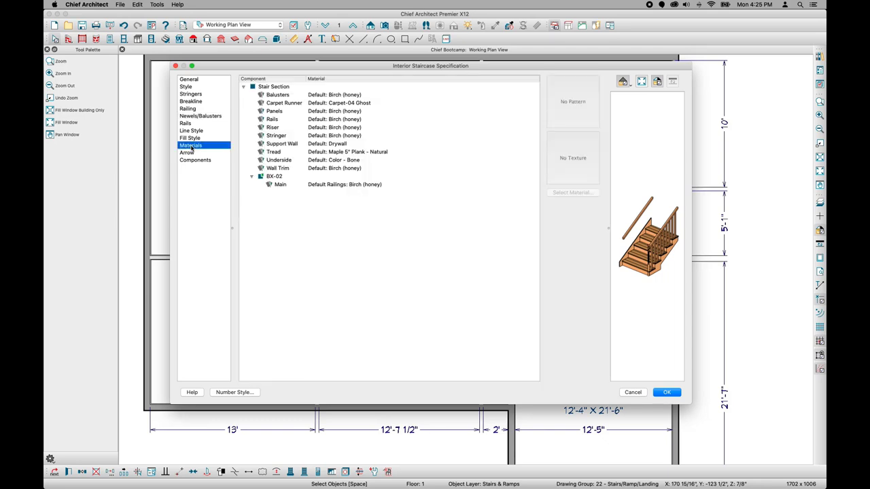
pyautogui.click(274, 96)
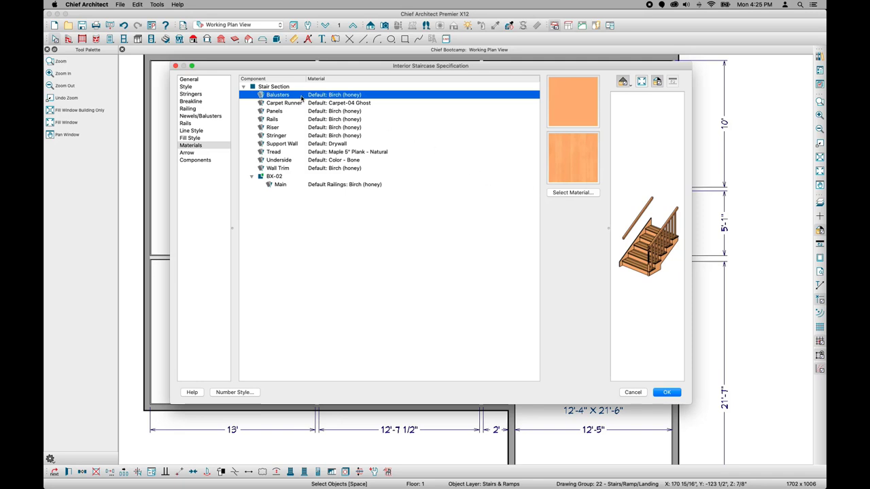
pyautogui.keyDown('super'); pyautogui.click(281, 121); pyautogui.keyUp('super')
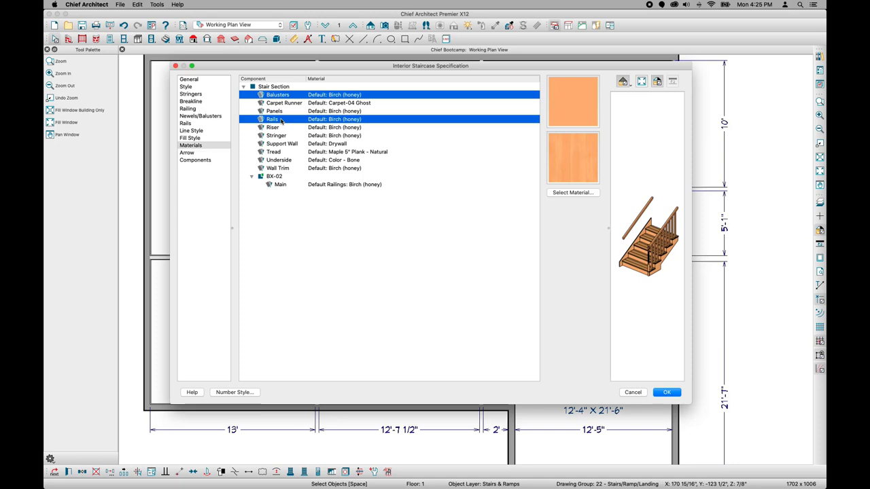
pyautogui.click(571, 193)
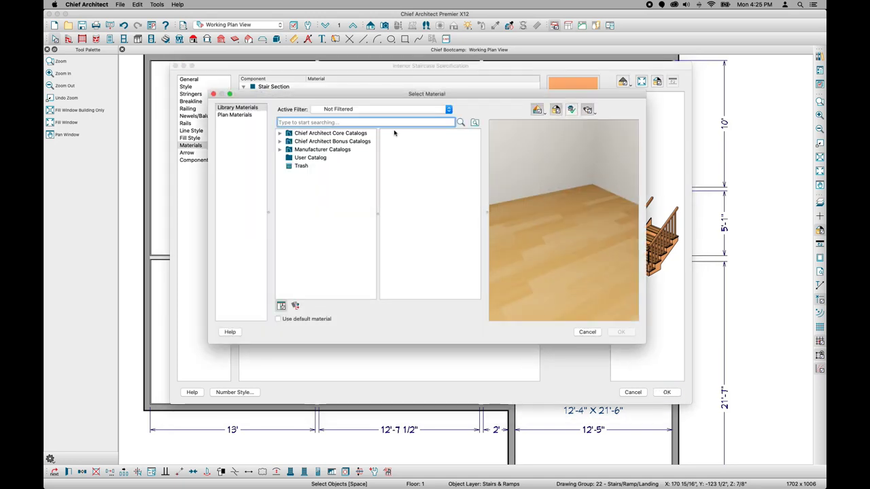
pyautogui.click(325, 122)
pyautogui.write('Color - ')
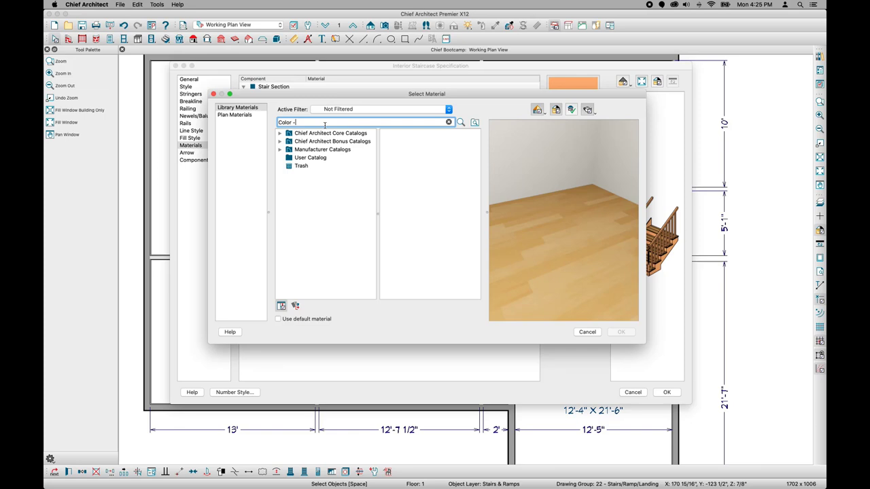
pyautogui.write('bone')
pyautogui.press('Return')
pyautogui.click(329, 143)
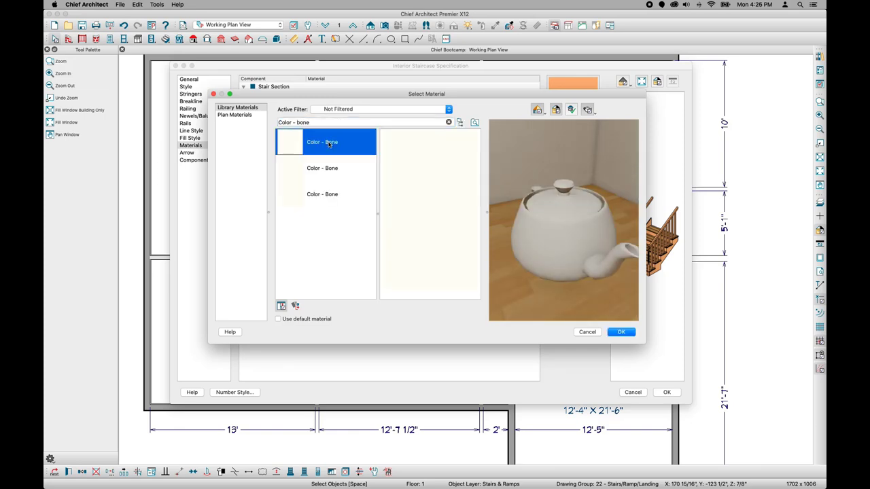
pyautogui.click(622, 333)
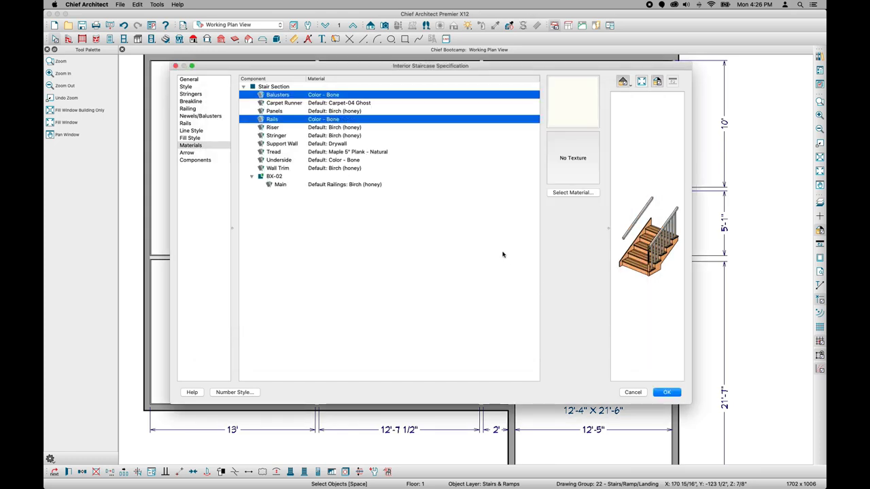
# Assign Color - Bone from the plan materials to the main component of the BX-02 newels
pyautogui.click(302, 185)
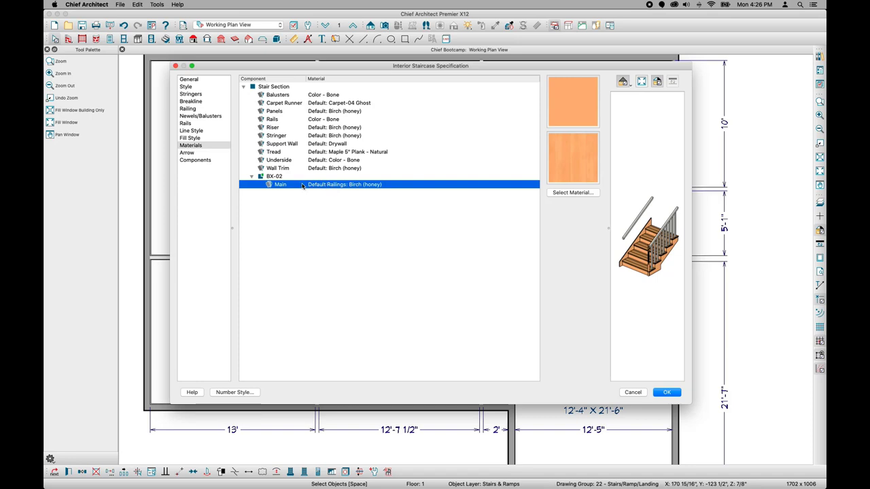
pyautogui.click(573, 193)
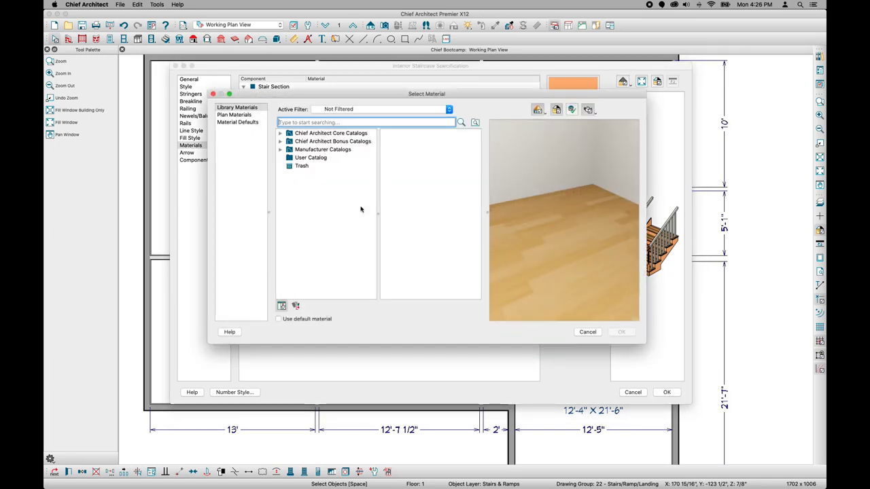
pyautogui.click(247, 116)
pyautogui.click(304, 212)
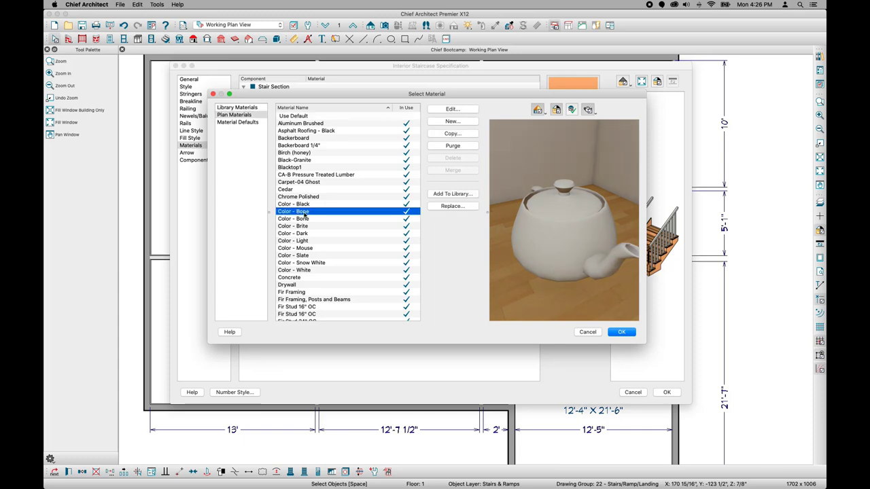
pyautogui.click(617, 333)
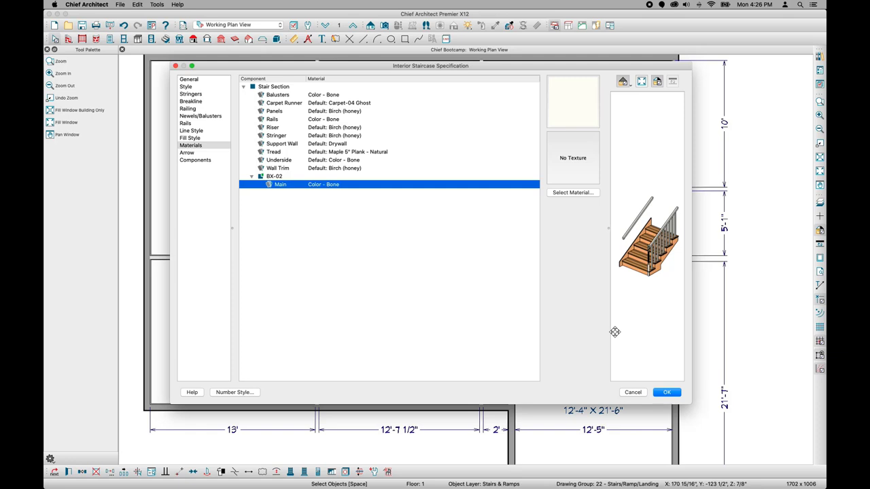
# Change the tread material to Birch 5" Plank - Weathered and apply the staircase specification
pyautogui.click(287, 153)
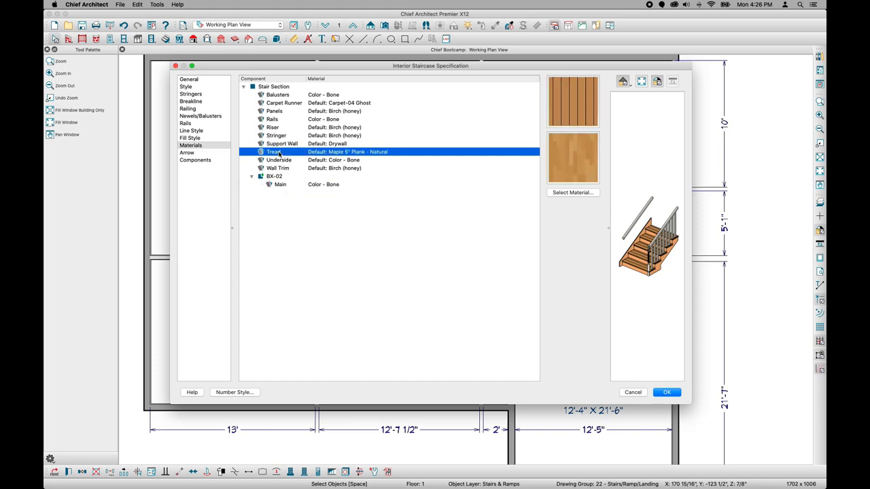
pyautogui.click(573, 193)
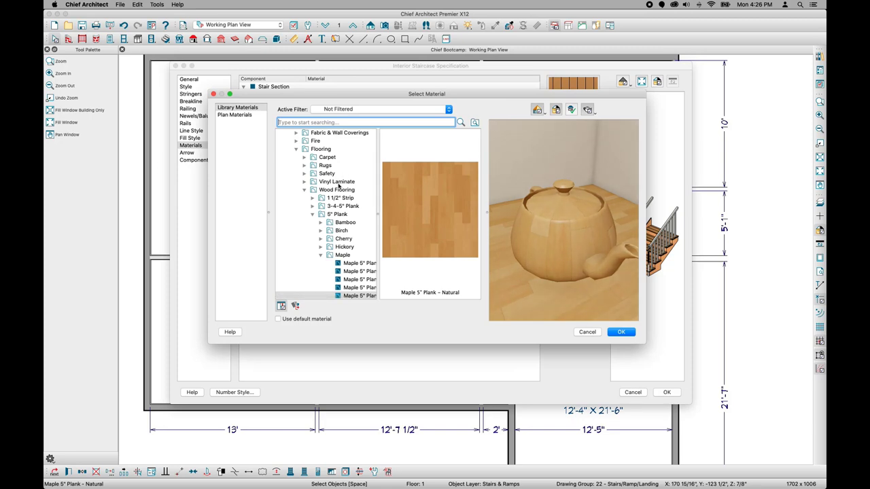
pyautogui.click(341, 231)
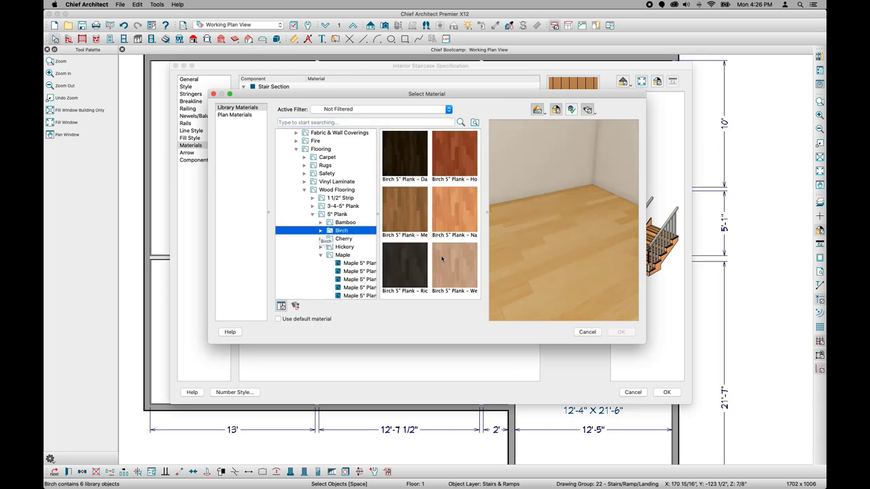
pyautogui.click(458, 260)
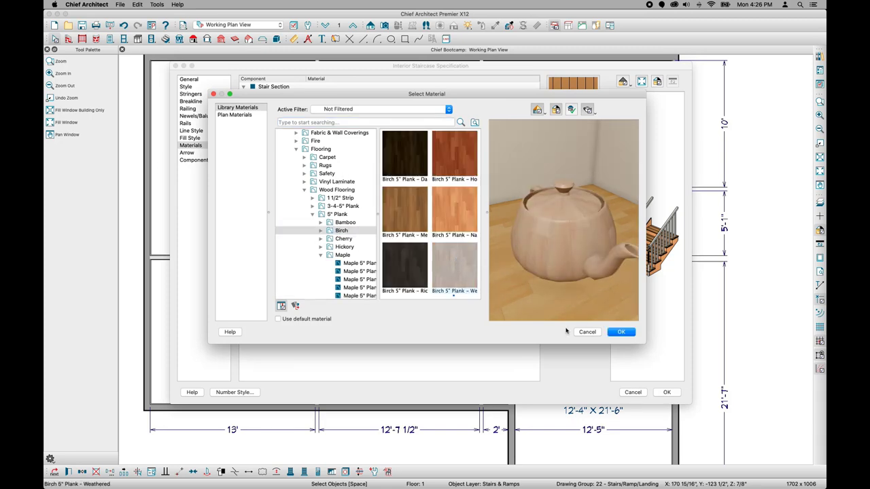
pyautogui.click(611, 333)
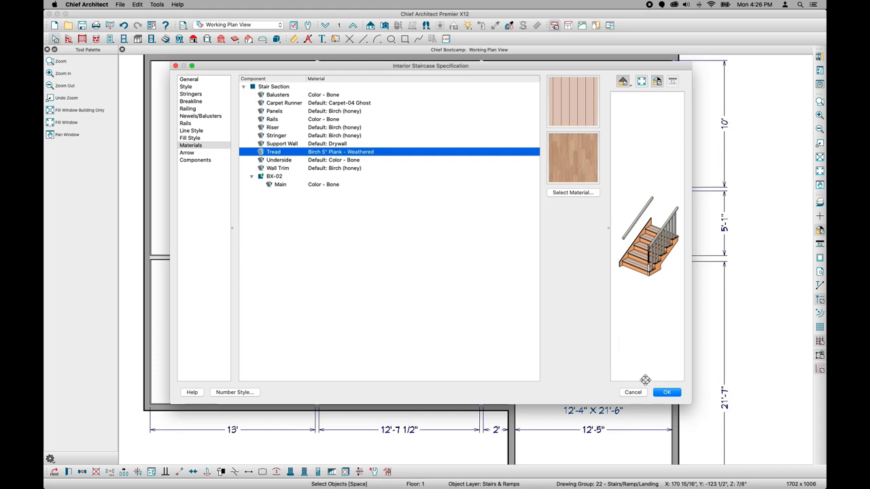
pyautogui.click(670, 393)
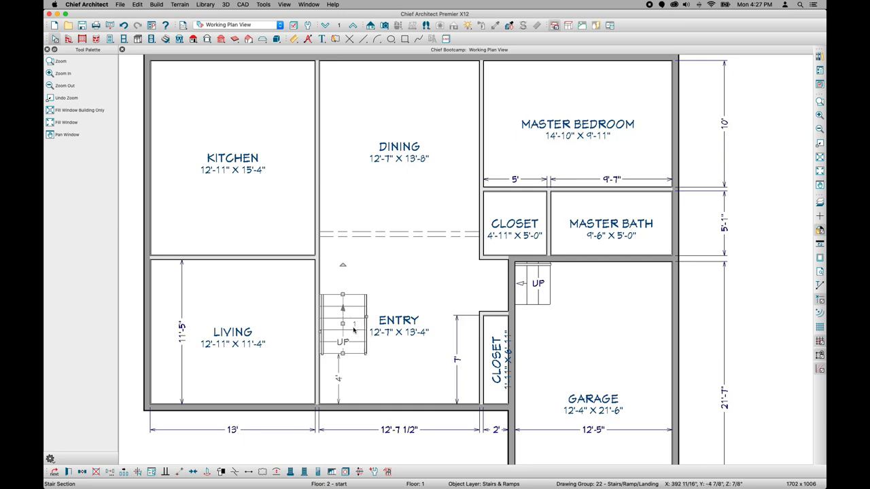
# Apply Make Best Fit to the entry staircase so it reaches the next level, keeping its bottom locked
pyautogui.click(68, 472)
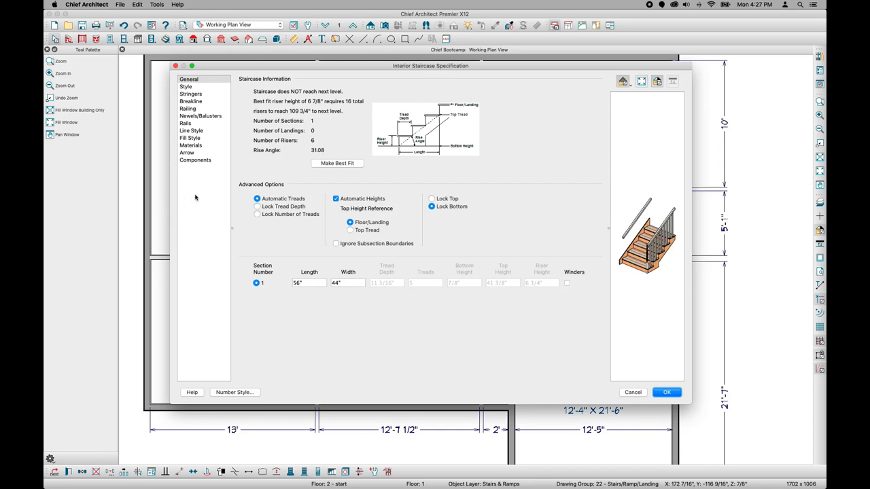
pyautogui.click(323, 167)
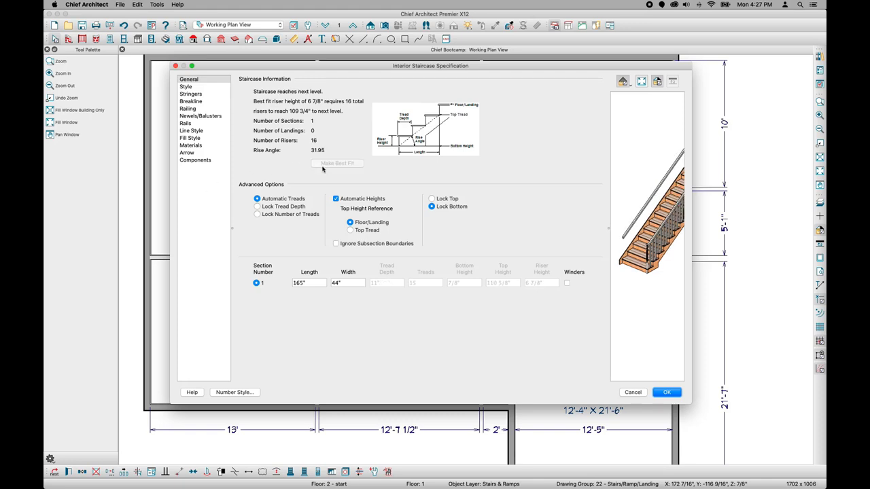
pyautogui.click(443, 200)
pyautogui.click(444, 208)
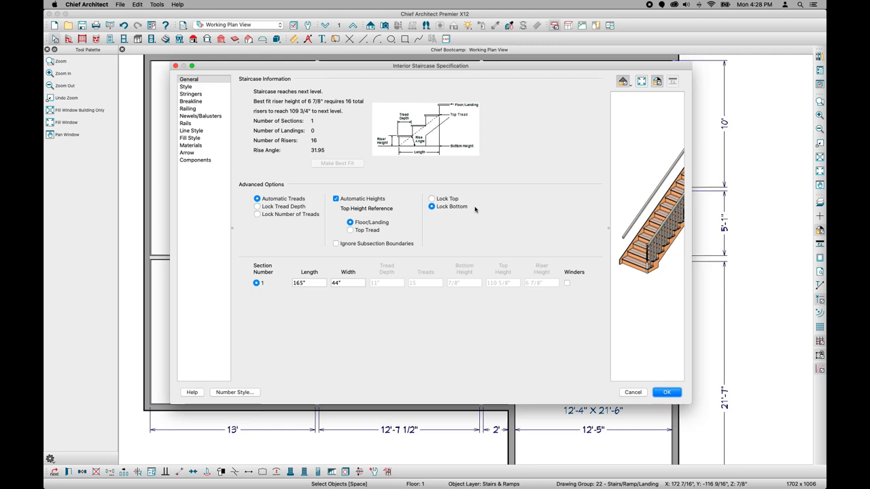
pyautogui.click(668, 393)
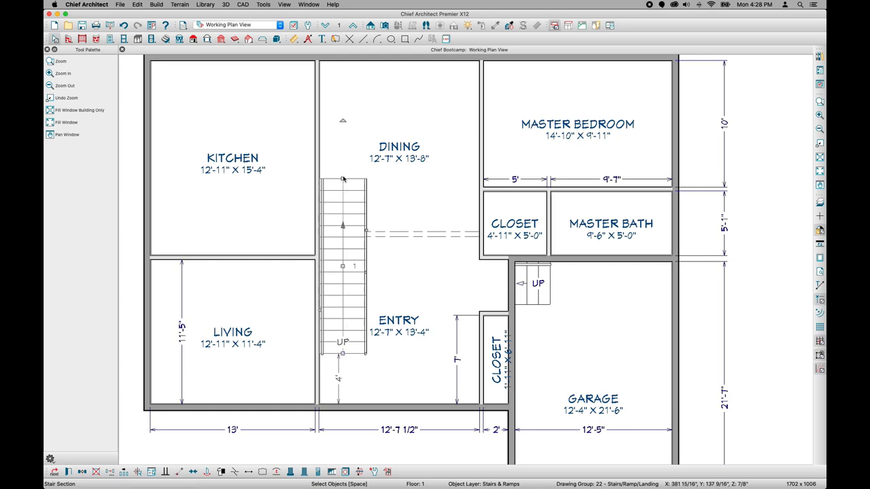
# Create a full camera view of the entry staircase and generate an automatic stairwell opening above it
pyautogui.click(386, 27)
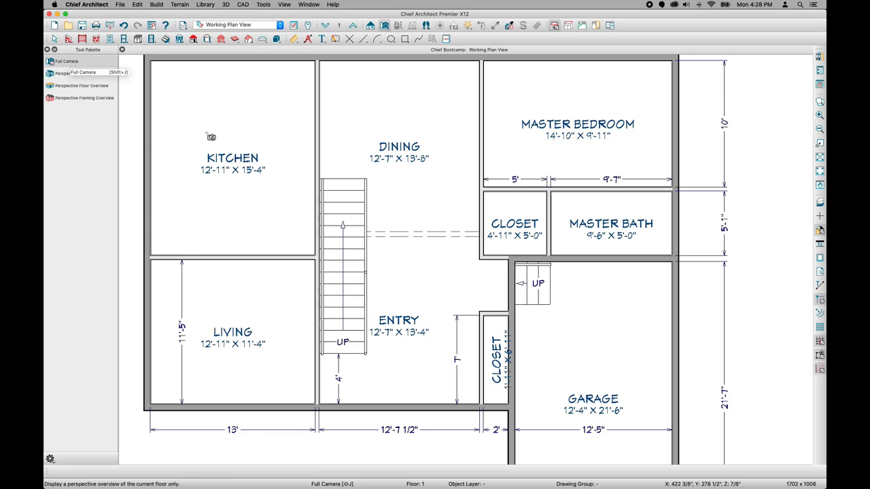
pyautogui.moveTo(448, 376); pyautogui.dragTo(382, 321)
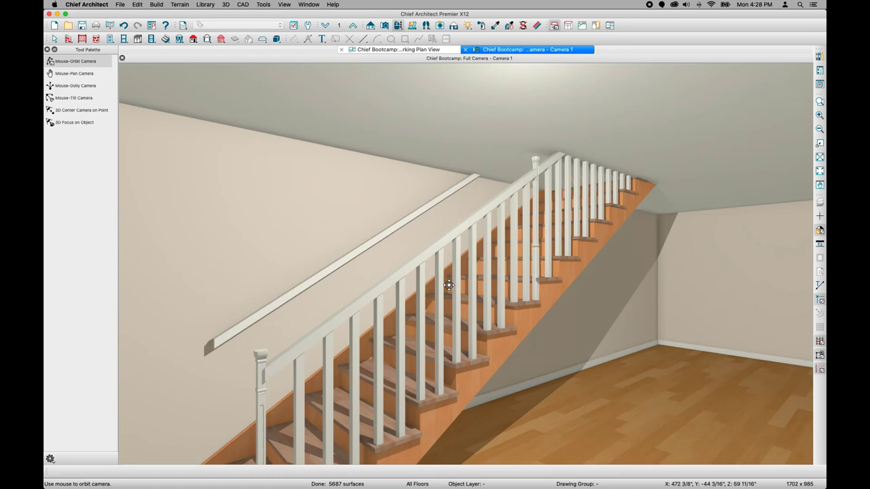
pyautogui.press('space')
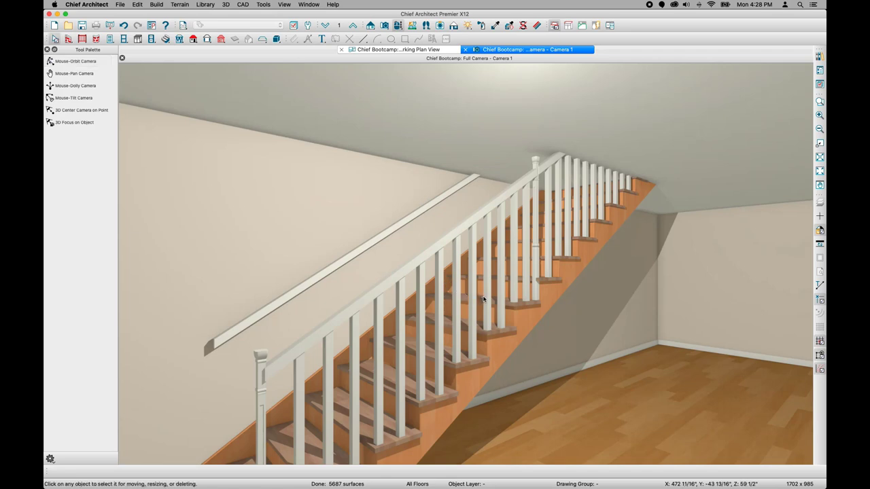
pyautogui.click(494, 299)
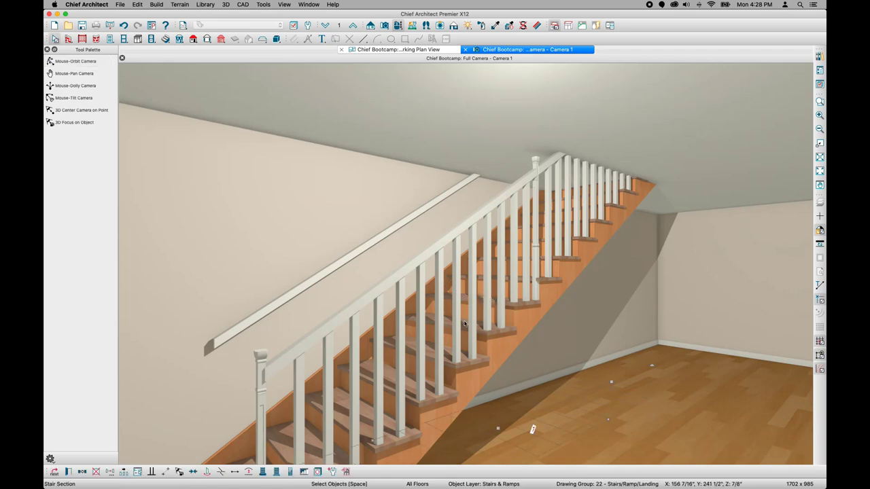
pyautogui.click(304, 472)
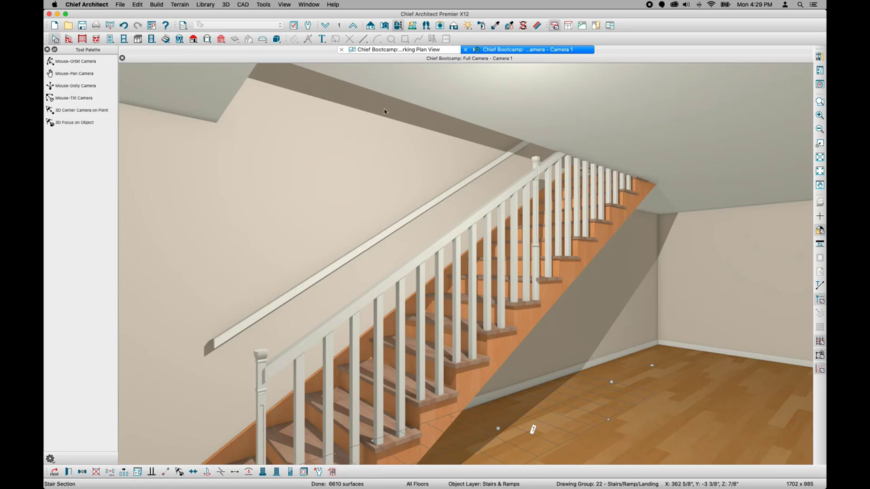
# Return to the plan view and examine the new stairwell opening on floor 2
pyautogui.click(409, 50)
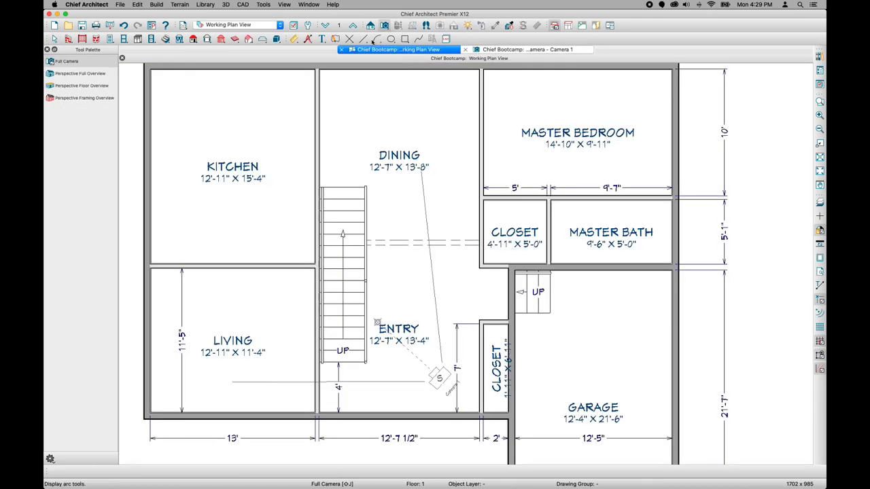
pyautogui.click(354, 25)
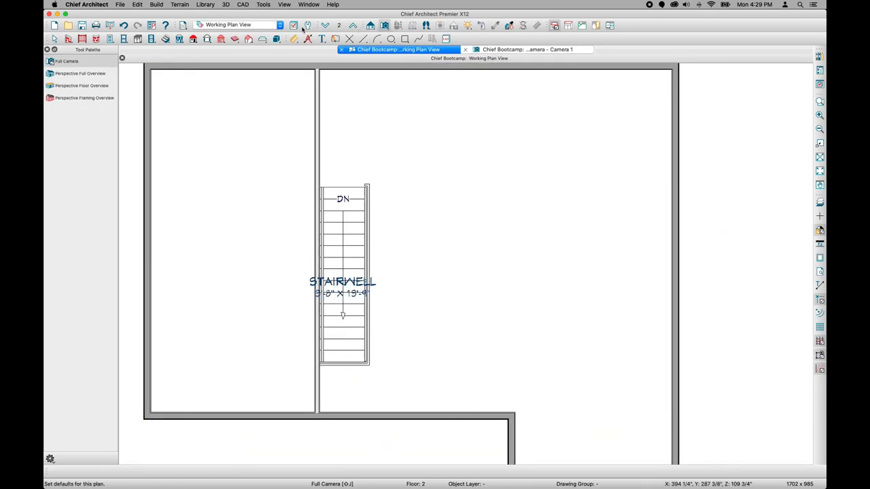
pyautogui.moveTo(345, 367); pyautogui.dragTo(358, 370)
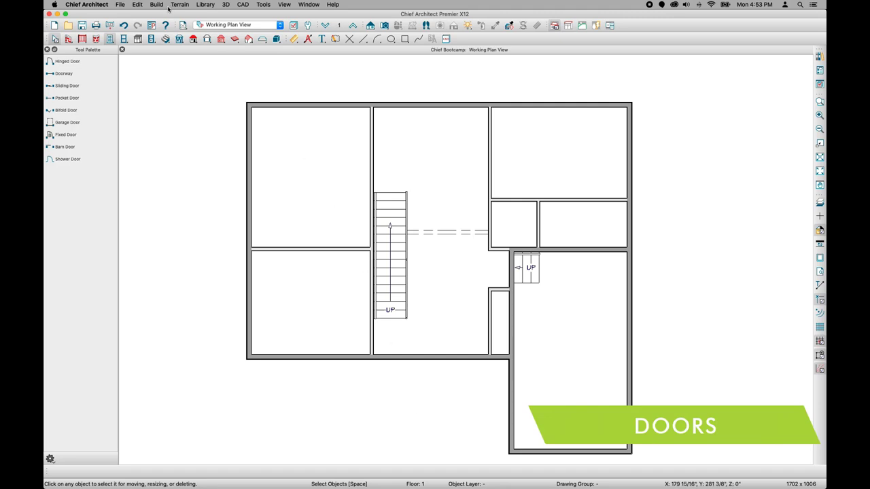
# Place a hinged door in the entry's front exterior wall on floor 1 and make it open inward
pyautogui.click(110, 39)
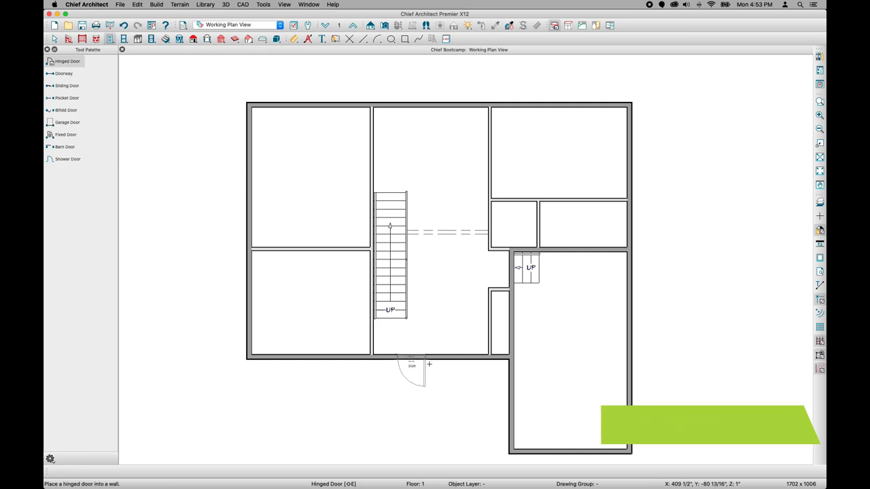
pyautogui.click(452, 359)
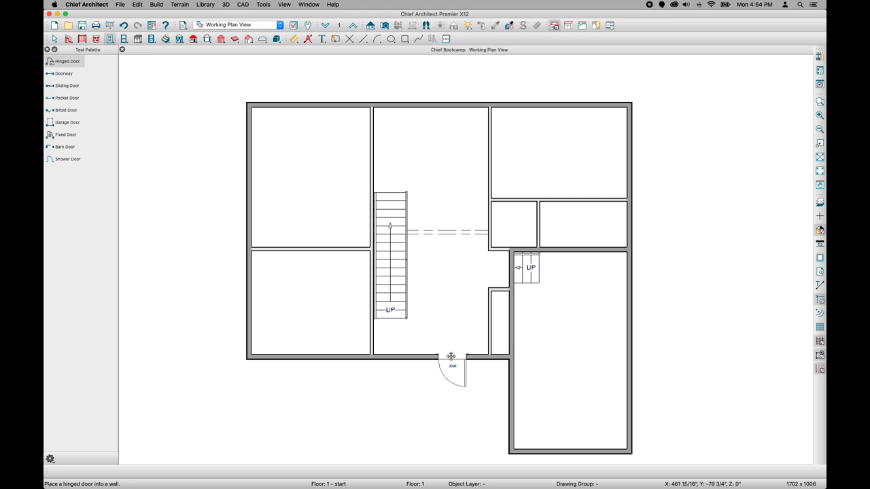
pyautogui.click(450, 364)
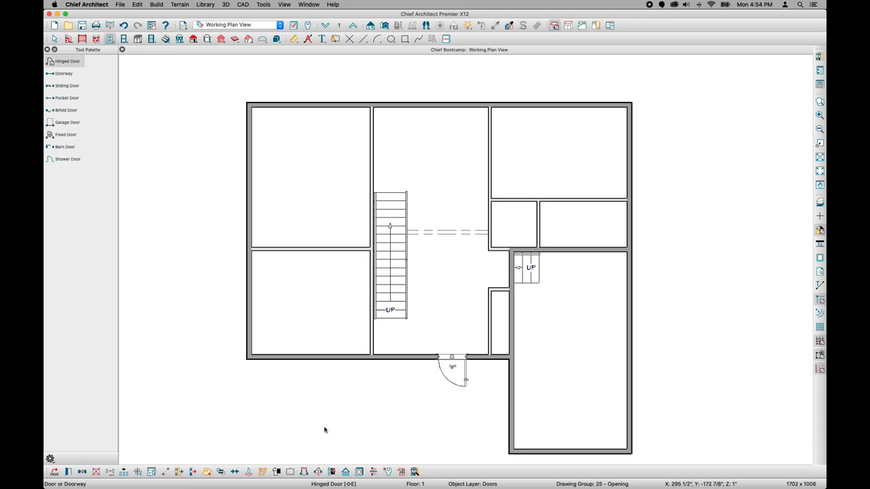
pyautogui.click(316, 473)
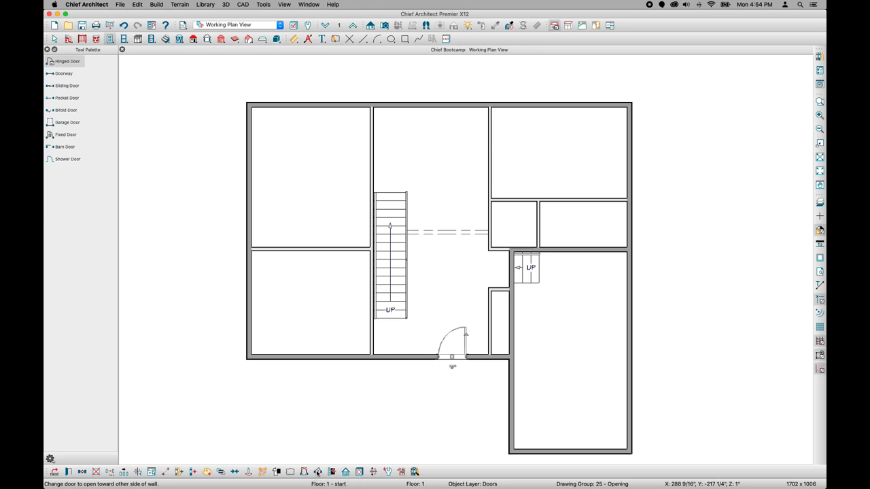
# Try the front door's opposite opening direction and opposite hinge side, reverting each change
pyautogui.click(317, 472)
pyautogui.click(316, 472)
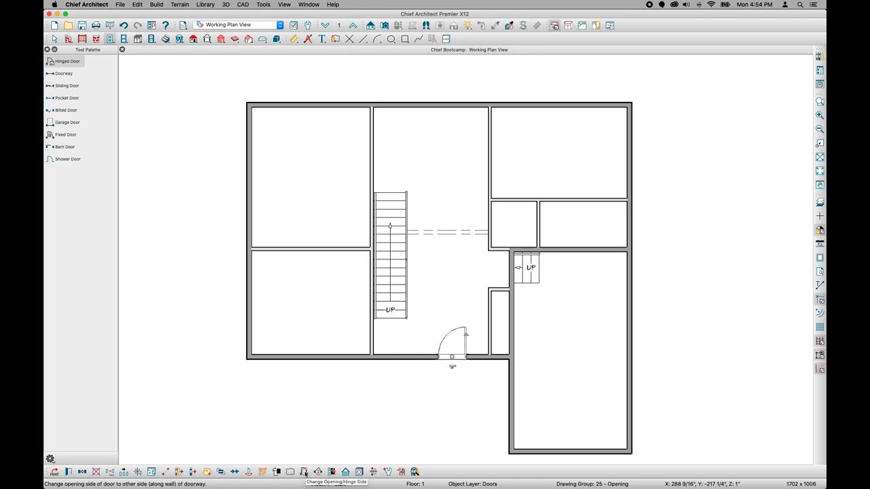
pyautogui.click(304, 472)
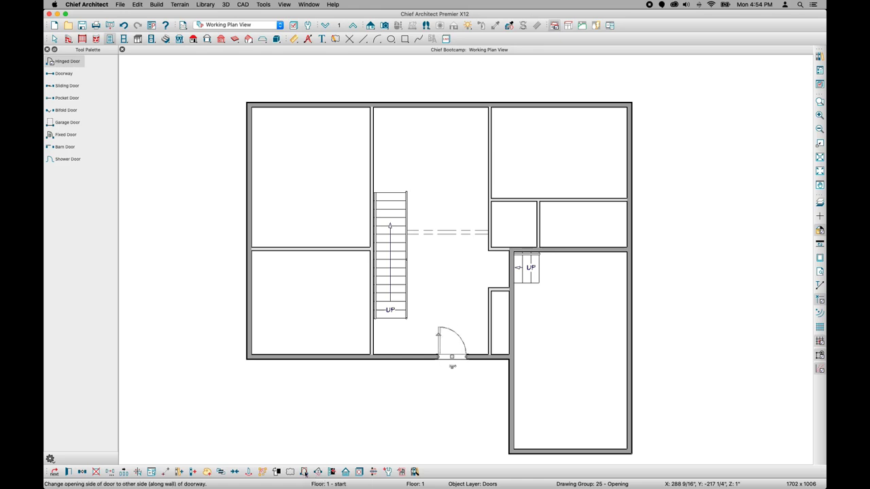
pyautogui.click(304, 473)
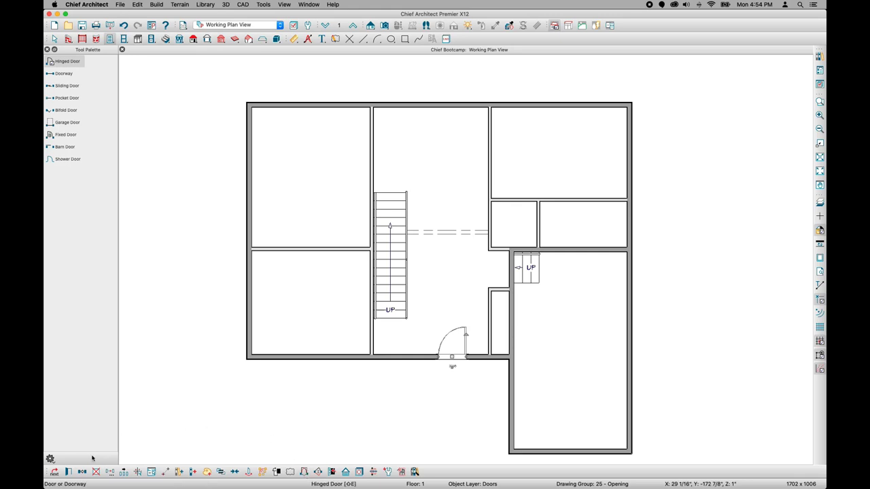
# Assign the library door style Door E07 to the front door
pyautogui.click(70, 473)
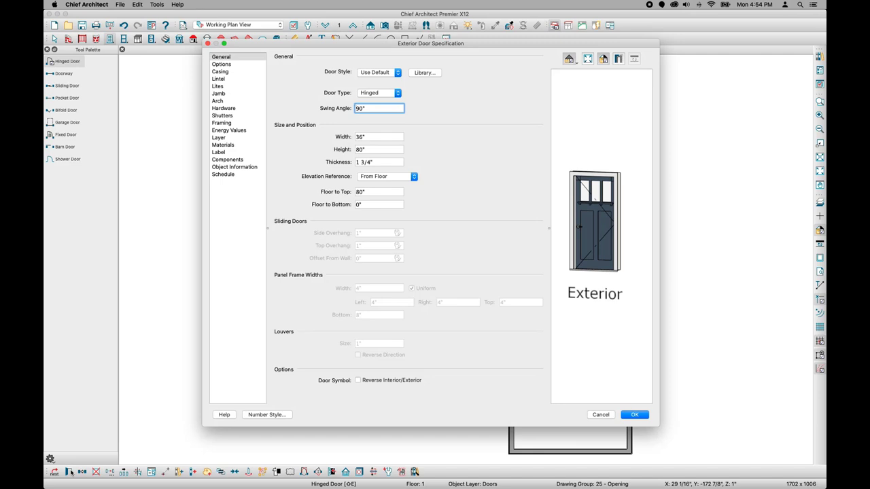
pyautogui.click(425, 73)
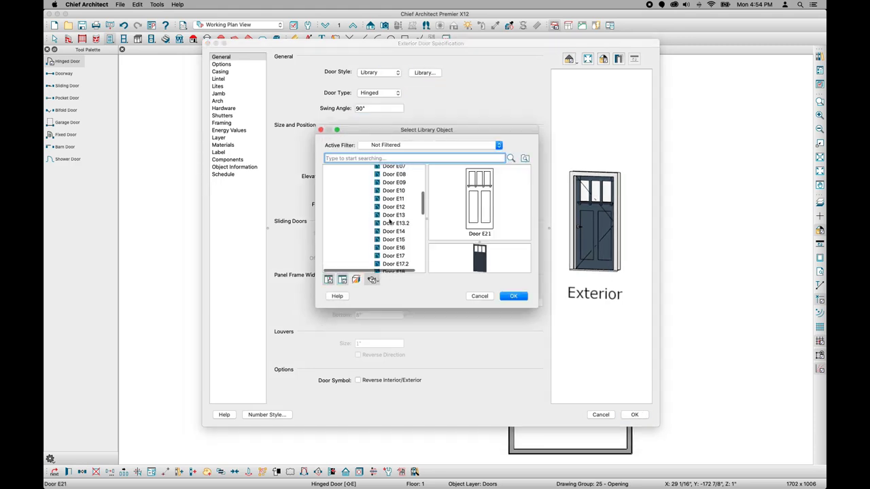
pyautogui.scroll(2, 390, 222)
pyautogui.click(396, 190)
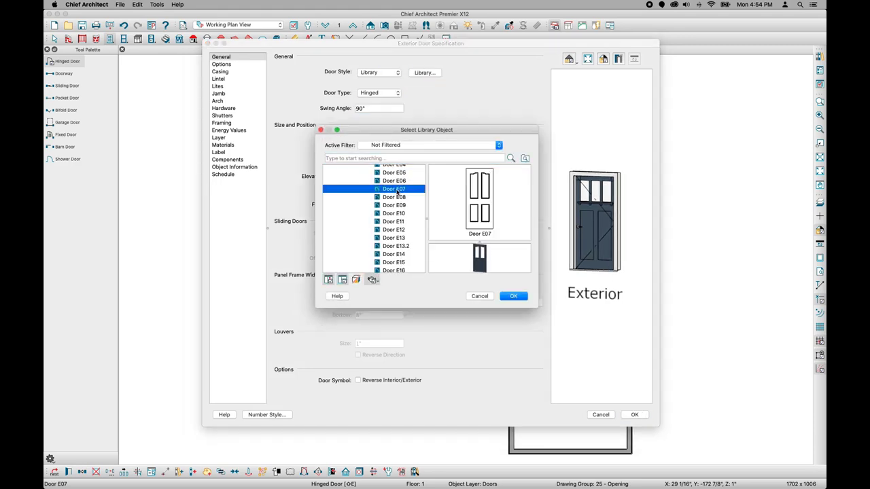
pyautogui.click(516, 297)
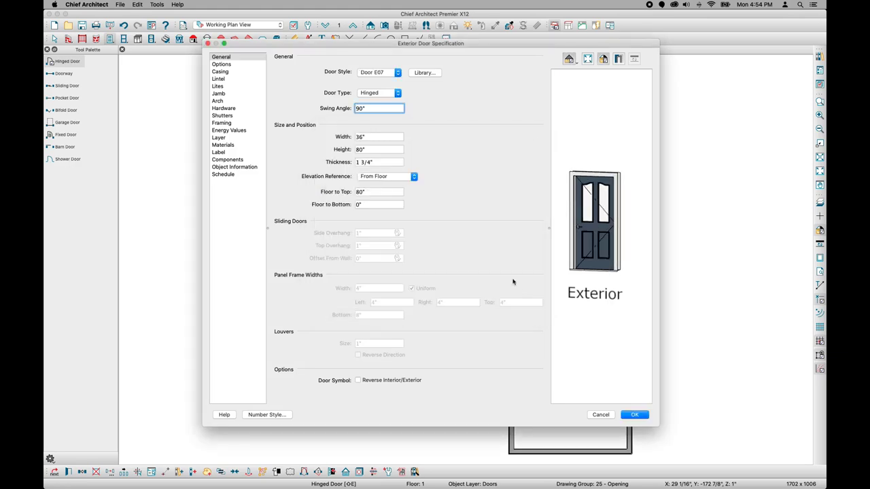
# Review the front door's casing and hardware settings, and apply the door specification
pyautogui.click(236, 74)
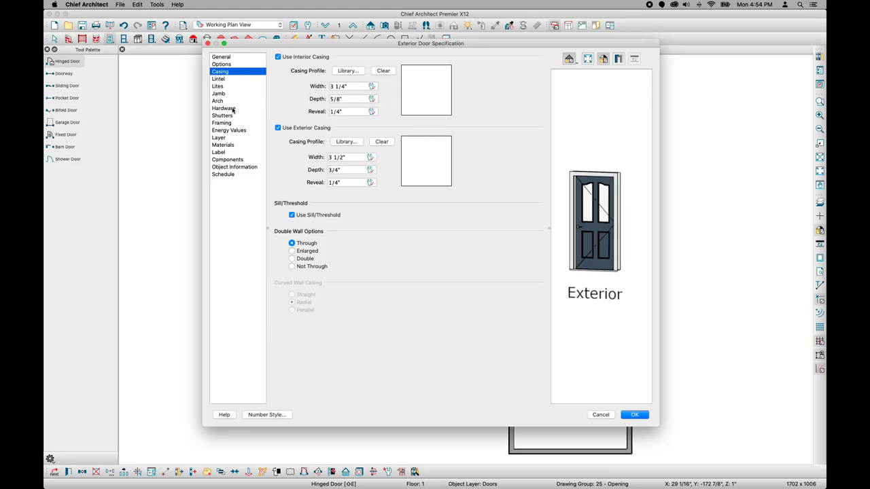
pyautogui.click(234, 109)
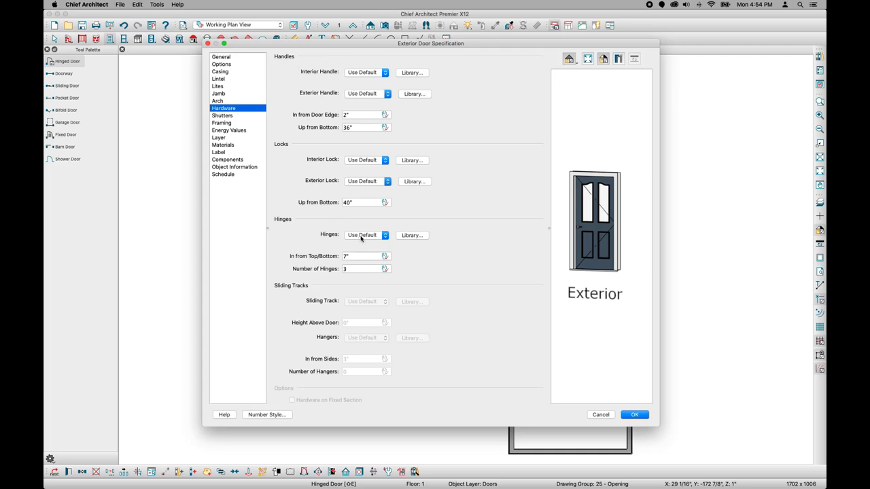
pyautogui.click(634, 416)
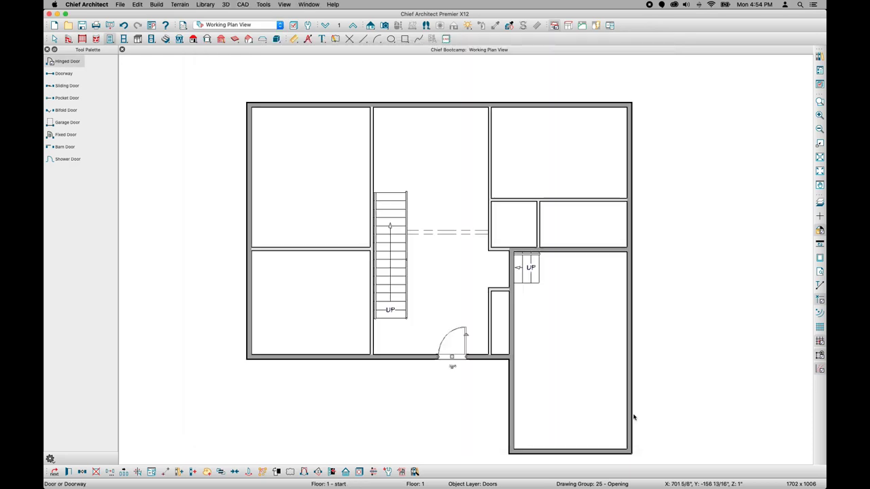
pyautogui.click(473, 405)
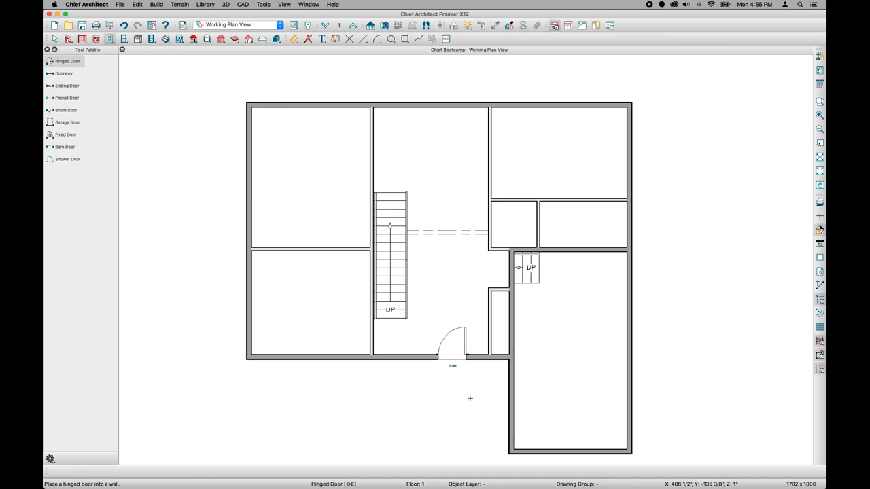
# Place a fixed door as a sidelight in the front wall, directly against the stair side of the front door
pyautogui.click(66, 134)
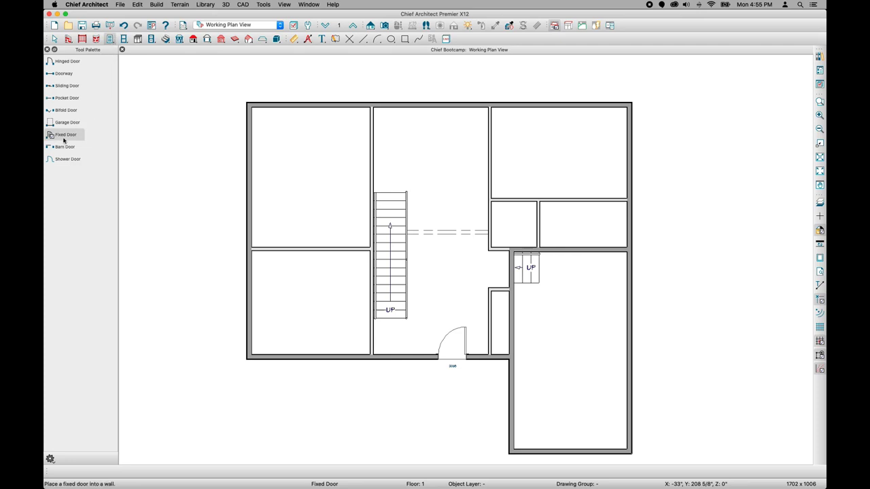
pyautogui.click(415, 357)
pyautogui.moveTo(415, 356)
pyautogui.mouseDown()
pyautogui.moveTo(431, 356)
pyautogui.moveTo(418, 375)
pyautogui.moveTo(431, 357)
pyautogui.mouseUp()
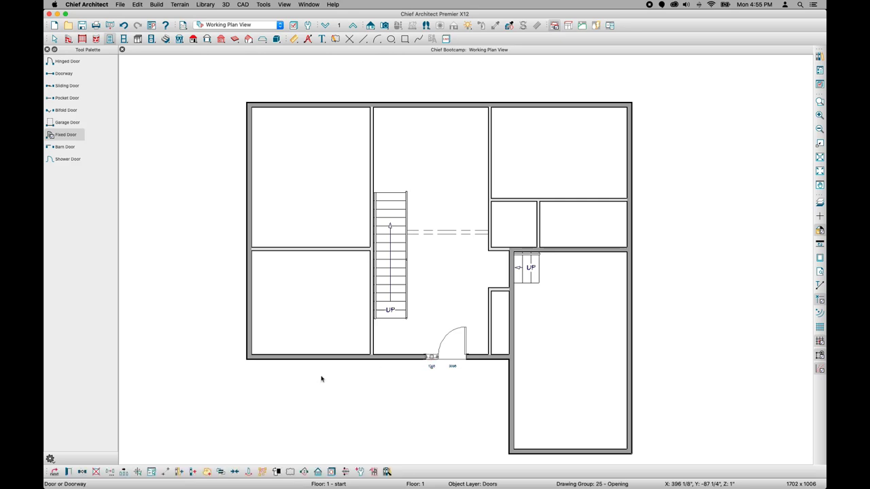
# Set the sidelight to 6 vertical lites and apply its specification
pyautogui.click(68, 471)
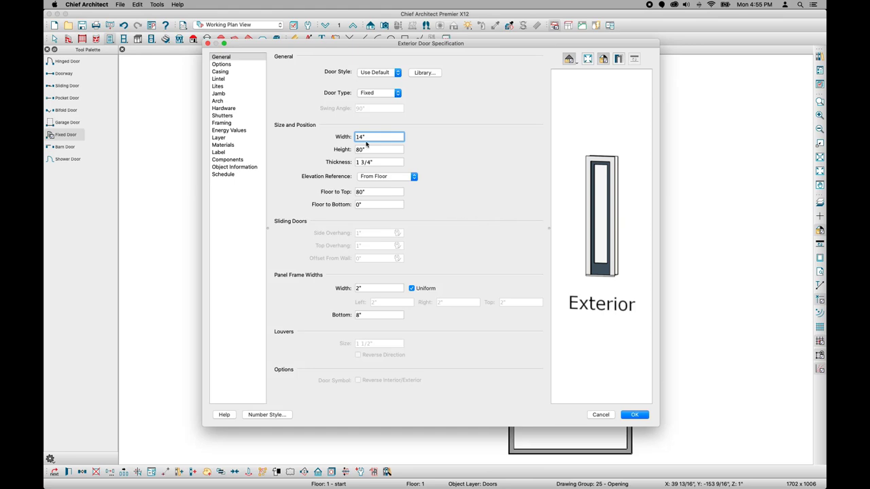
pyautogui.click(232, 87)
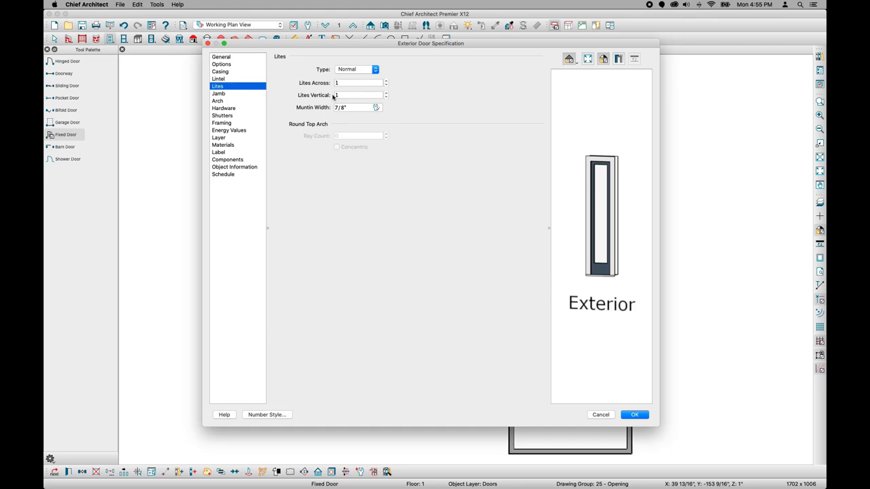
pyautogui.click(385, 94)
pyautogui.click(385, 93)
pyautogui.click(385, 94)
pyautogui.click(386, 93)
pyautogui.click(386, 93)
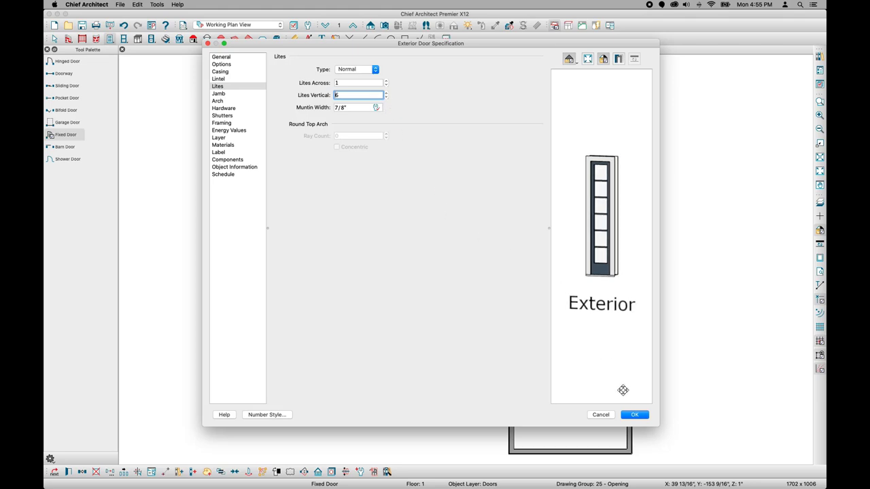
pyautogui.click(635, 415)
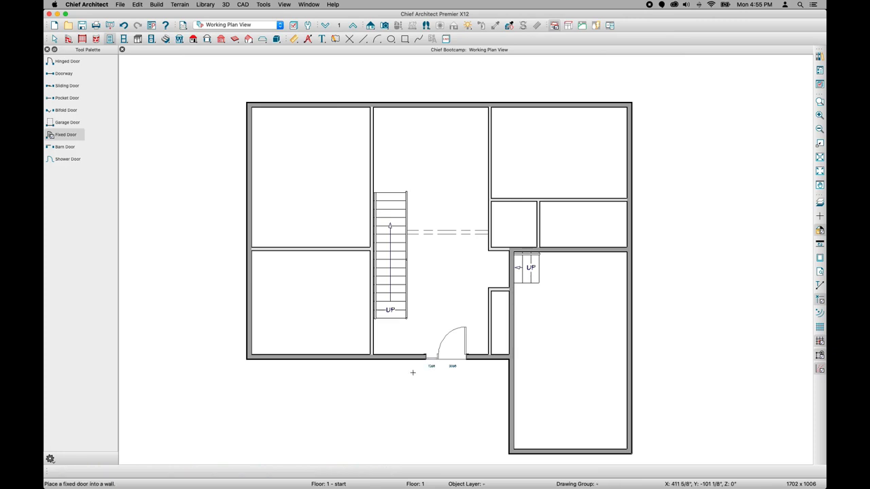
# Create an exterior full camera view of the front door and tile it vertically alongside the plan view
pyautogui.click(384, 25)
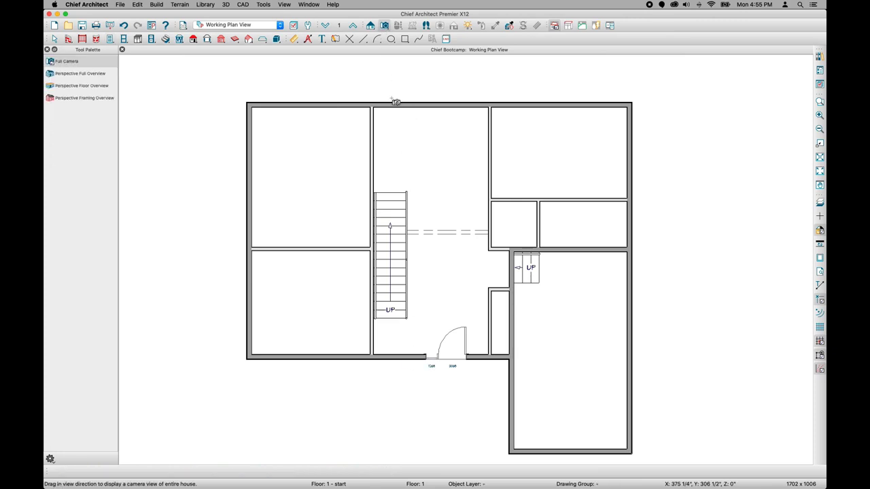
pyautogui.moveTo(374, 434); pyautogui.dragTo(413, 410)
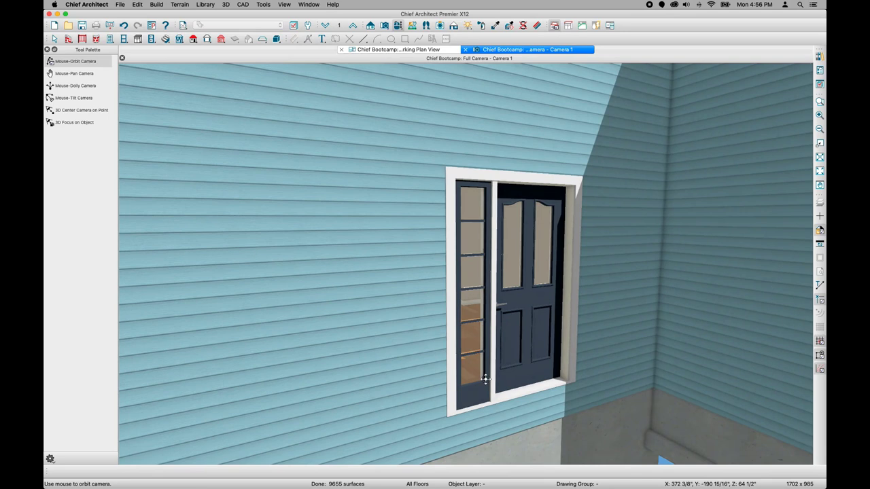
pyautogui.click(310, 4)
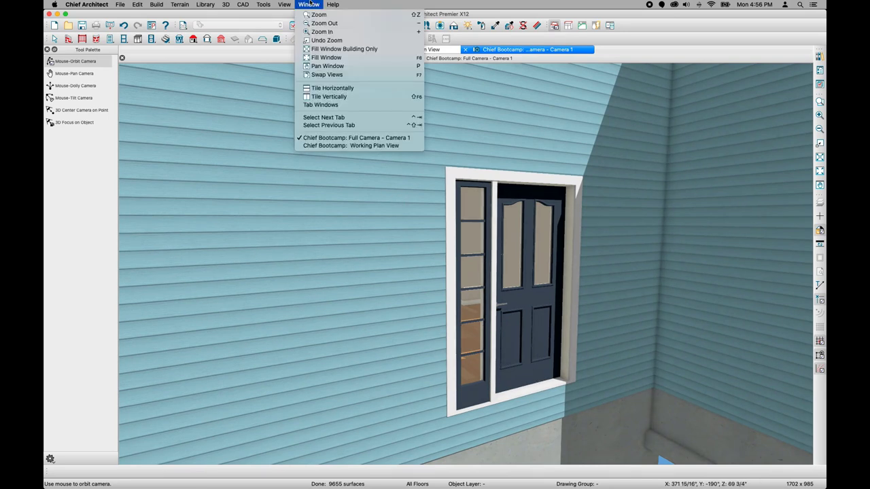
pyautogui.click(321, 97)
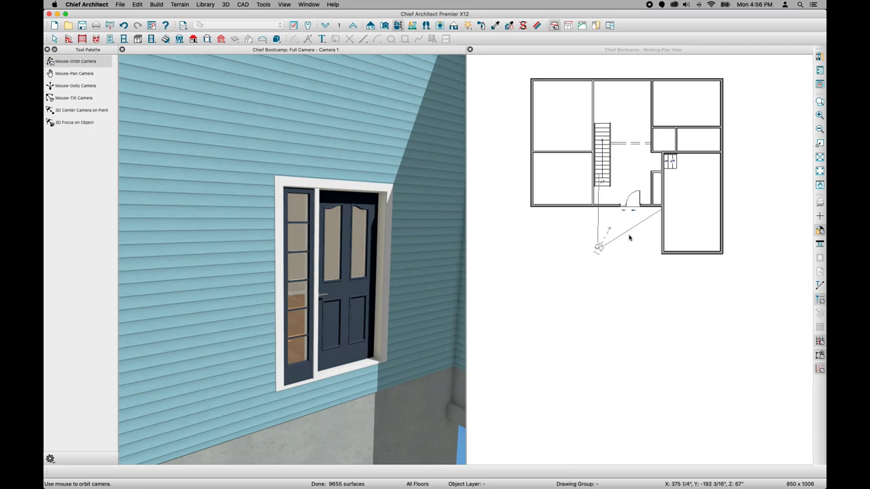
# Examine the front door and its adjoining sidelight in the working plan view
pyautogui.scroll(2, 638, 229)
pyautogui.scroll(2, 639, 229)
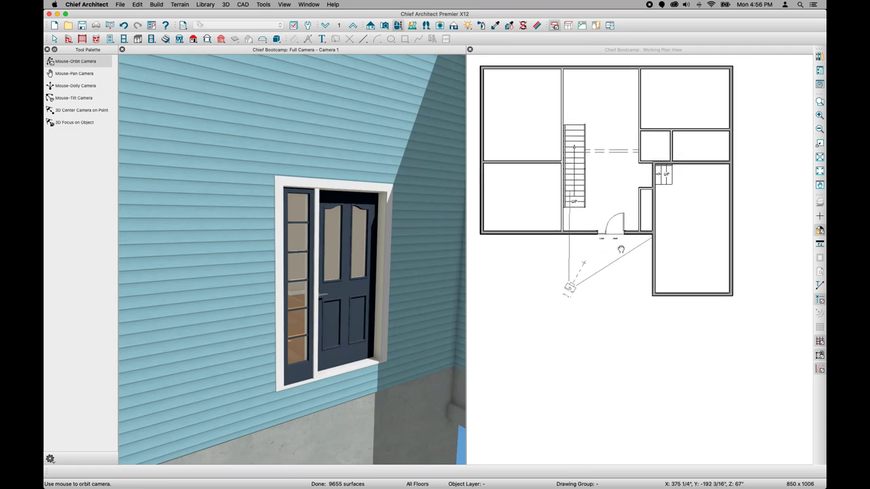
pyautogui.click(612, 258)
pyautogui.scroll(1, 612, 258)
pyautogui.scroll(2, 610, 254)
pyautogui.press('Escape')
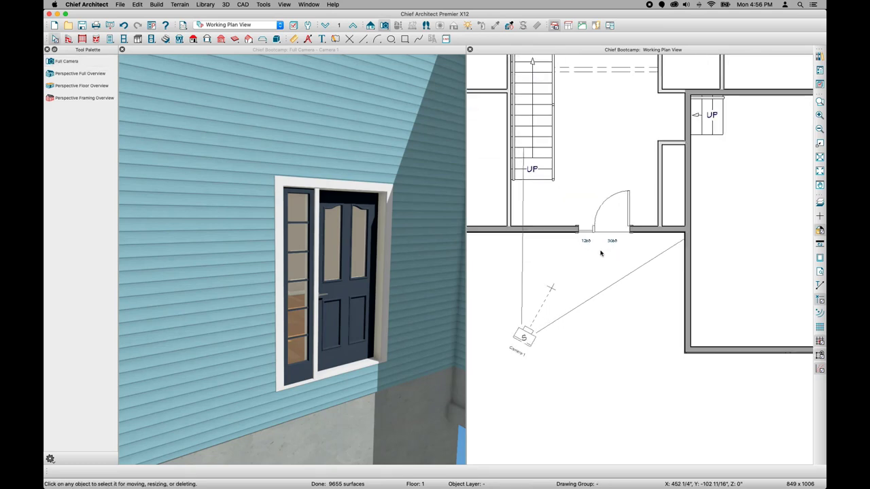
pyautogui.click(586, 232)
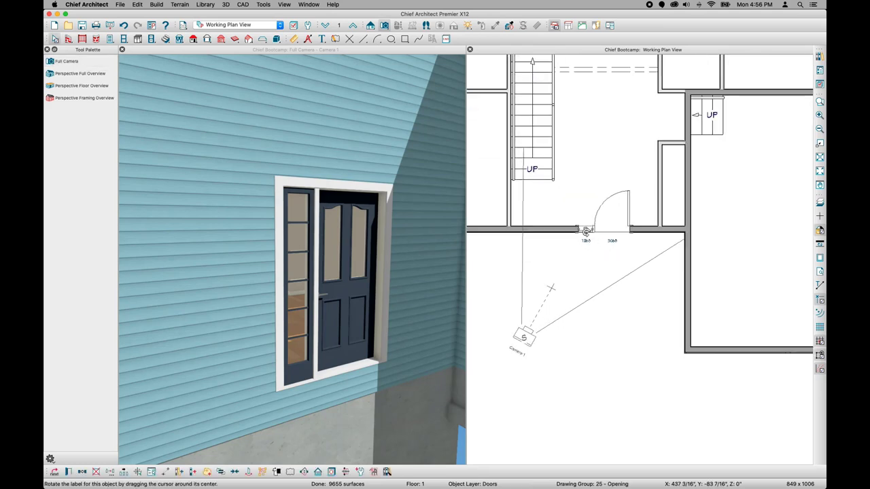
pyautogui.press('Escape')
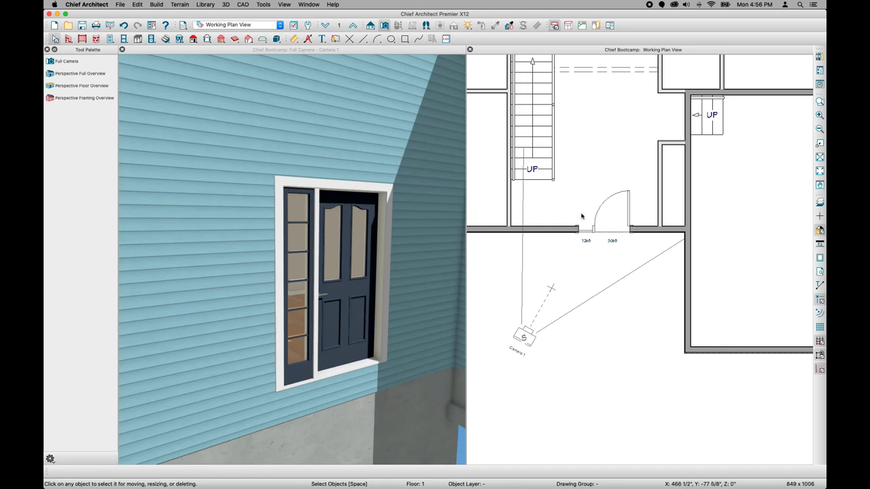
# Try to place a hinged door in the front wall on the side of the entry door without a sidelight
pyautogui.click(110, 39)
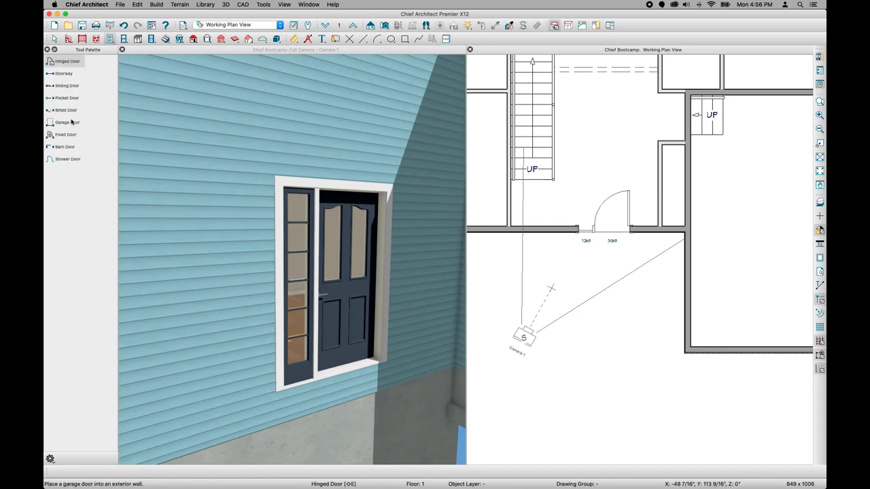
pyautogui.click(639, 231)
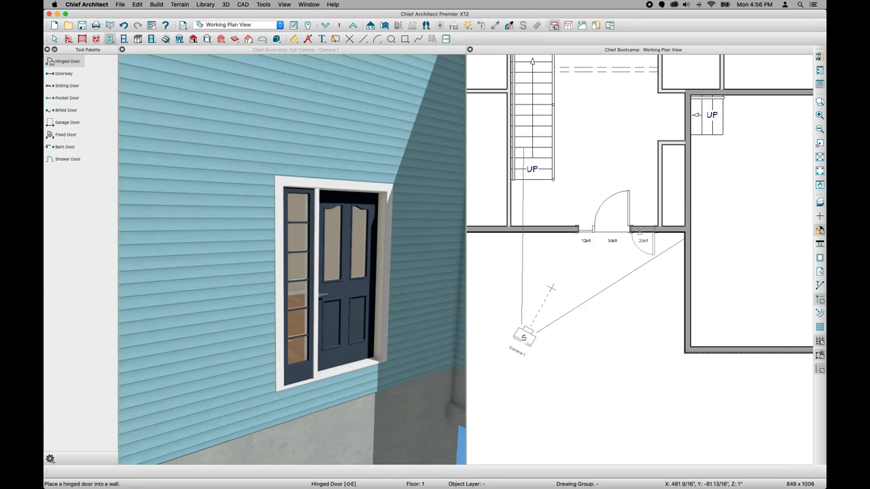
pyautogui.press('super+z')
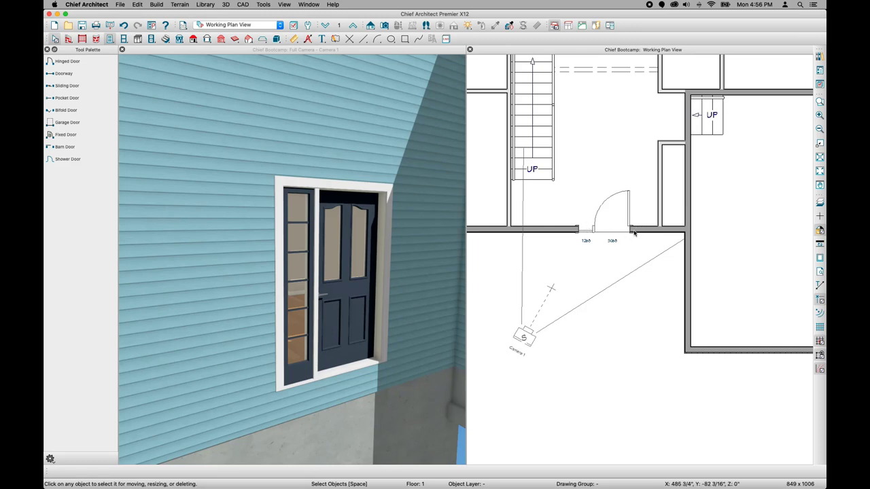
# Copy the sidelight and reflect the copy about the front door so a matching sidelight sits on its other side
pyautogui.click(583, 231)
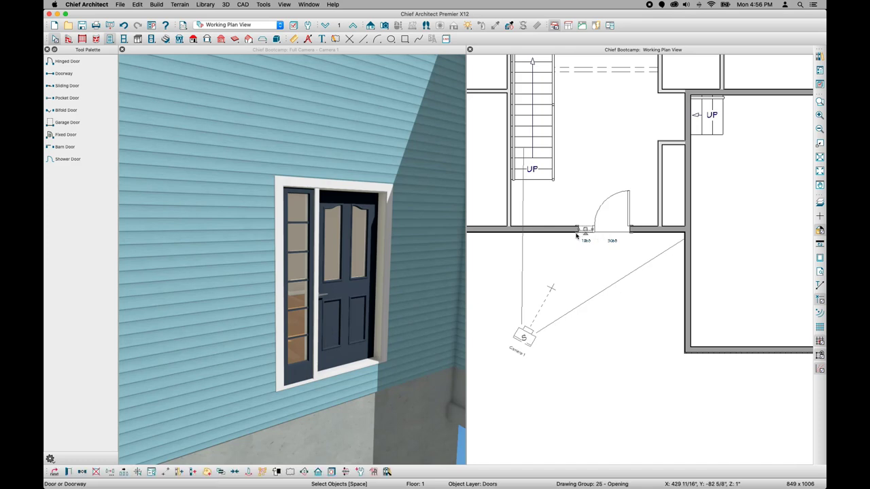
pyautogui.click(81, 473)
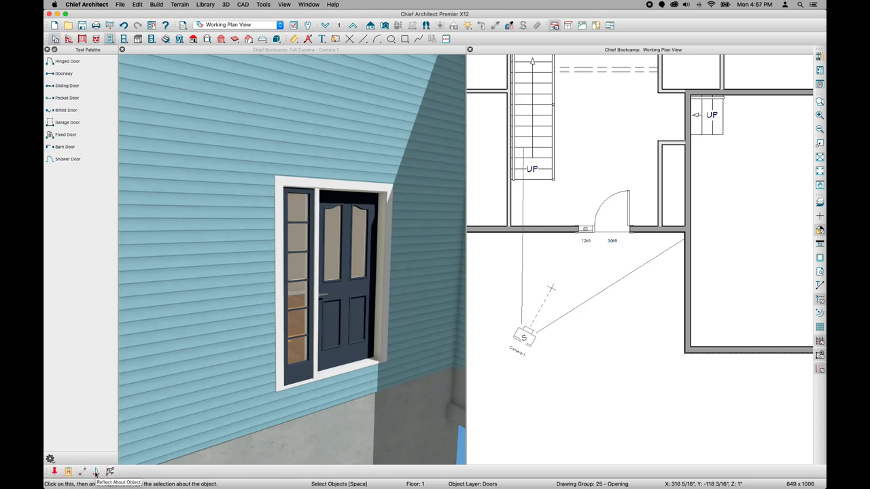
pyautogui.click(96, 472)
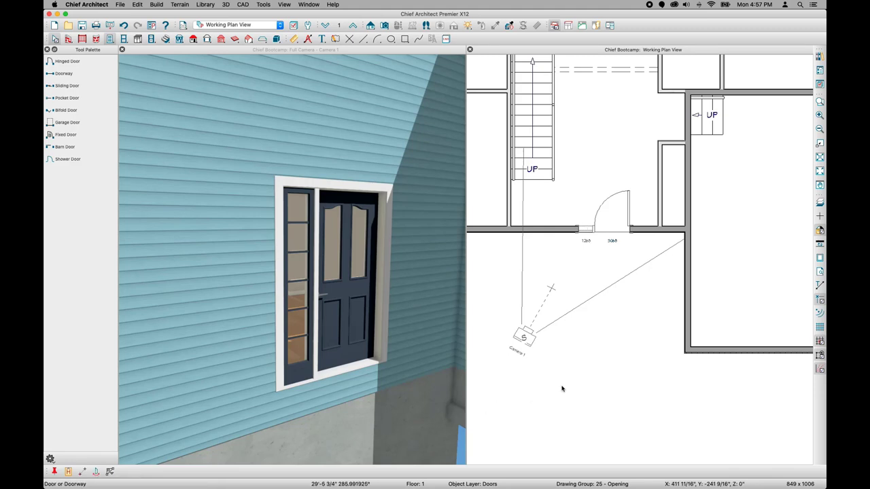
pyautogui.click(613, 230)
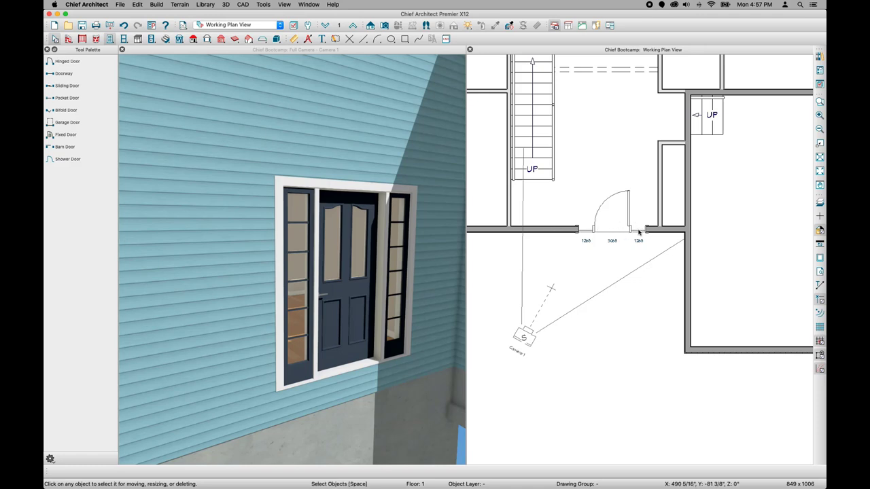
# Close the camera view and place an outward-swinging hinged door in the rear exterior wall of the upper-left room
pyautogui.click(121, 50)
pyautogui.scroll(-4, 424, 244)
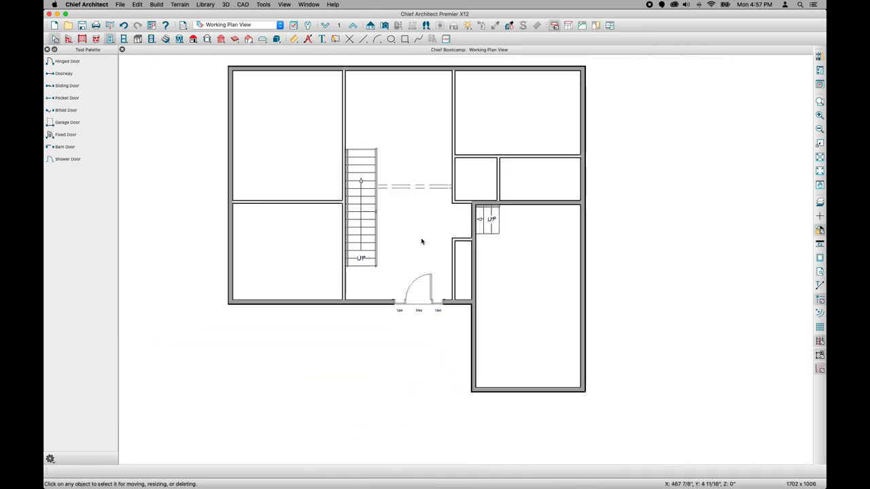
pyautogui.moveTo(315, 155); pyautogui.dragTo(312, 249, button='middle')
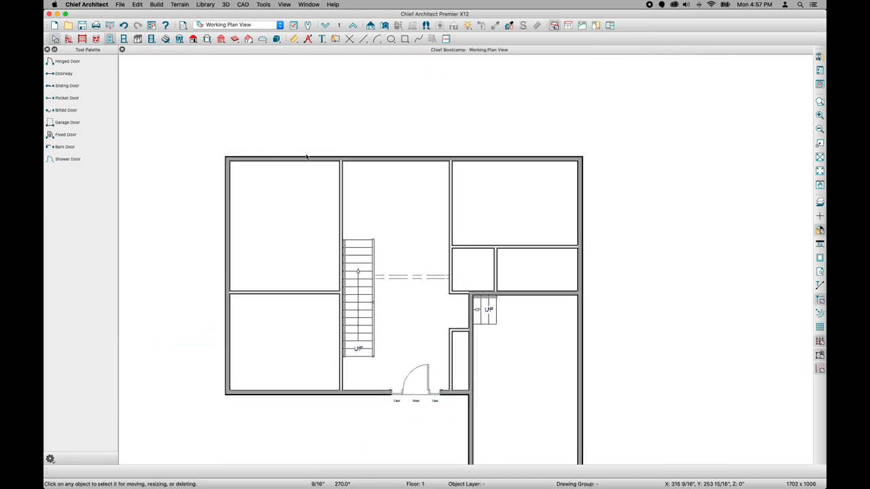
pyautogui.scroll(4, 272, 167)
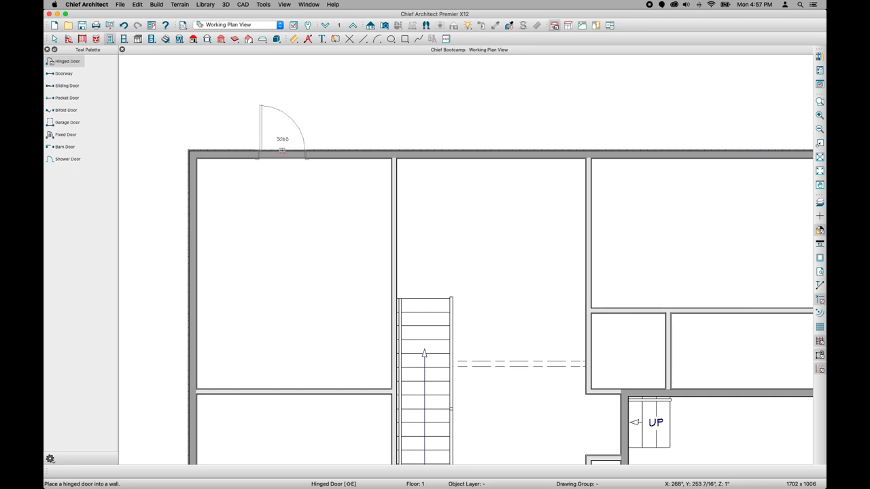
pyautogui.click(278, 141)
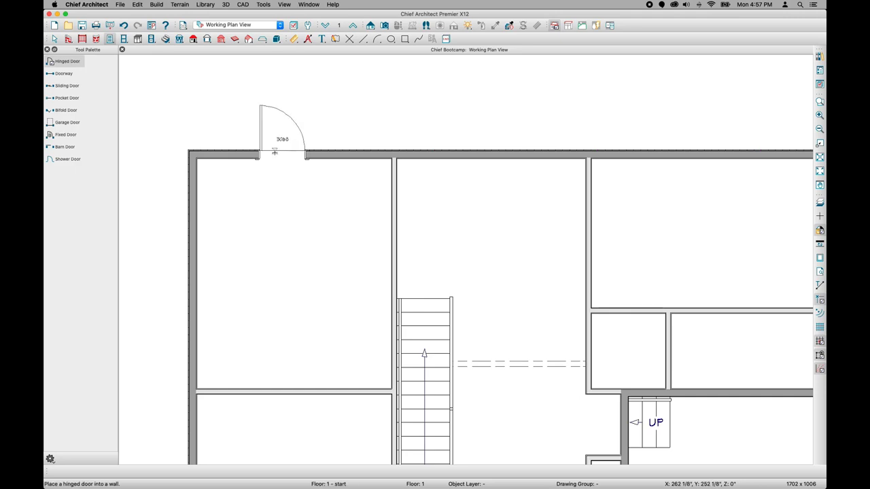
# Stretch the new rear door into a double door and set its width to 72 inches
pyautogui.click(268, 155)
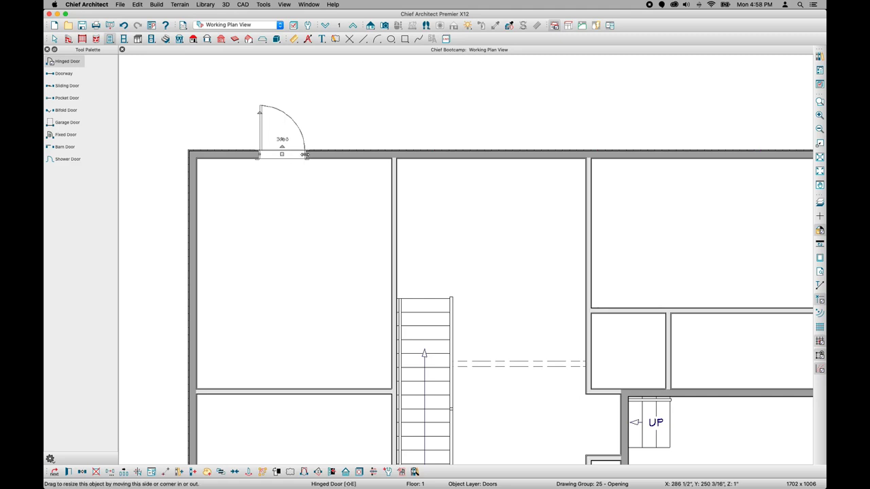
pyautogui.moveTo(306, 155); pyautogui.dragTo(348, 155)
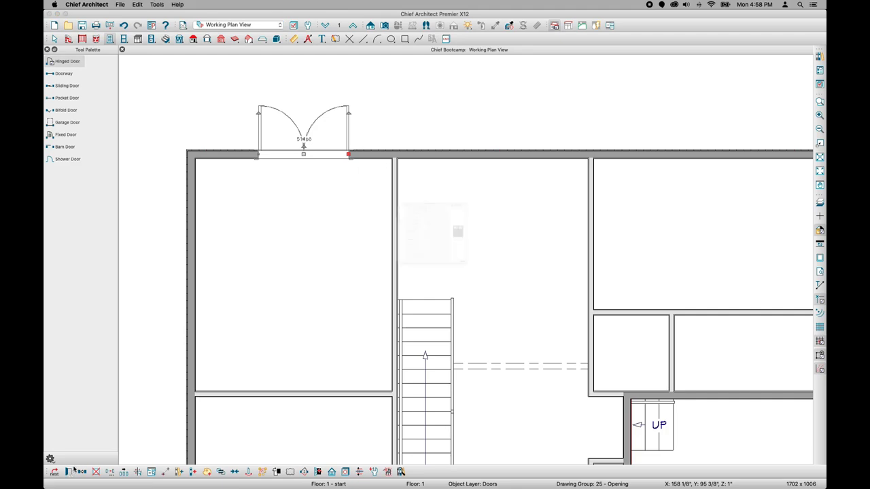
pyautogui.click(69, 473)
pyautogui.doubleClick(373, 136)
pyautogui.write('7')
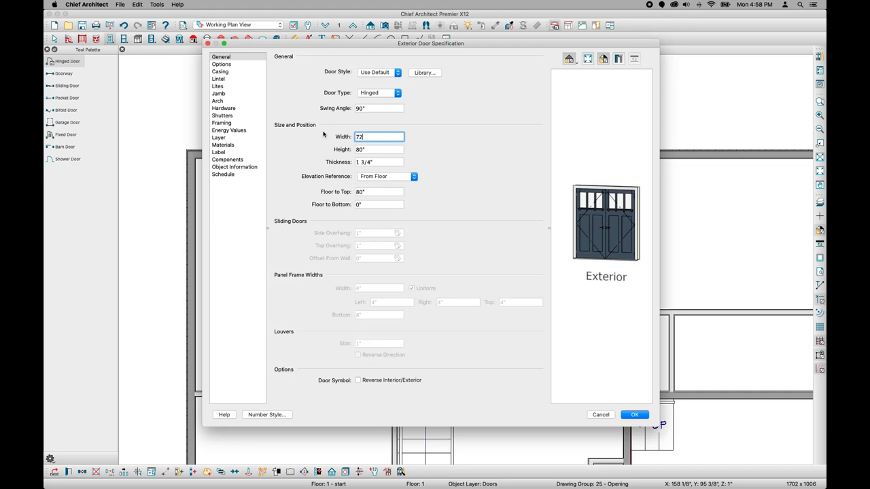
pyautogui.write('2')
pyautogui.press('Tab')
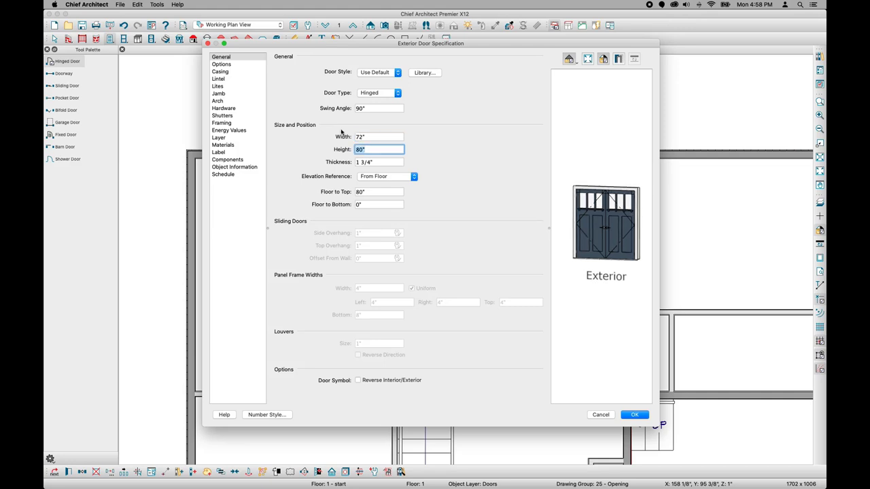
# Change the rear double door's style to Glass Panel and accept the specification
pyautogui.click(397, 73)
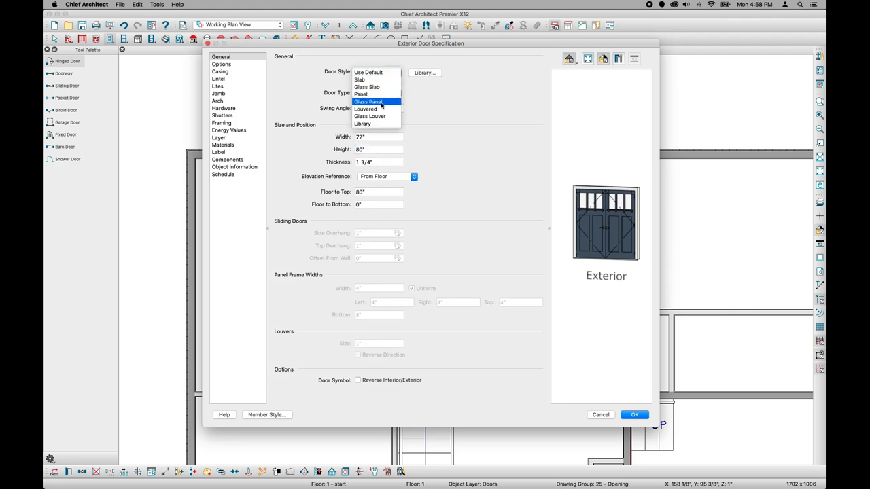
pyautogui.click(380, 102)
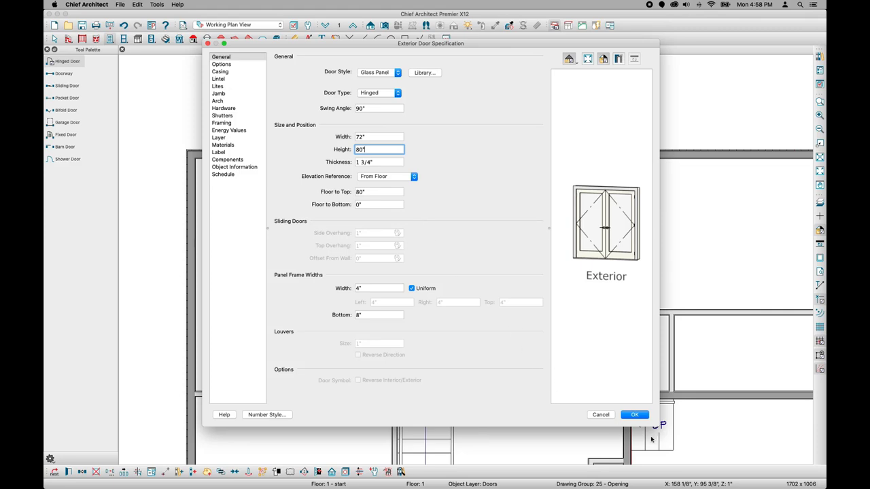
pyautogui.click(636, 416)
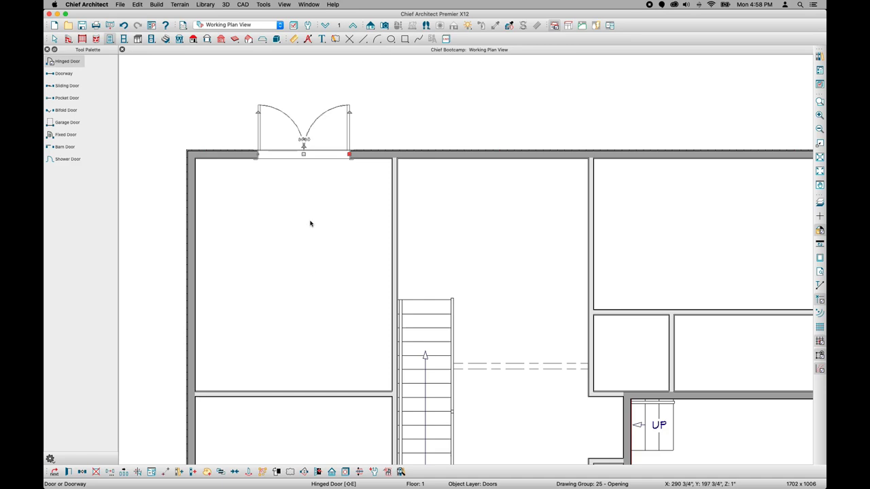
# Center the rear double door on the upper-left room and reverse it to swing into the room
pyautogui.click(235, 474)
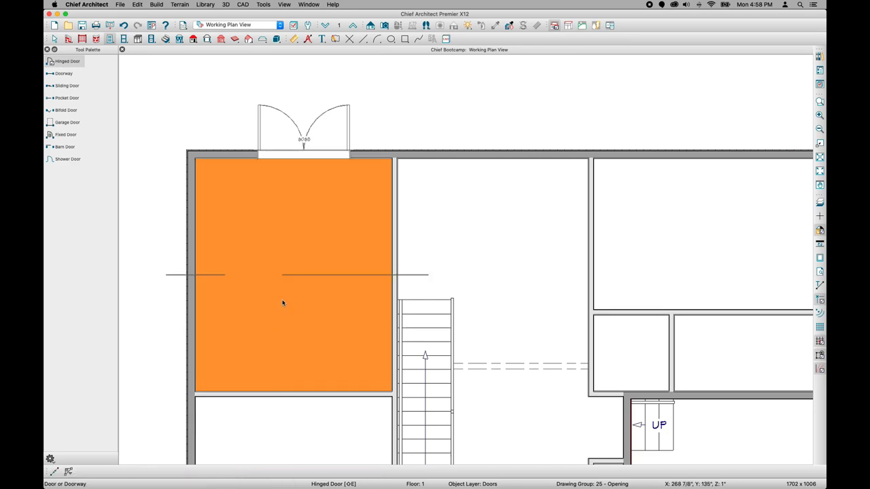
pyautogui.click(289, 227)
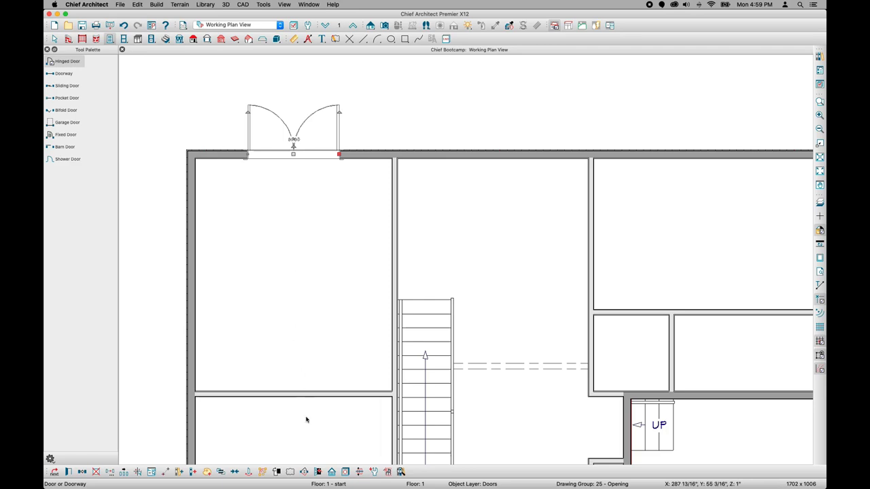
pyautogui.click(304, 472)
pyautogui.press('Escape')
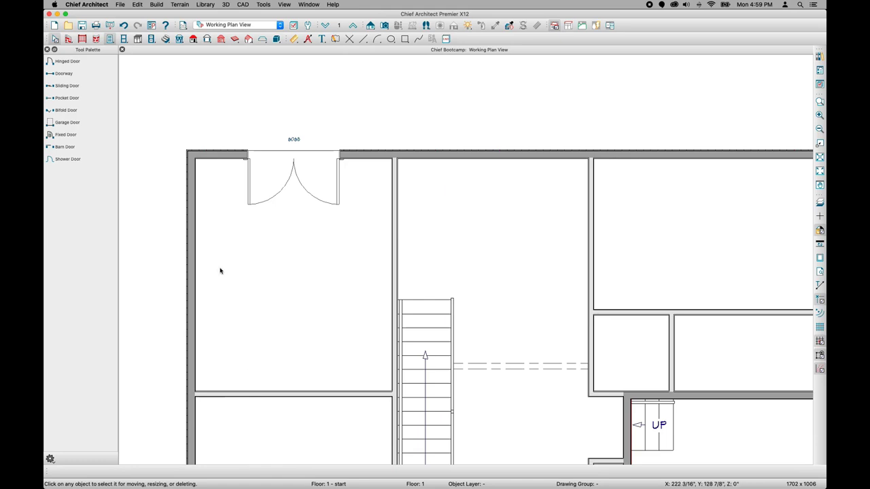
# Place doorways in the wall between the two left rooms and in the upper-left room's wall beyond the stairs
pyautogui.click(64, 73)
pyautogui.click(344, 394)
pyautogui.click(395, 226)
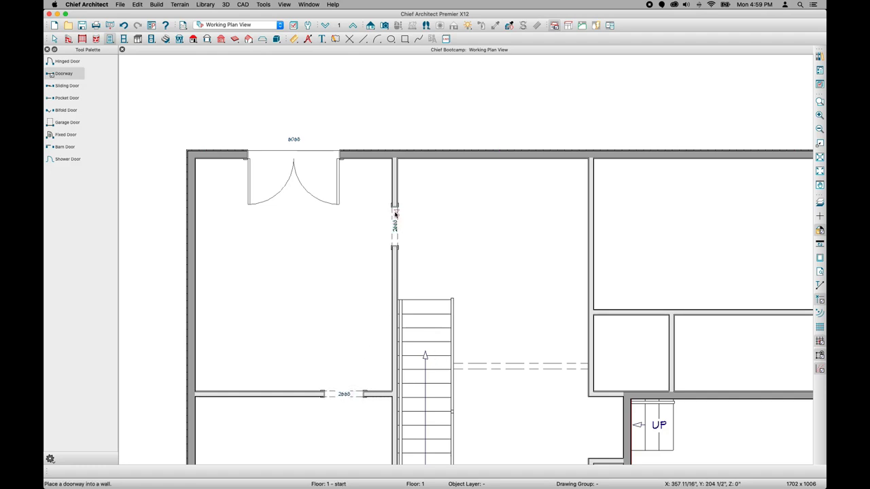
# Set the width of the doorway in the upper-left room's stair-side wall to 72 inches
pyautogui.doubleClick(394, 223)
pyautogui.write('60')
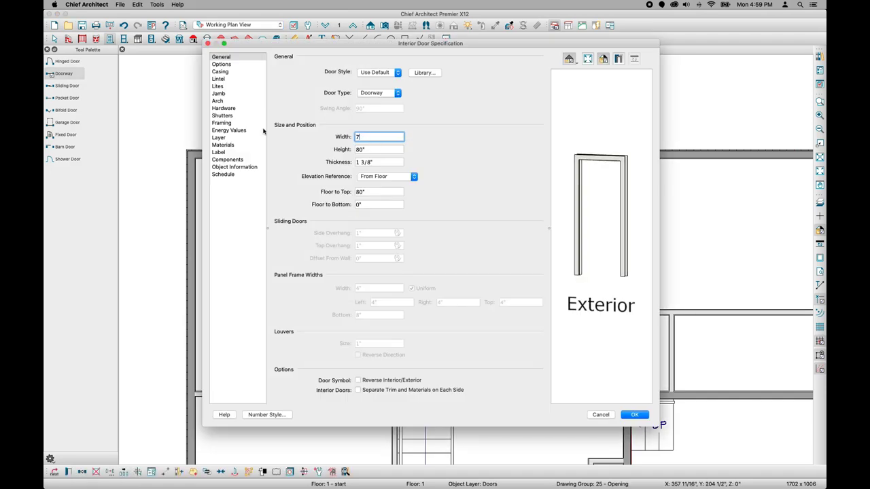
pyautogui.press('Return')
# Place a hinged door swinging into the upper-right room from the hall, and another from that room into the small room below it
pyautogui.scroll(-5, 628, 342)
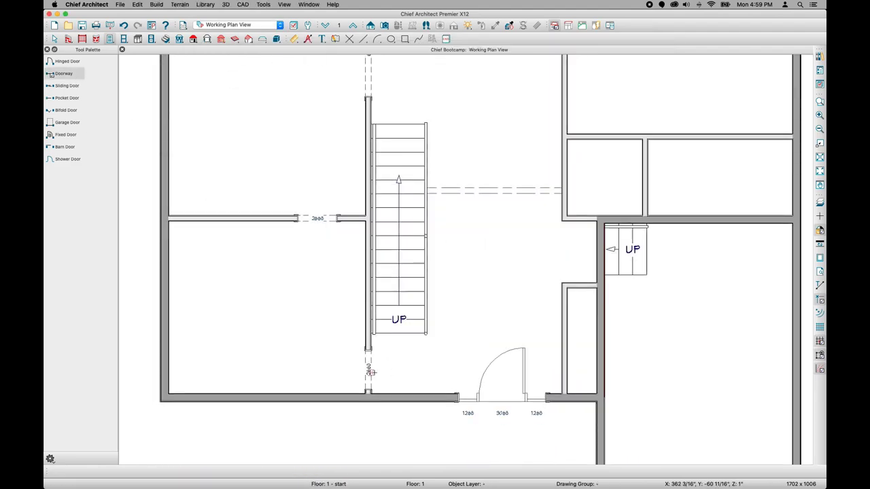
pyautogui.moveTo(499, 305); pyautogui.dragTo(322, 424, button='middle')
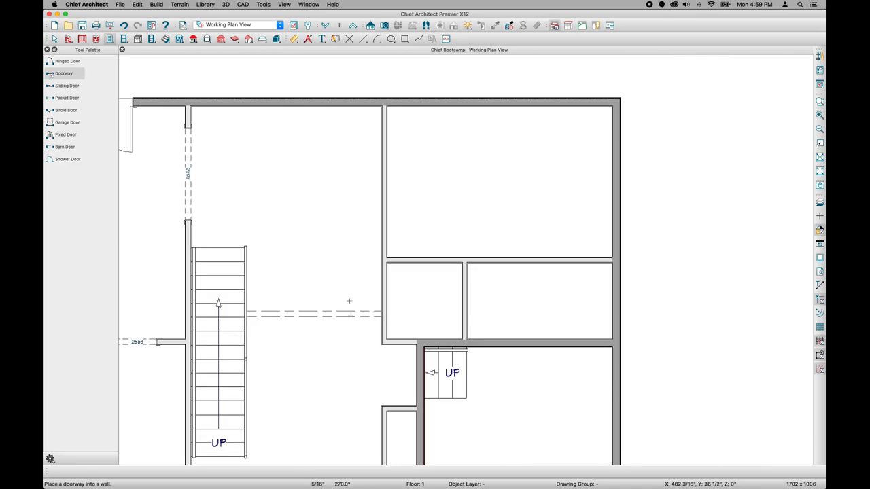
pyautogui.click(63, 62)
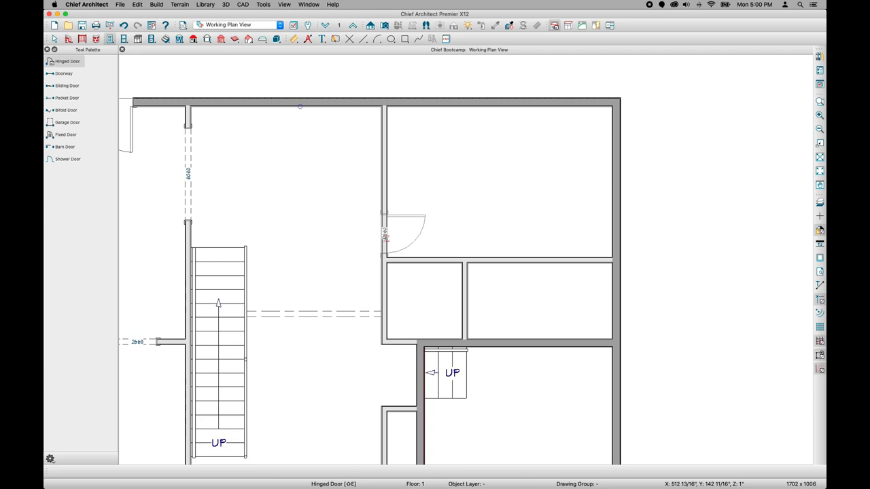
pyautogui.moveTo(384, 234); pyautogui.dragTo(385, 235)
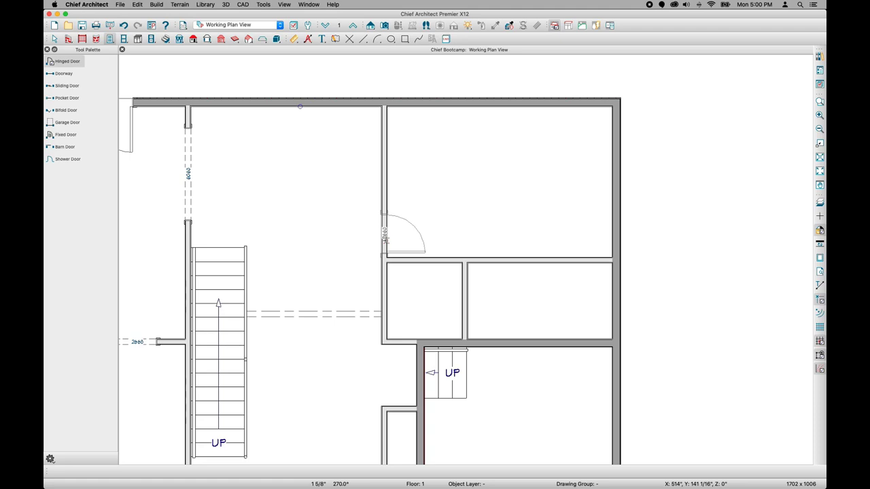
pyautogui.moveTo(384, 236); pyautogui.dragTo(382, 236)
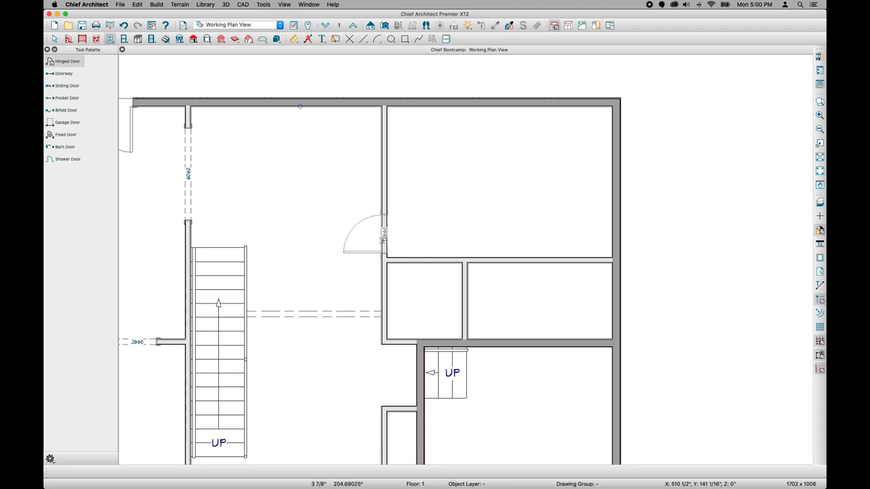
pyautogui.moveTo(383, 236)
pyautogui.mouseDown()
pyautogui.moveTo(384, 223)
pyautogui.moveTo(386, 242)
pyautogui.mouseUp()
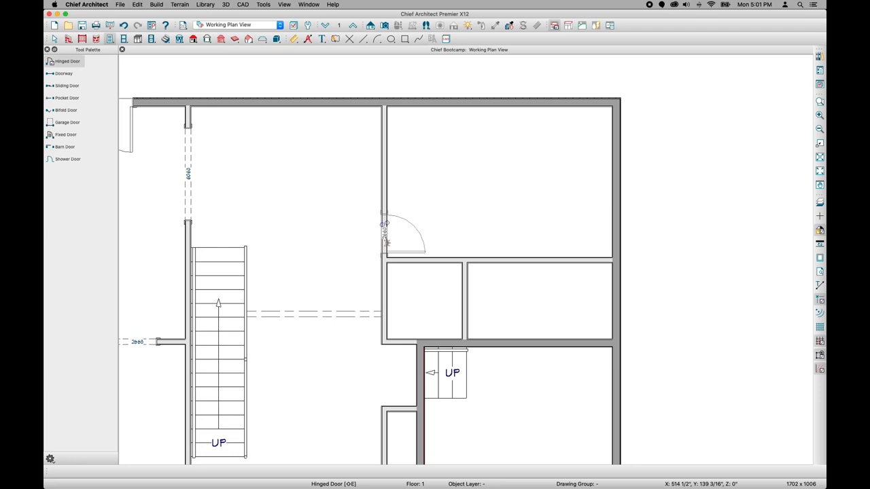
pyautogui.click(387, 243)
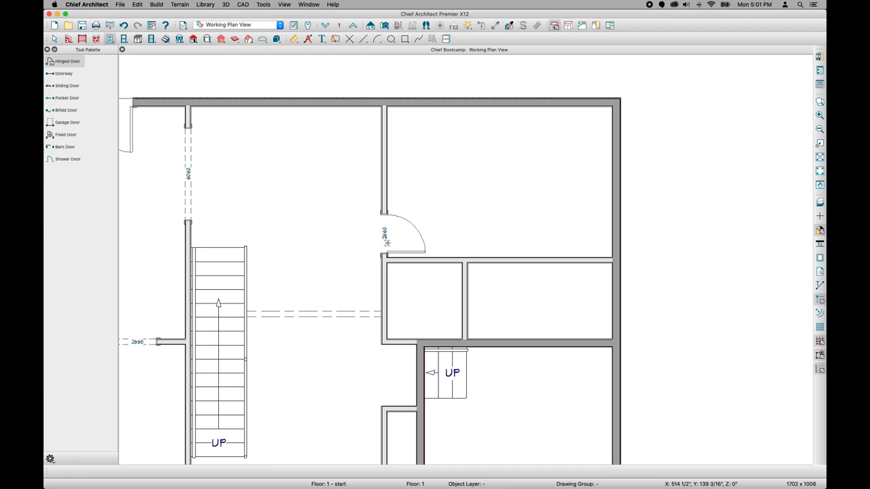
pyautogui.click(397, 264)
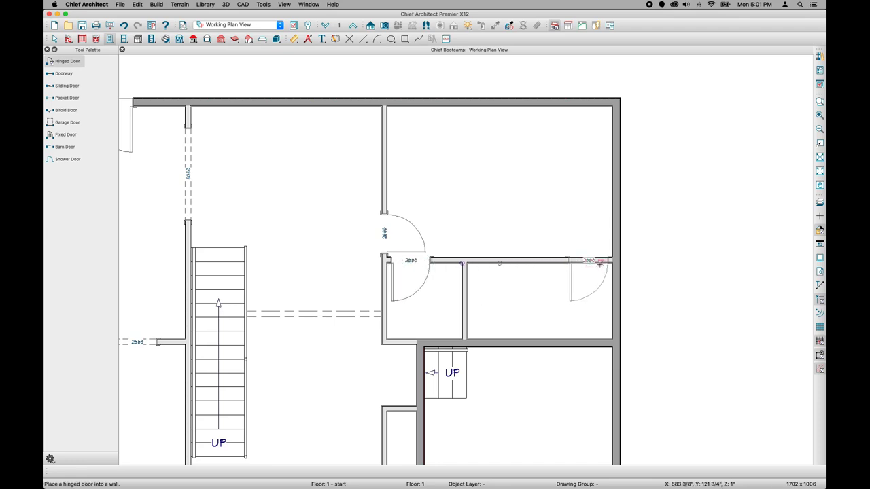
# Place a hinged door from the upper-right room into the small room by the outer wall, and a bifold door in the front entry closet's wall
pyautogui.click(598, 263)
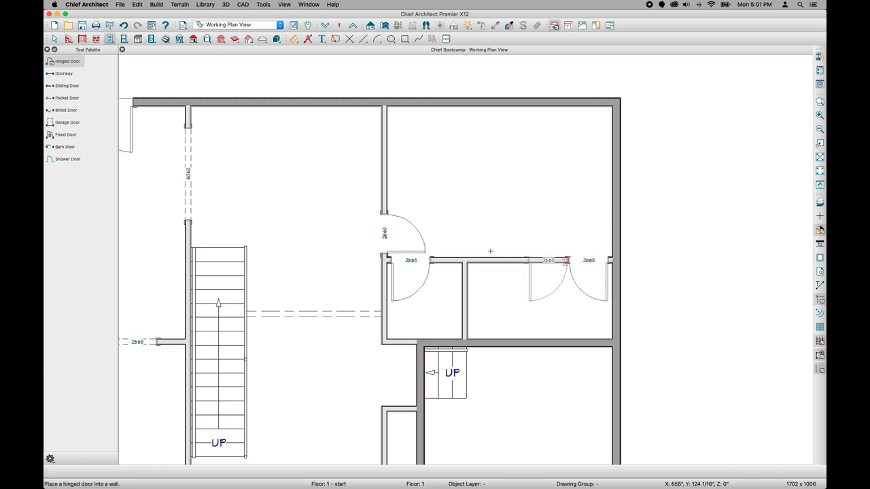
pyautogui.scroll(-1, 427, 386)
pyautogui.scroll(-5, 427, 386)
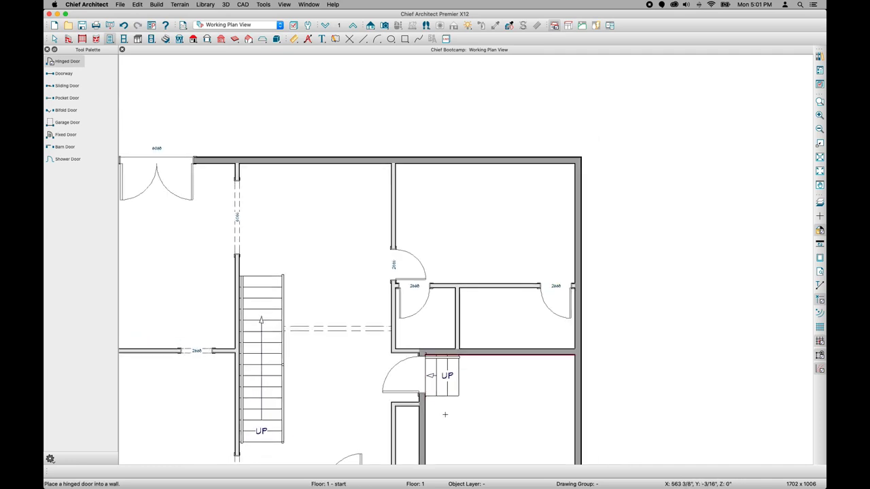
pyautogui.click(65, 110)
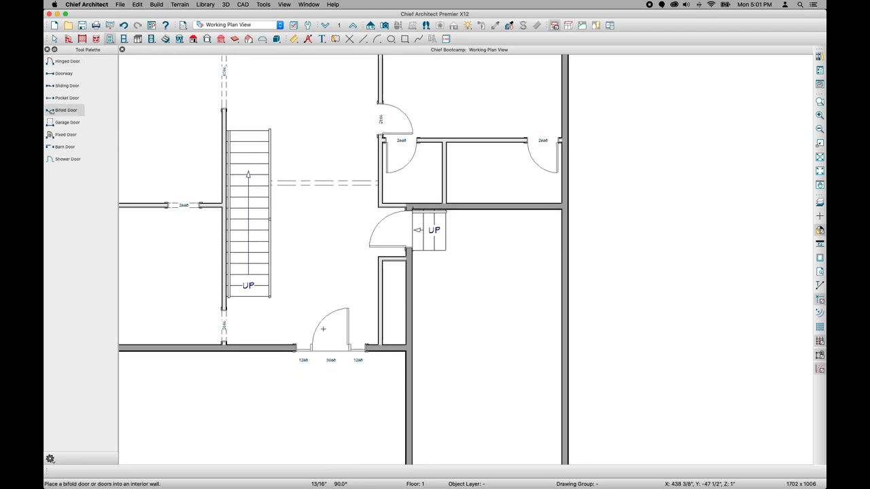
pyautogui.click(378, 303)
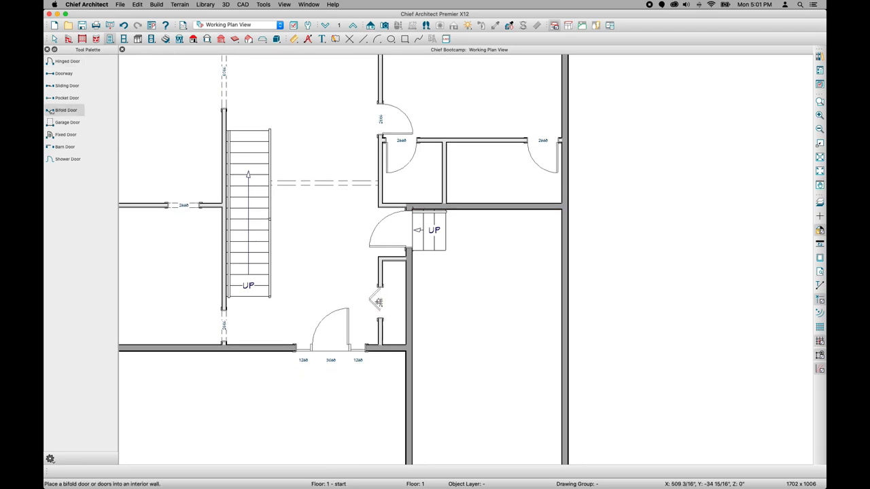
# Set the entry closet's bifold door width to 60 inches and center the door on the closet
pyautogui.click(380, 303)
pyautogui.moveTo(379, 287); pyautogui.dragTo(379, 272)
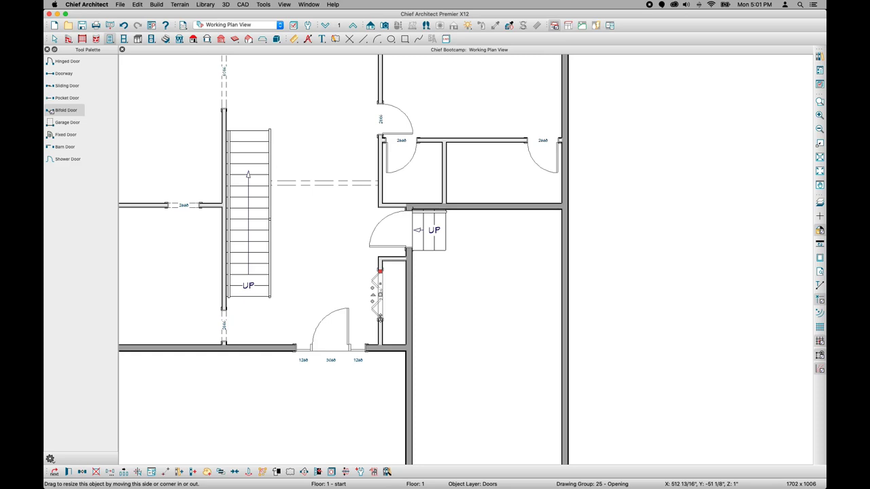
pyautogui.doubleClick(375, 298)
pyautogui.doubleClick(373, 138)
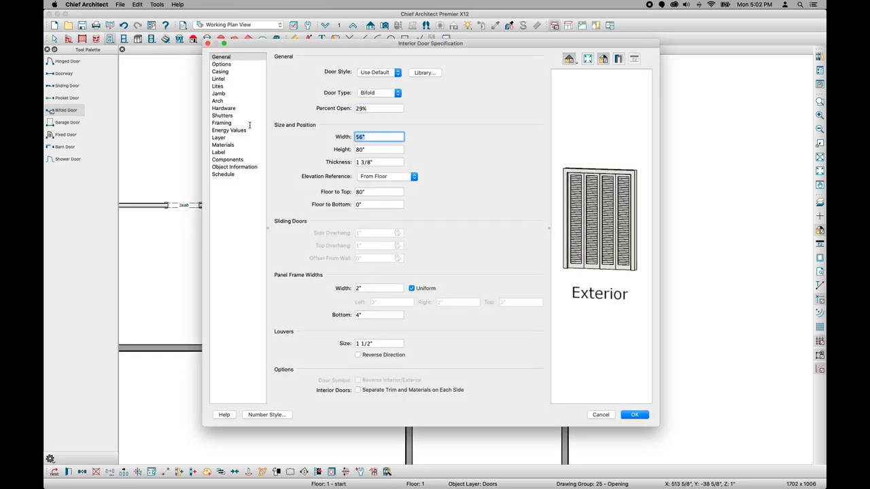
pyautogui.write('60')
pyautogui.press('Tab')
pyautogui.press('Return')
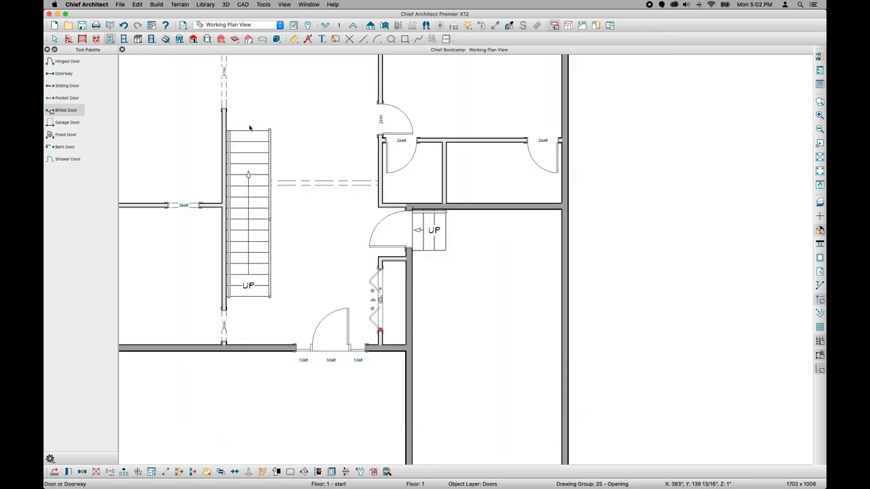
pyautogui.press('Escape')
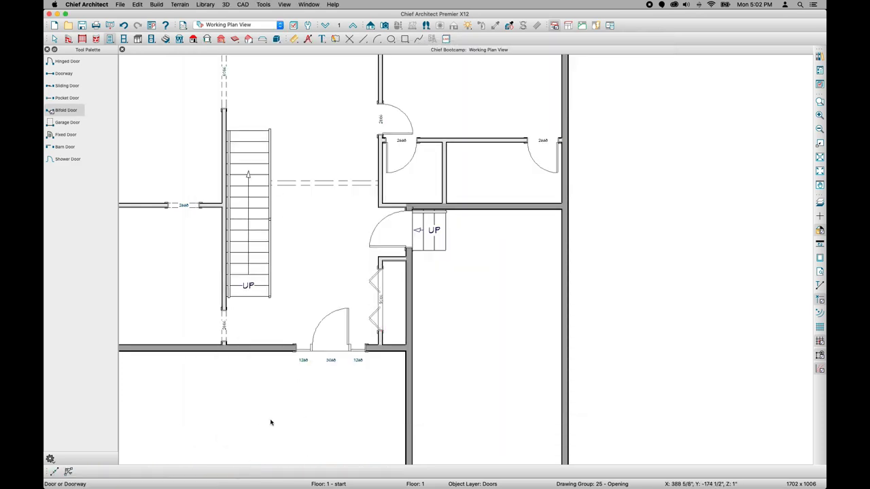
pyautogui.click(391, 306)
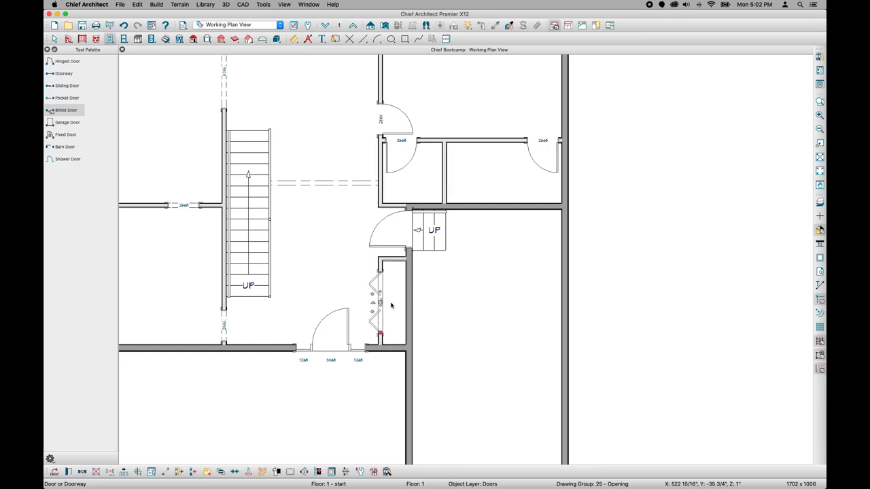
pyautogui.press('Escape')
# Place a garage door in the middle of the garage's front wall
pyautogui.moveTo(499, 357); pyautogui.dragTo(449, 227, button='middle')
pyautogui.click(66, 123)
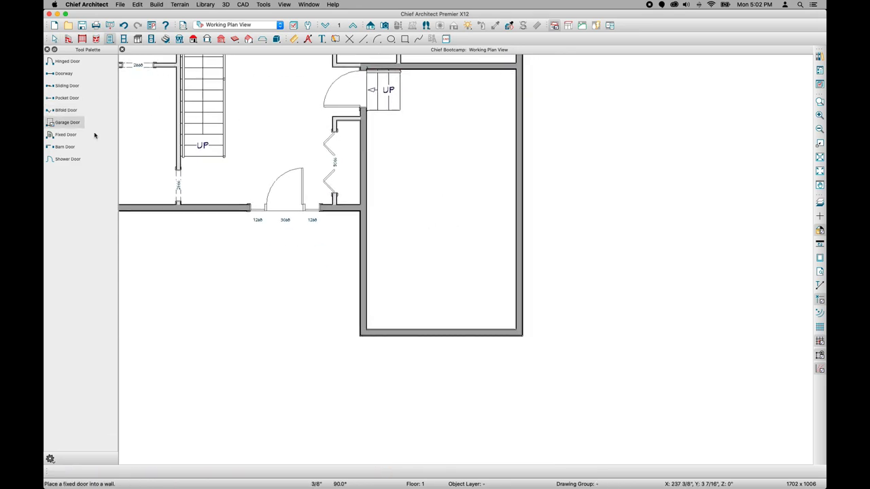
pyautogui.click(441, 331)
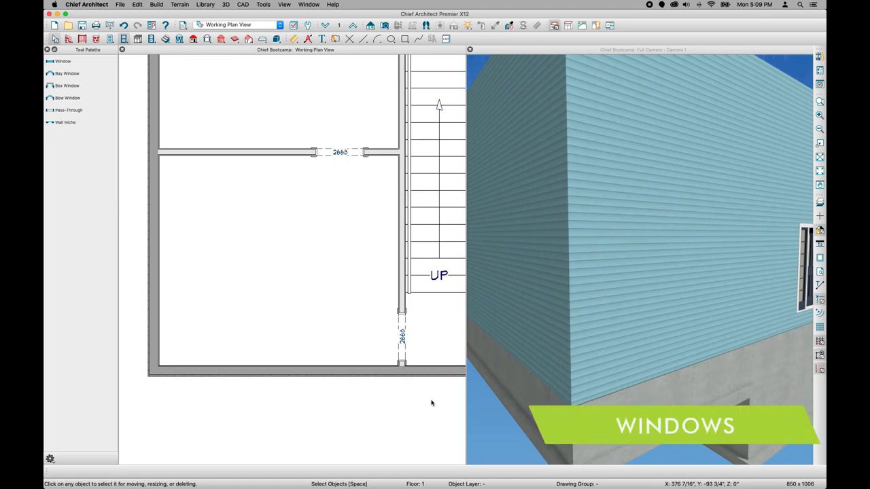
# Place a standard window in the lower-left room's front exterior wall, near the doorway to the stair hall
pyautogui.scroll(-1, 431, 403)
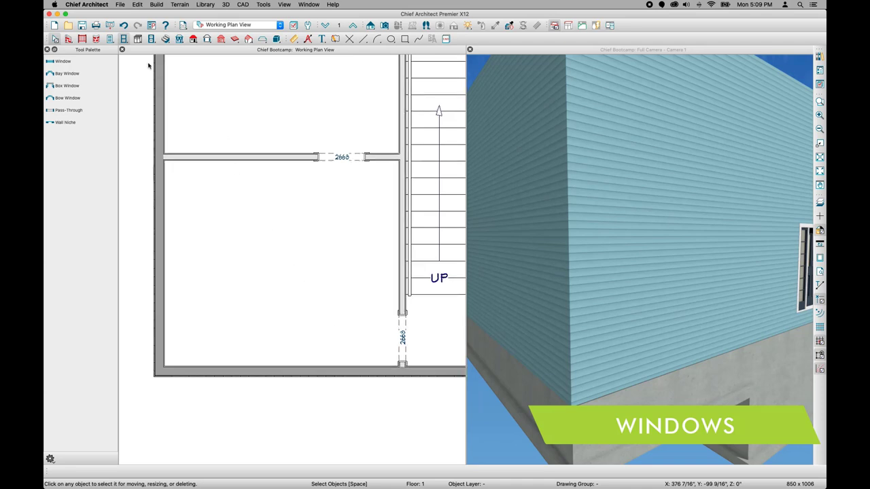
pyautogui.click(125, 40)
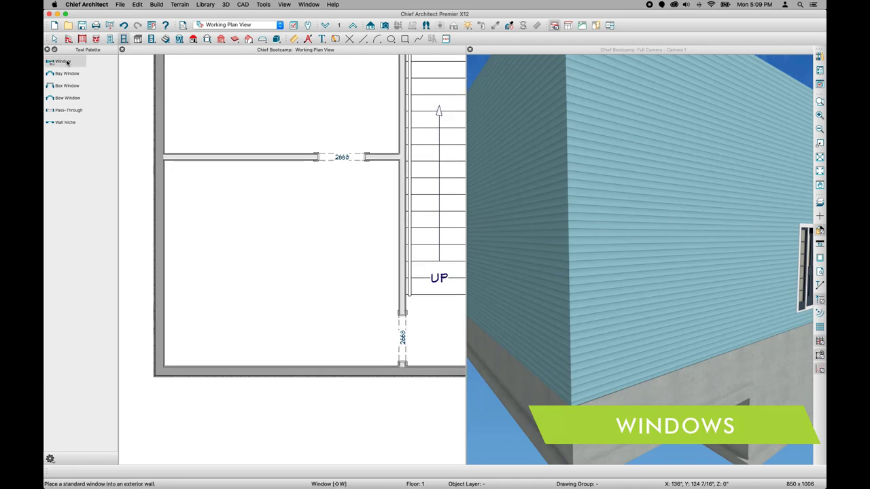
pyautogui.click(348, 372)
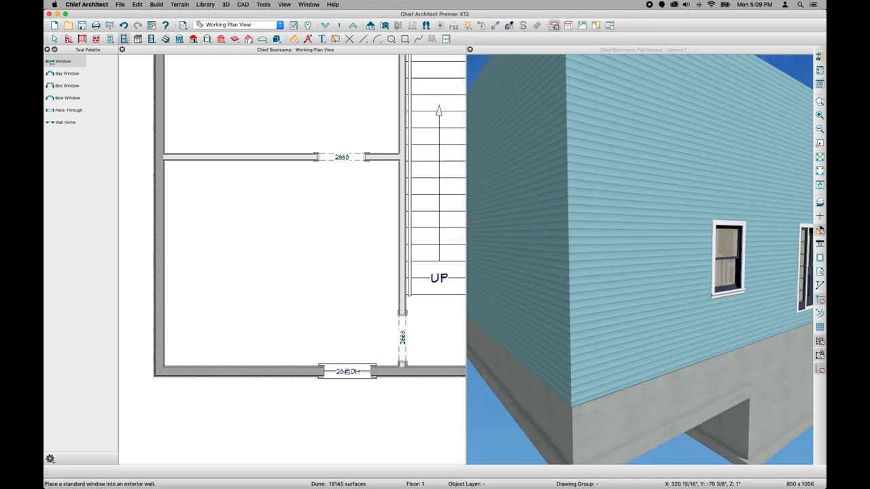
pyautogui.press('Escape')
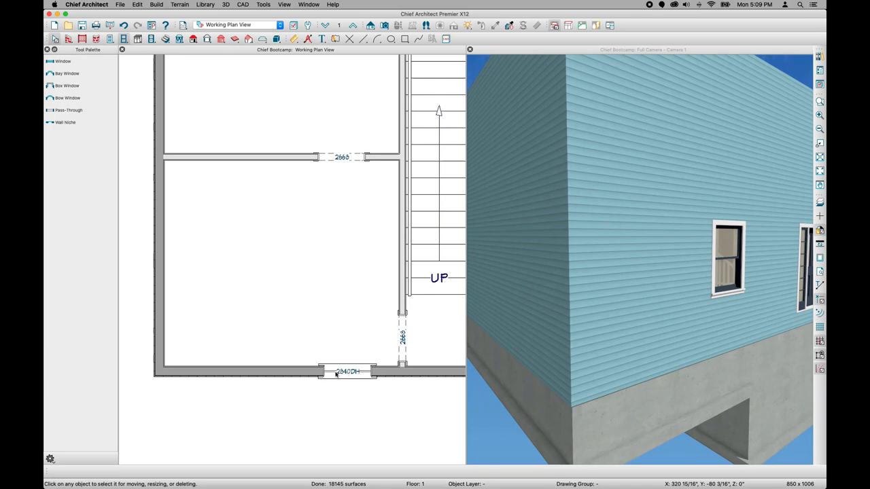
# Set the front-wall window's width to 30 inches and height to 60 inches in its specification
pyautogui.click(333, 374)
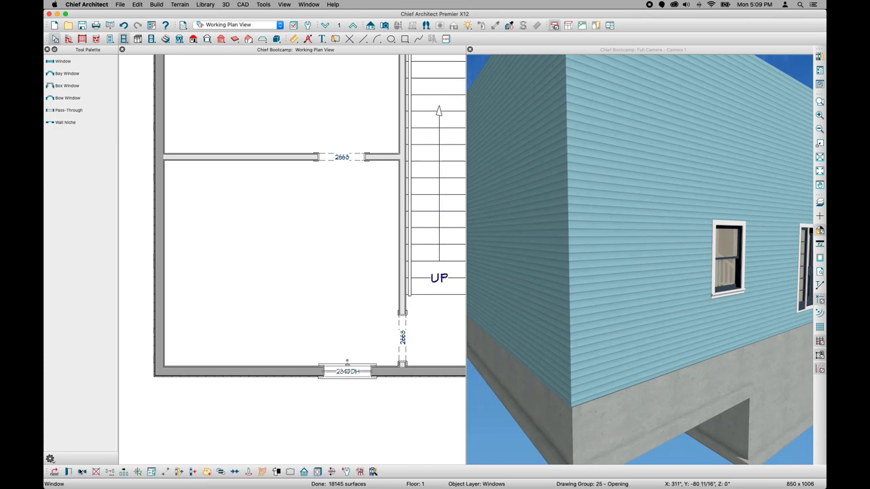
pyautogui.click(69, 473)
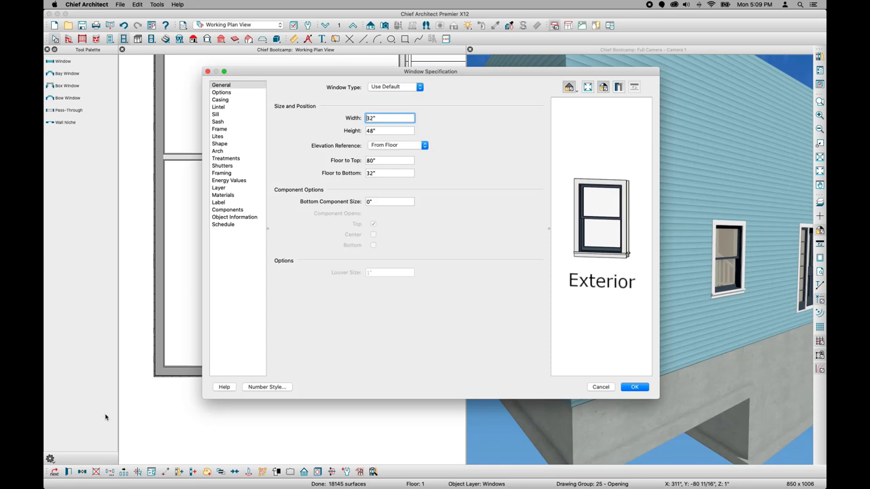
pyautogui.doubleClick(387, 118)
pyautogui.write('30')
pyautogui.press('Tab')
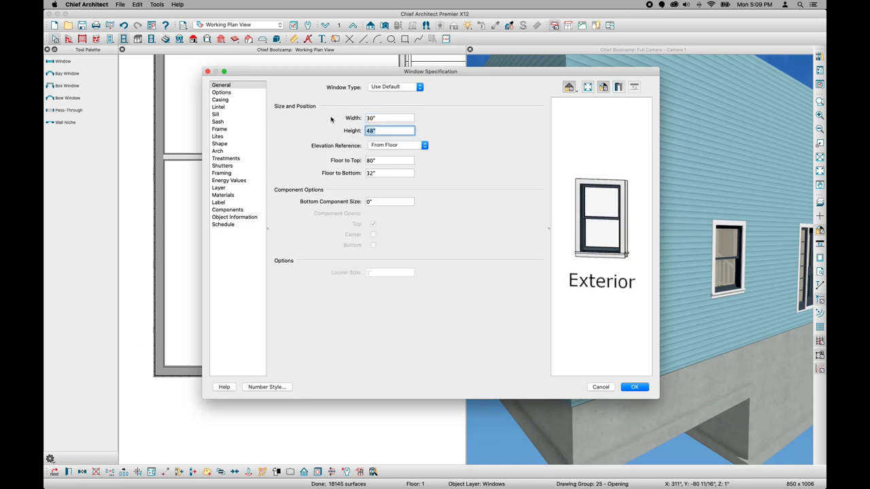
pyautogui.write('60')
pyautogui.press('Tab')
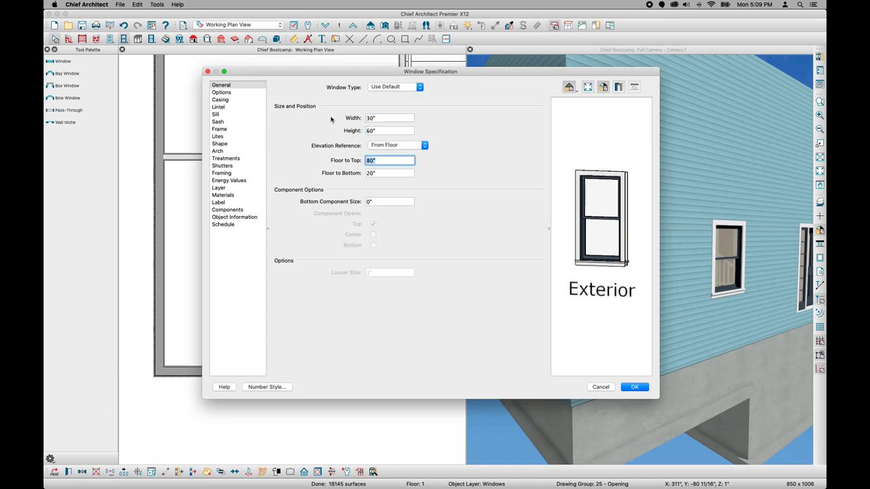
# Give the window 3 lites across and 2 lites vertical, and apply the specification
pyautogui.click(226, 138)
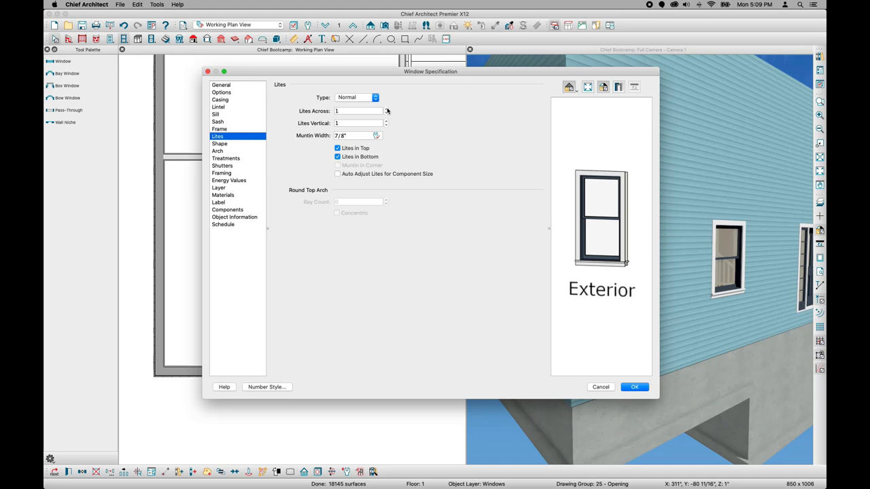
pyautogui.click(387, 110)
pyautogui.click(388, 110)
pyautogui.click(386, 123)
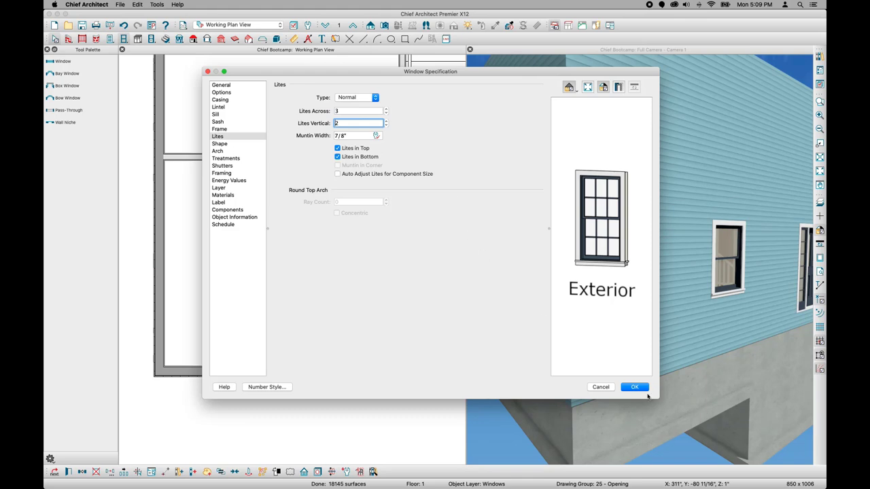
pyautogui.click(635, 386)
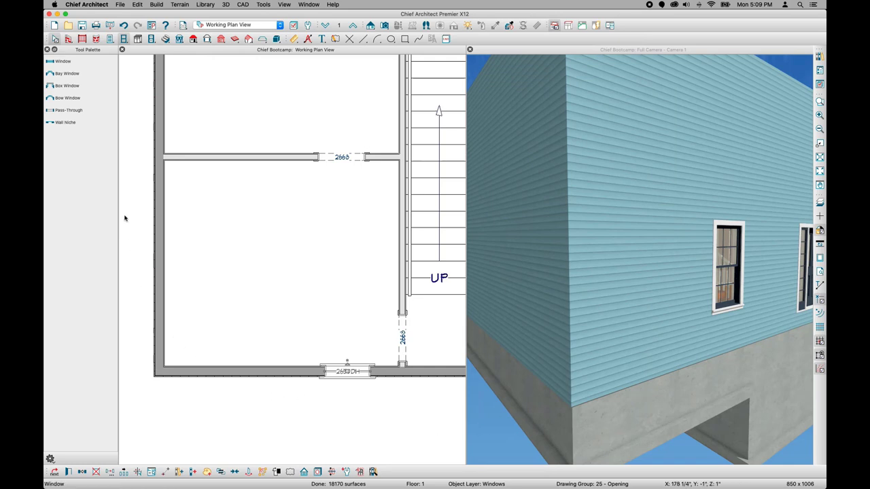
# Place a second window in the same front wall, between the first window and the outer corner
pyautogui.click(61, 62)
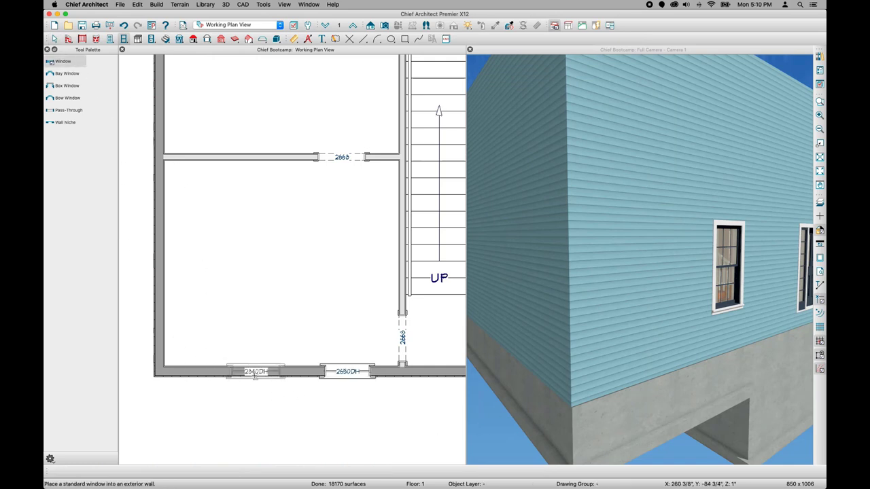
pyautogui.click(245, 372)
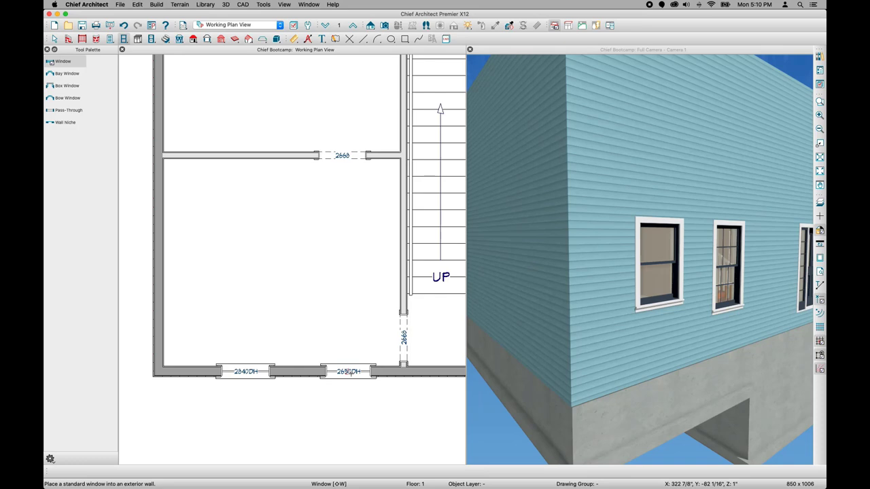
# Set the plan's default window size to 30 inches wide and 60 inches high
pyautogui.click(307, 26)
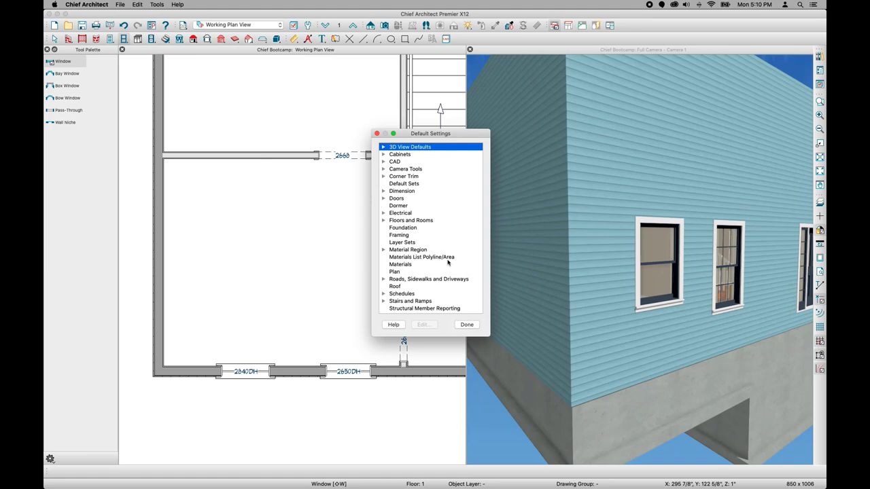
pyautogui.scroll(-5, 447, 263)
pyautogui.click(412, 311)
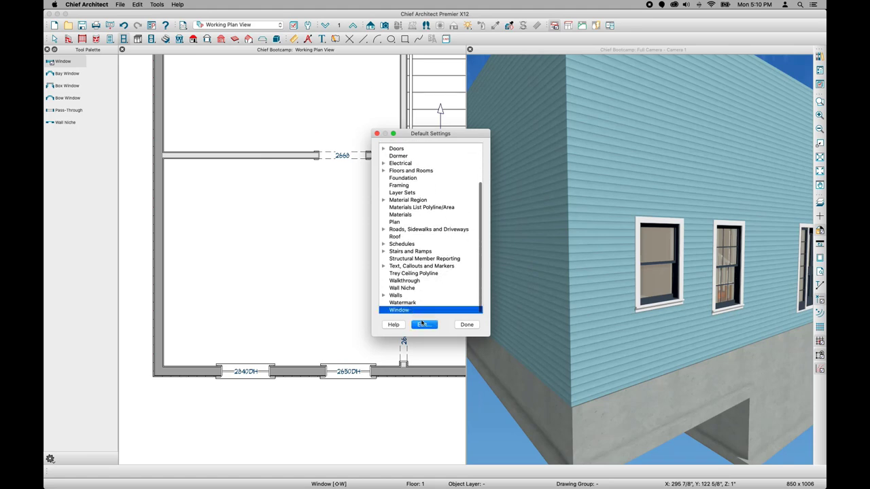
pyautogui.click(422, 324)
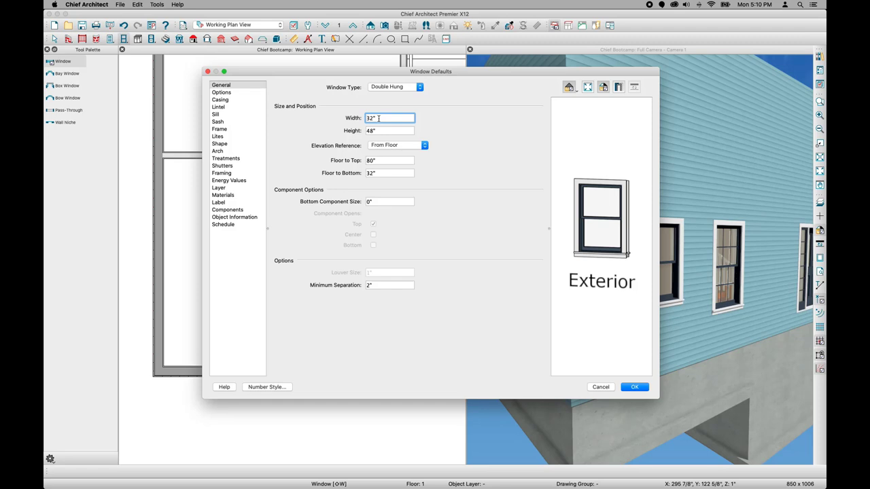
pyautogui.write('"')
pyautogui.press('BackSpace')
pyautogui.press('BackSpace')
pyautogui.press('BackSpace')
pyautogui.write('30')
pyautogui.press('Tab')
pyautogui.write('6')
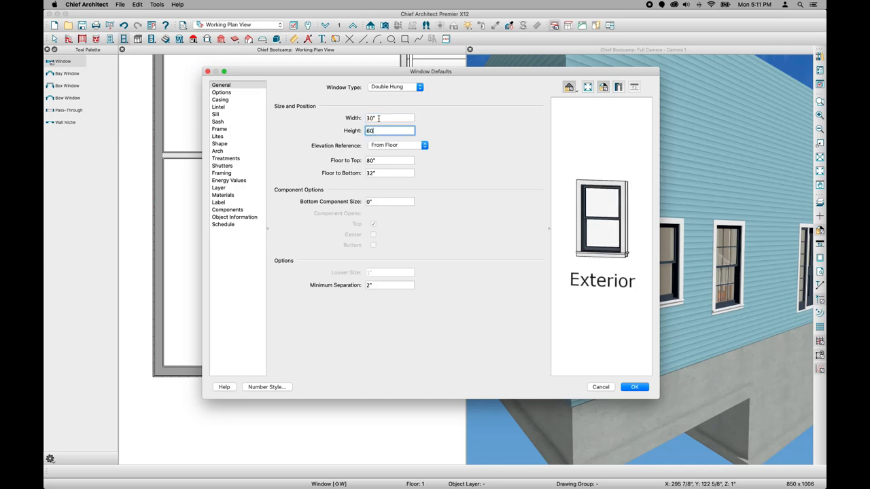
pyautogui.write('0')
pyautogui.press('Tab')
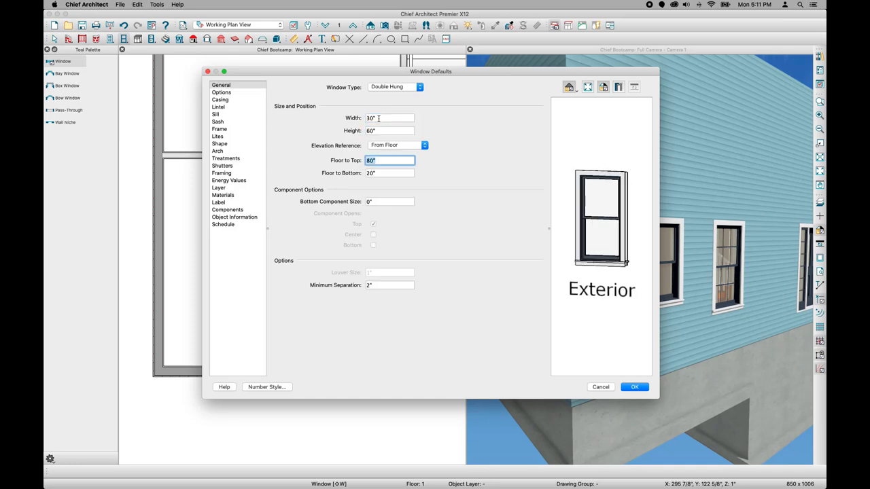
# Set the window defaults to 3 lites across and 2 lites vertical, and close the default settings
pyautogui.click(233, 137)
pyautogui.click(387, 110)
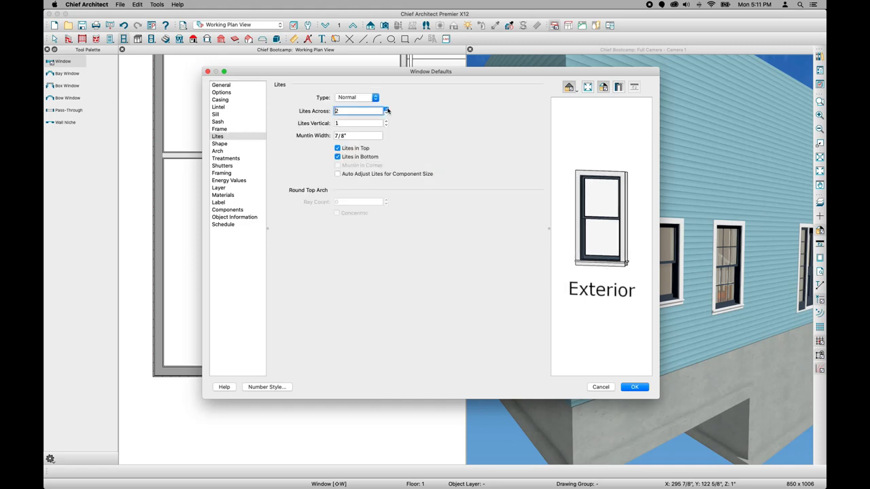
pyautogui.click(386, 121)
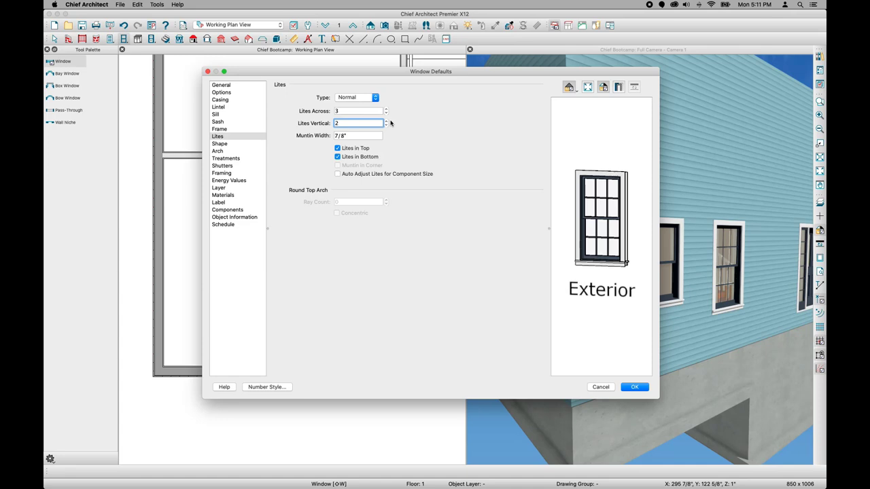
pyautogui.click(634, 387)
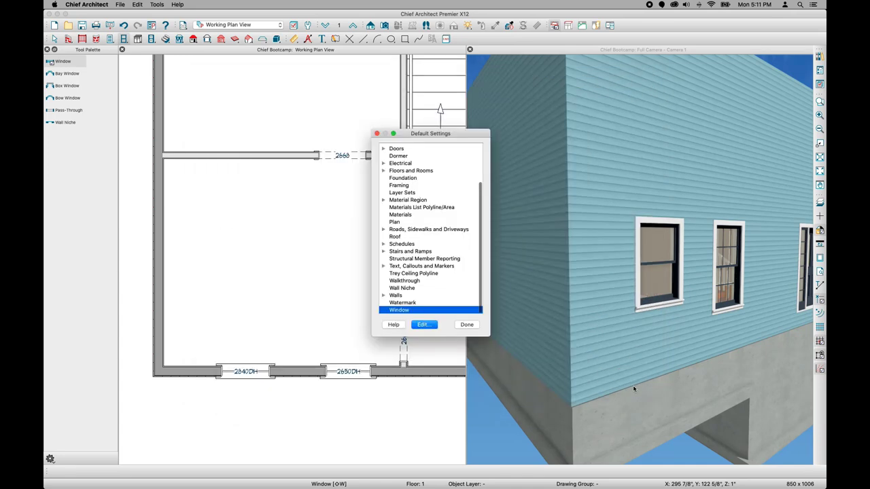
pyautogui.click(467, 325)
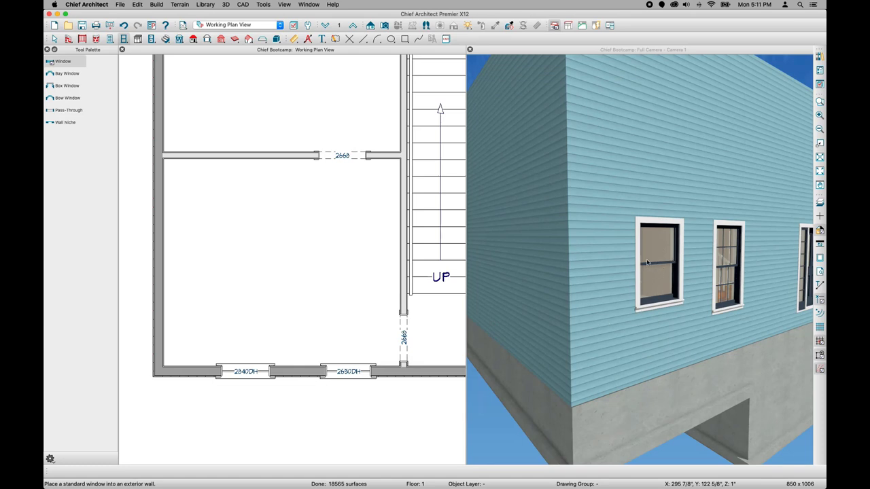
# Add a default window to the side wall near the front corner, and replace the front wall's 2840DH window with a default one
pyautogui.click(165, 309)
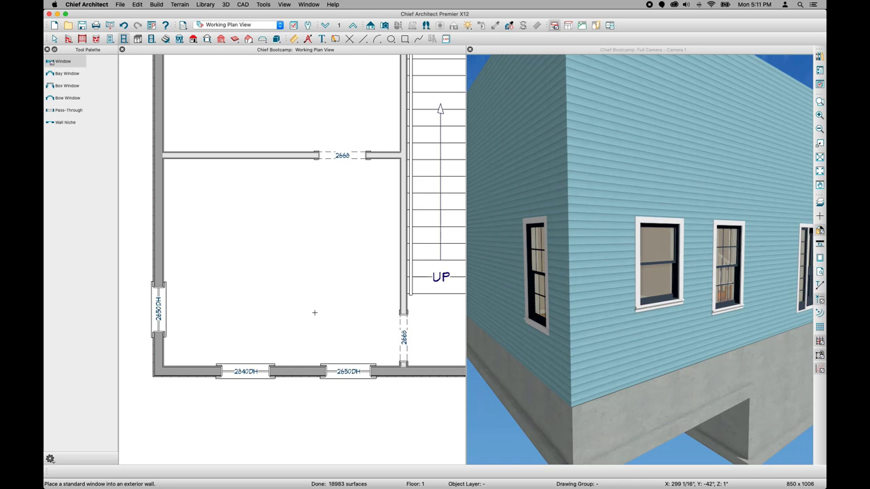
pyautogui.click(250, 371)
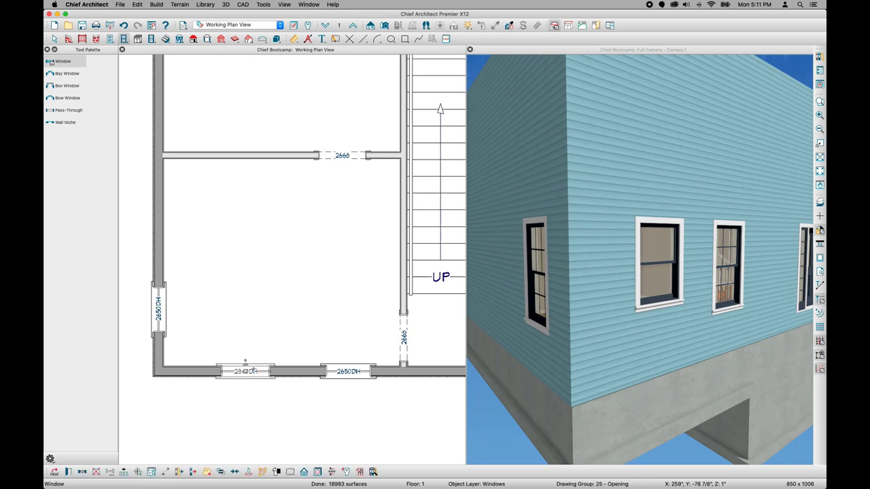
pyautogui.press('Delete')
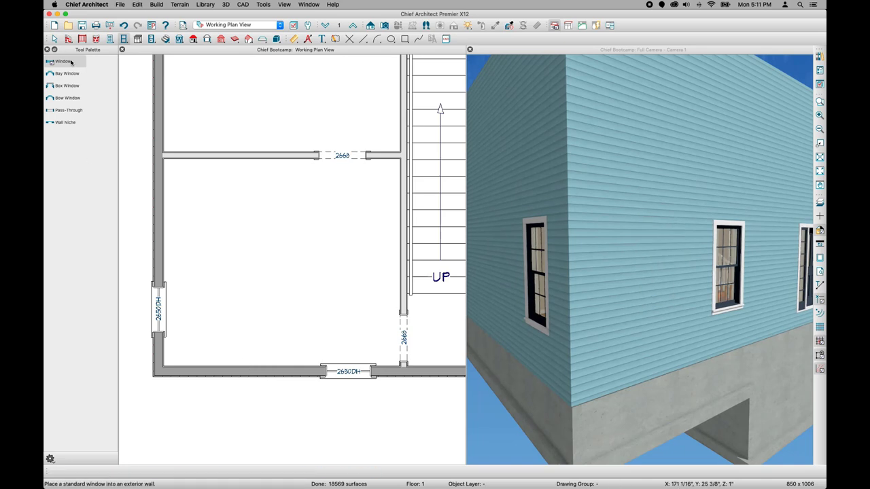
pyautogui.click(233, 371)
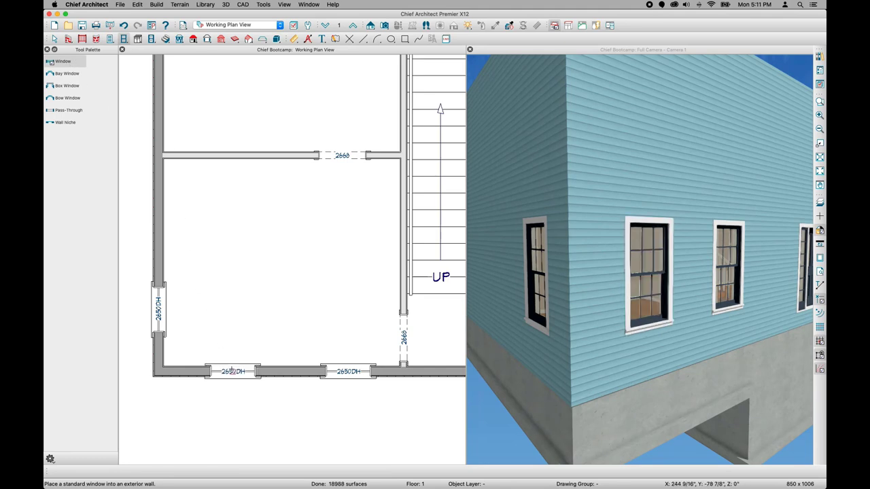
pyautogui.press('space')
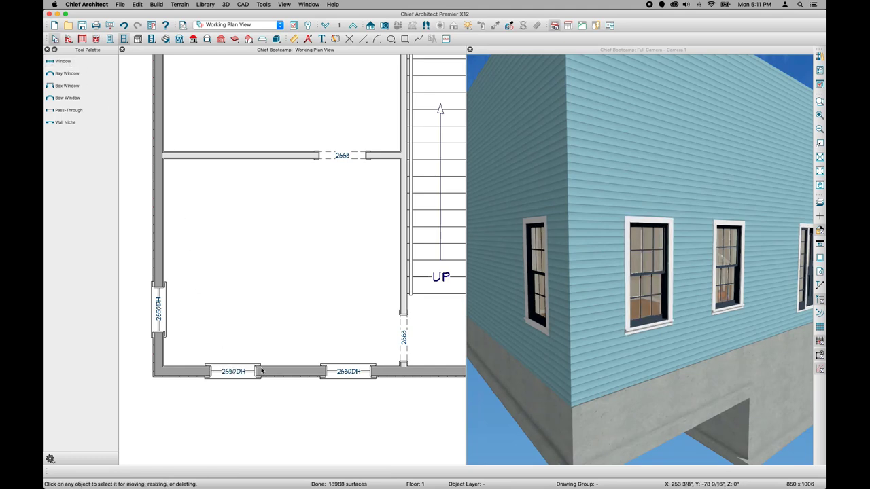
# Show temporary dimensions and set the spacing between the two front windows to 3'
pyautogui.click(346, 371)
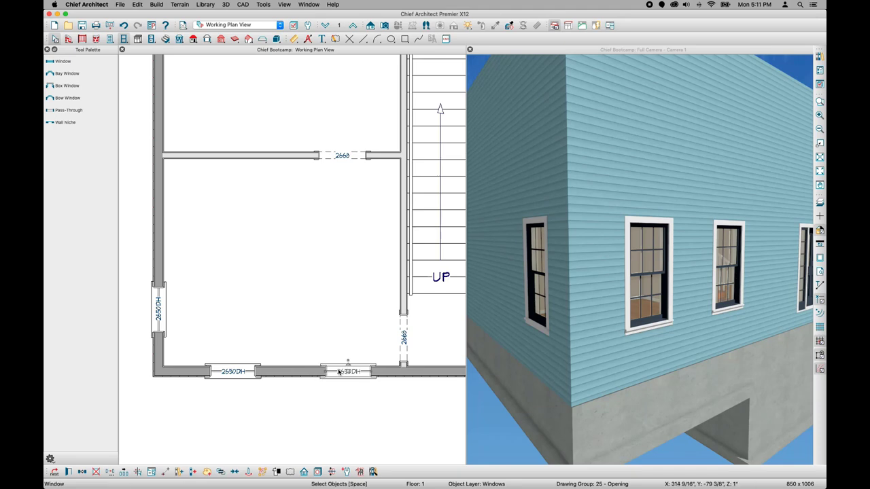
pyautogui.click(820, 287)
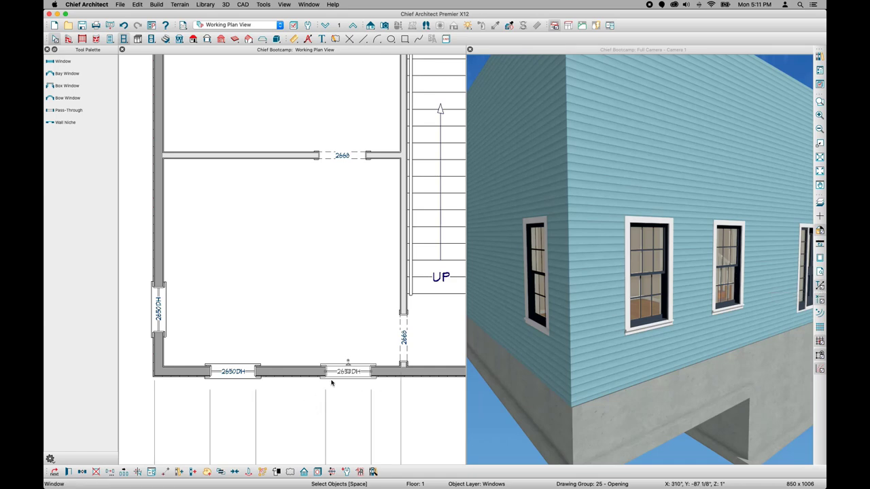
pyautogui.moveTo(333, 371)
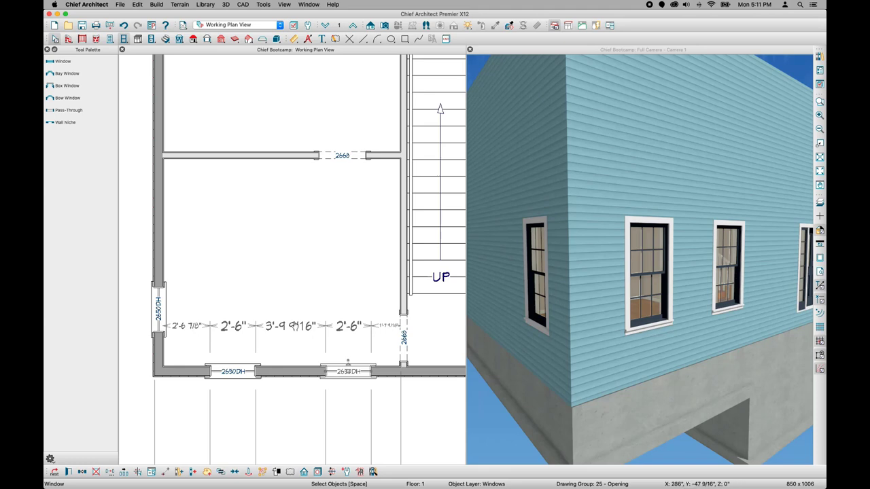
pyautogui.click(287, 328)
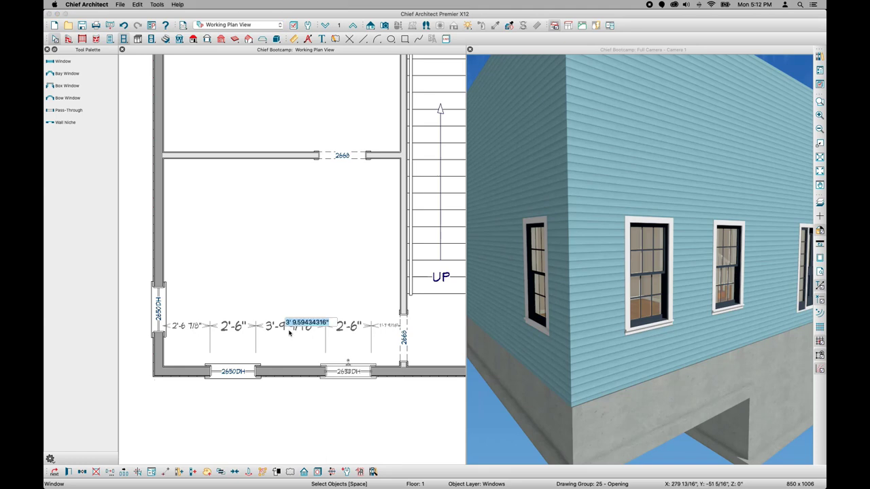
pyautogui.write('3')
pyautogui.press('Return')
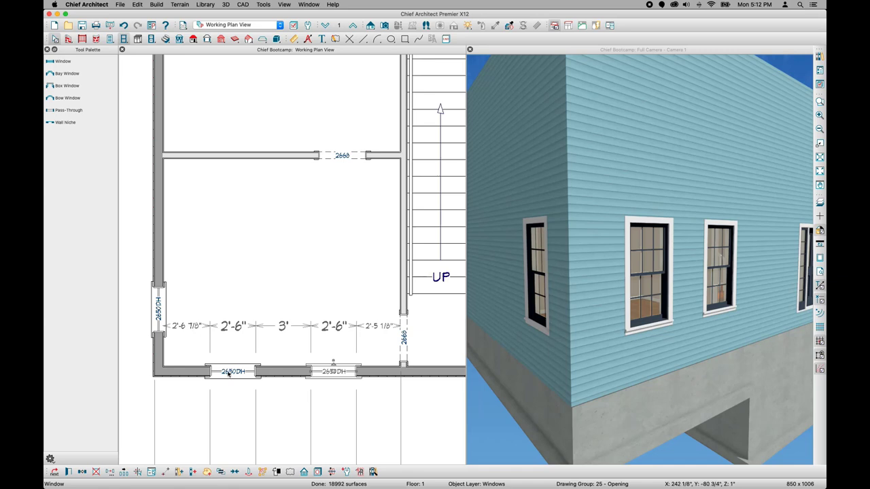
# Center the two front windows together on the front room
pyautogui.keyDown('shift'); pyautogui.click(228, 373); pyautogui.keyUp('shift')
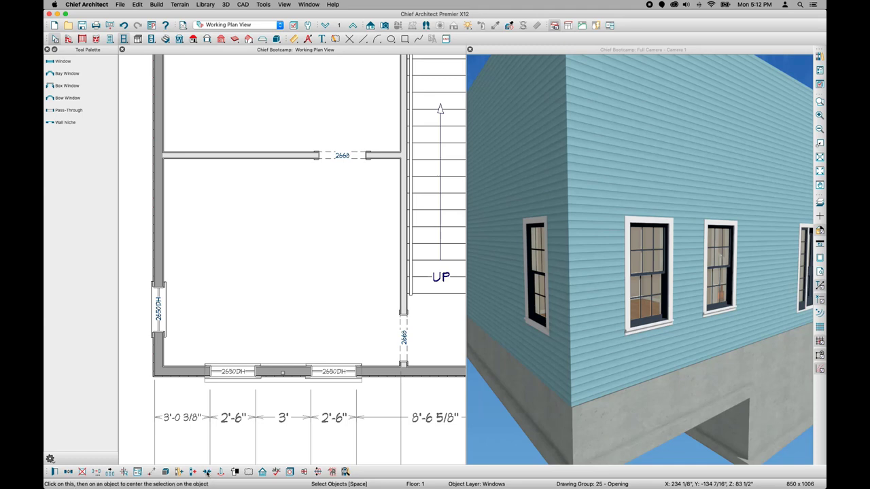
pyautogui.press('Escape')
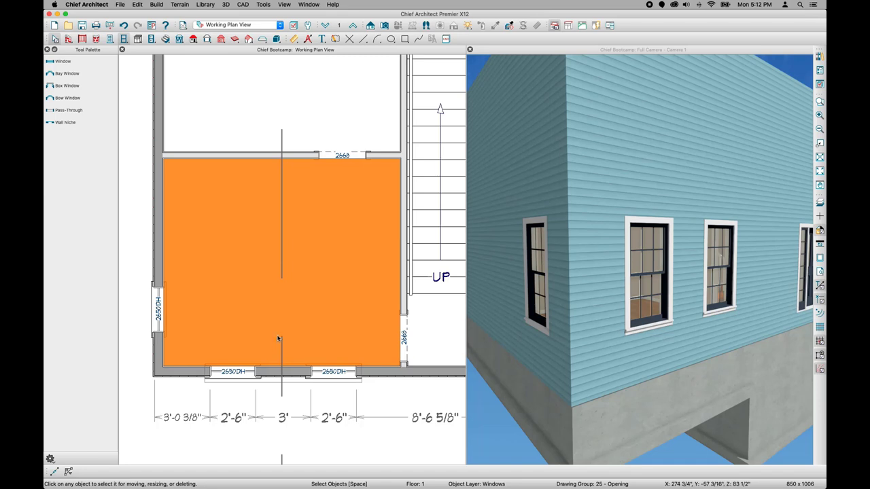
pyautogui.hotkey('ctrl', 'z')
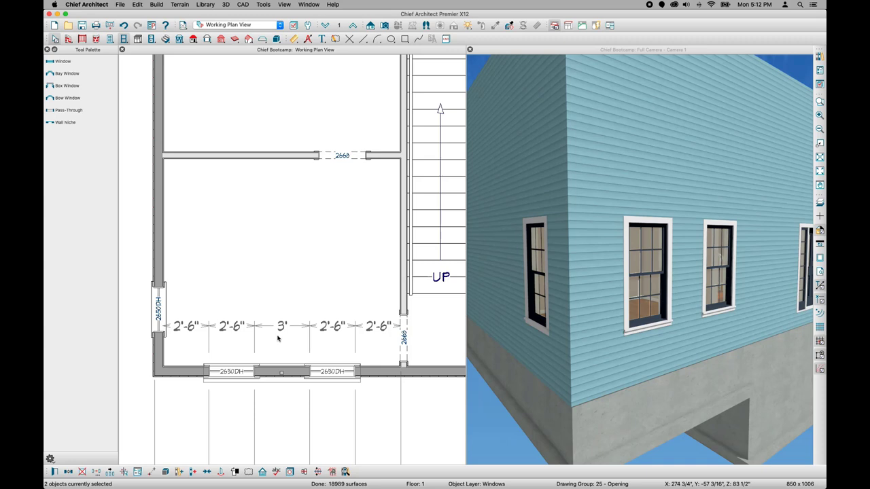
pyautogui.press('Escape')
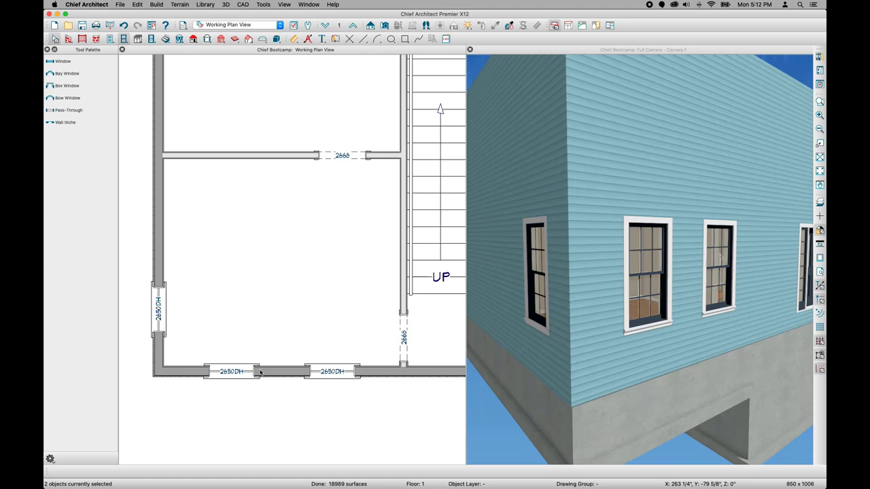
# Center the side-wall window on the front room
pyautogui.click(159, 303)
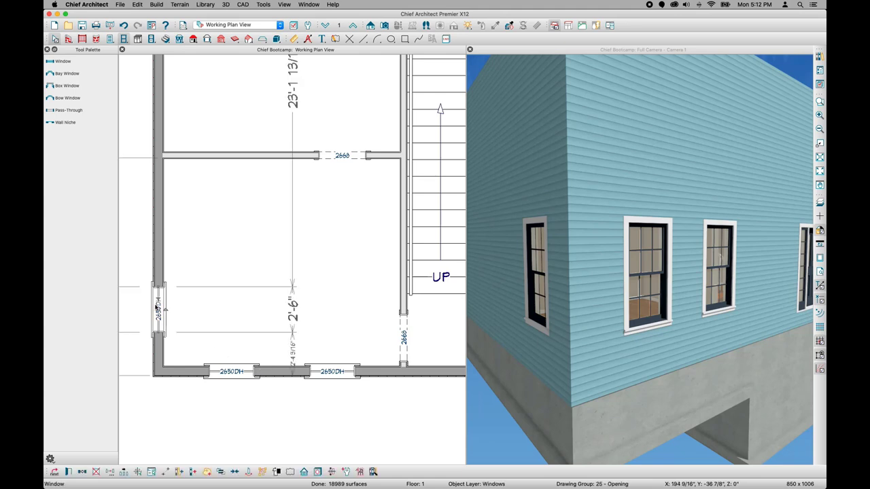
pyautogui.press('Escape')
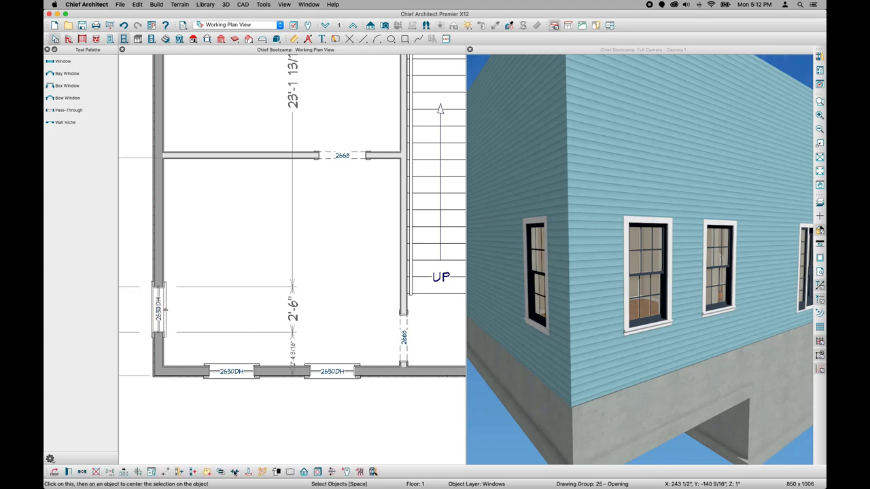
pyautogui.click(185, 270)
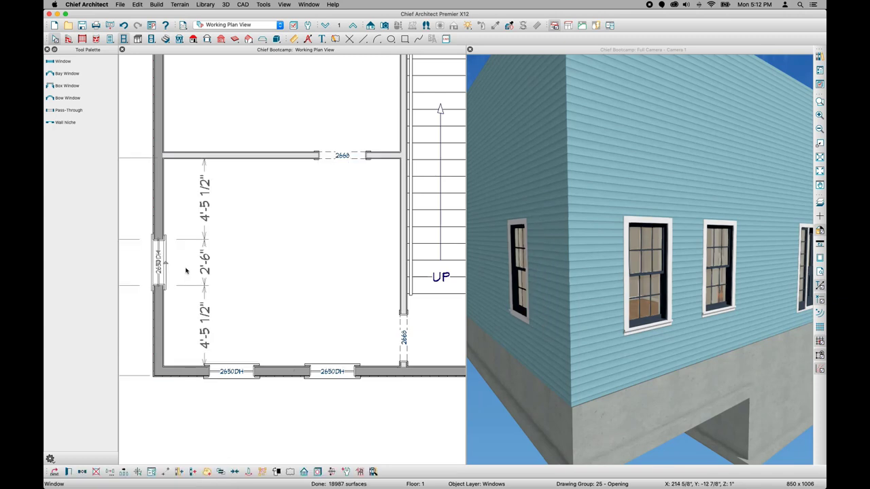
# Place a window in the side wall of the back room with the double doors, about midway along the wall
pyautogui.scroll(-6, 369, 111)
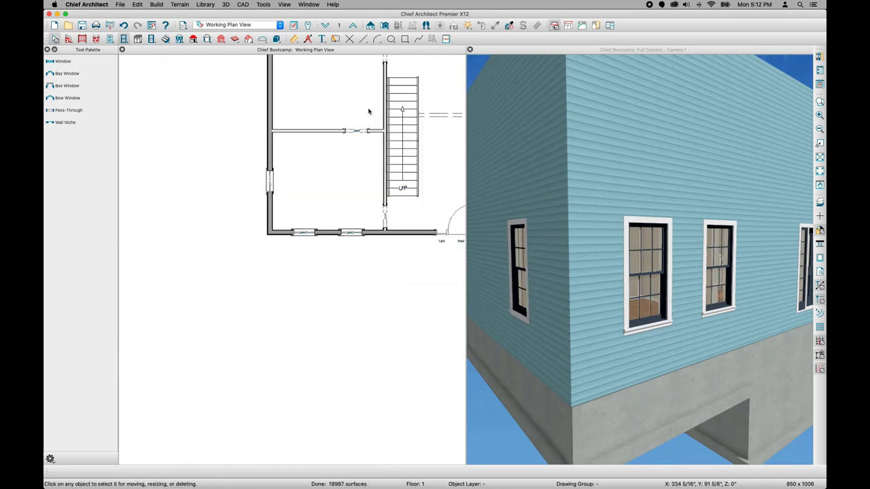
pyautogui.click(820, 101)
pyautogui.moveTo(287, 57); pyautogui.dragTo(379, 125)
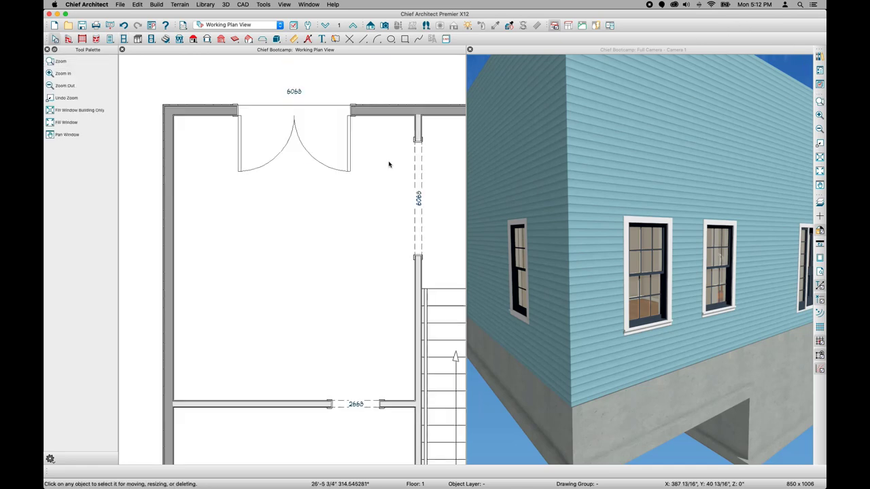
pyautogui.click(611, 180)
pyautogui.moveTo(558, 178); pyautogui.dragTo(567, 241)
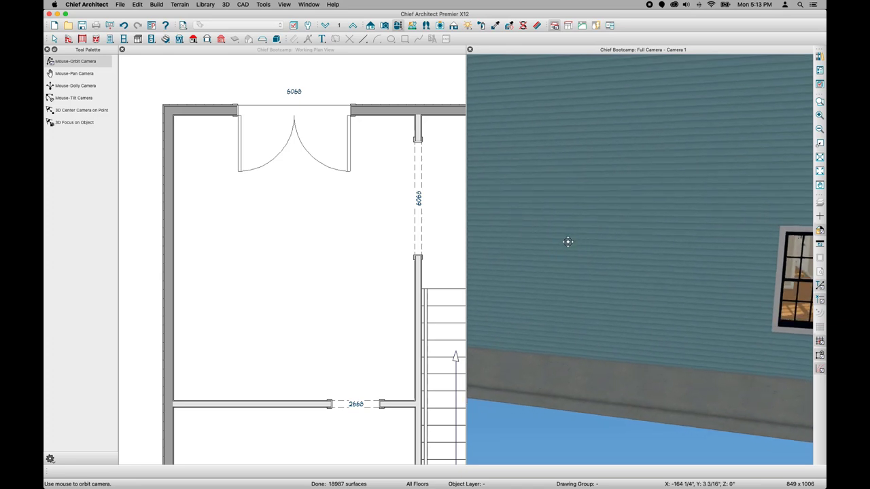
pyautogui.click(204, 88)
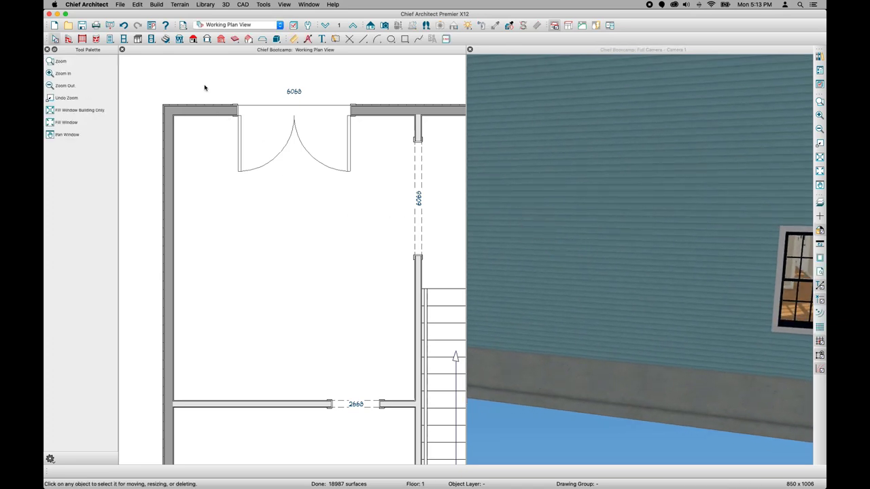
pyautogui.click(124, 39)
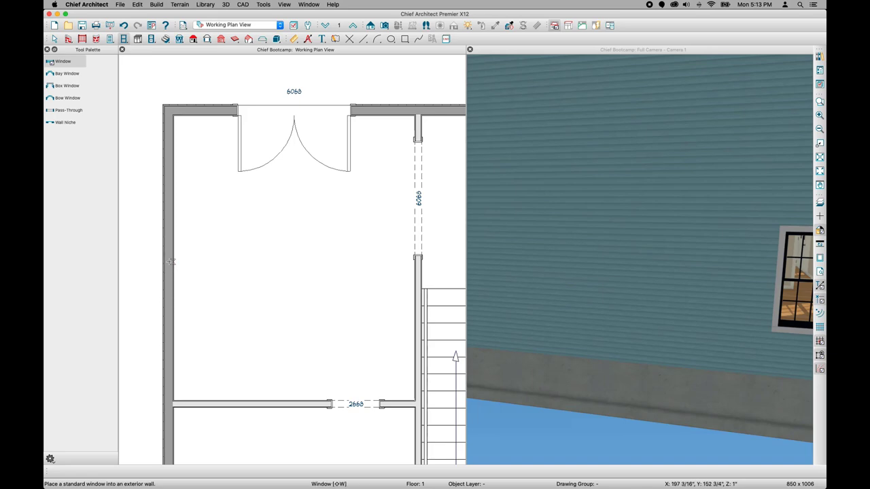
pyautogui.click(170, 261)
pyautogui.press('space')
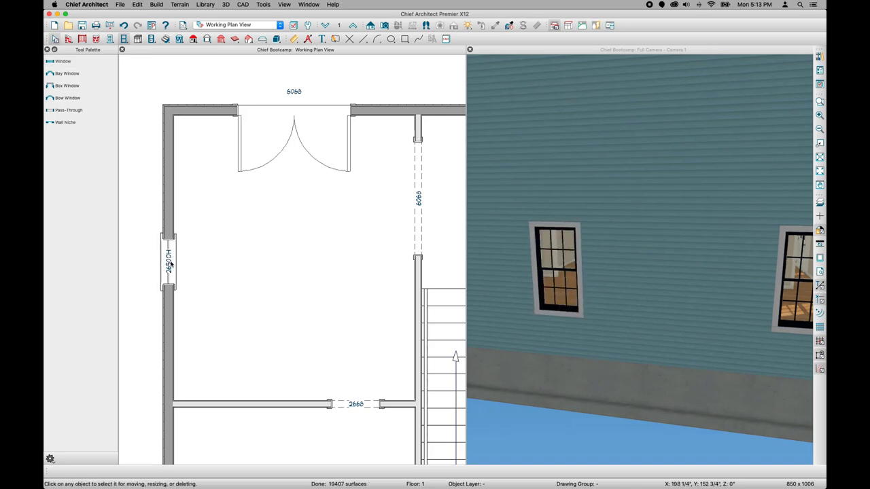
# Make the back room's side window a Single Casement, 28" wide and 36" high, and apply the specification
pyautogui.doubleClick(171, 264)
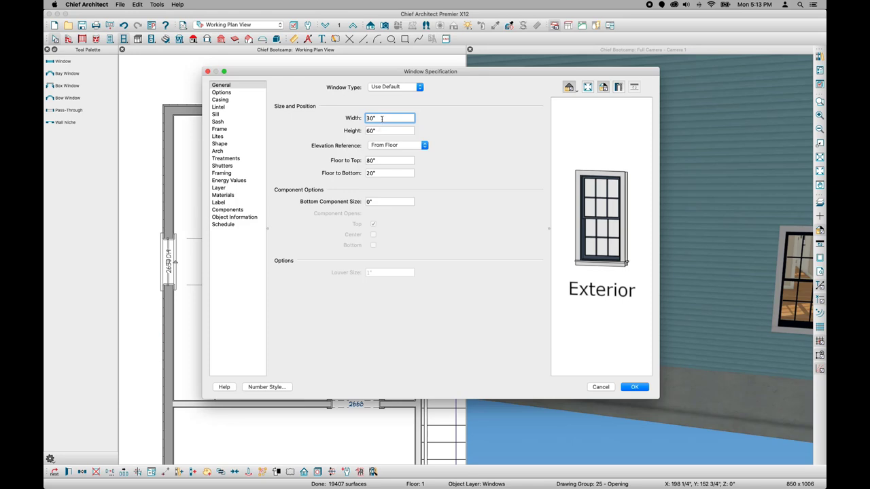
pyautogui.write('28')
pyautogui.press('Tab')
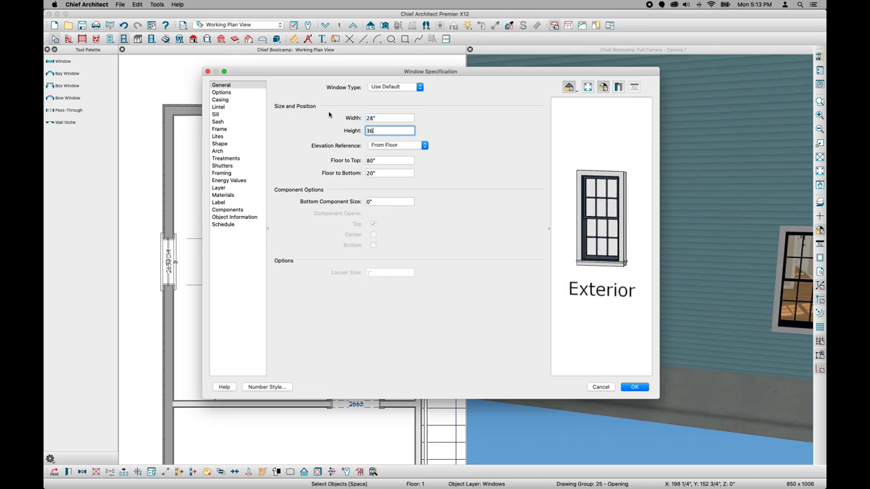
pyautogui.press('Tab')
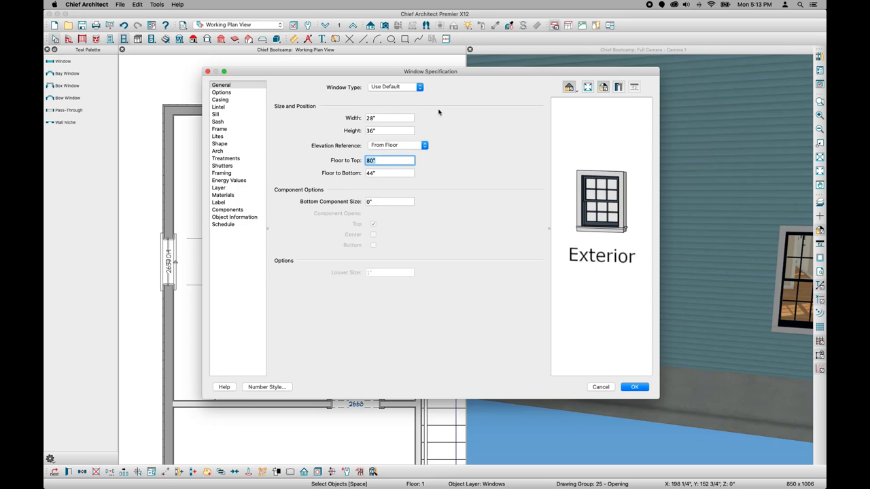
pyautogui.click(420, 87)
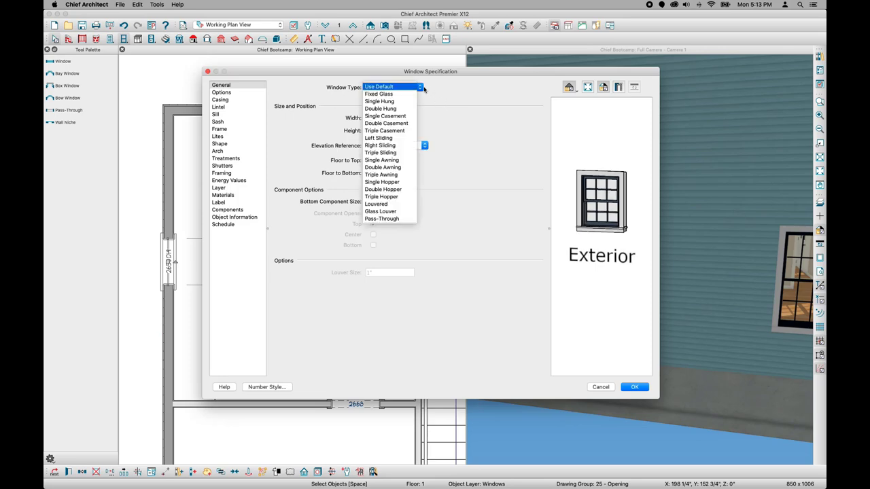
pyautogui.click(403, 117)
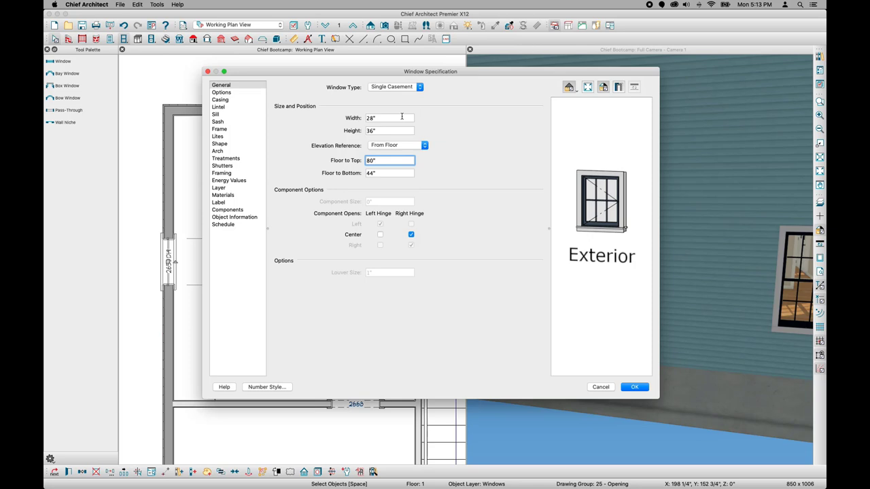
pyautogui.click(630, 388)
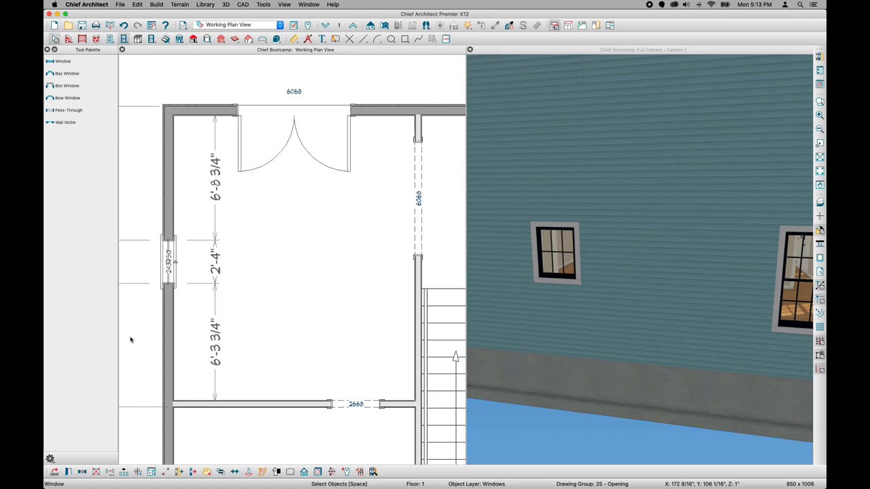
# Copy the casement window along the side wall toward the front room and move the copy directly against the original
pyautogui.click(83, 473)
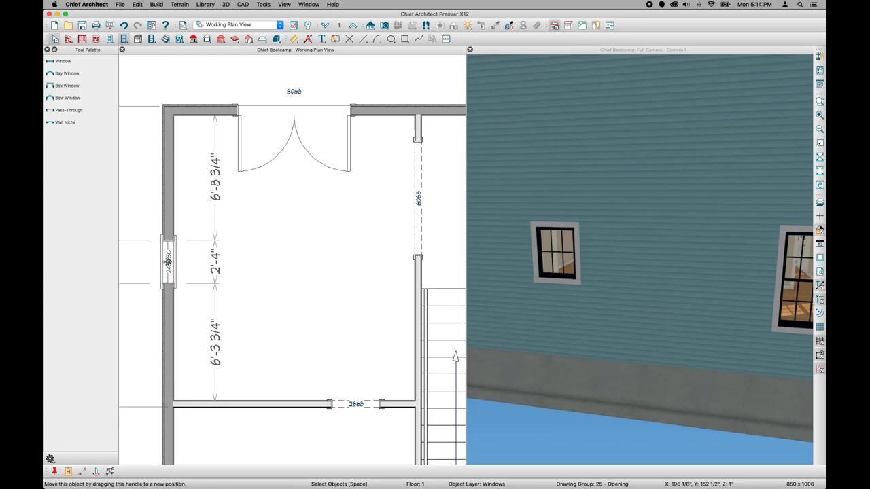
pyautogui.moveTo(167, 261); pyautogui.dragTo(168, 335)
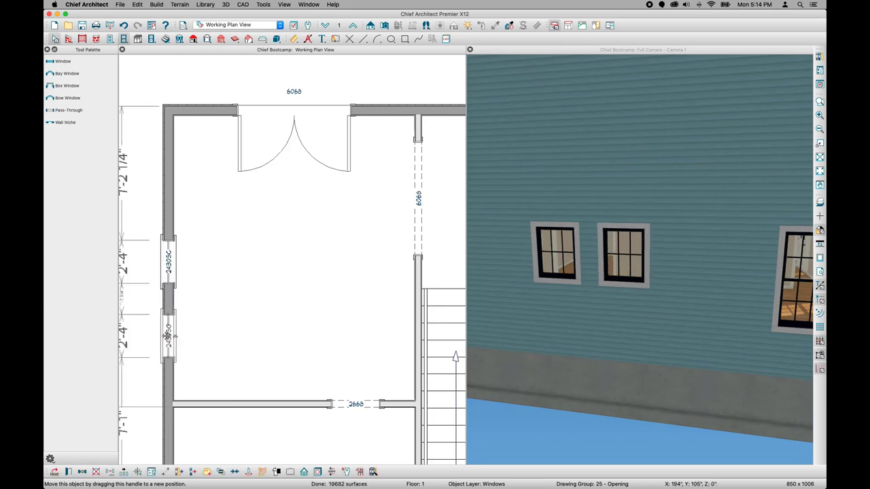
pyautogui.moveTo(168, 335); pyautogui.dragTo(170, 306)
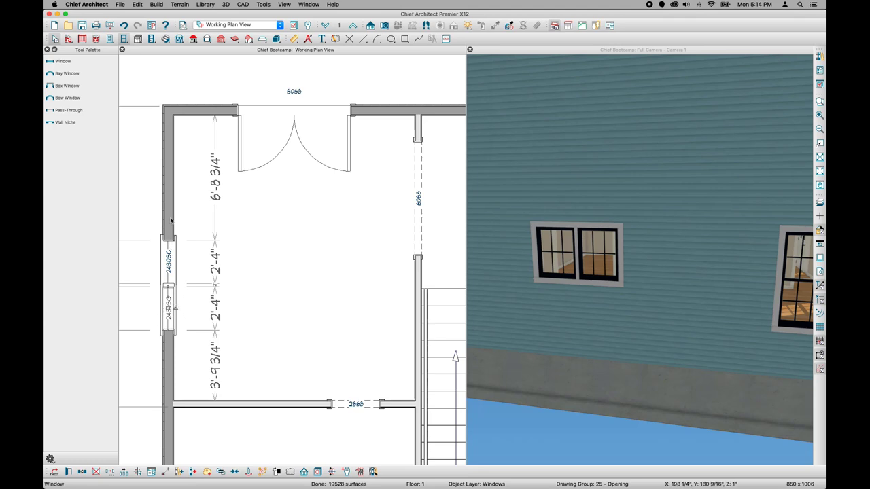
# Copy the second casement by reflecting it about the original window, forming a row of three
pyautogui.click(82, 473)
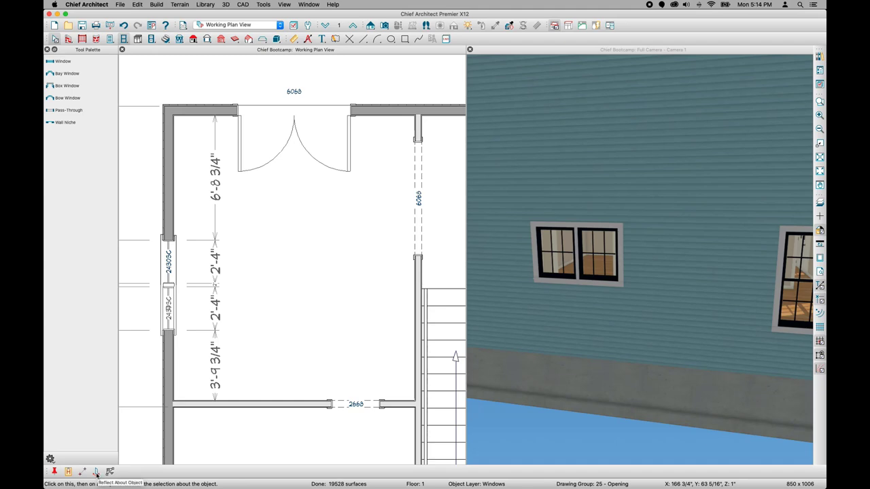
pyautogui.click(97, 473)
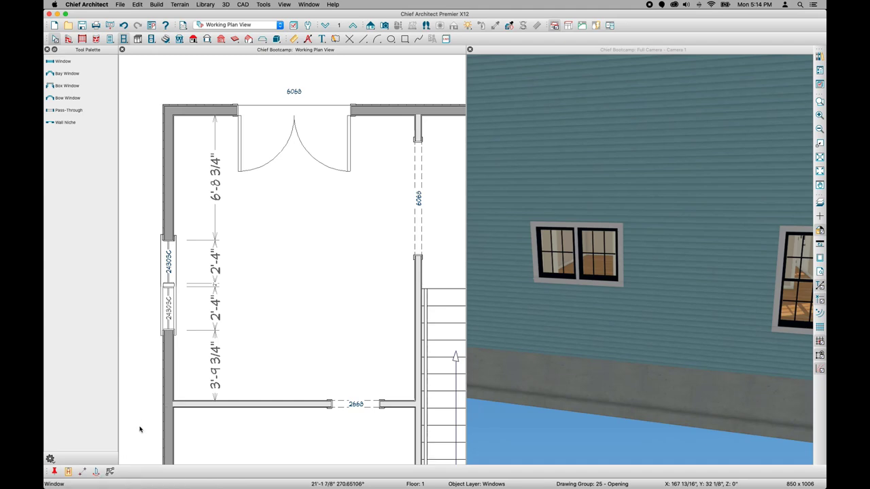
pyautogui.click(172, 268)
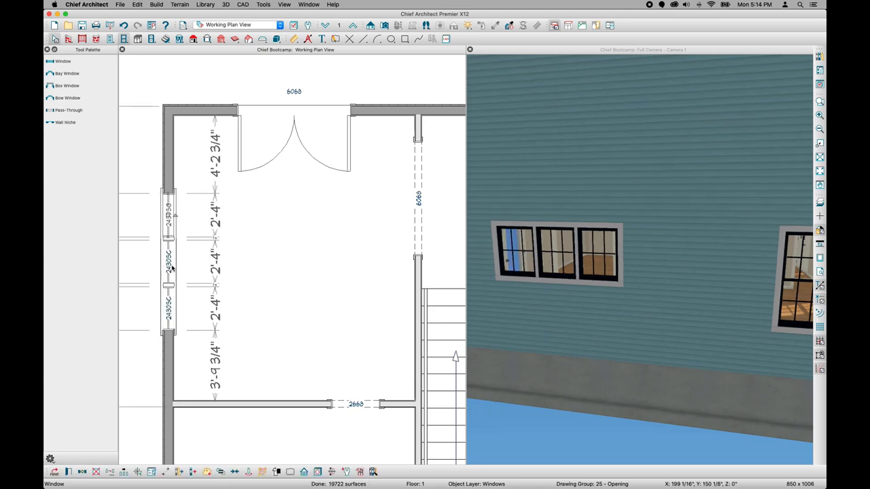
# Center the row of three casements as a group on the side wall of the back room with the double doors
pyautogui.press('Escape')
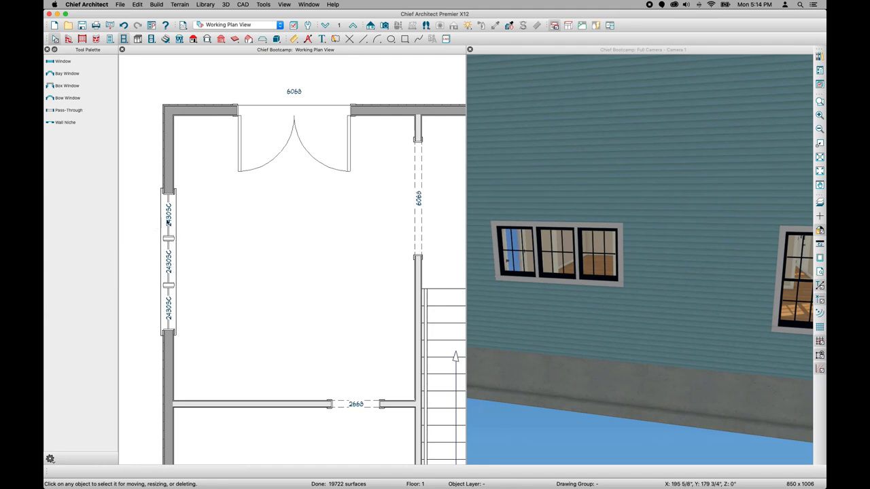
pyautogui.click(168, 219)
pyautogui.press('Escape')
pyautogui.click(168, 291)
pyautogui.keyDown('shift'); pyautogui.click(167, 307); pyautogui.keyUp('shift')
pyautogui.keyDown('shift'); pyautogui.click(168, 308); pyautogui.keyUp('shift')
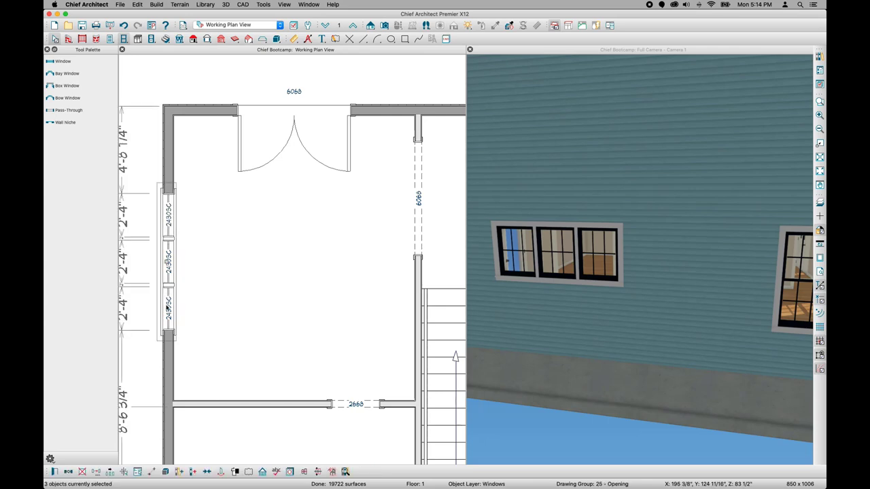
pyautogui.click(208, 473)
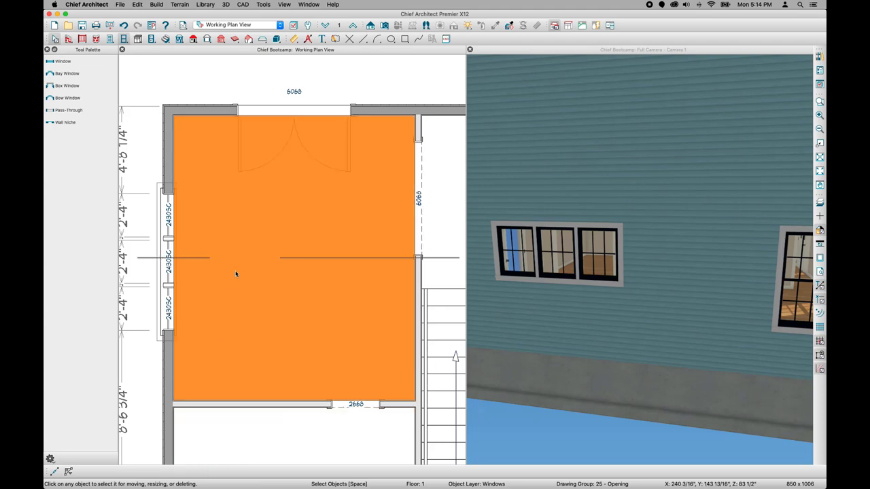
pyautogui.click(236, 274)
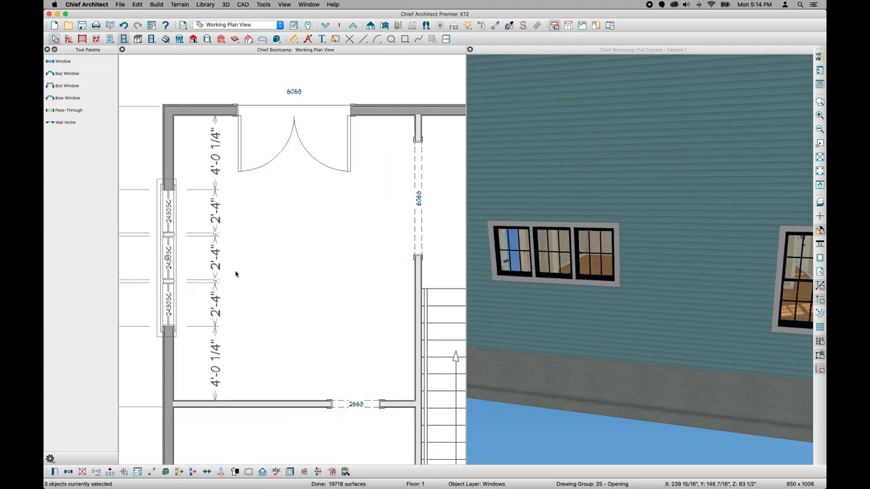
pyautogui.press('Escape')
# Place three default windows side by side in the back exterior wall of the middle room behind the stairs
pyautogui.scroll(-5, 236, 274)
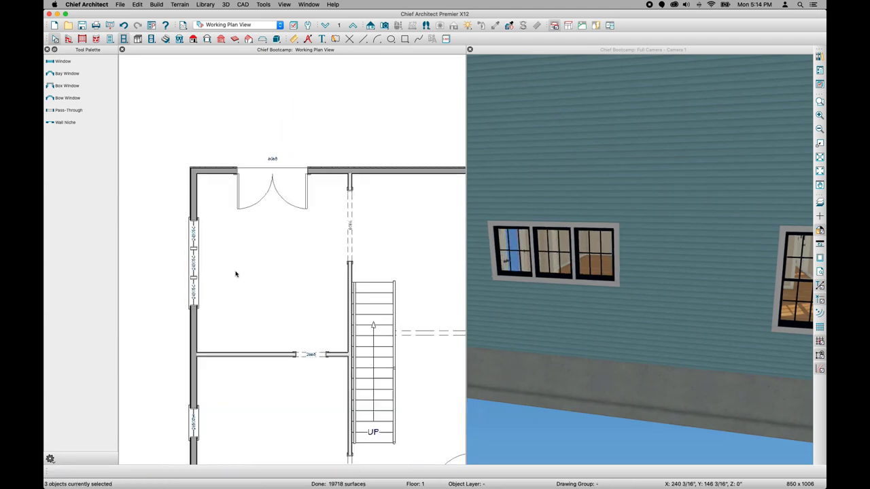
pyautogui.moveTo(299, 256); pyautogui.dragTo(206, 260, button='middle')
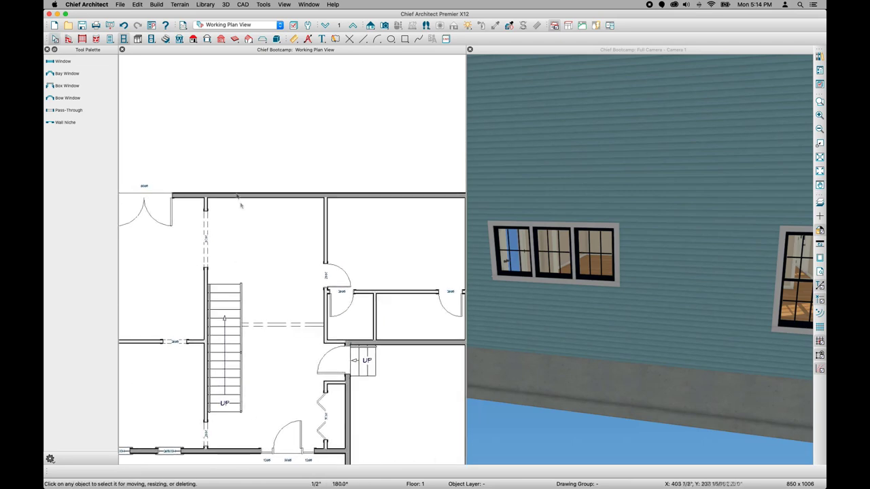
pyautogui.moveTo(564, 88); pyautogui.dragTo(569, 236)
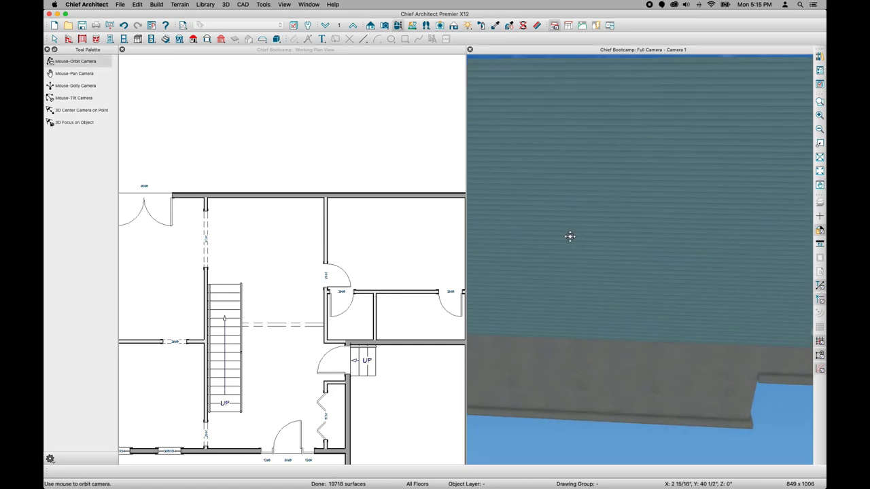
pyautogui.click(305, 167)
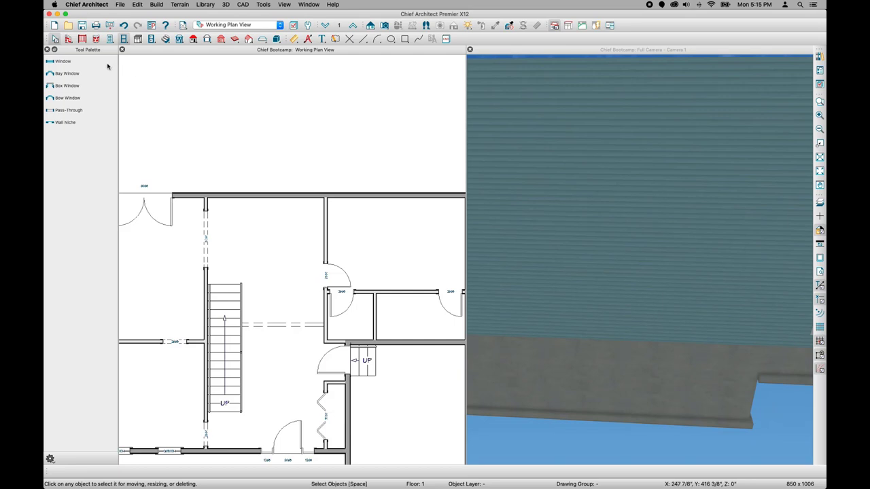
pyautogui.click(59, 61)
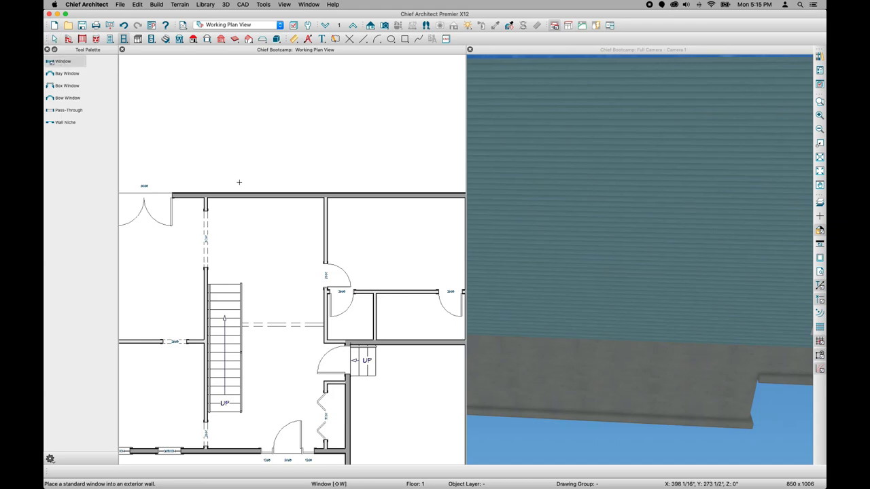
pyautogui.click(233, 196)
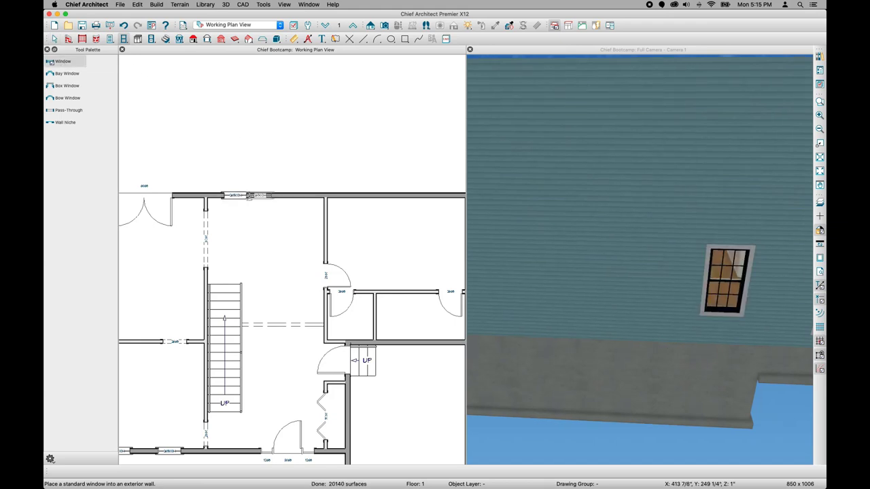
pyautogui.click(250, 196)
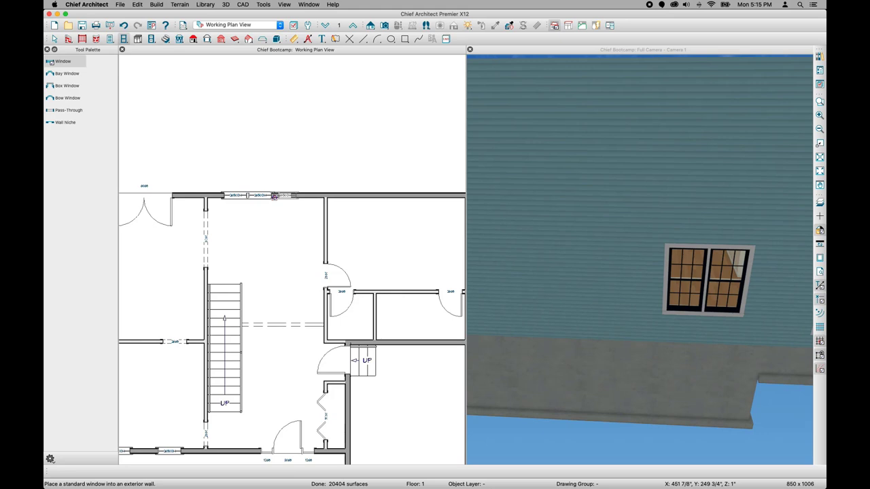
pyautogui.click(274, 196)
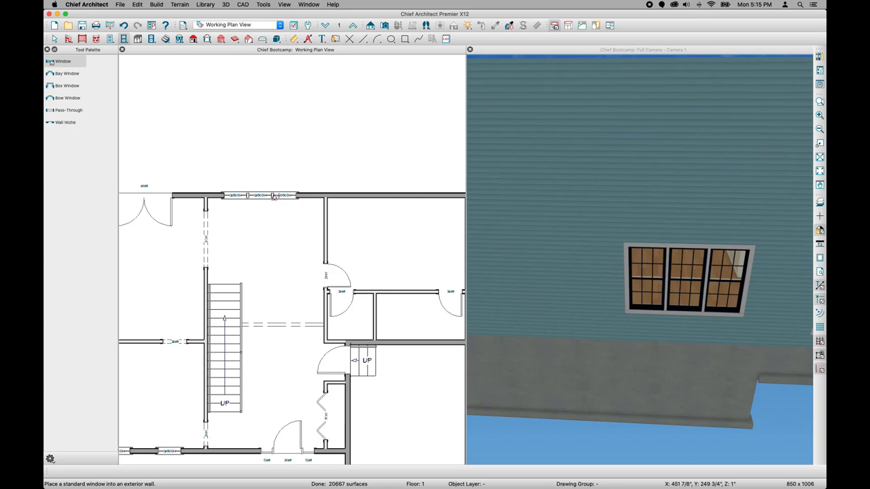
# Combine the three adjoining windows in the middle room's back wall into one mulled unit
pyautogui.click(280, 197)
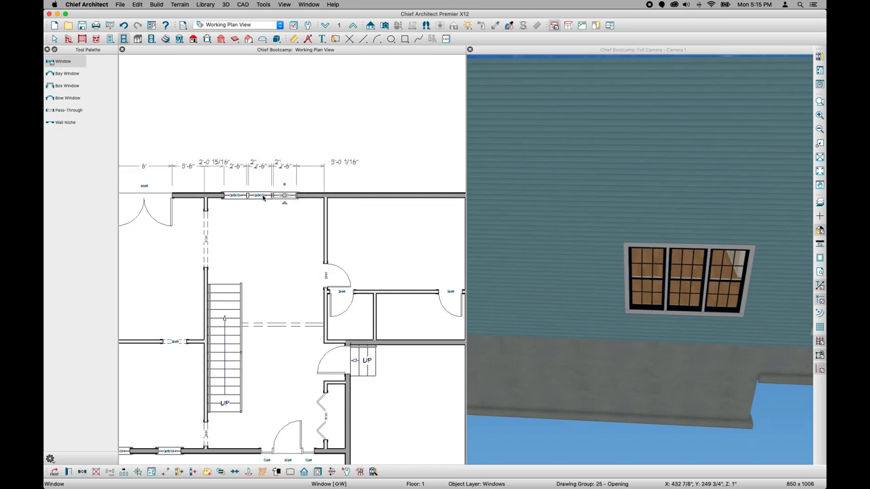
pyautogui.moveTo(303, 190); pyautogui.dragTo(242, 201)
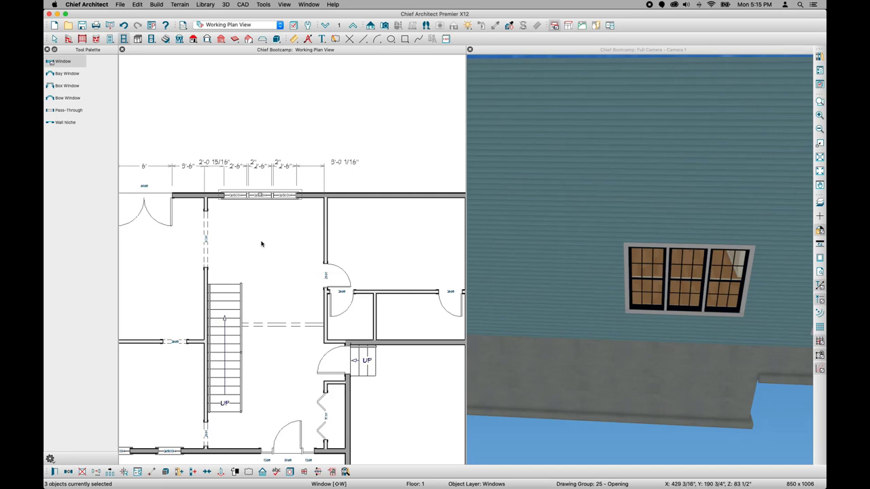
pyautogui.click(165, 472)
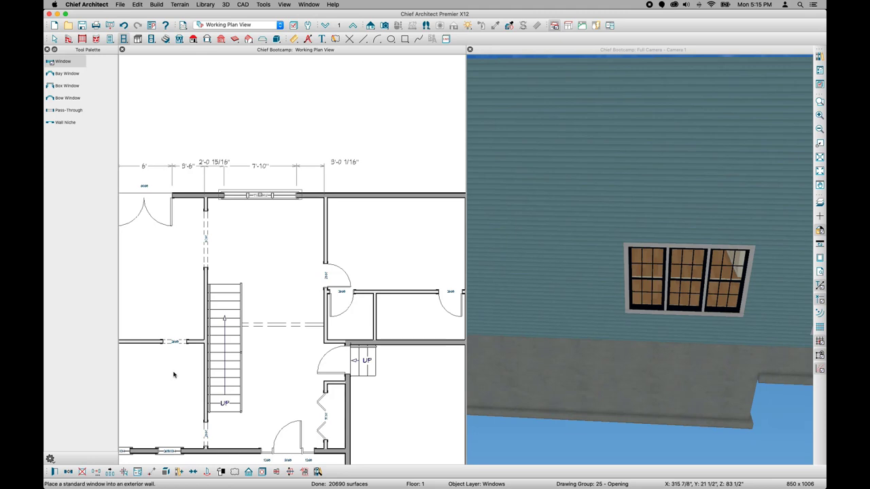
pyautogui.press('Escape')
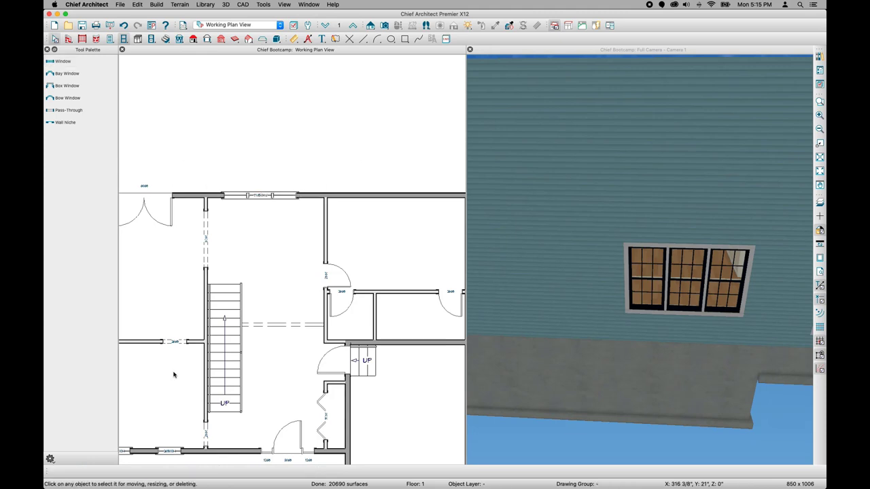
# Shift the three-window mulled unit along the back wall and center it on the middle room
pyautogui.click(265, 198)
pyautogui.moveTo(265, 197)
pyautogui.mouseDown()
pyautogui.moveTo(285, 197)
pyautogui.moveTo(250, 195)
pyautogui.mouseUp()
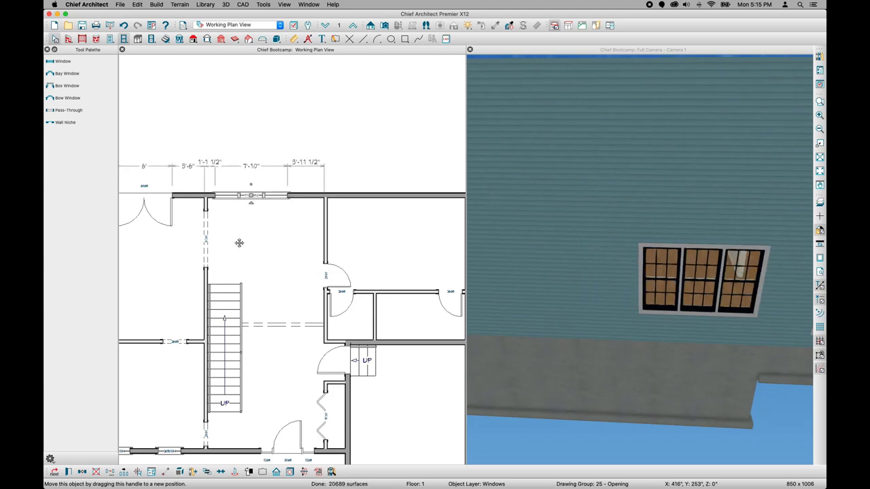
pyautogui.click(221, 472)
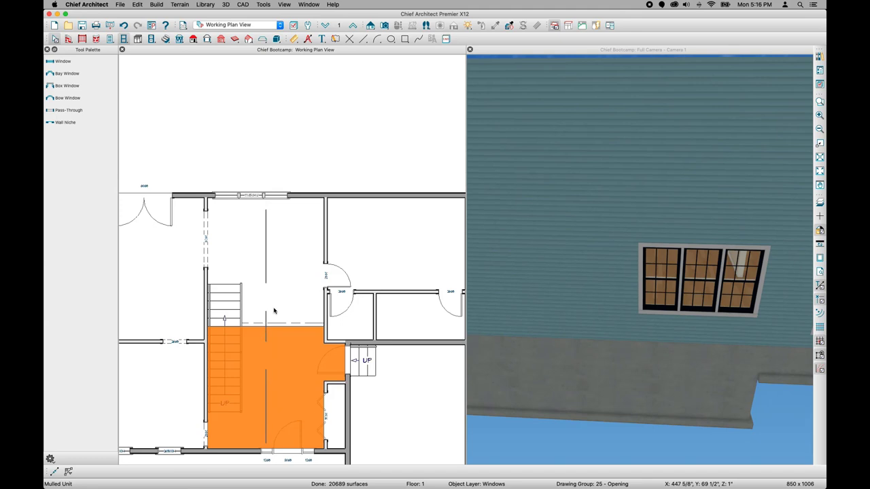
pyautogui.click(269, 212)
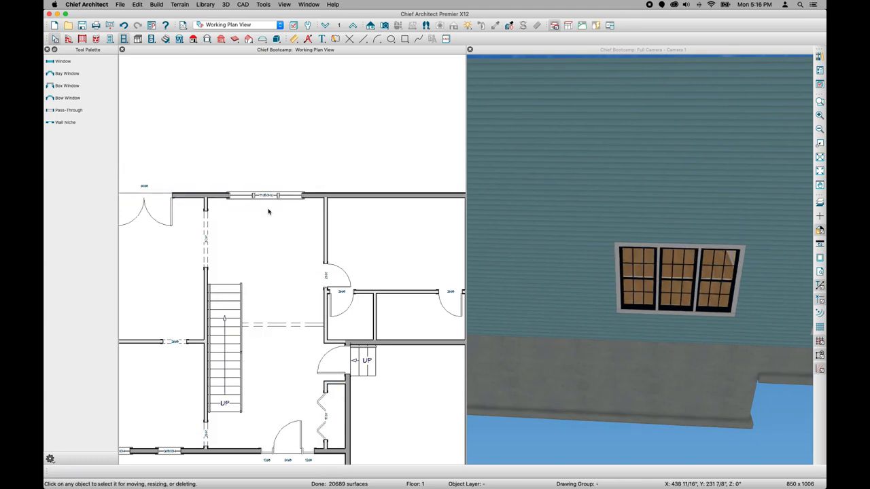
# Add two adjoining default windows to the back wall of the room behind the garage and one to its side wall
pyautogui.scroll(-3, 268, 212)
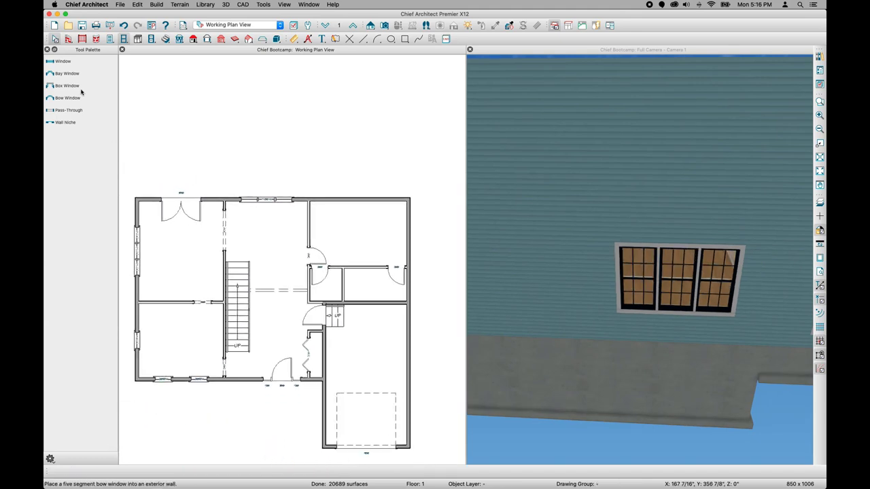
pyautogui.click(77, 63)
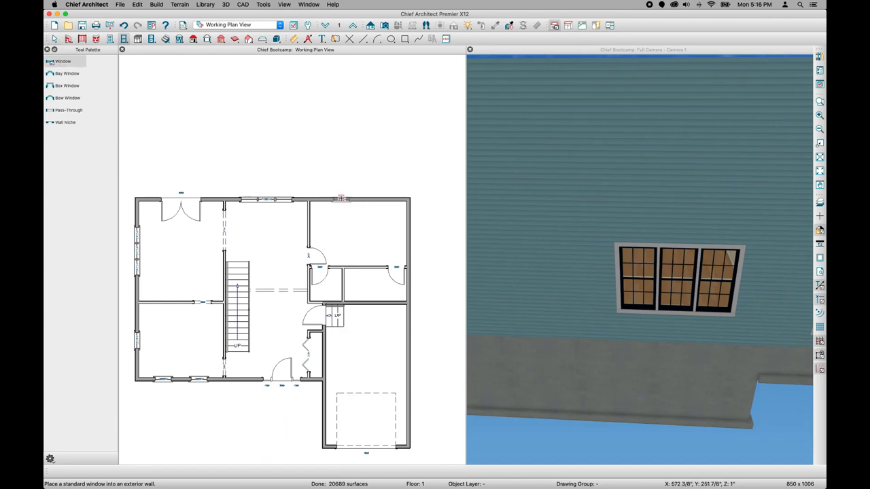
pyautogui.click(360, 200)
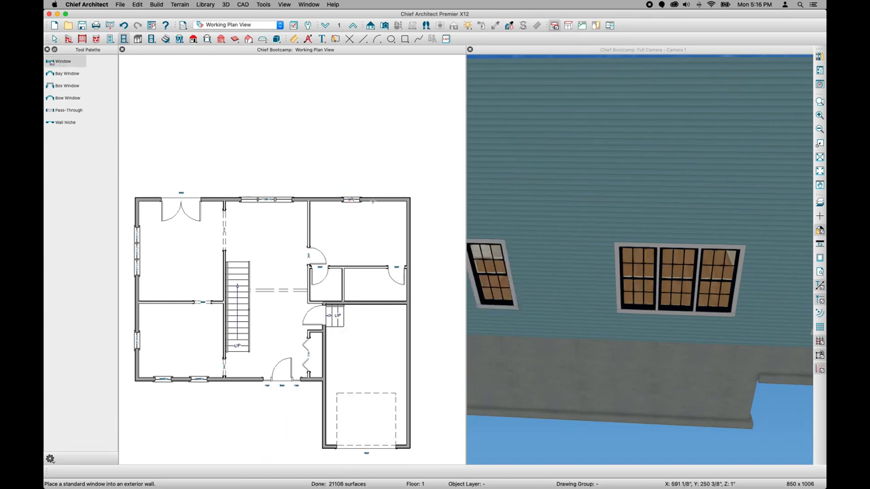
pyautogui.click(408, 232)
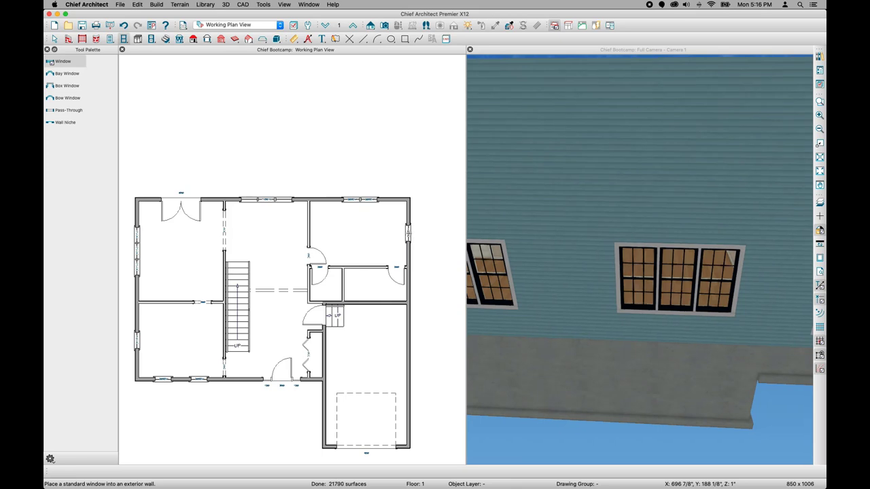
# Center the pair of windows on the back wall of the room behind the garage
pyautogui.click(360, 200)
pyautogui.click(207, 472)
pyautogui.click(365, 225)
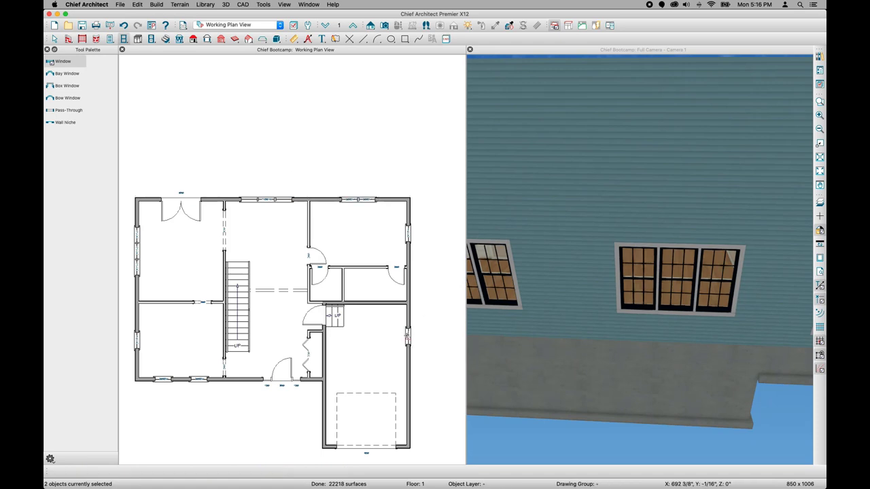
# Place a default window in the garage's outer side wall and set its Floor to Top height to 106 1/2"
pyautogui.click(407, 337)
pyautogui.doubleClick(401, 336)
pyautogui.press('Tab')
pyautogui.press('Tab')
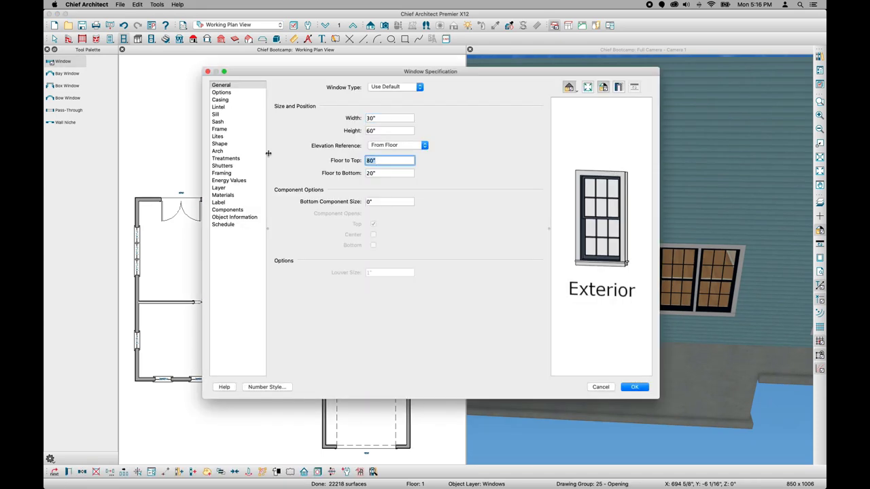
pyautogui.write('106 1/2')
pyautogui.press('Tab')
pyautogui.press('Return')
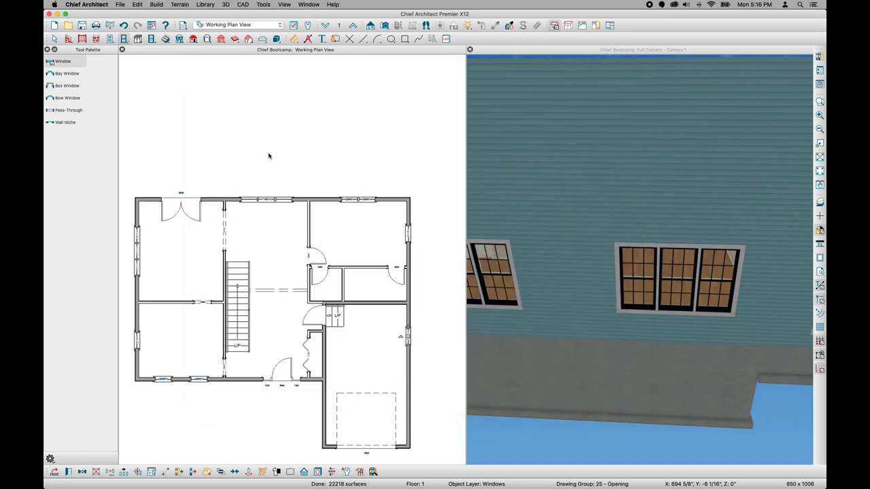
# Draw a rectangular deck with straight deck railings along the back of the house, about 38' long and 6'-4" deep
pyautogui.click(615, 276)
pyautogui.scroll(-10, 598, 279)
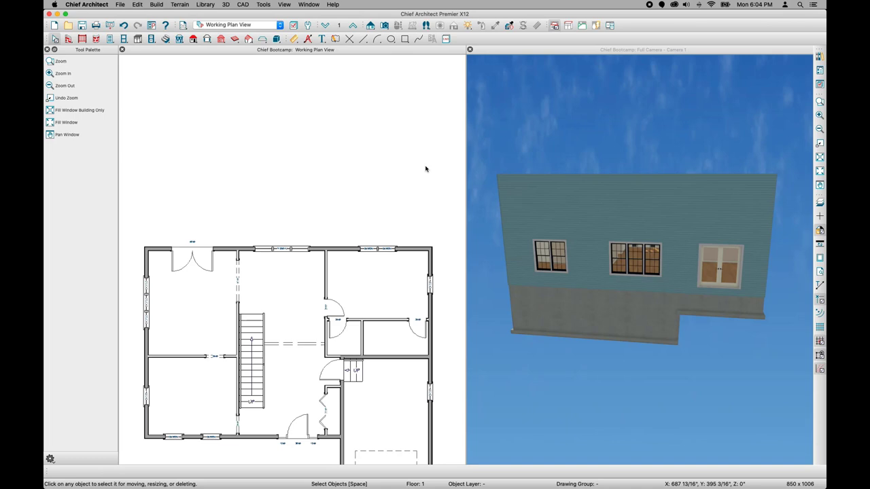
pyautogui.click(81, 40)
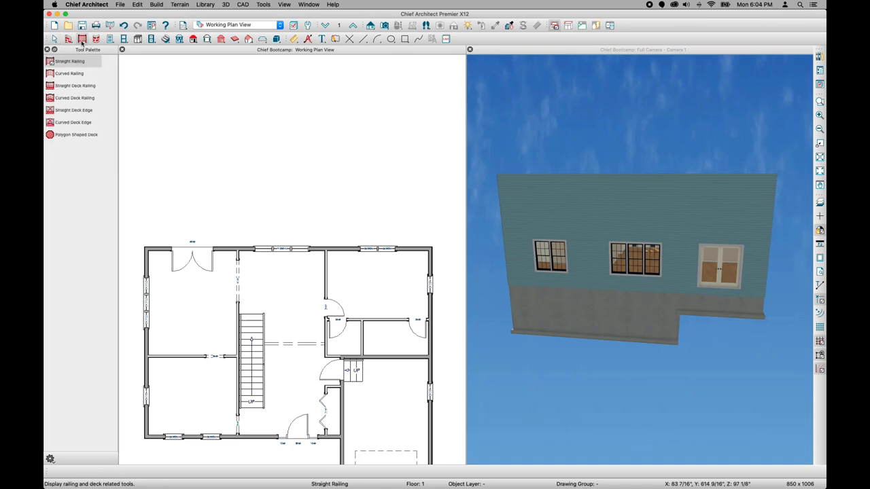
pyautogui.click(80, 87)
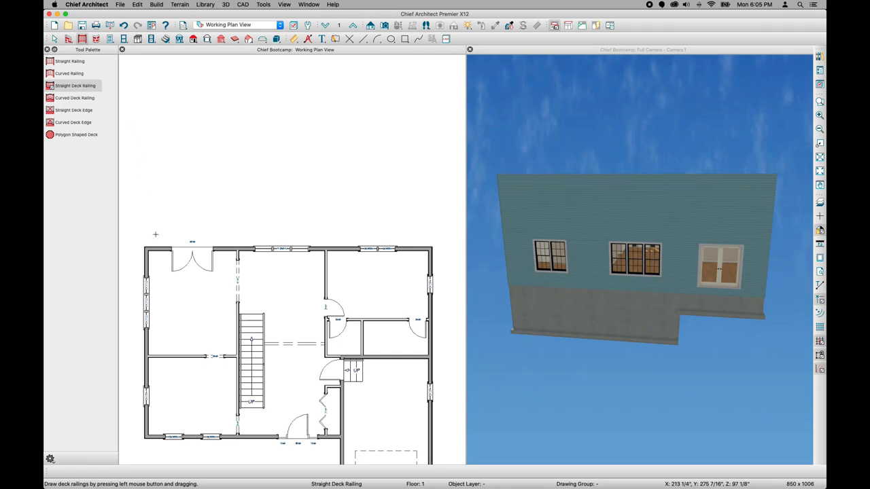
pyautogui.moveTo(157, 247); pyautogui.dragTo(156, 204)
pyautogui.moveTo(157, 205); pyautogui.dragTo(420, 248)
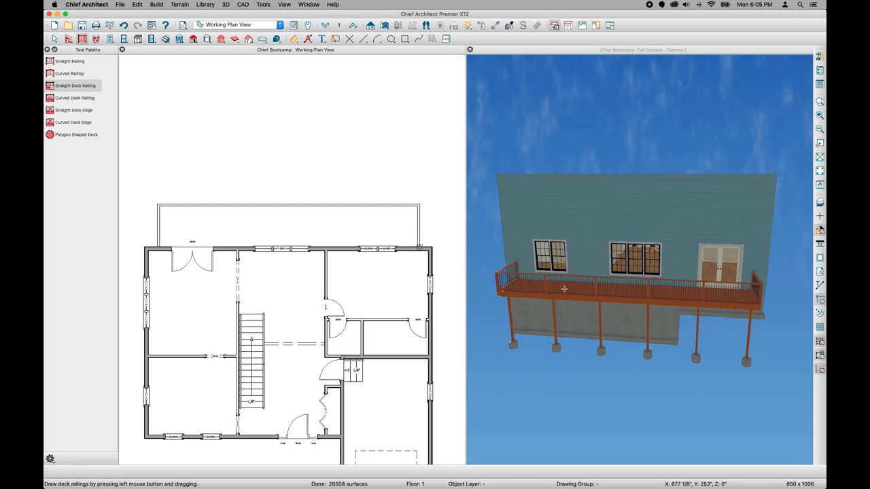
pyautogui.press('space')
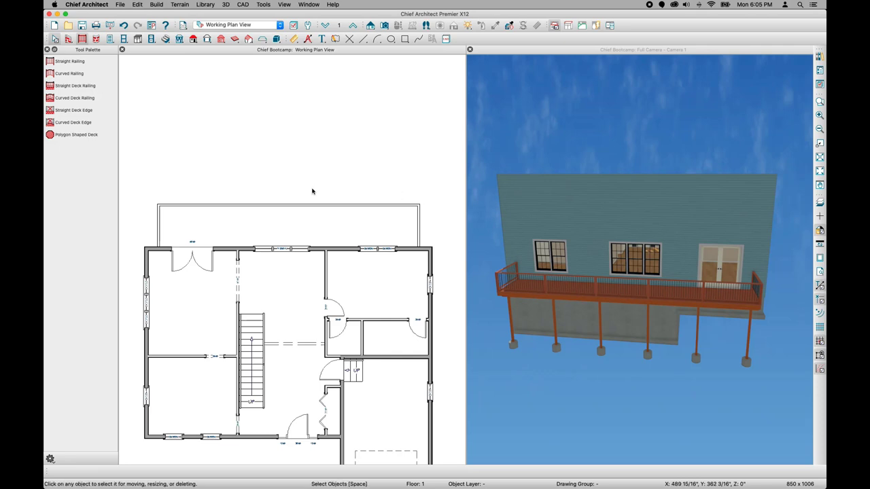
# Set the distance from the deck's outer railing to the back wall of the house to 8'
pyautogui.click(316, 204)
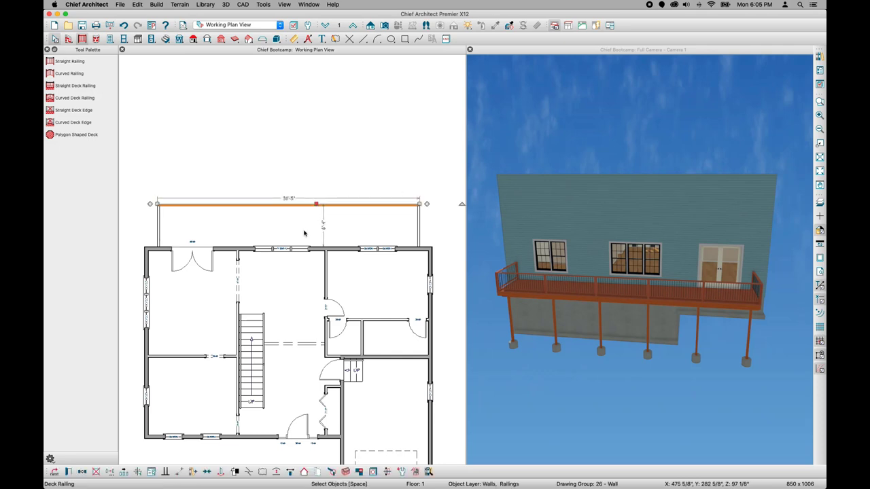
pyautogui.write('8')
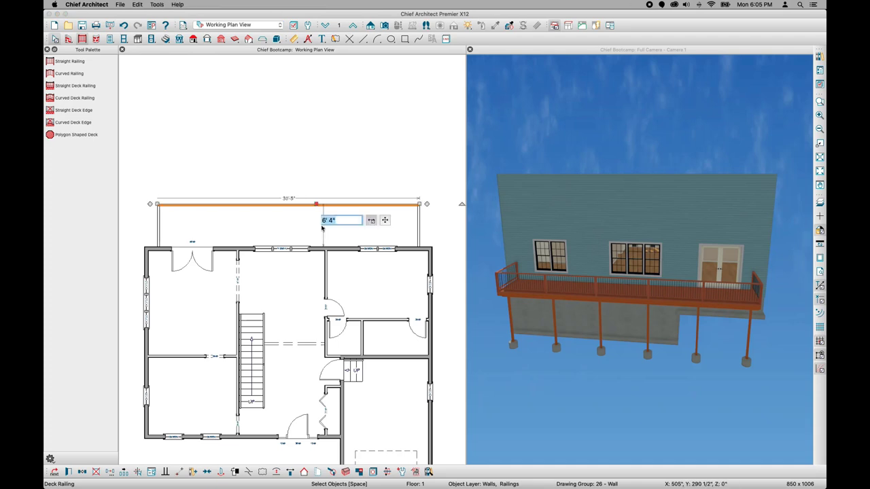
pyautogui.write("'")
pyautogui.press('Return')
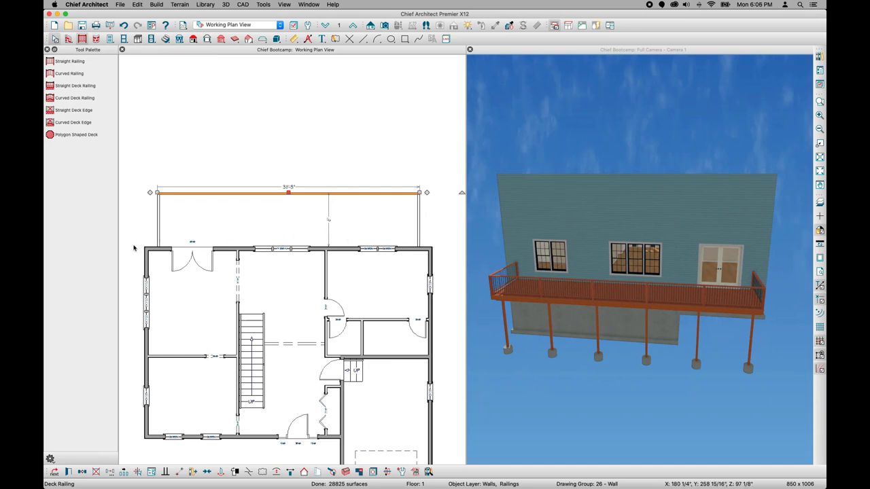
# Add manual dimensions between each deck side railing and the nearest back corner of the house, with the "Dimensions, Manual" layer displayed
pyautogui.click(157, 214)
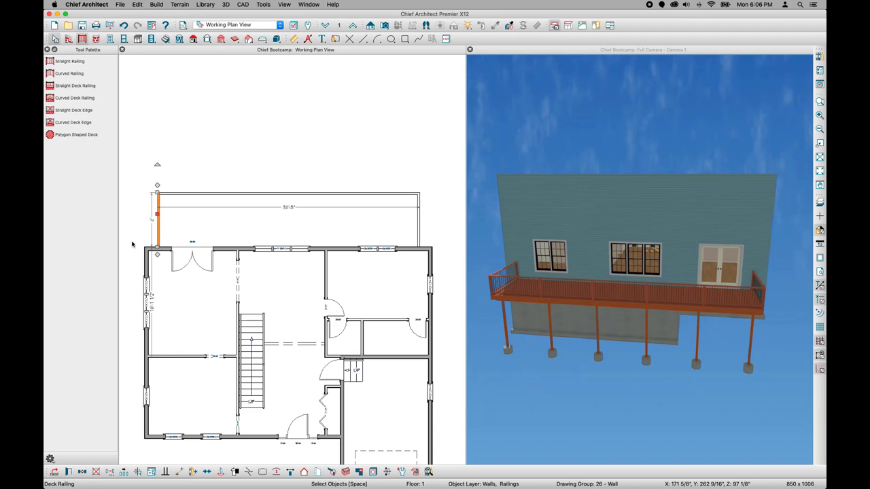
pyautogui.click(294, 39)
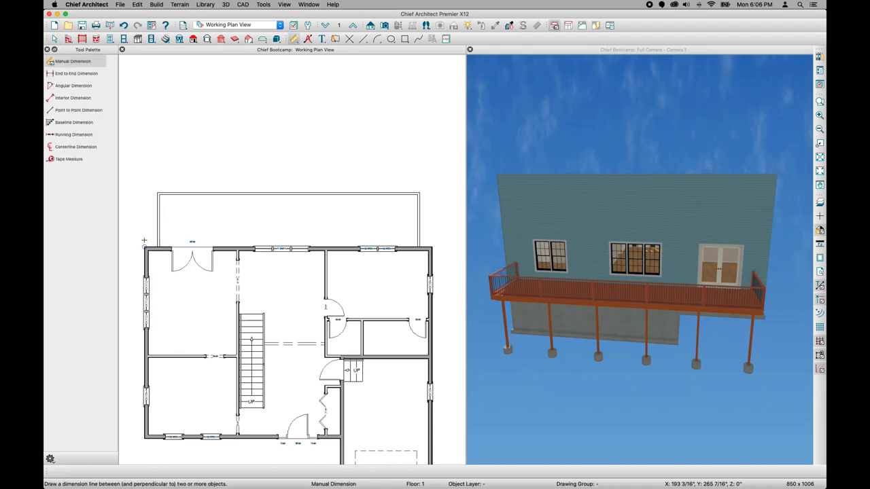
pyautogui.moveTo(144, 240); pyautogui.dragTo(159, 240)
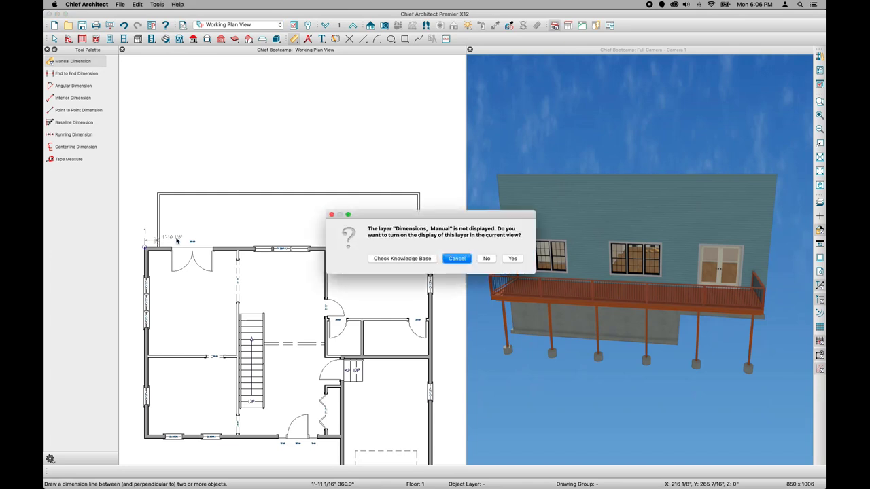
pyautogui.click(512, 256)
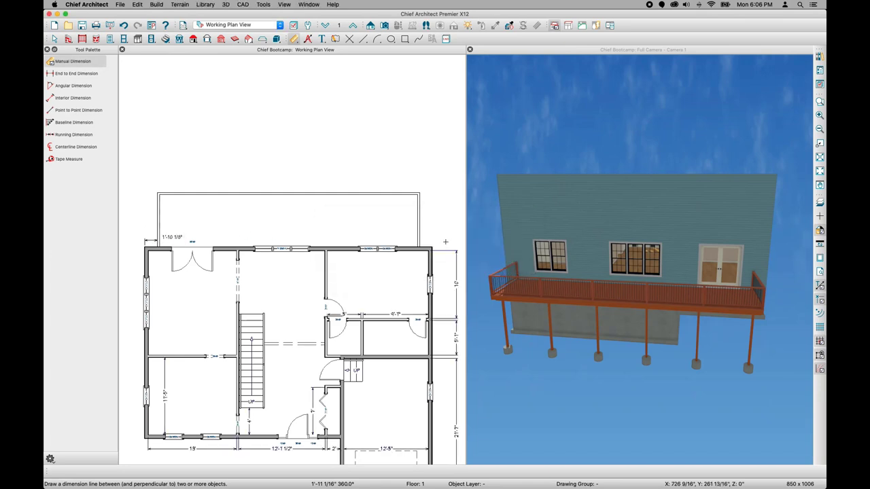
pyautogui.moveTo(419, 237); pyautogui.dragTo(435, 236)
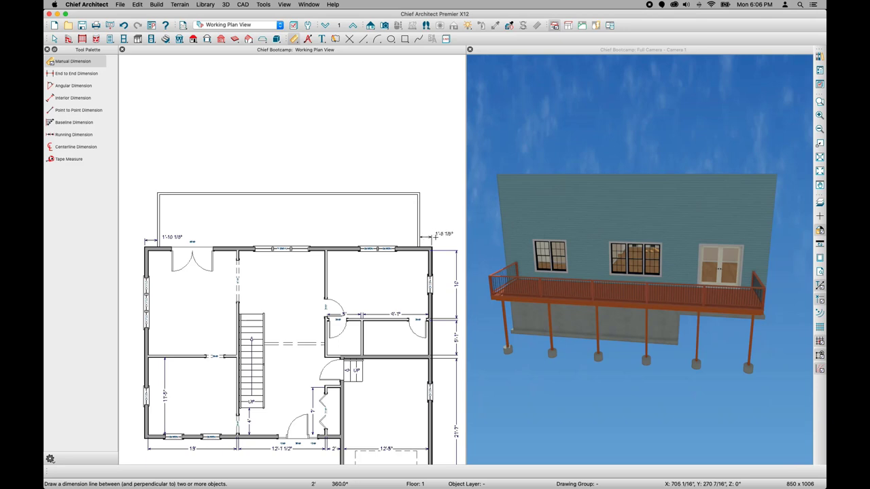
# Move both deck side railings so that each sits 1' in from its house corner
pyautogui.press('space')
pyautogui.click(419, 226)
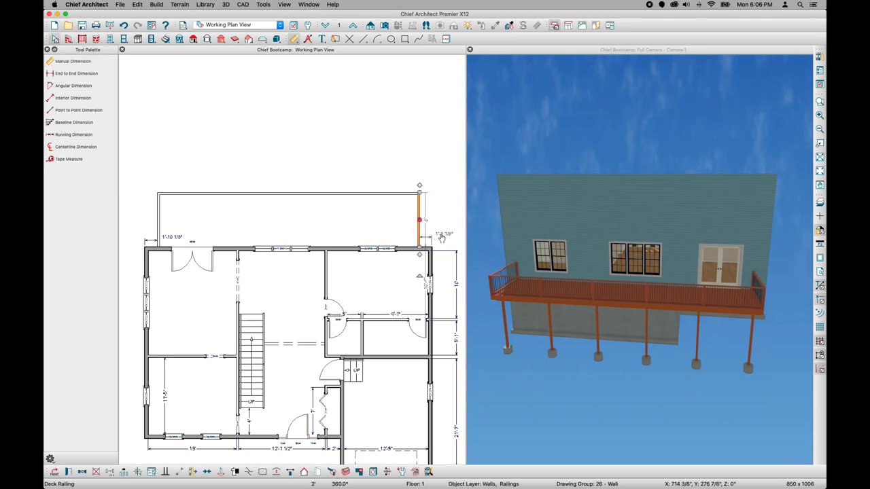
pyautogui.click(440, 234)
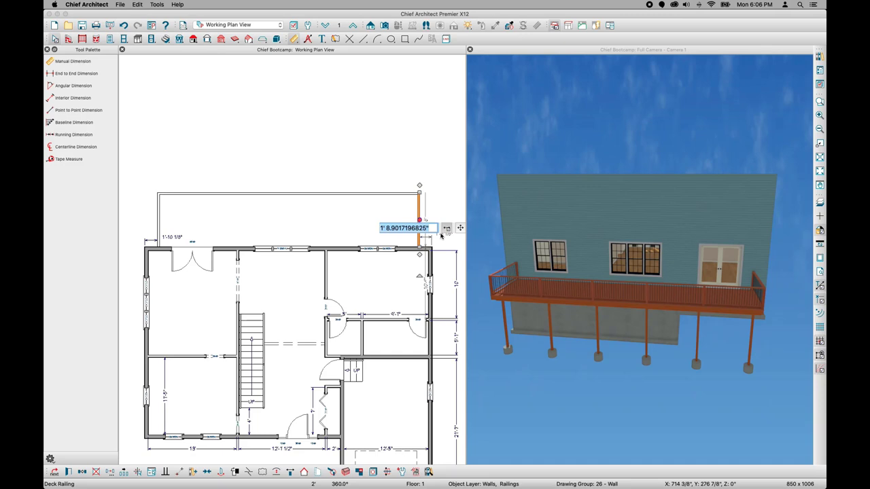
pyautogui.press('BackSpace')
pyautogui.write('0')
pyautogui.press('Return')
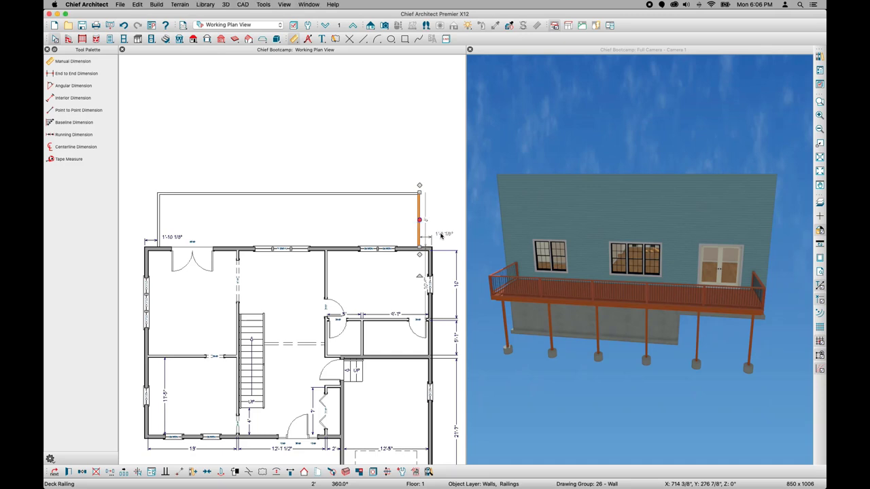
pyautogui.click(158, 223)
pyautogui.click(168, 238)
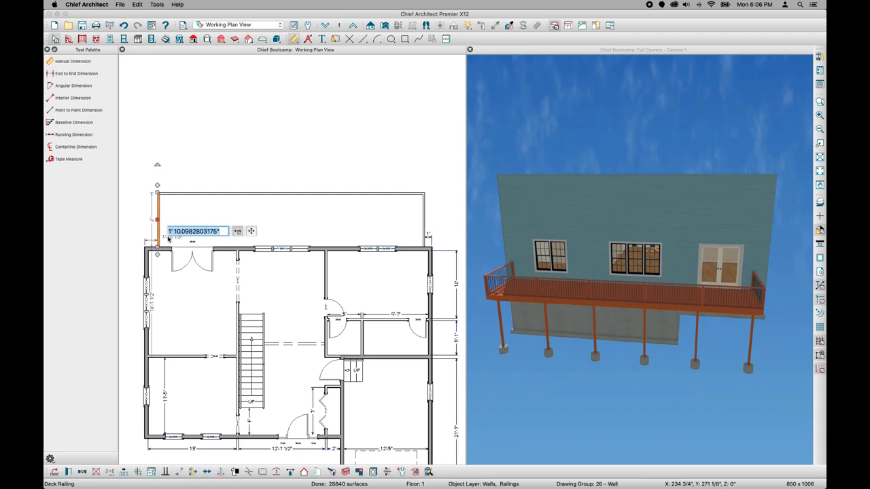
pyautogui.write('0')
pyautogui.press('Return')
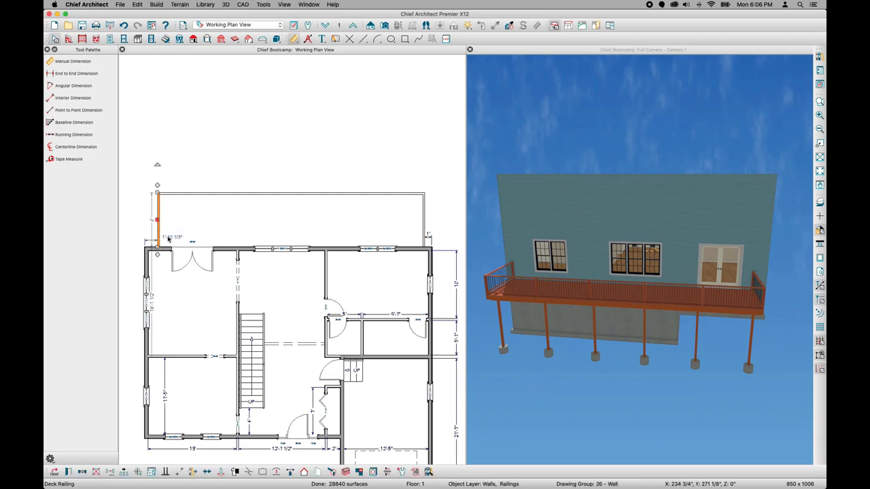
# Delete the two manual dimensions between the deck side railings and the house corners
pyautogui.click(244, 199)
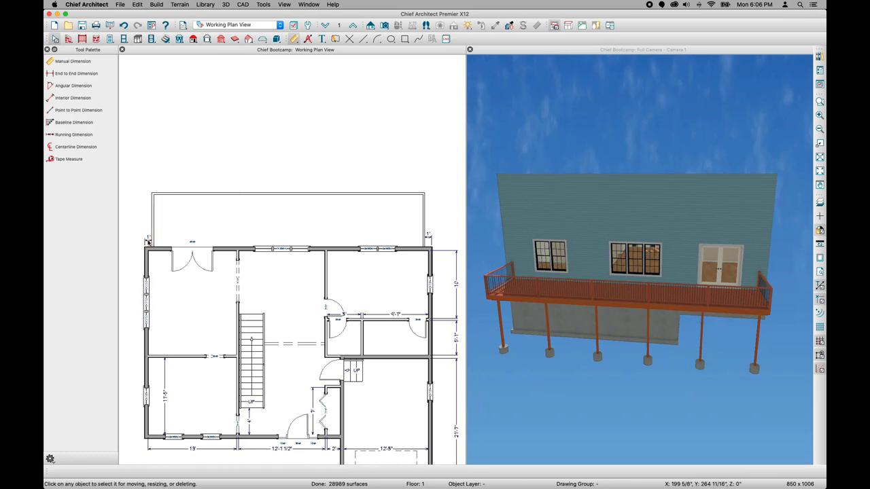
pyautogui.click(148, 241)
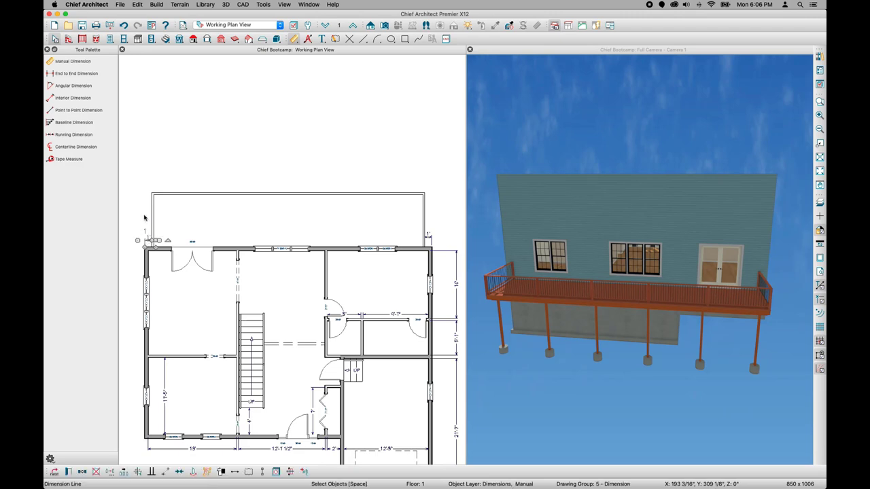
pyautogui.press('Delete')
pyautogui.click(428, 236)
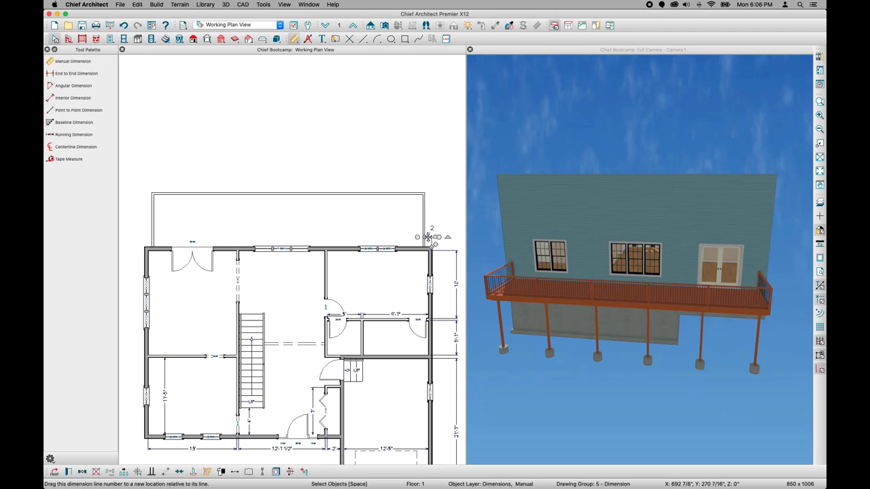
pyautogui.press('Delete')
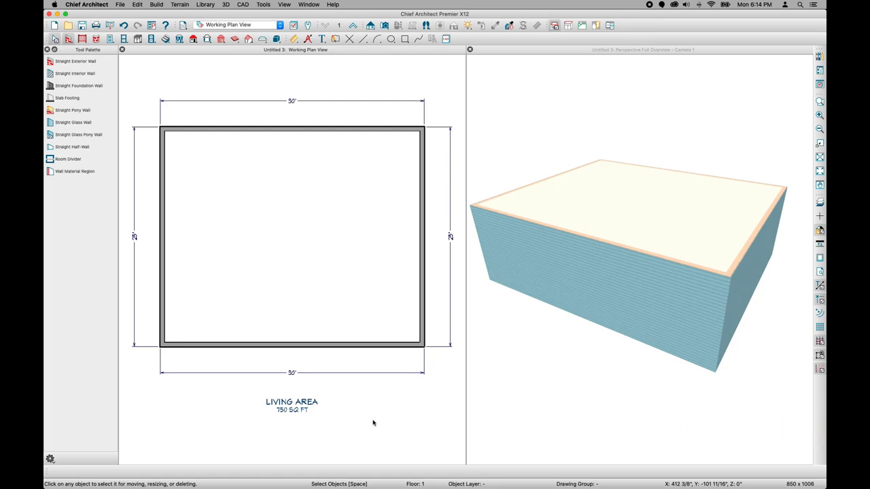
# Generate an automatic hip roof over the rectangular building with Auto Rebuild Roofs enabled, keeping the 8 in 12 pitch and 18" overhangs
pyautogui.click(193, 39)
pyautogui.click(60, 61)
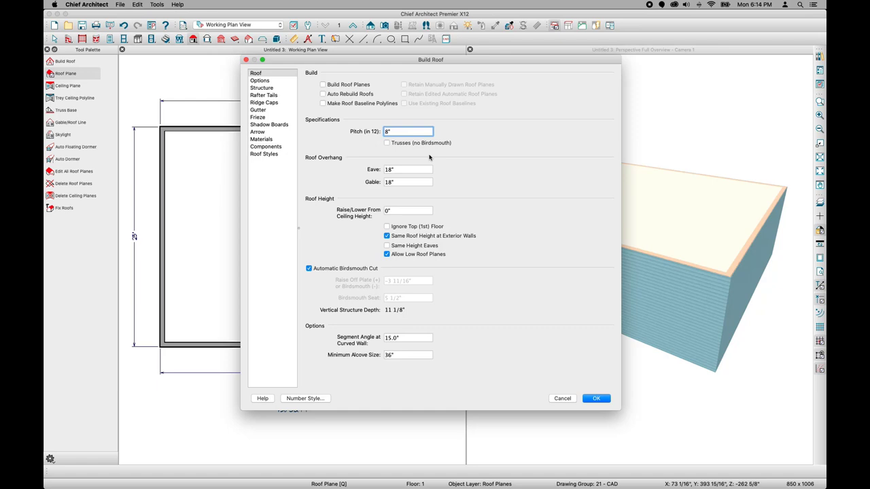
pyautogui.click(340, 95)
pyautogui.click(598, 400)
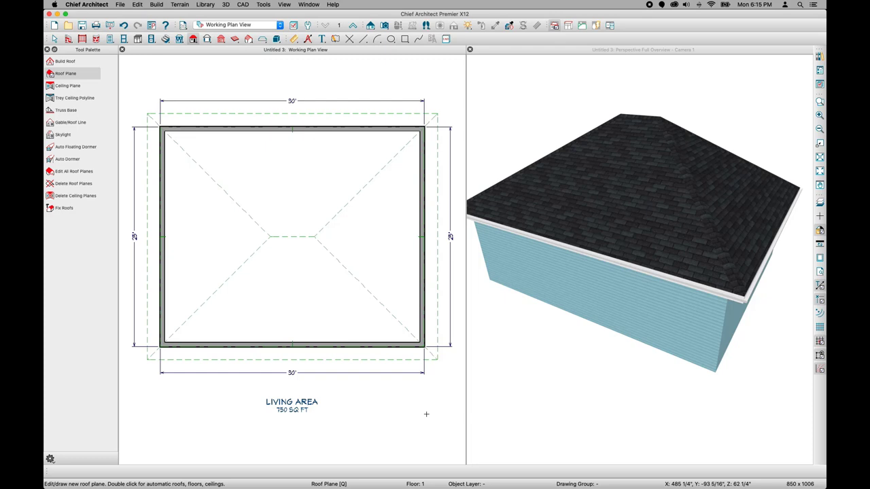
pyautogui.press('space')
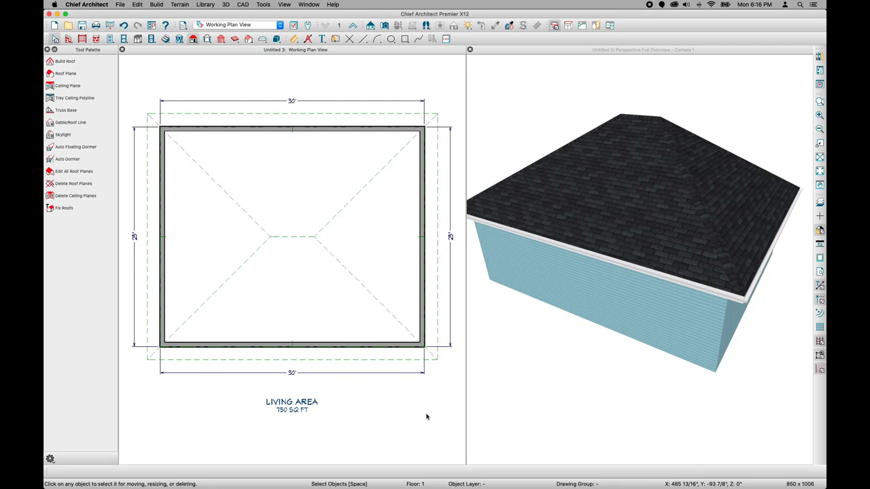
# Change the two short end walls to full gable walls one after the other and inspect the gable roof in 3D
pyautogui.click(424, 251)
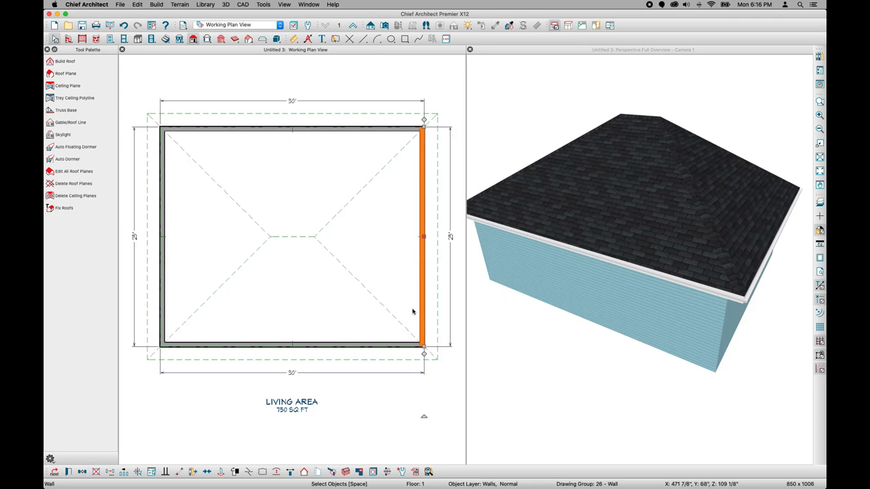
pyautogui.click(304, 474)
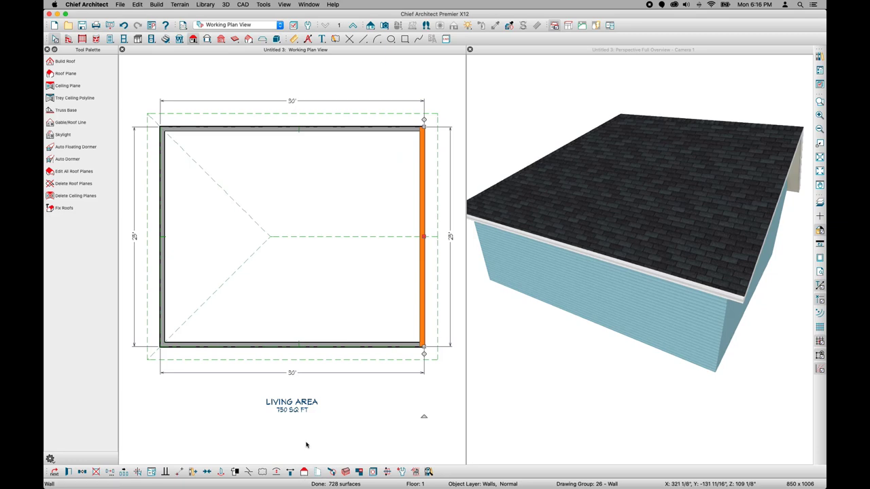
pyautogui.click(163, 272)
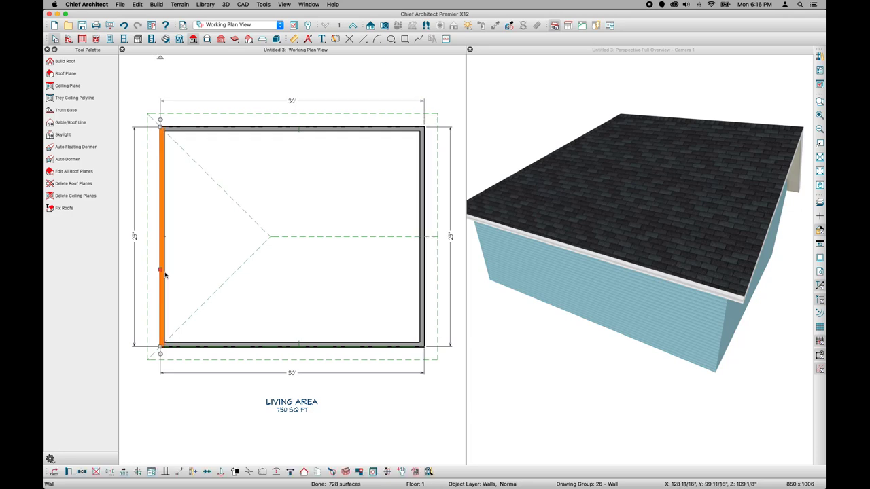
pyautogui.click(303, 472)
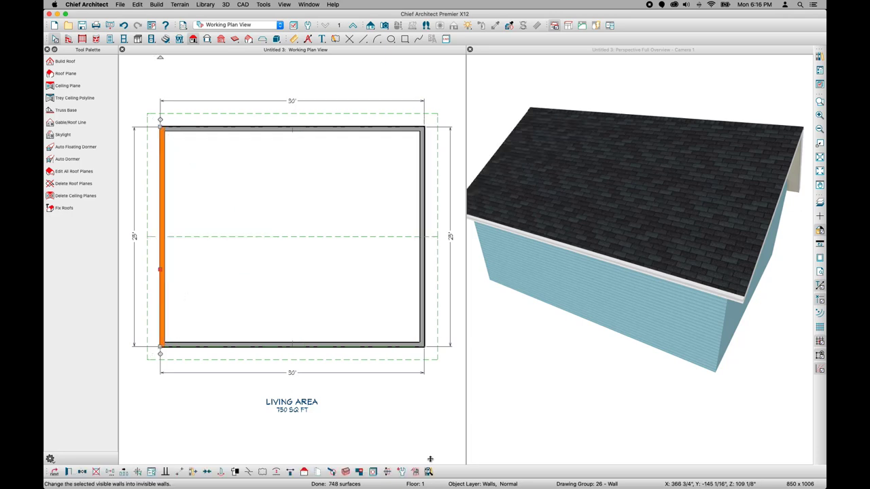
pyautogui.click(682, 391)
pyautogui.moveTo(682, 391); pyautogui.dragTo(652, 383)
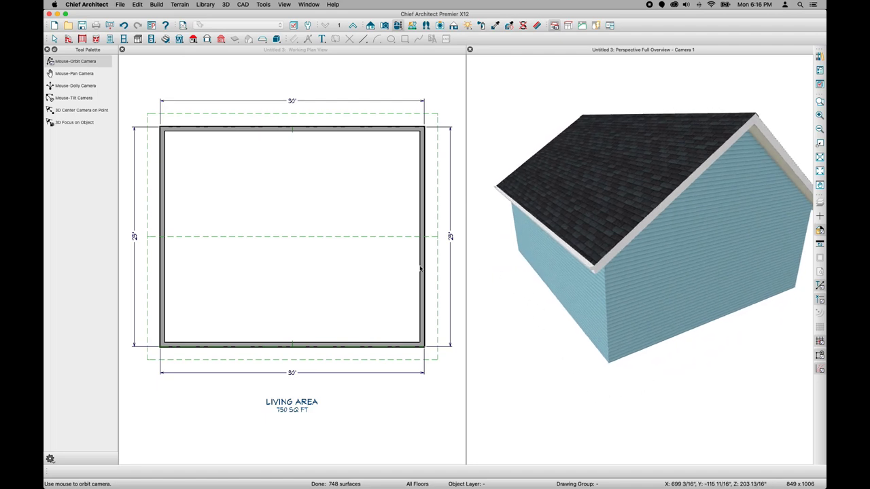
pyautogui.click(362, 406)
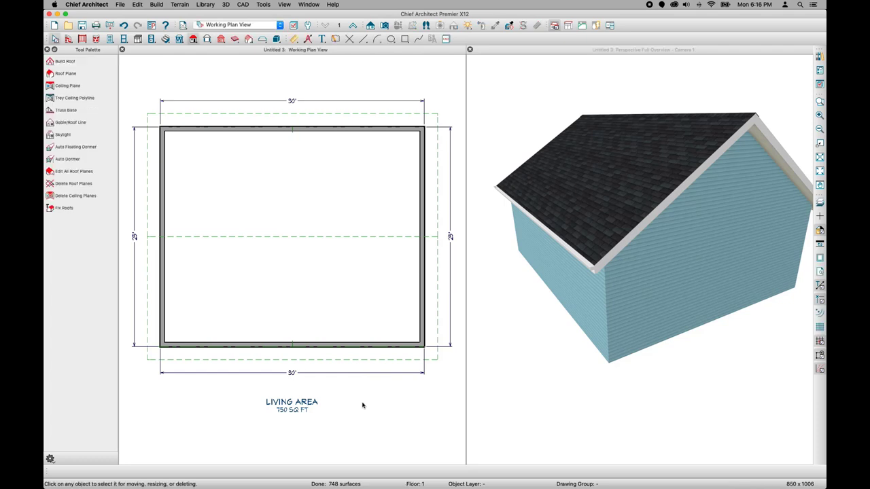
# Set the roof option of both short end walls to Dutch Gable Wall, keeping the default upper pitch start values
pyautogui.click(162, 276)
pyautogui.keyDown('shift'); pyautogui.click(423, 280); pyautogui.keyUp('shift')
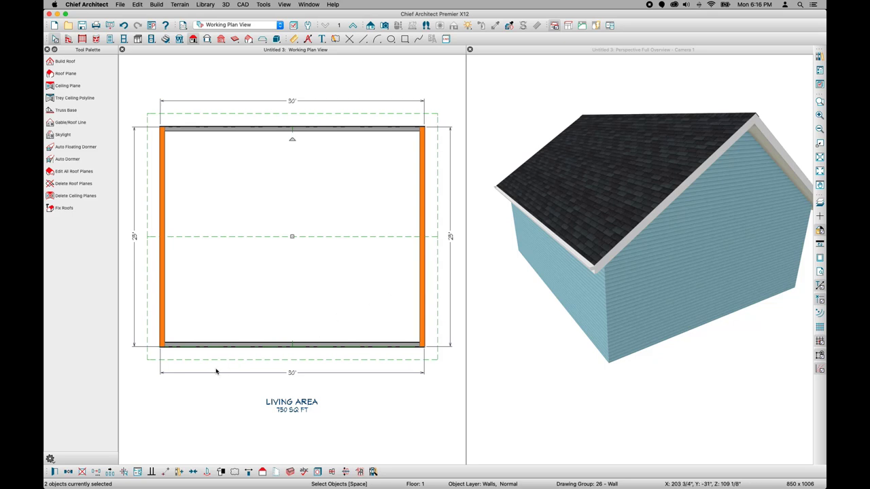
pyautogui.click(54, 474)
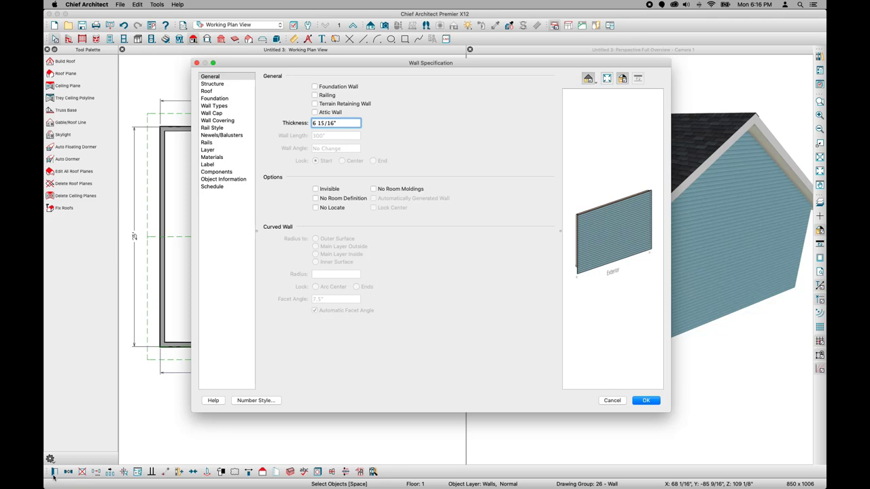
pyautogui.click(212, 94)
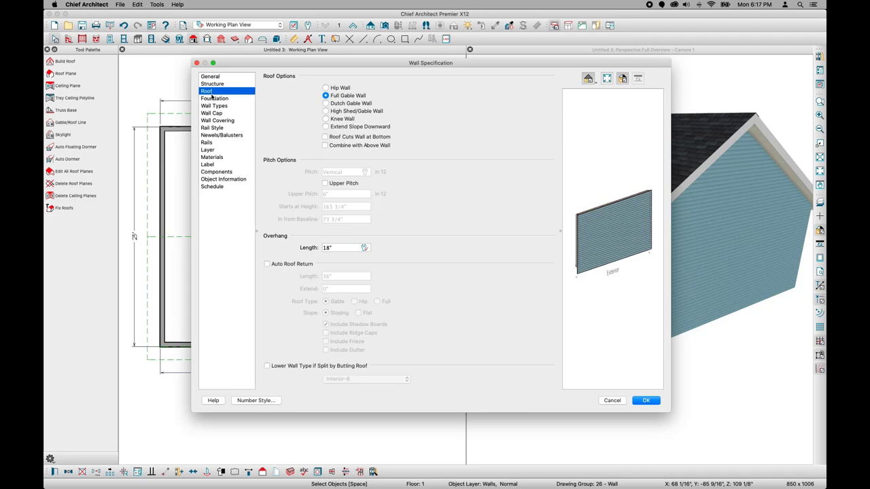
pyautogui.click(341, 104)
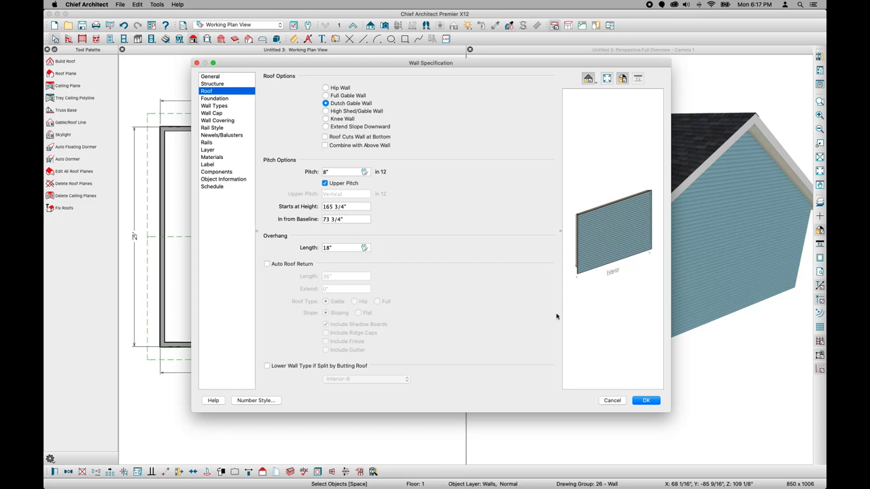
pyautogui.click(642, 401)
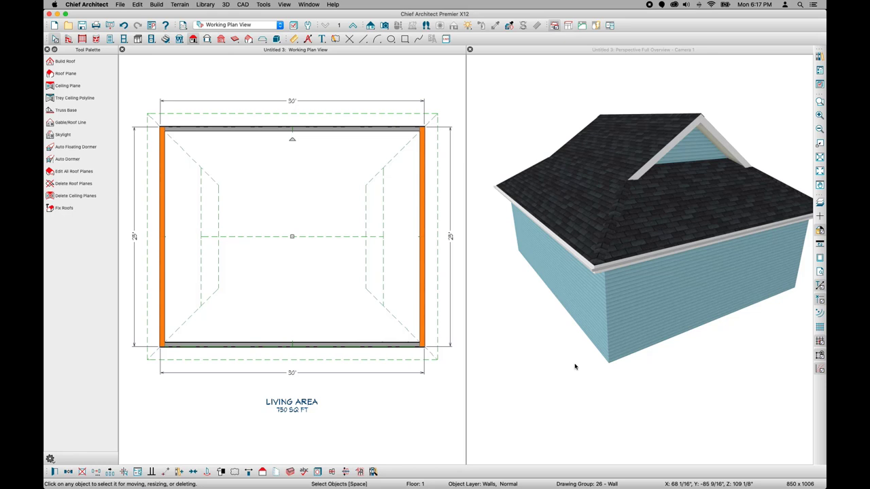
# Reset the Roof Directives in Walls to their defaults for the 1st floor
pyautogui.click(137, 5)
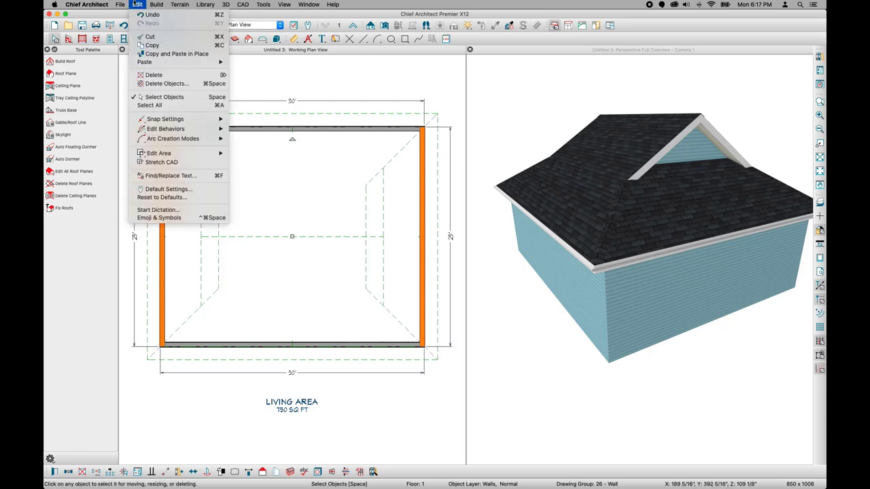
pyautogui.click(172, 202)
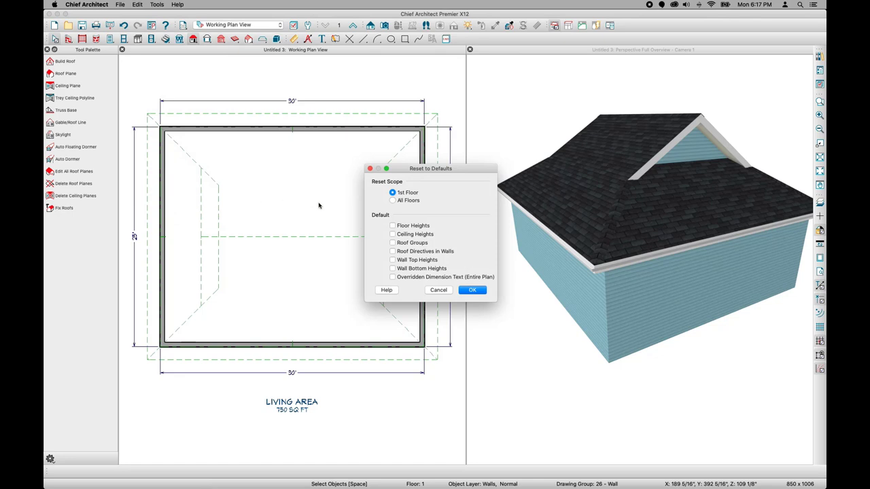
pyautogui.click(393, 251)
pyautogui.click(472, 290)
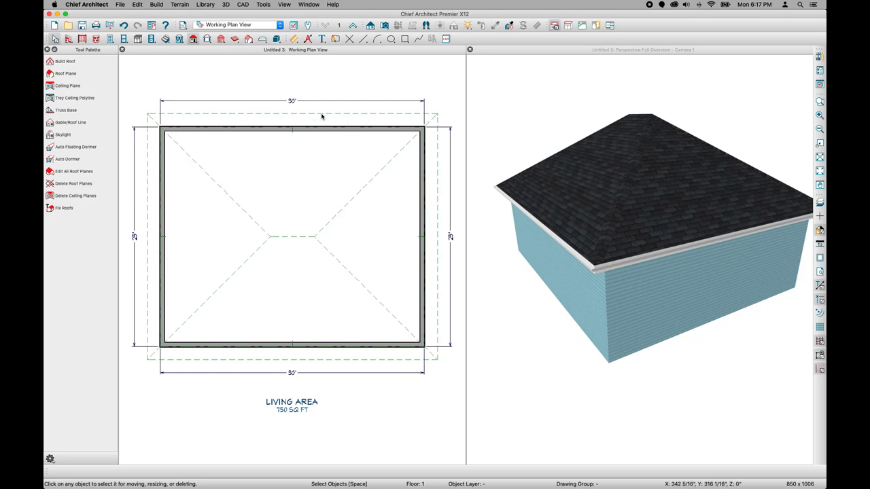
# Change both short end walls to full gable walls together in a single operation
pyautogui.click(162, 207)
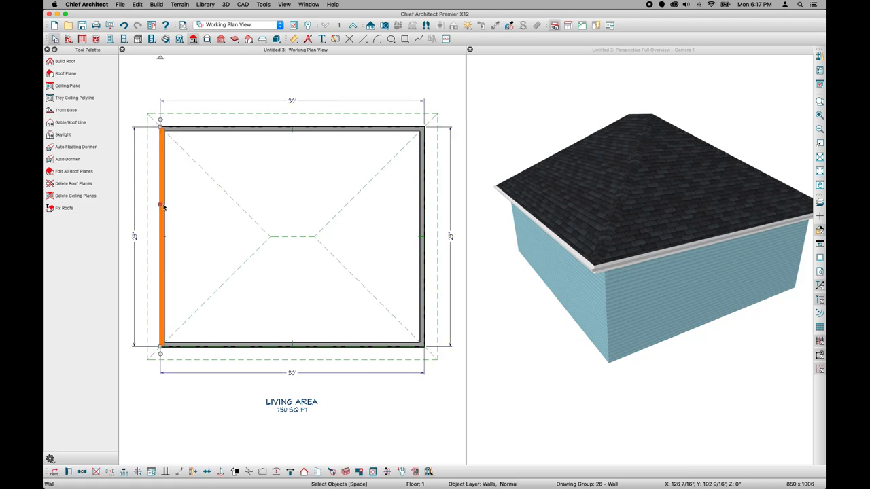
pyautogui.keyDown('shift'); pyautogui.click(422, 216); pyautogui.keyUp('shift')
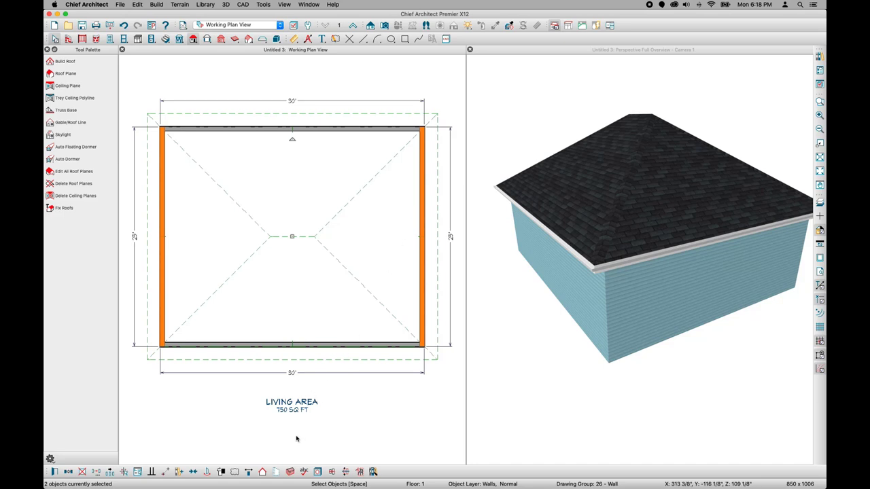
pyautogui.click(262, 474)
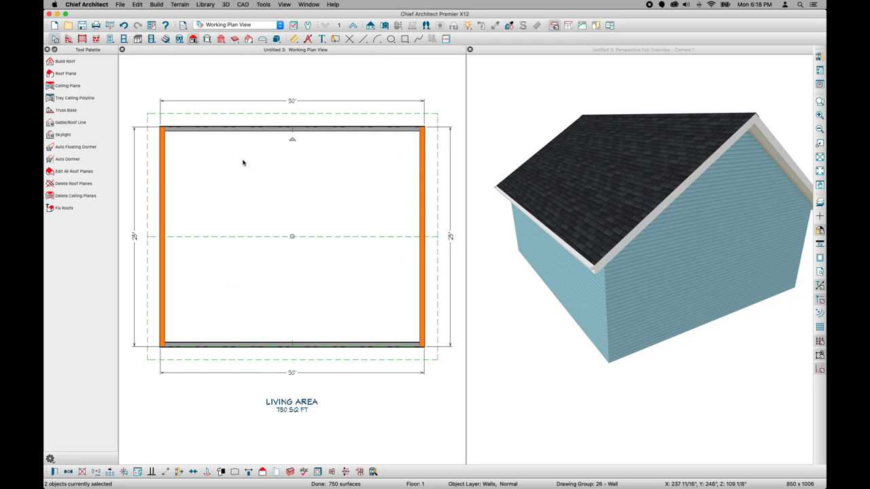
# Set the roof option of the plan's upper long wall to High Shed/Gable Wall
pyautogui.click(223, 129)
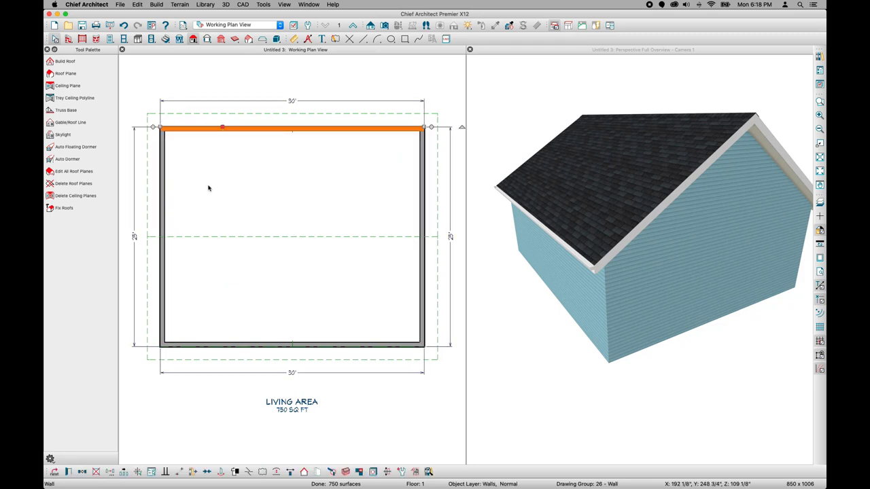
pyautogui.click(69, 474)
pyautogui.click(225, 92)
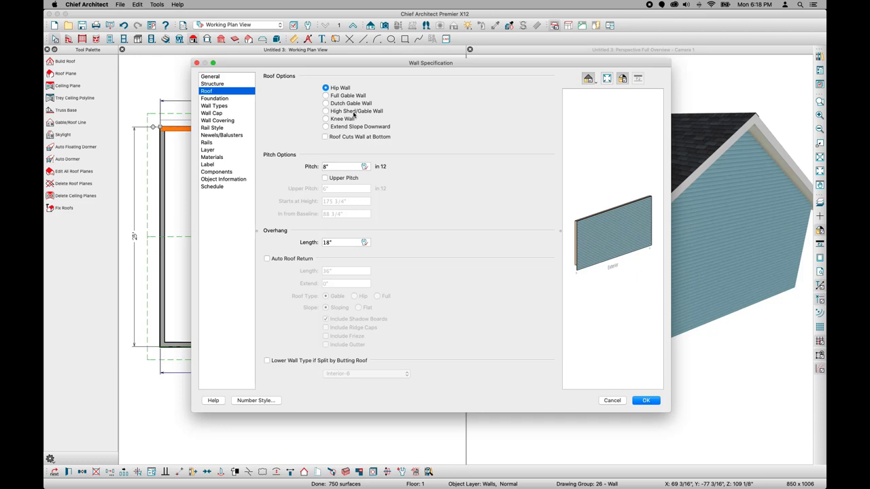
pyautogui.click(354, 113)
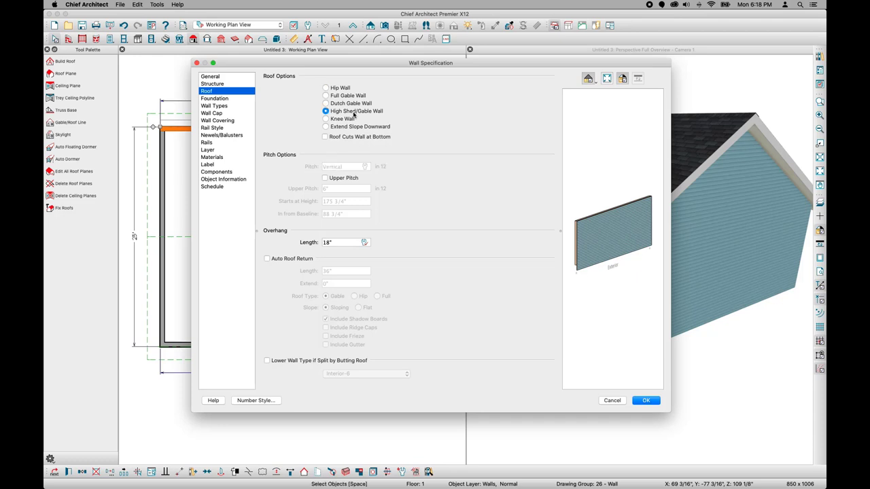
pyautogui.click(645, 400)
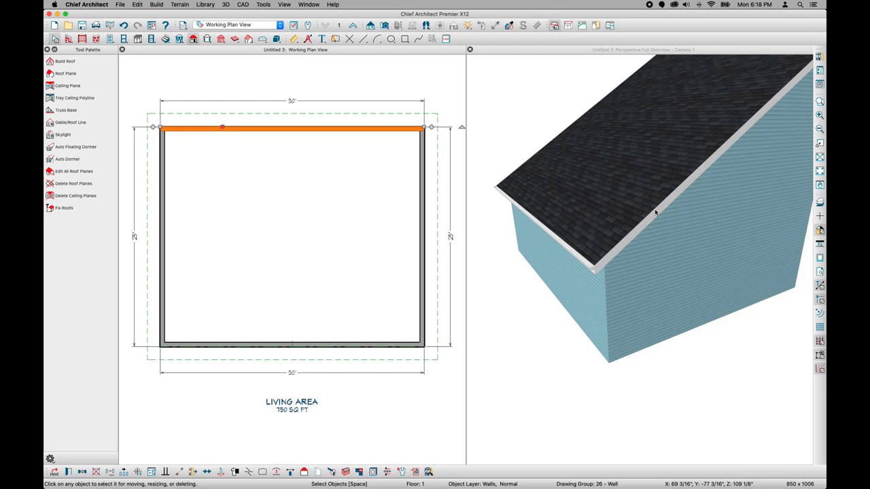
# Set the roof pitch of the plan's lower long wall to 3 in 12 and view the flatter shed roof in 3D
pyautogui.click(347, 347)
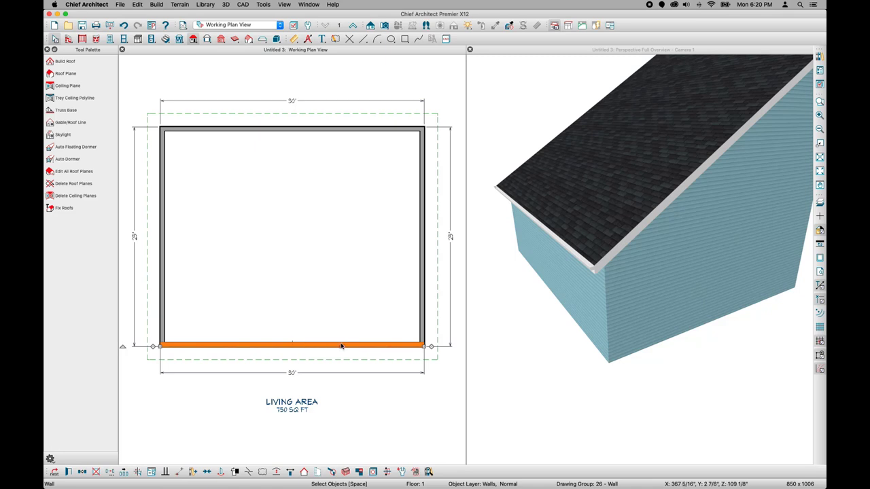
pyautogui.click(69, 472)
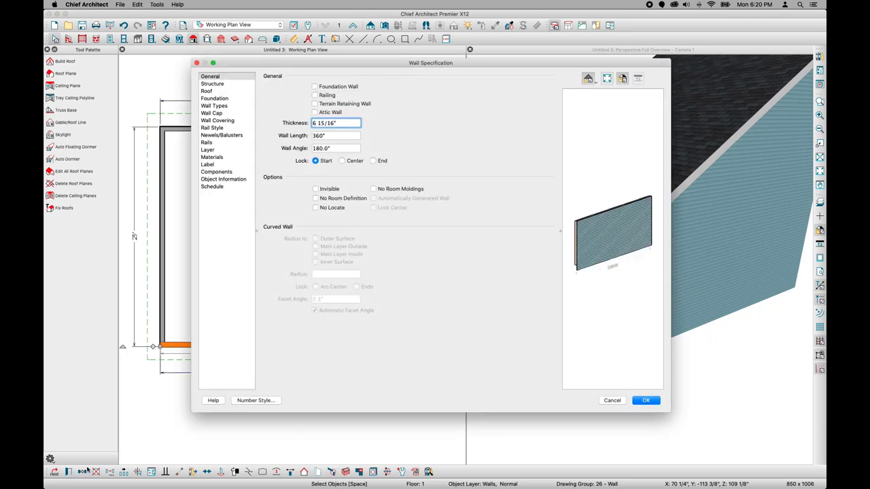
pyautogui.click(211, 92)
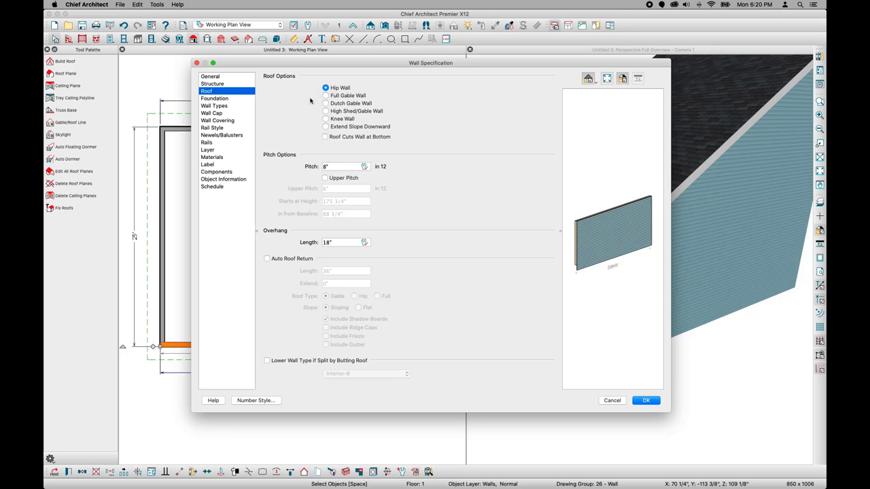
pyautogui.click(344, 167)
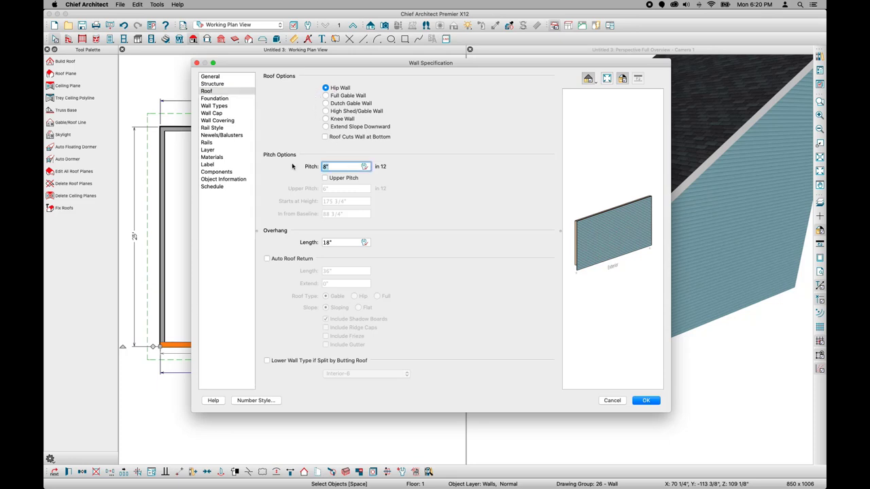
pyautogui.write('3')
pyautogui.click(642, 404)
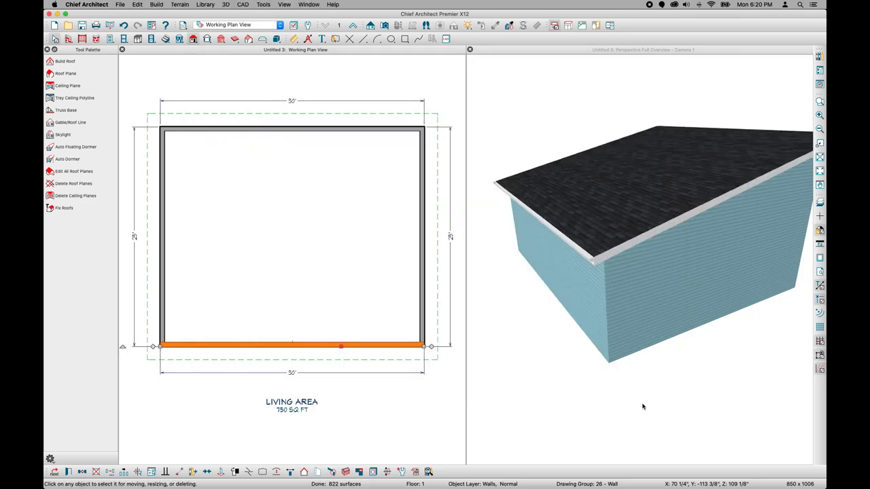
pyautogui.click(711, 368)
pyautogui.moveTo(711, 368)
pyautogui.mouseDown()
pyautogui.moveTo(760, 369)
pyautogui.moveTo(719, 370)
pyautogui.mouseUp()
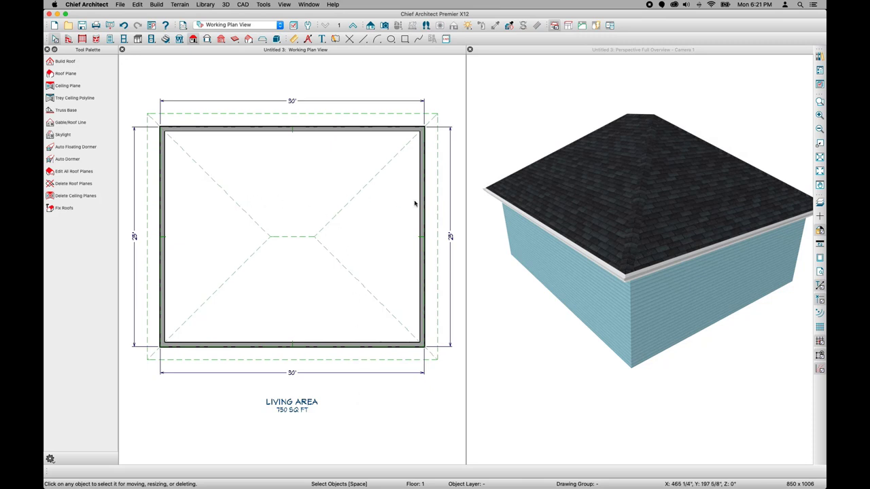
# Change both short end walls of the hip roof to full gable walls in one operation
pyautogui.click(422, 279)
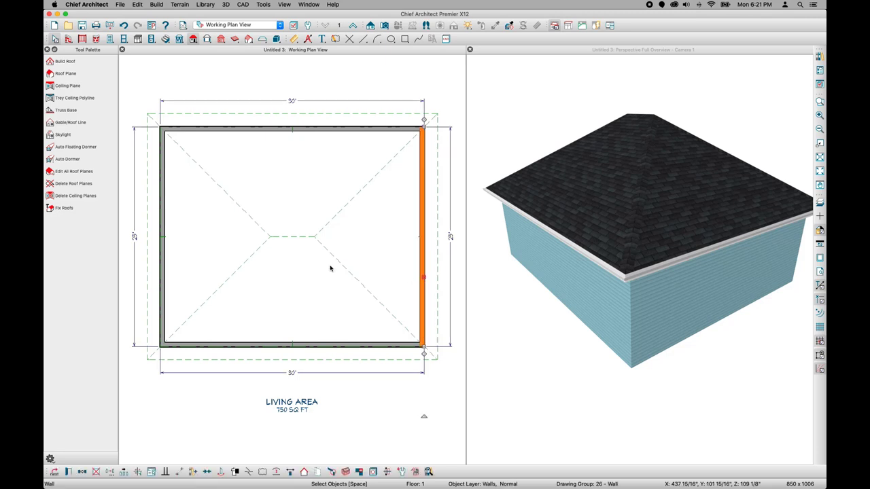
pyautogui.press('Escape')
pyautogui.keyDown('shift'); pyautogui.click(161, 267); pyautogui.keyUp('shift')
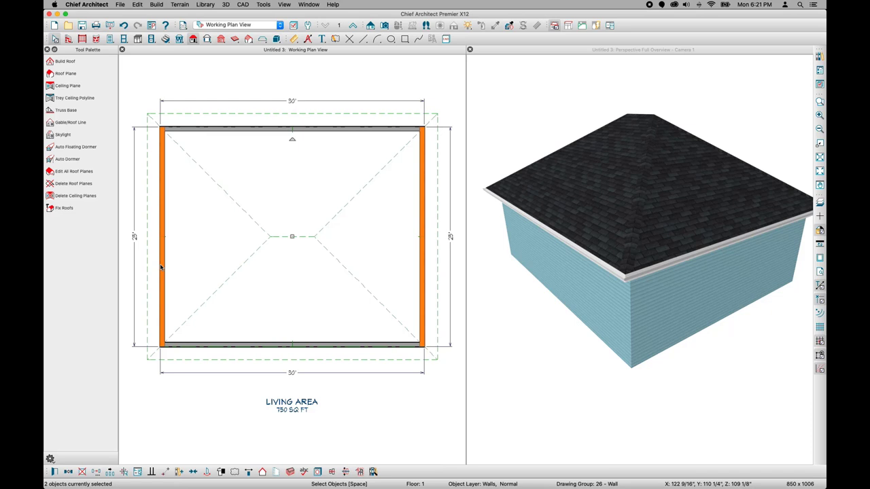
pyautogui.click(263, 475)
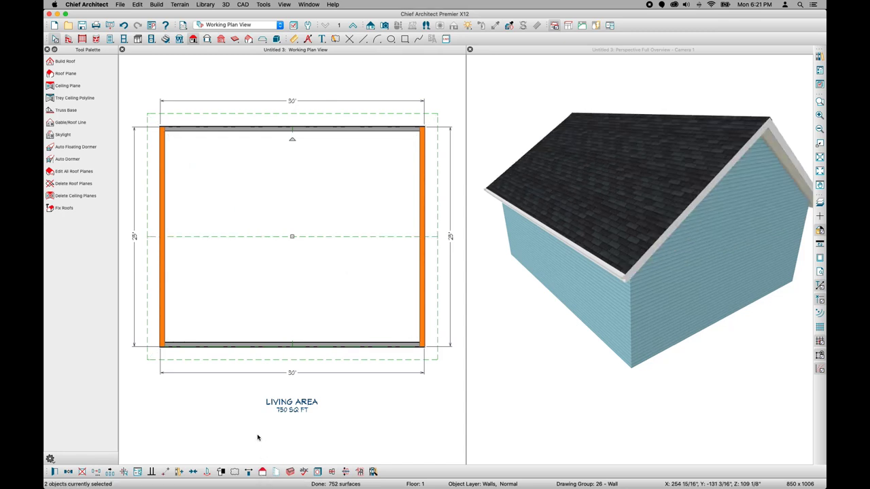
# Set the roof pitch of the plan's lower long wall to 3 in 12 and orbit the 3D view to its gable end
pyautogui.click(271, 349)
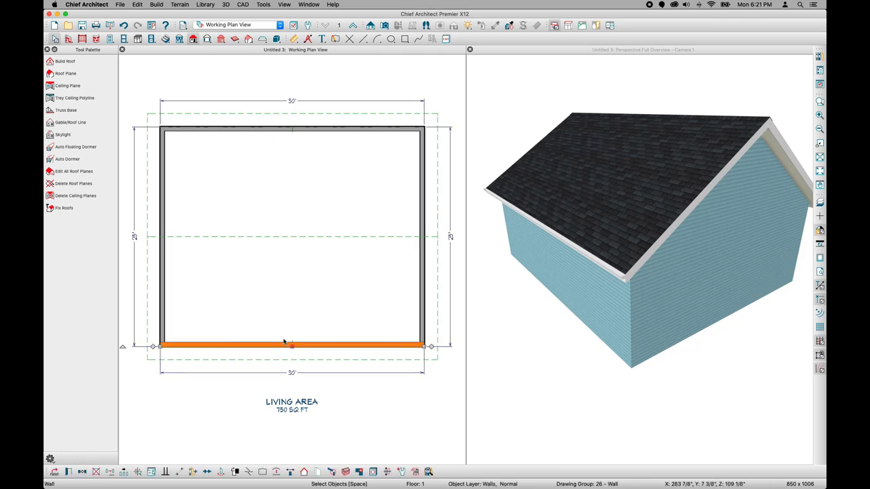
pyautogui.click(66, 476)
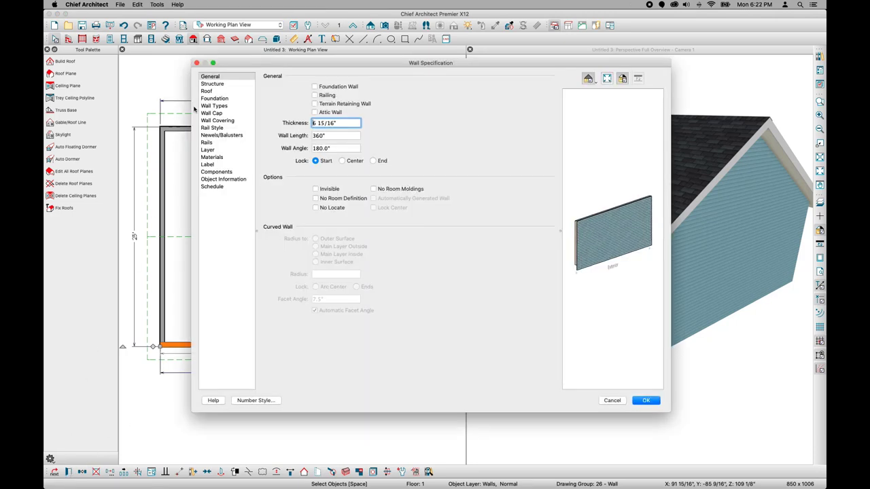
pyautogui.click(218, 90)
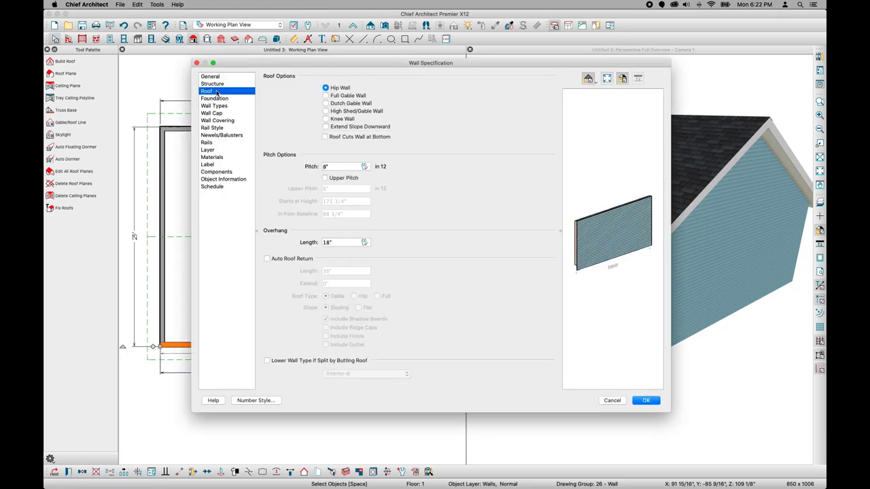
pyautogui.click(338, 166)
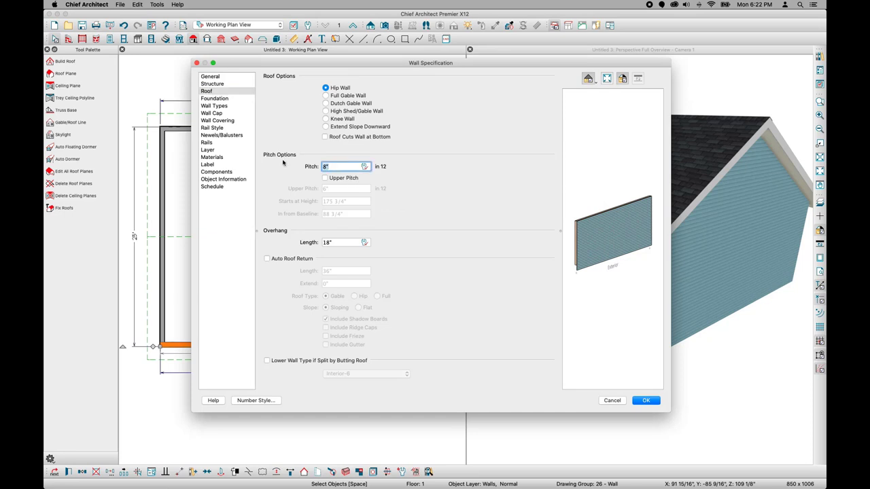
pyautogui.write('3')
pyautogui.click(645, 402)
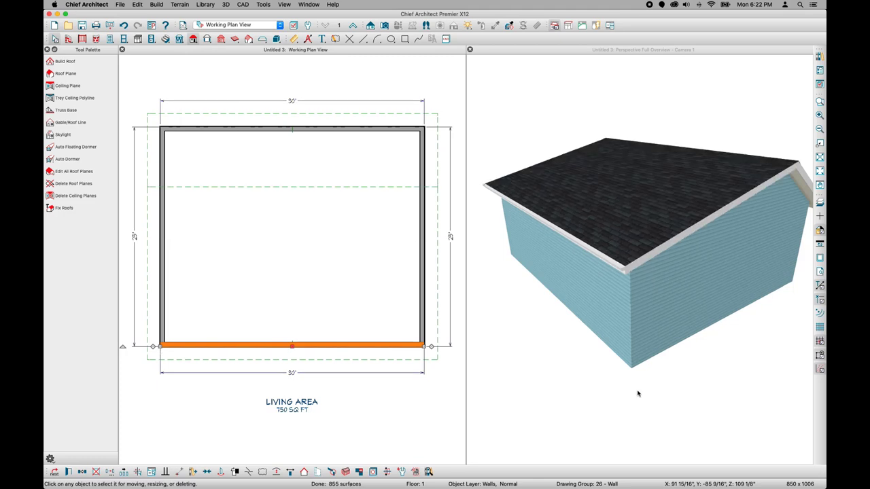
pyautogui.click(711, 383)
pyautogui.moveTo(741, 379); pyautogui.dragTo(699, 373)
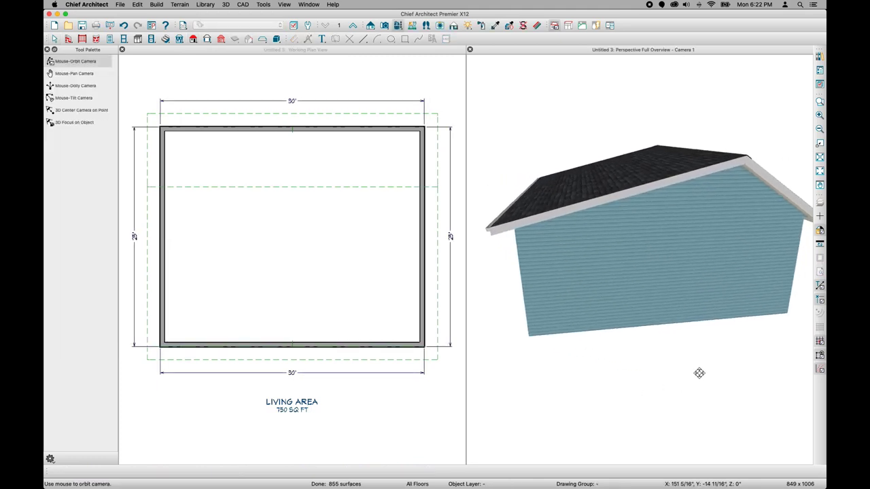
# Open the roof settings of the plan's upper long wall to check its pitch options, and accept the dialog
pyautogui.click(327, 133)
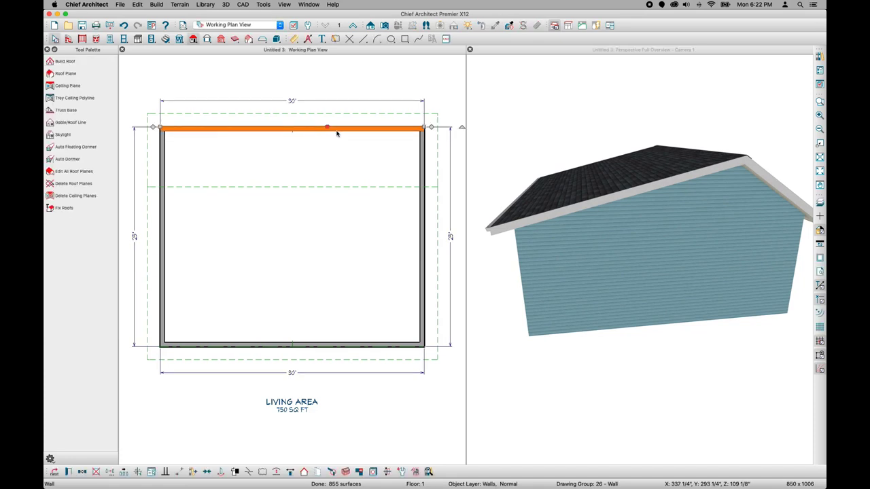
pyautogui.click(68, 472)
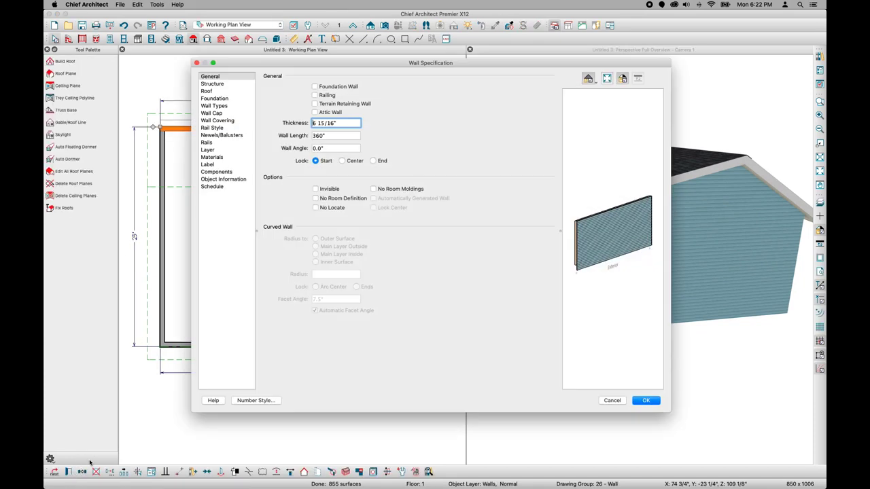
pyautogui.click(207, 91)
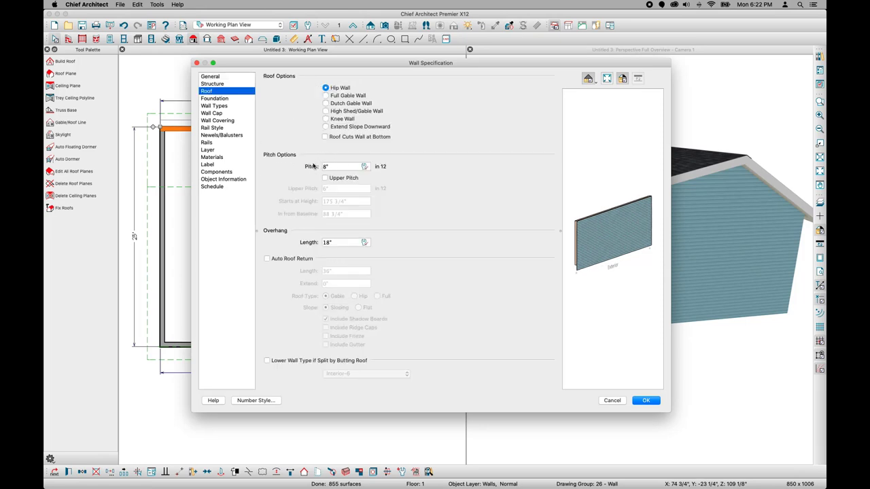
pyautogui.click(642, 402)
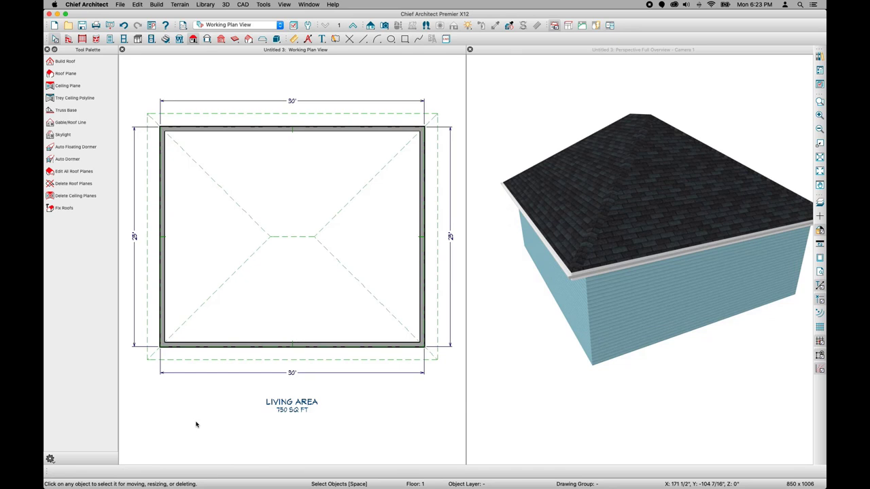
# Select both short end walls together and turn them into full gable walls
pyautogui.click(161, 262)
pyautogui.keyDown('shift'); pyautogui.click(421, 267); pyautogui.keyUp('shift')
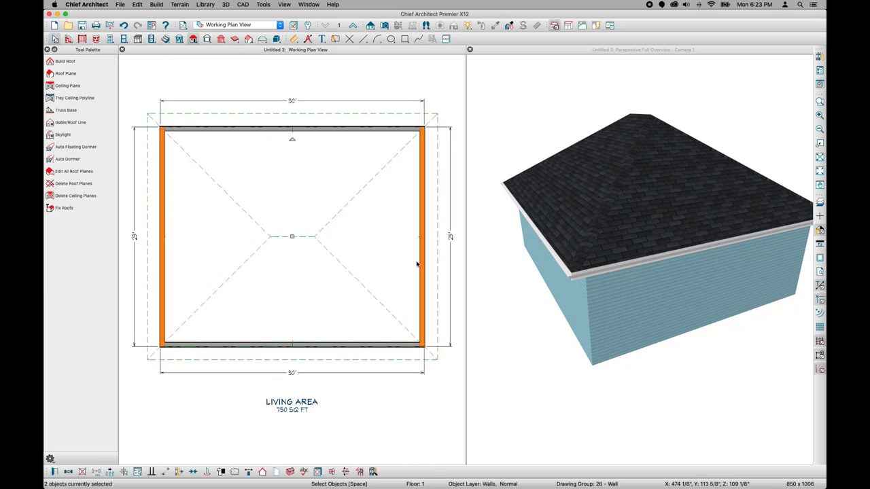
pyautogui.click(262, 472)
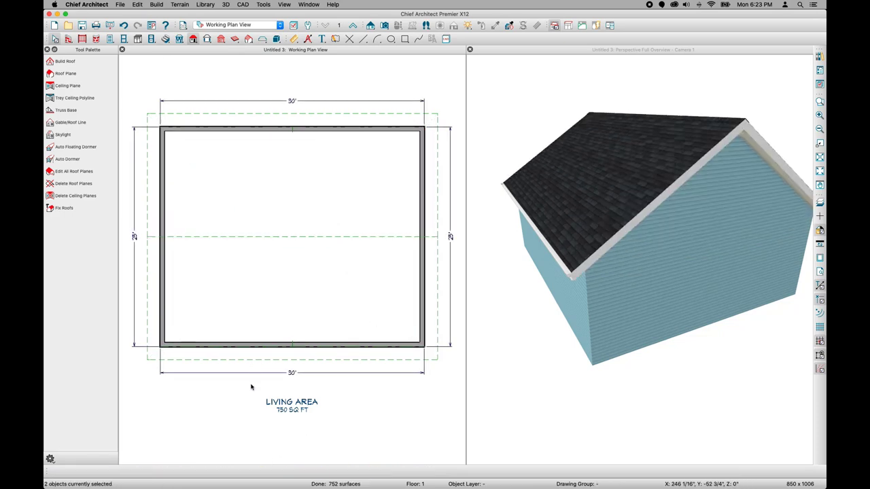
# Set the roof pitch of both long walls together to 12 in 12
pyautogui.click(293, 130)
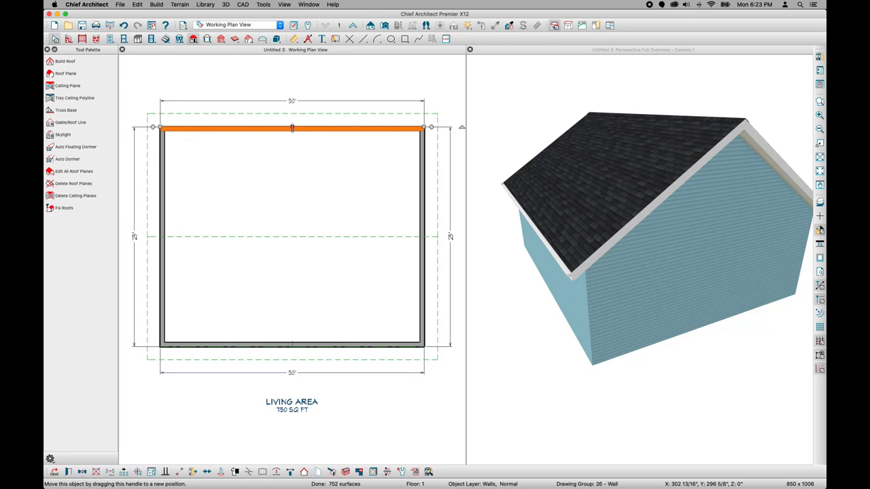
pyautogui.keyDown('shift'); pyautogui.click(306, 348); pyautogui.keyUp('shift')
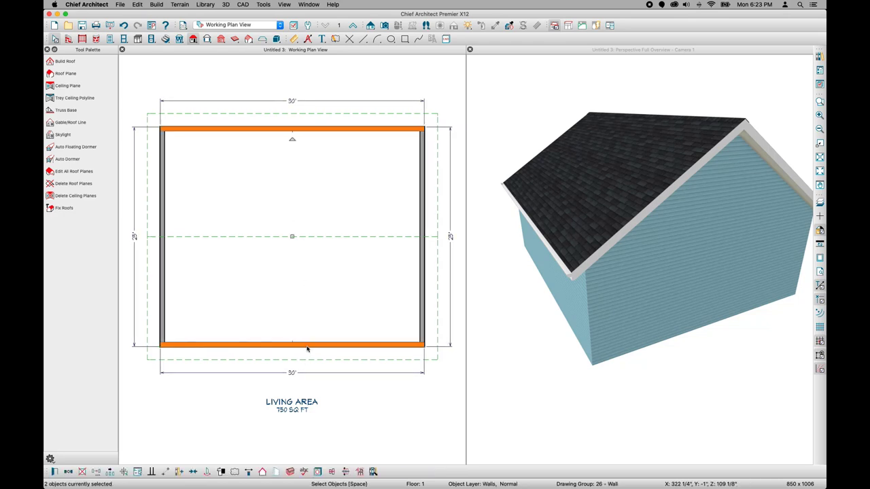
pyautogui.click(56, 473)
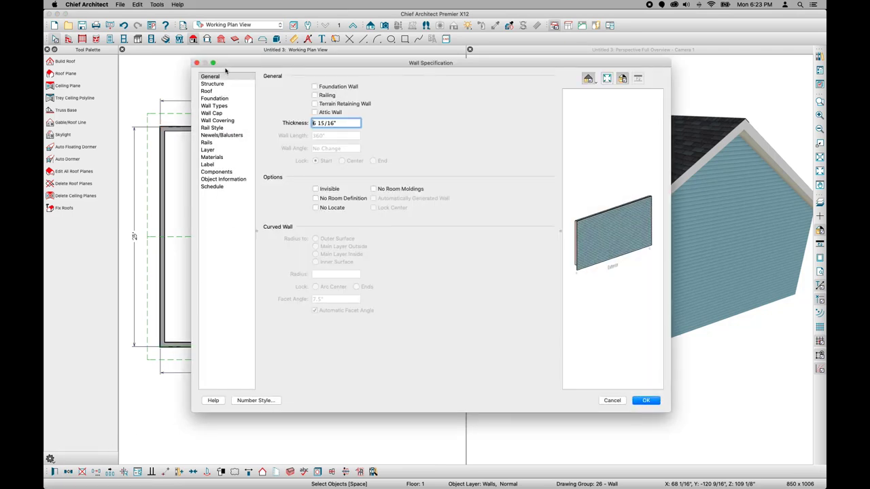
pyautogui.click(219, 94)
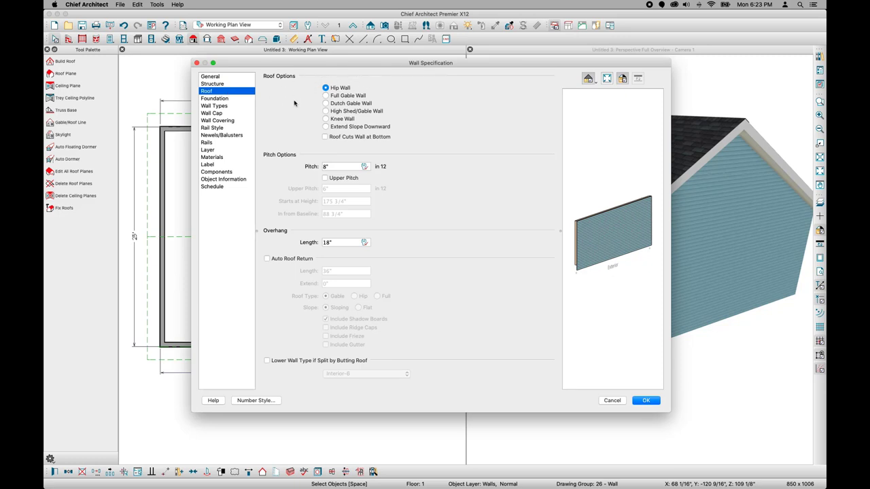
pyautogui.doubleClick(337, 166)
pyautogui.write('12')
pyautogui.press('Tab')
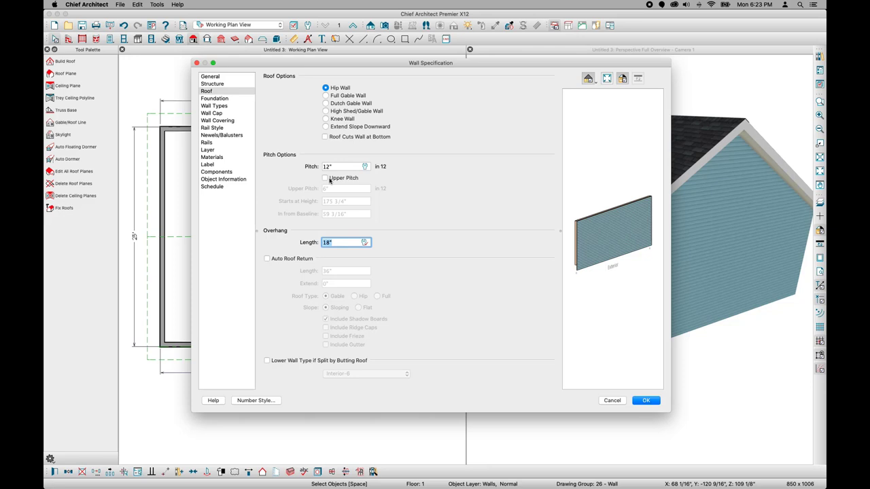
# Give both long walls an upper pitch of 4 in 12 starting 48" in from the baseline, and orbit around the gambrel roof
pyautogui.click(325, 179)
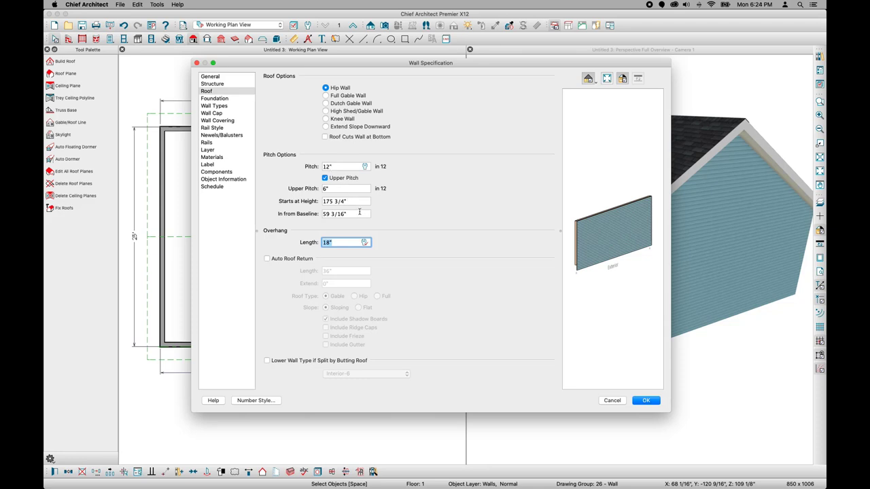
pyautogui.click(333, 189)
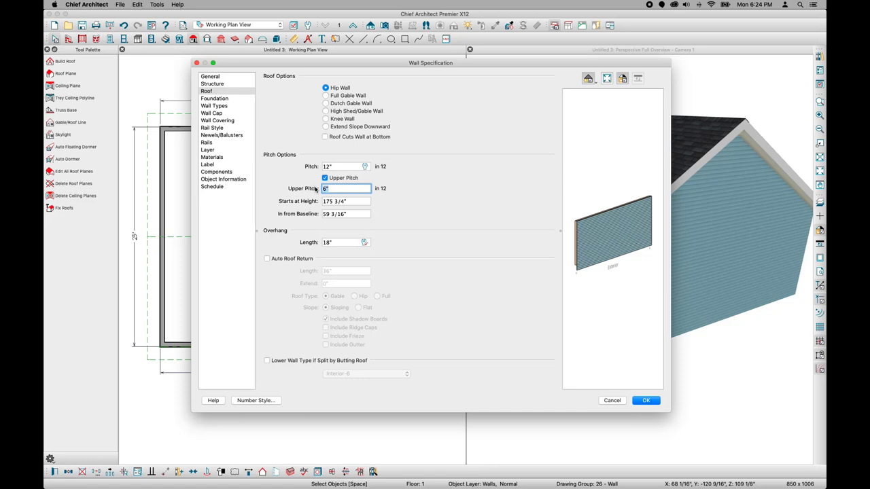
pyautogui.write('4')
pyautogui.press('Tab')
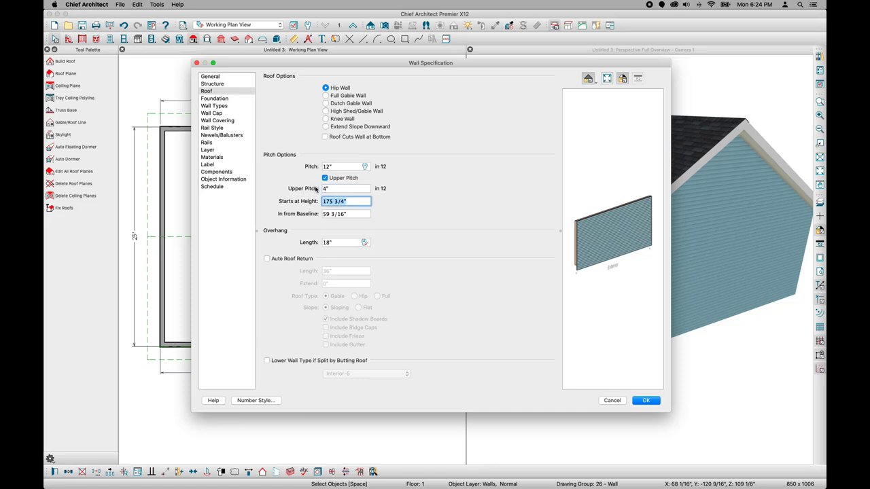
pyautogui.click(363, 213)
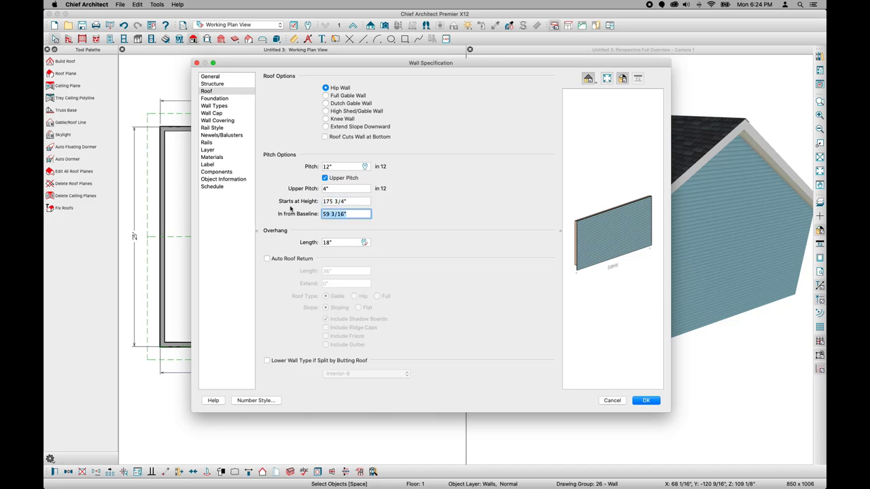
pyautogui.write('48')
pyautogui.press('Tab')
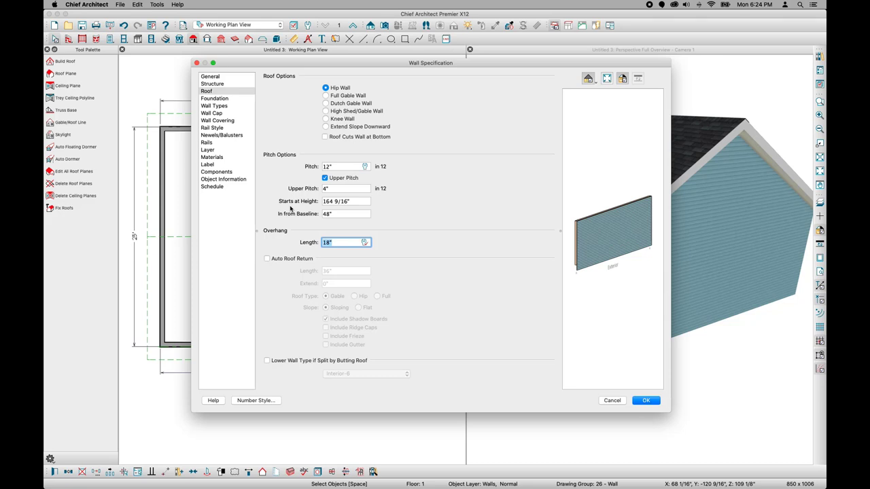
pyautogui.click(655, 403)
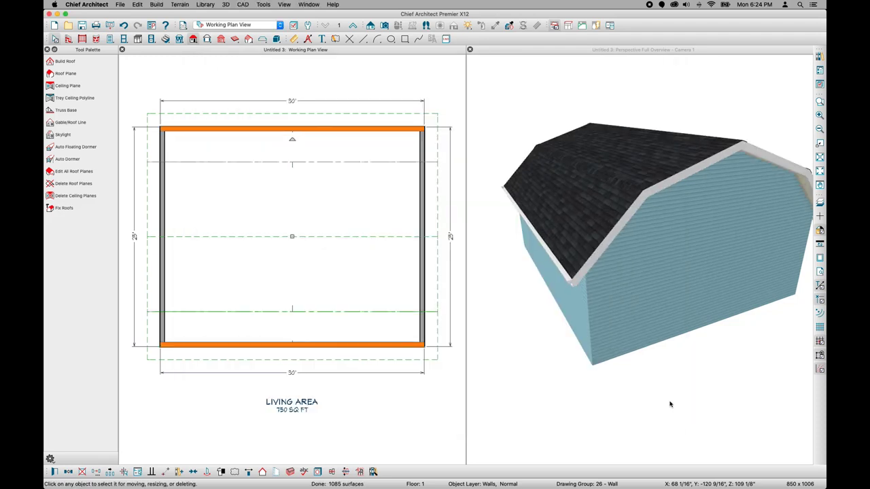
pyautogui.click(681, 401)
pyautogui.moveTo(700, 403); pyautogui.dragTo(585, 391)
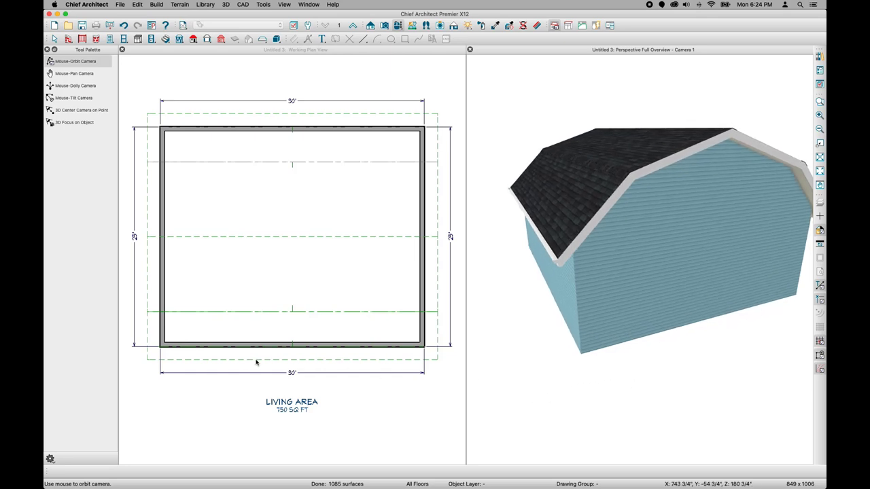
pyautogui.click(303, 331)
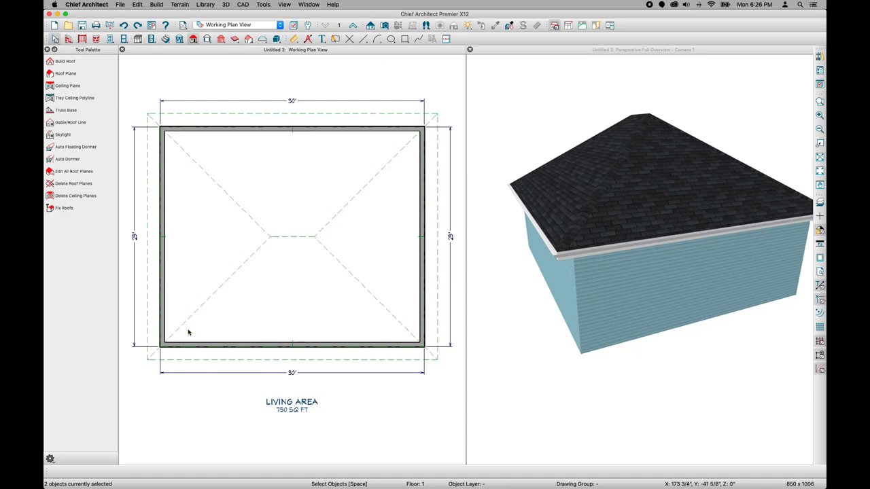
# Select both short end walls of the hip roof together and turn them into full gable walls
pyautogui.click(161, 264)
pyautogui.keyDown('shift'); pyautogui.click(422, 254); pyautogui.keyUp('shift')
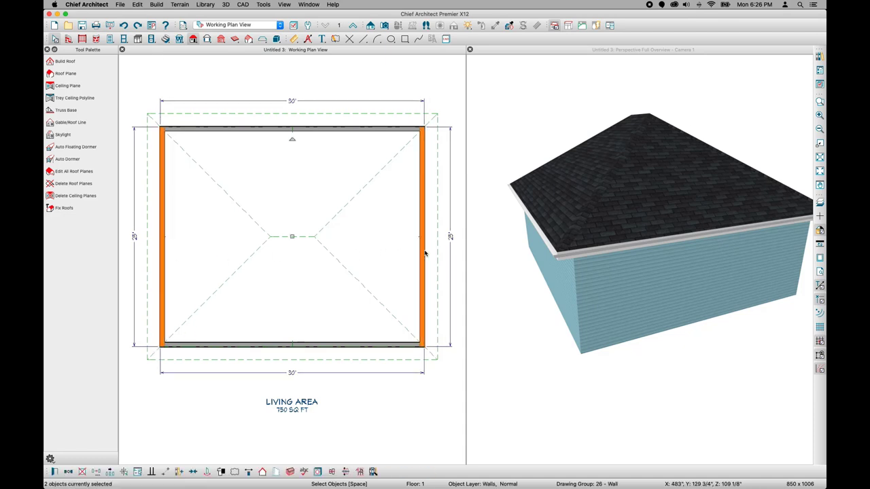
pyautogui.click(262, 471)
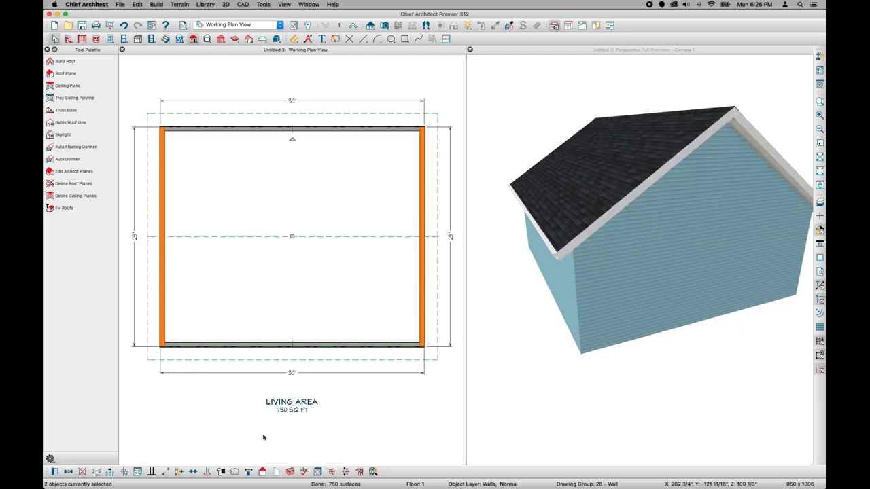
# Add an upper pitch of 8 in 12 to both gable end walls, starting 65" in from the baseline
pyautogui.click(54, 474)
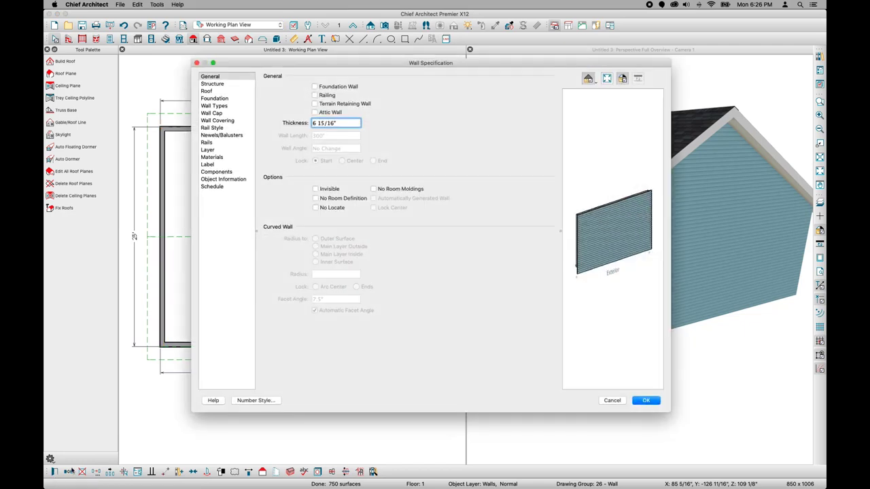
pyautogui.click(207, 91)
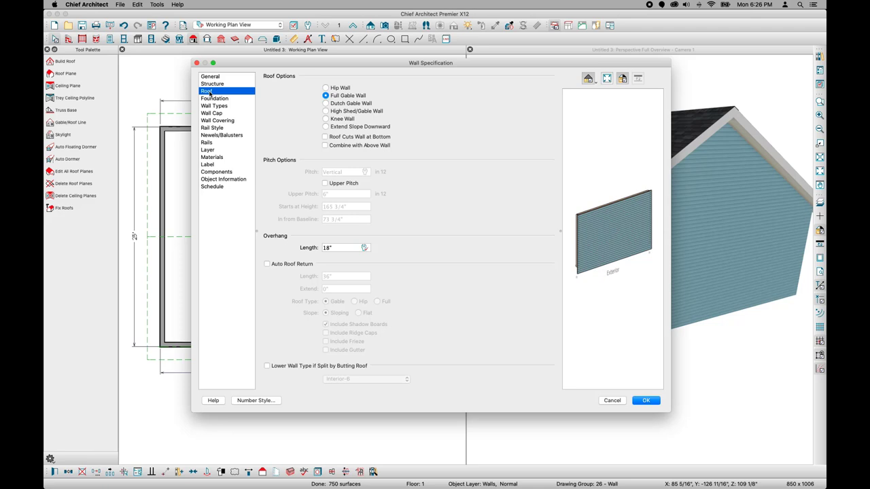
pyautogui.click(327, 185)
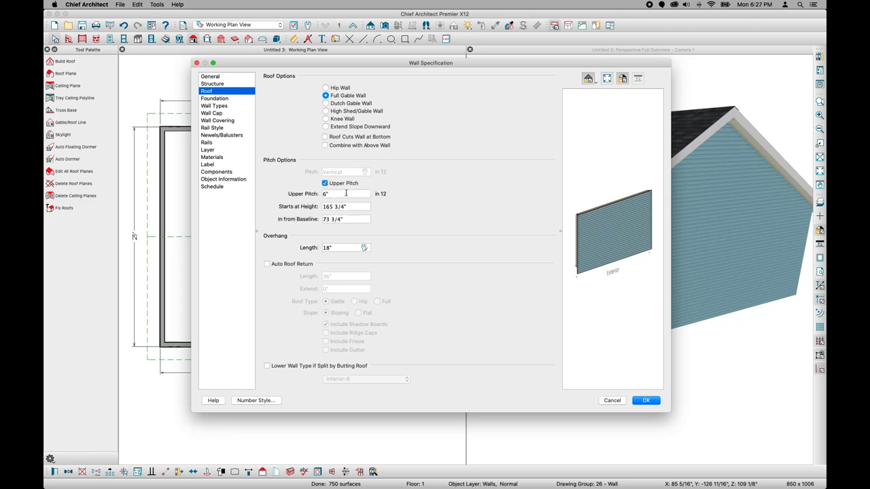
pyautogui.click(344, 194)
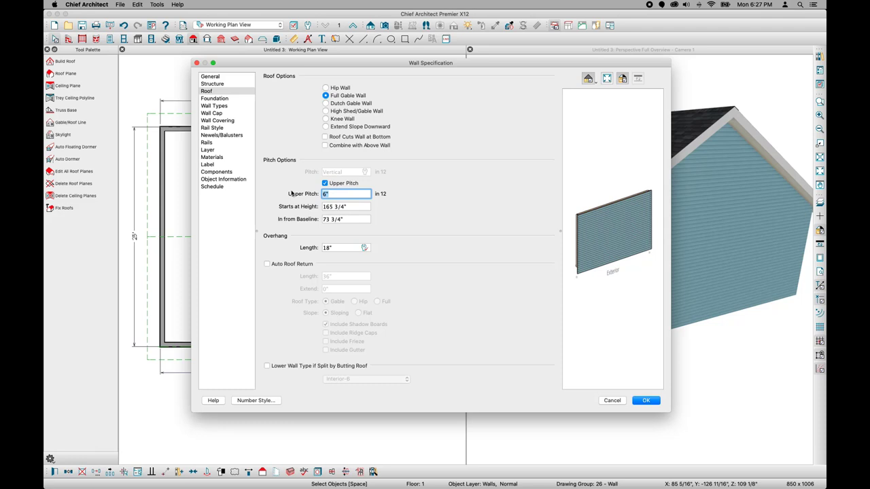
pyautogui.write('8')
pyautogui.press('Tab')
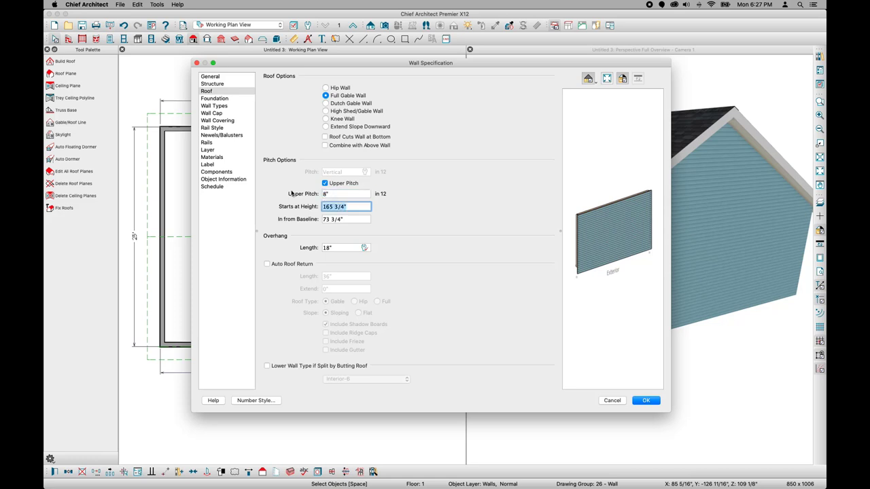
pyautogui.click(353, 220)
pyautogui.write('65')
pyautogui.press('Tab')
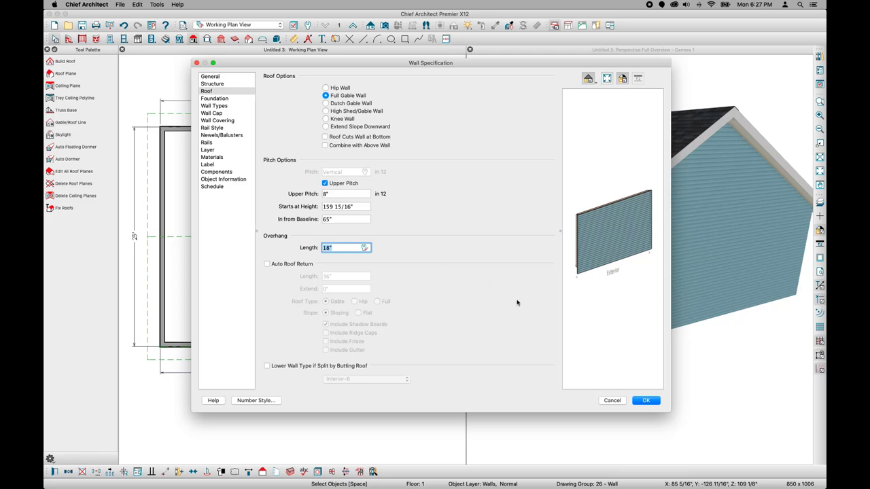
pyautogui.click(648, 401)
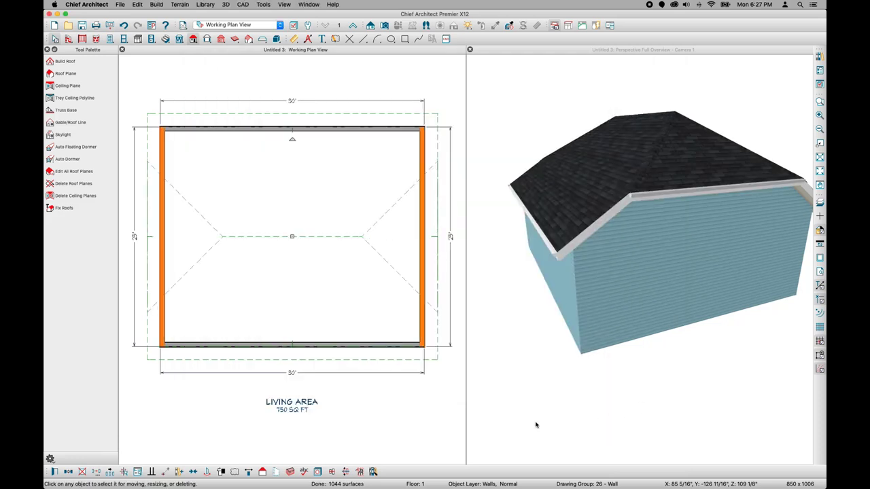
# Undo the gable and upper pitch changes on the short end walls
pyautogui.click(375, 428)
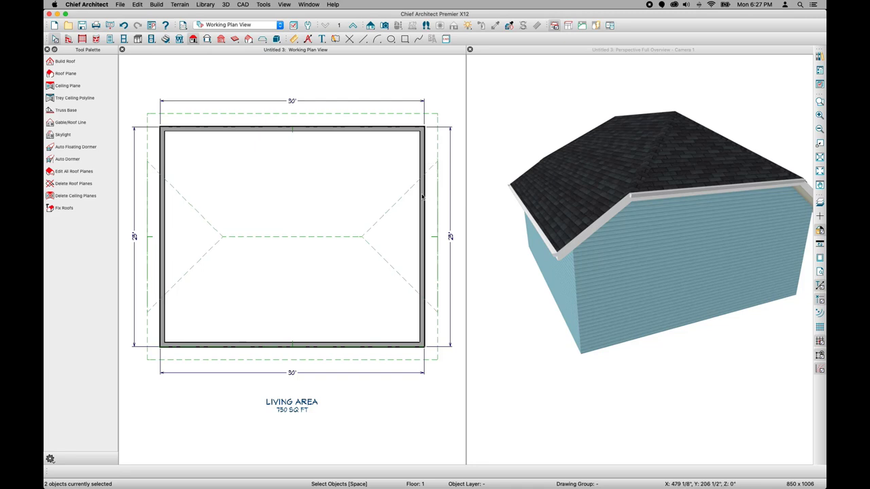
pyautogui.hotkey('ctrl', 'z')
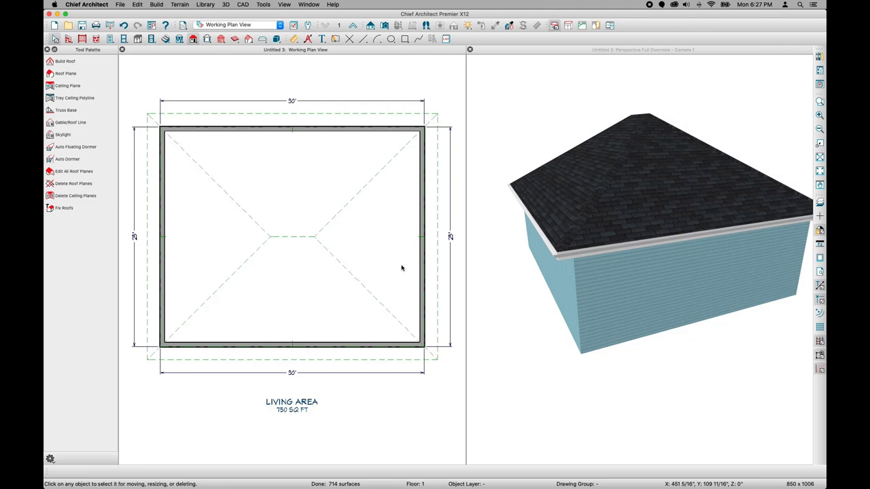
# Select all four exterior walls together and set their lower roof pitch to 18 in 12
pyautogui.click(163, 251)
pyautogui.keyDown('shift'); pyautogui.click(238, 130); pyautogui.keyUp('shift')
pyautogui.keyDown('shift'); pyautogui.click(422, 233); pyautogui.keyUp('shift')
pyautogui.keyDown('shift'); pyautogui.click(271, 345); pyautogui.keyUp('shift')
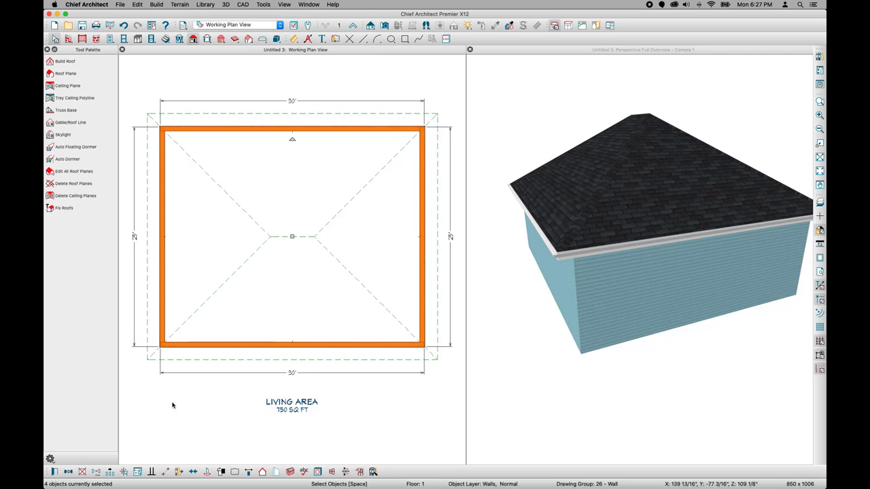
pyautogui.click(54, 472)
pyautogui.click(211, 92)
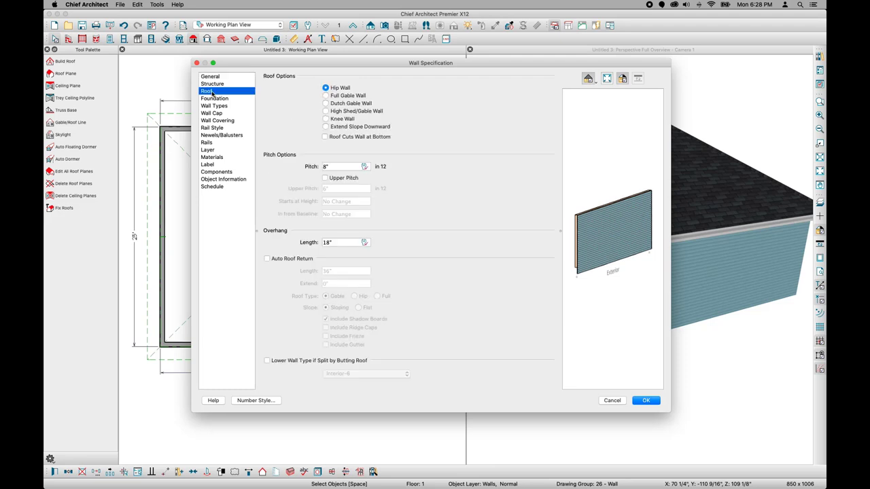
pyautogui.click(343, 166)
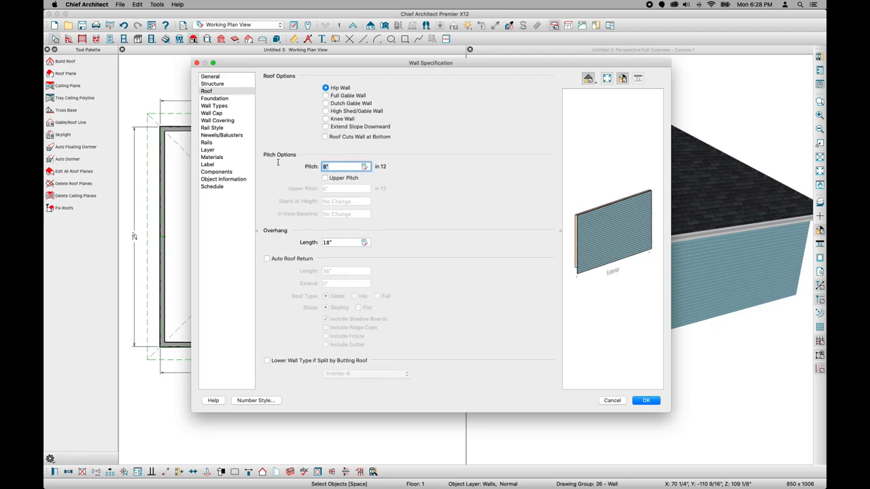
pyautogui.write('18')
# Add an upper pitch of 2 in 12 to all four walls, starting 24" in from the baseline, to form a mansard roof
pyautogui.click(325, 178)
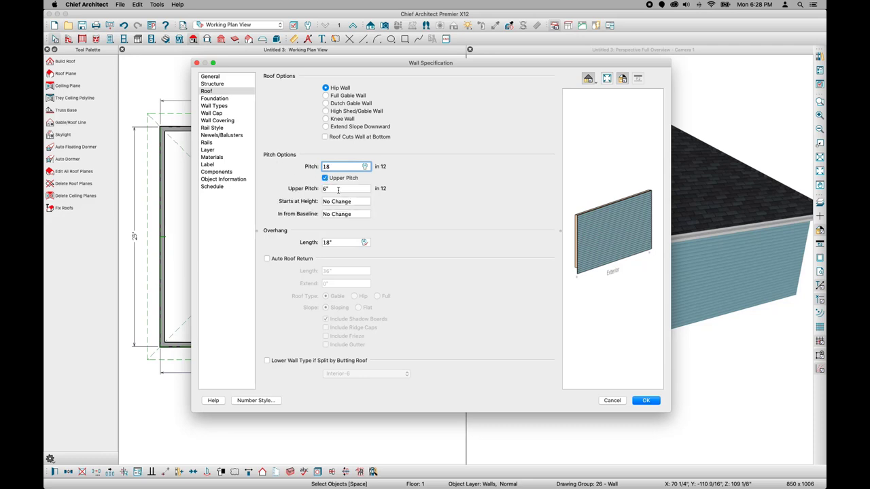
pyautogui.press('Tab')
pyautogui.write('2')
pyautogui.press('Tab')
pyautogui.press('Tab')
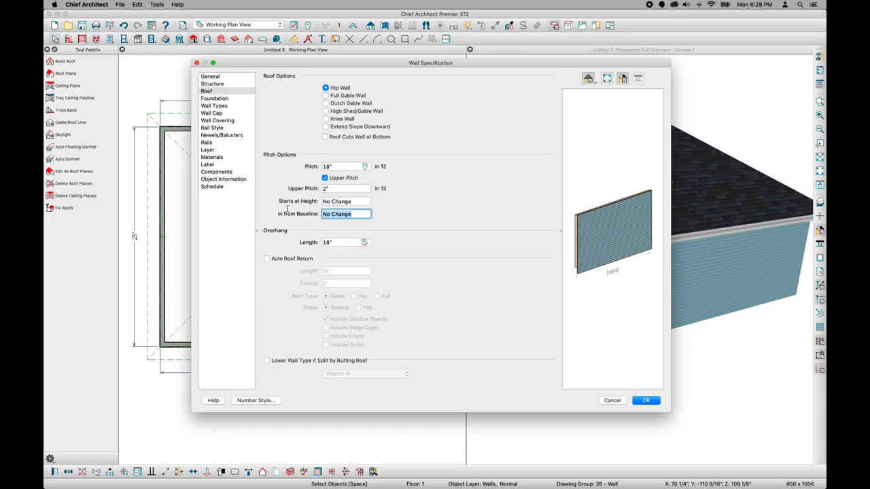
pyautogui.write('24')
pyautogui.press('Tab')
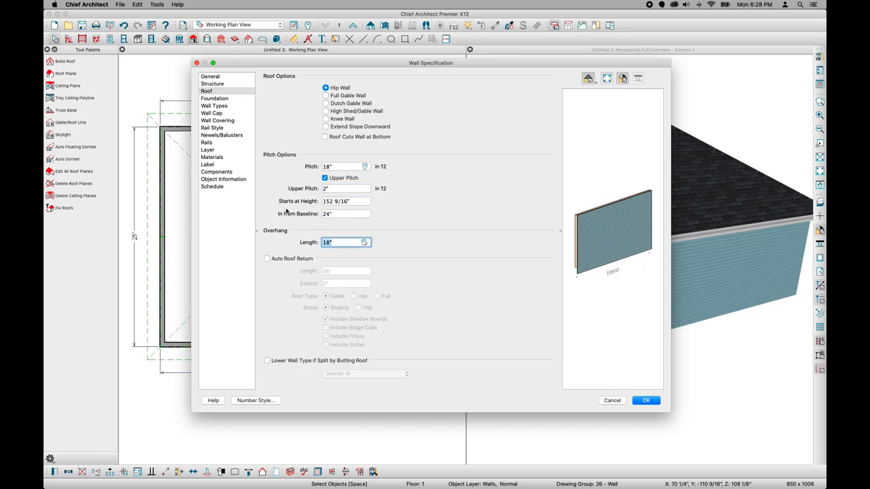
pyautogui.click(644, 403)
pyautogui.click(641, 402)
pyautogui.moveTo(641, 402); pyautogui.dragTo(651, 421)
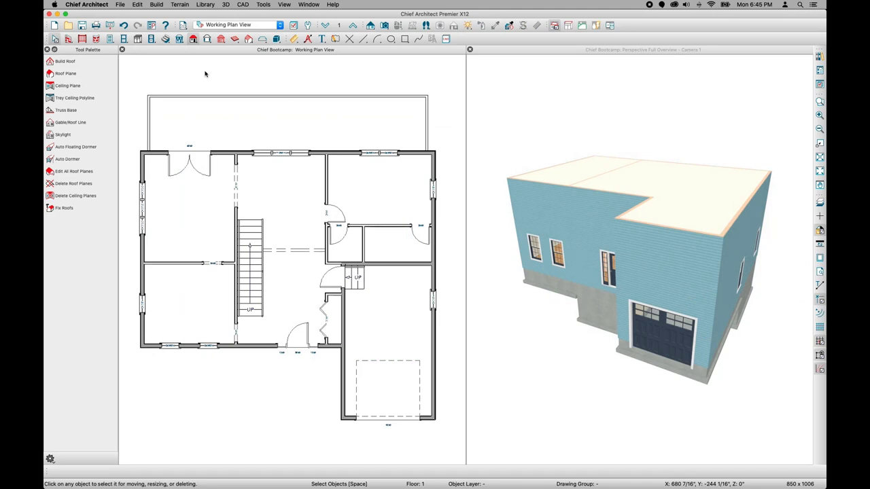
# Build the roof of the Chief Bootcamp house with automatic rebuilding turned on and a pitch of 6 in 12
pyautogui.click(193, 41)
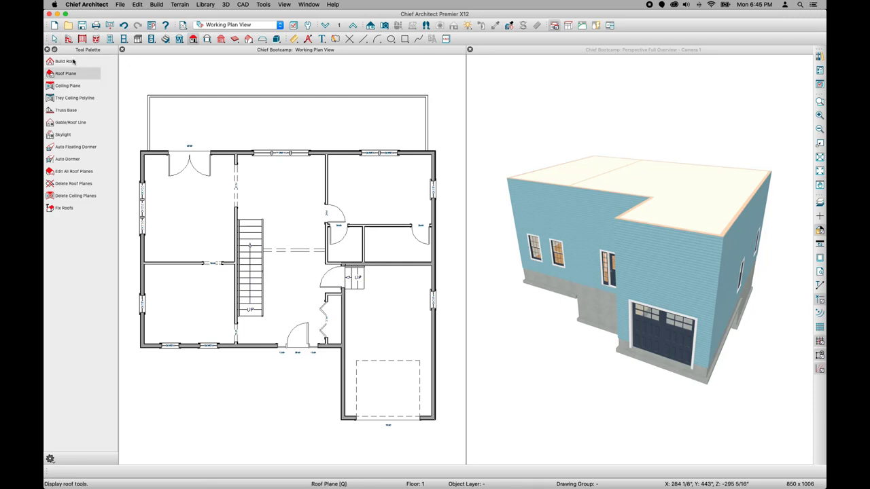
pyautogui.click(65, 61)
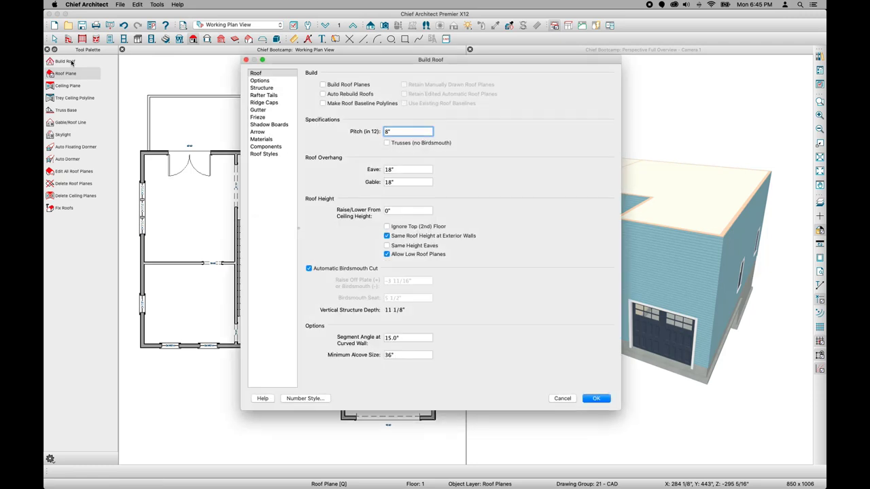
pyautogui.click(331, 95)
pyautogui.doubleClick(410, 131)
pyautogui.write('6')
pyautogui.click(596, 398)
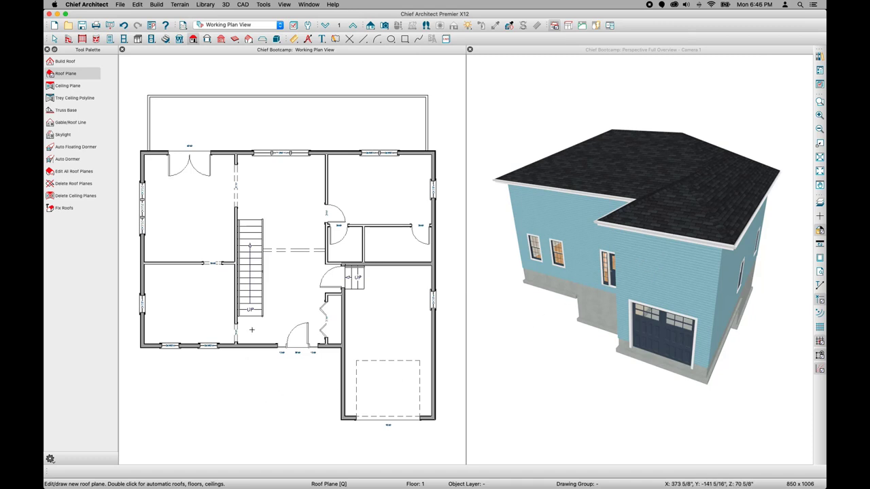
# On floor 2, move the exterior wall above the garage front back in line with the main house's front wall
pyautogui.click(353, 25)
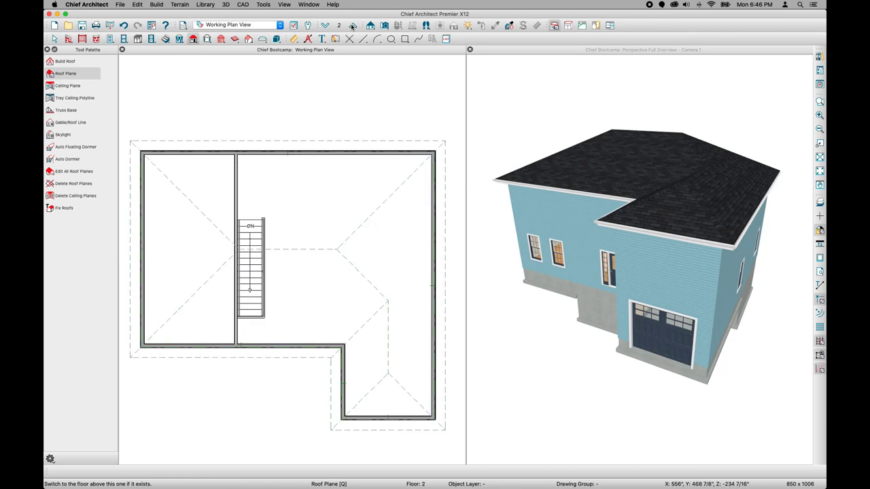
pyautogui.press('space')
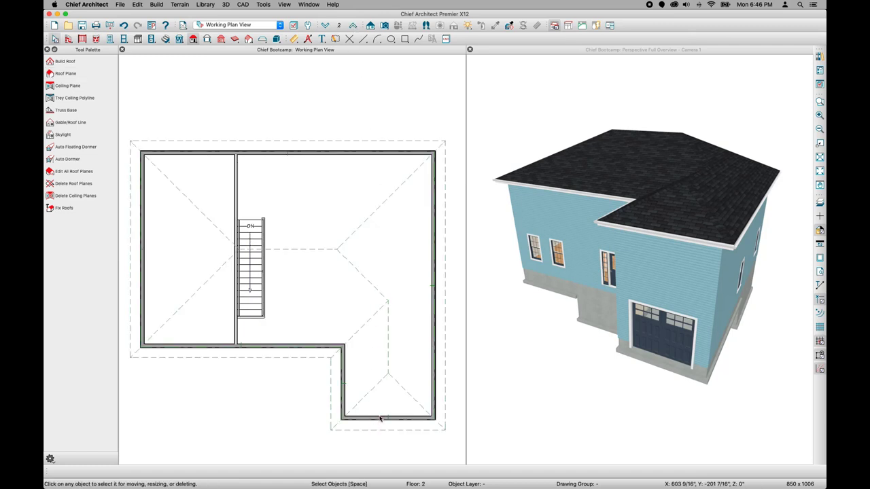
pyautogui.click(386, 418)
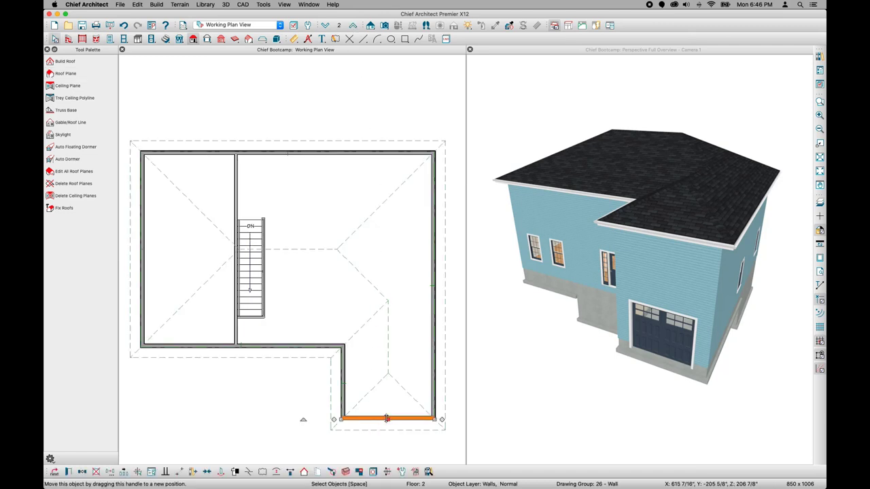
pyautogui.moveTo(386, 419); pyautogui.dragTo(336, 342)
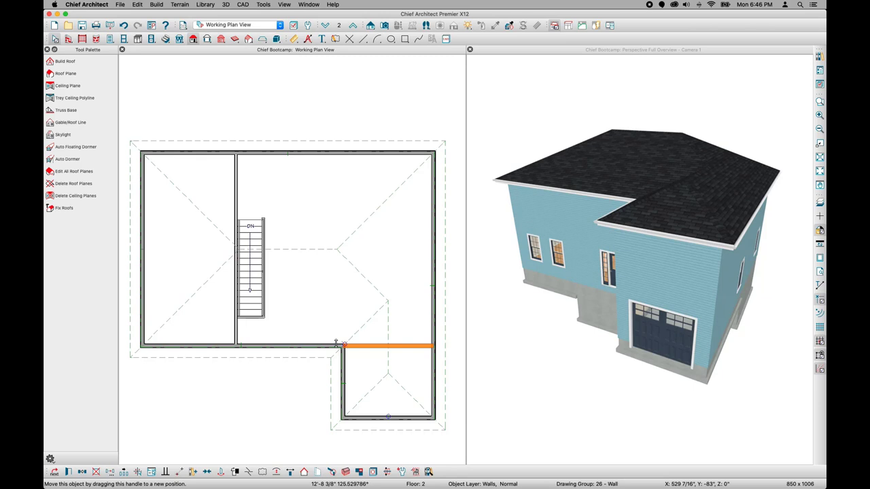
pyautogui.moveTo(336, 343); pyautogui.dragTo(336, 344)
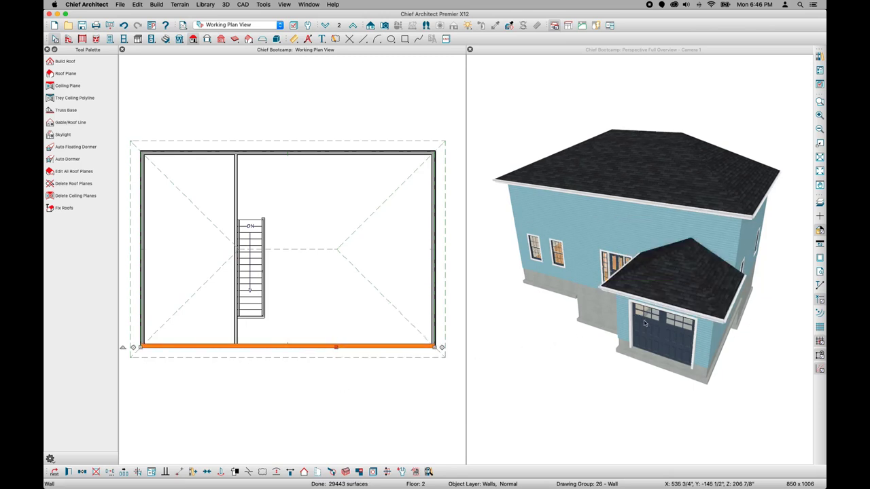
pyautogui.click(403, 395)
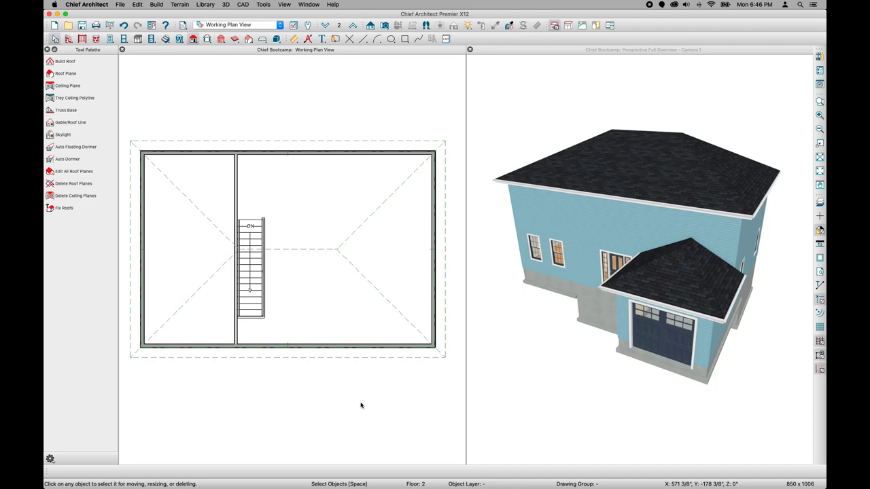
# On floor 2, change the two exterior end walls of the main house into gable walls
pyautogui.click(432, 208)
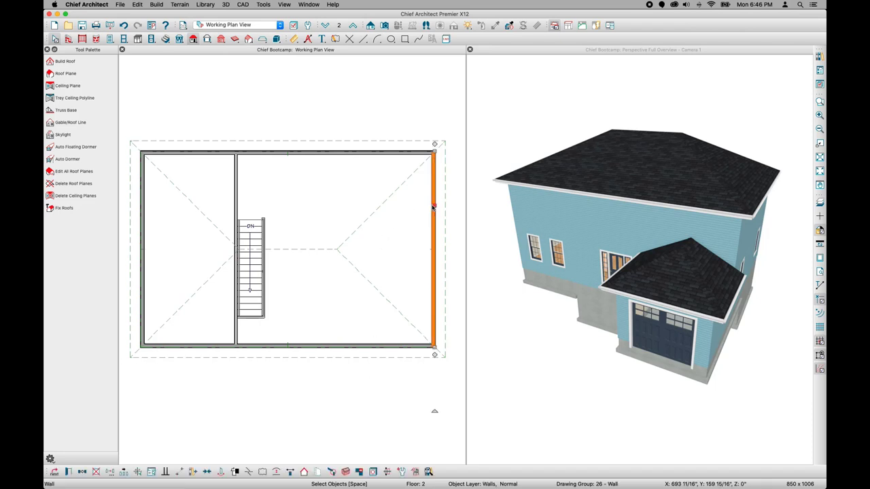
pyautogui.click(304, 473)
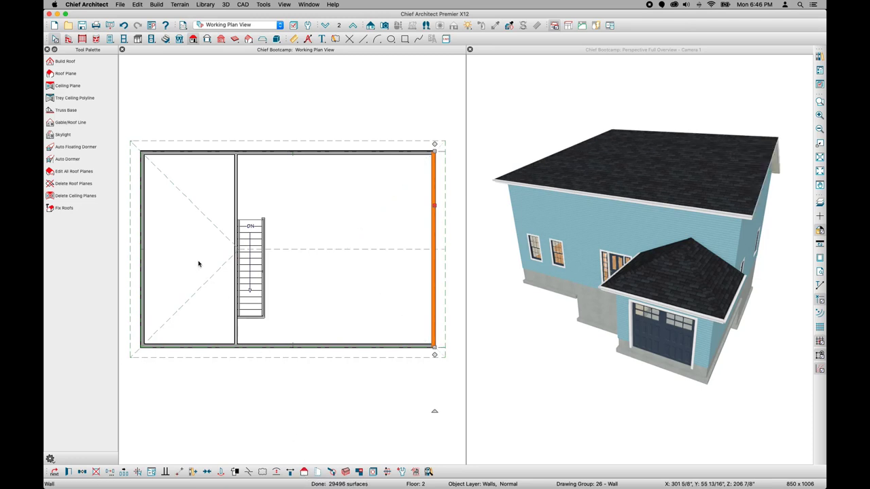
pyautogui.click(142, 261)
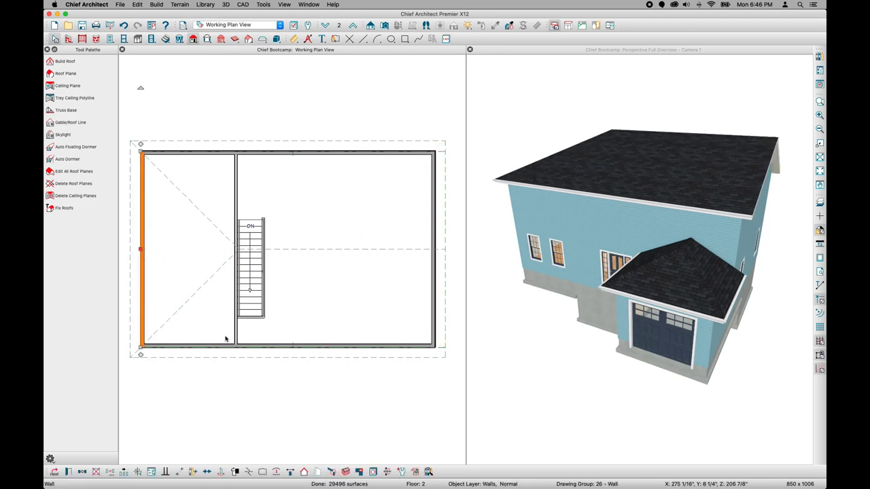
pyautogui.click(304, 472)
pyautogui.click(241, 435)
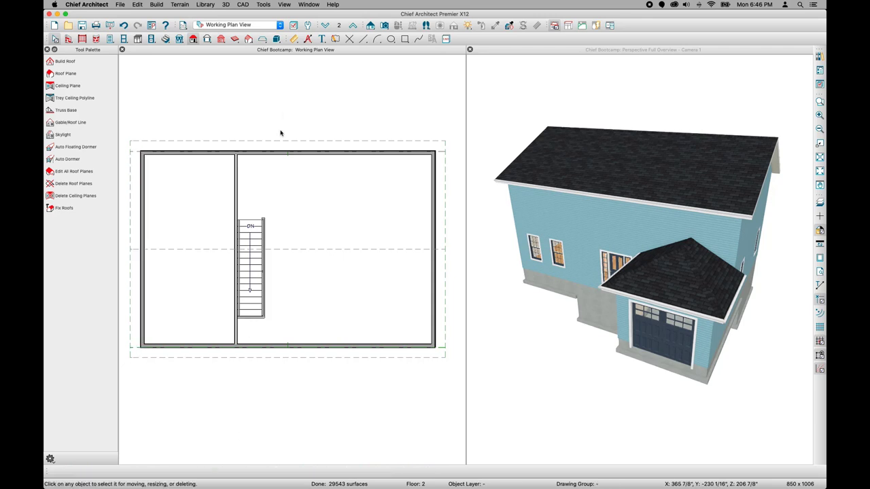
# On floor 1, change the garage's front wall with the garage door into a gable wall
pyautogui.click(325, 25)
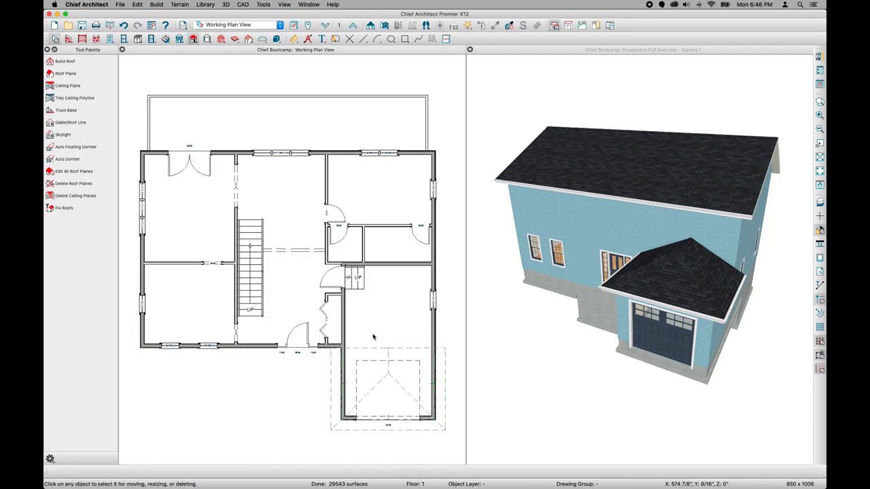
pyautogui.click(350, 418)
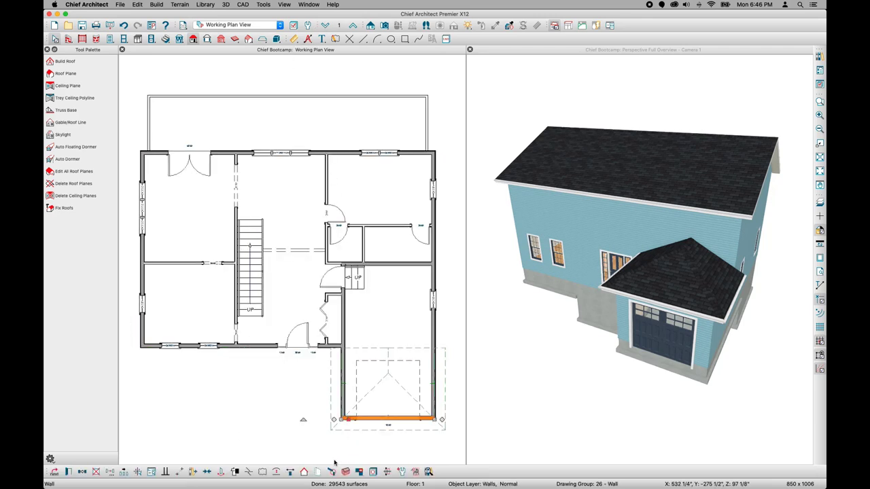
pyautogui.click(304, 472)
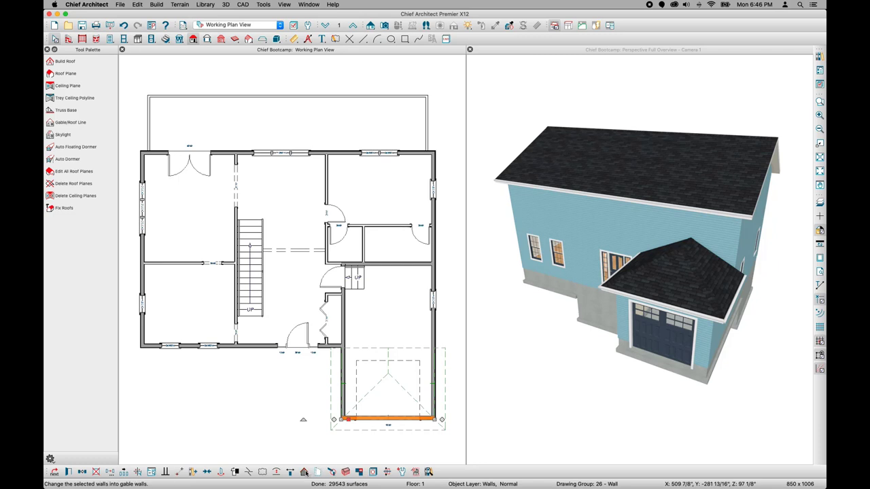
pyautogui.click(277, 435)
pyautogui.click(773, 345)
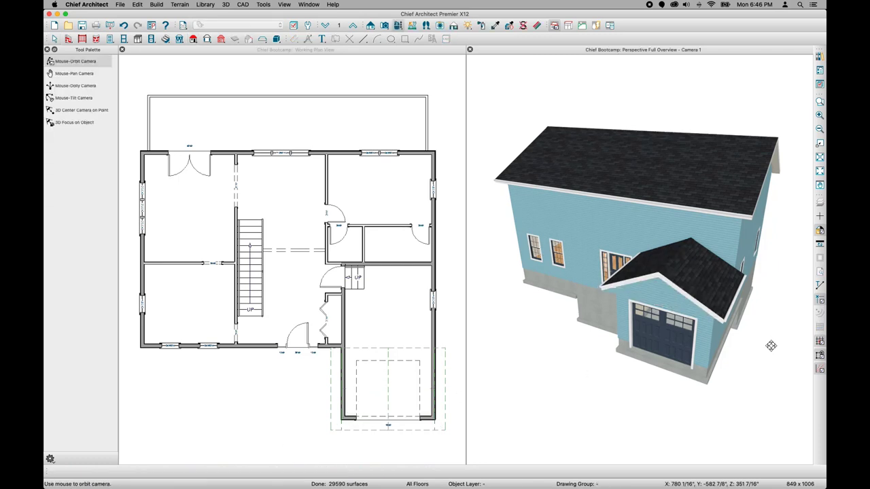
pyautogui.moveTo(771, 346)
pyautogui.mouseDown()
pyautogui.moveTo(676, 334)
pyautogui.moveTo(772, 342)
pyautogui.mouseUp()
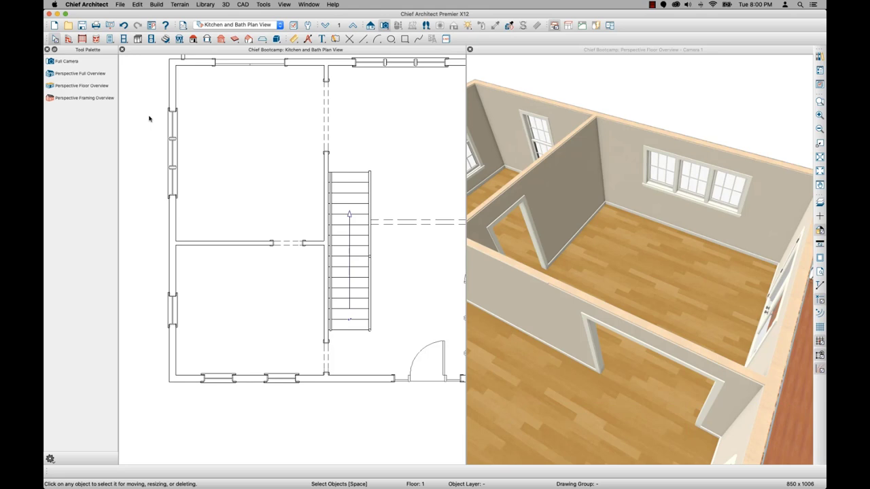
# In the floor overview, start the Material Painter and load the library material Color - Ivory
pyautogui.click(655, 51)
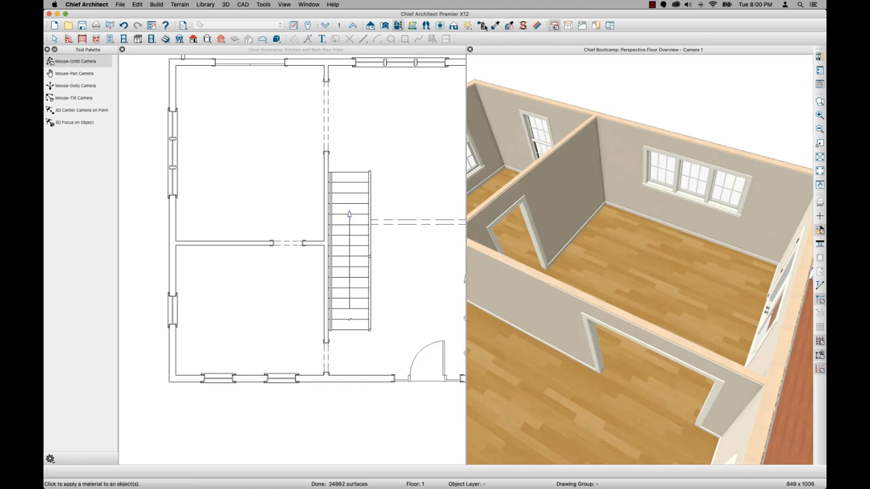
pyautogui.click(483, 25)
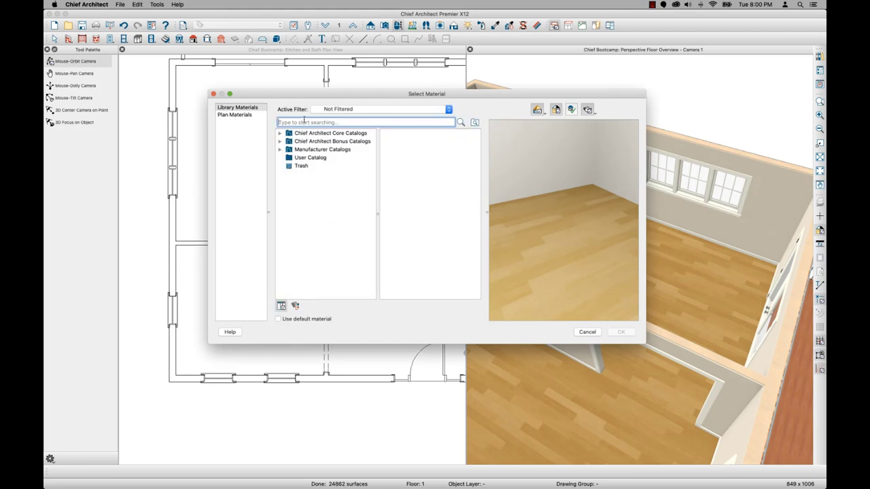
pyautogui.write('color - ivo')
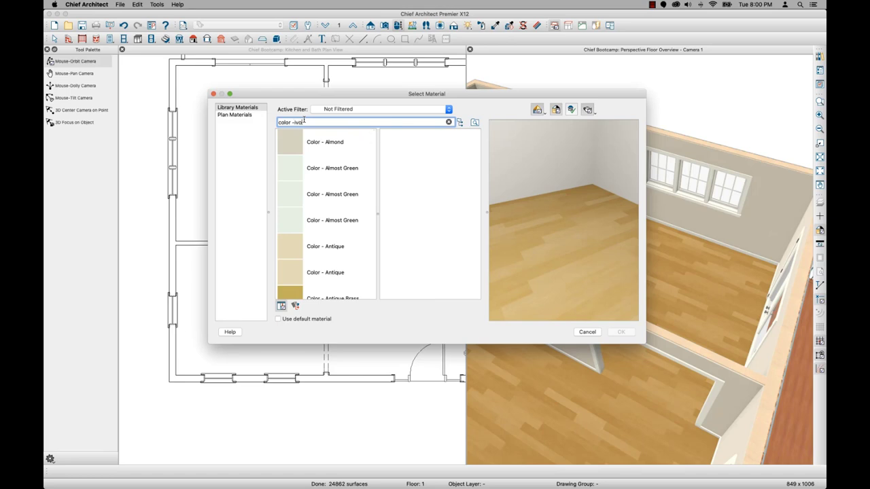
pyautogui.write('ry')
pyautogui.press('Left')
pyautogui.press('Left')
pyautogui.press('Left')
pyautogui.press('Left')
pyautogui.press('Left')
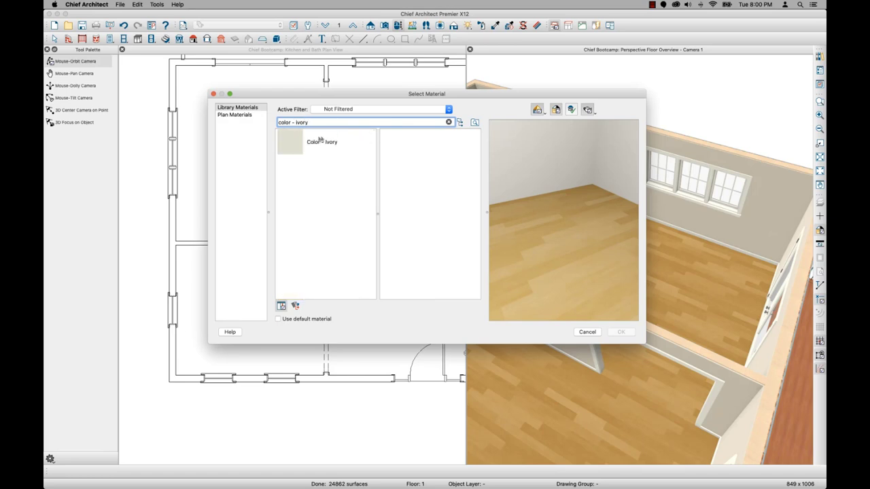
pyautogui.click(313, 142)
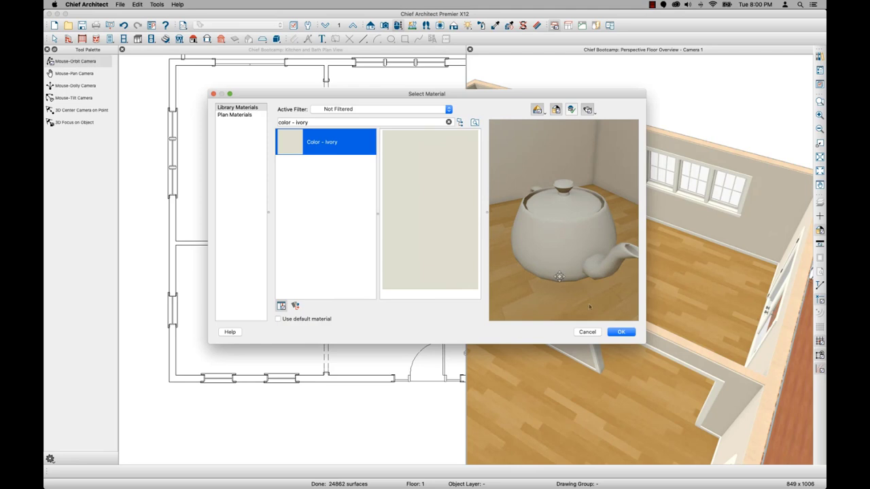
pyautogui.click(624, 333)
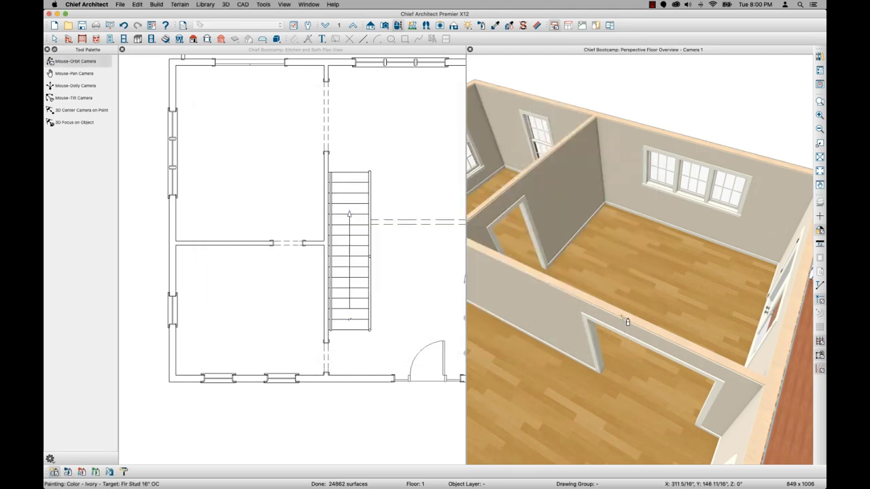
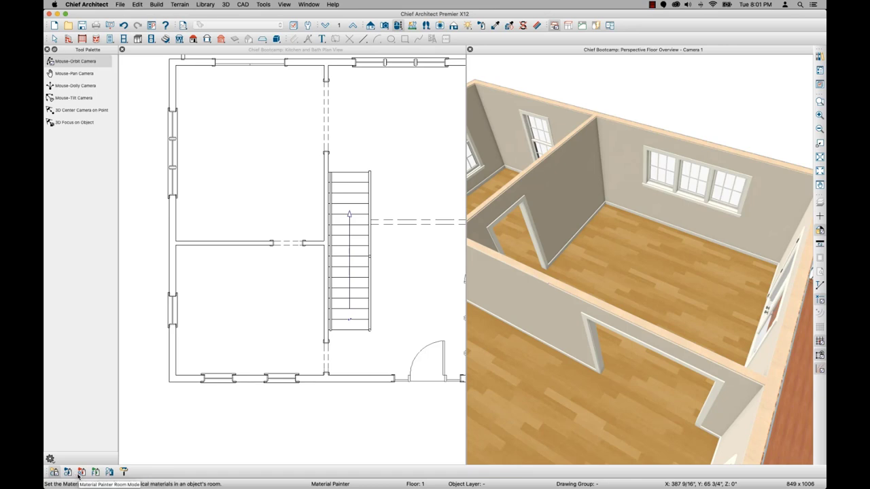
# Paint all walls of the room with the triple window at once using the Material Painter's Room Mode
pyautogui.click(79, 475)
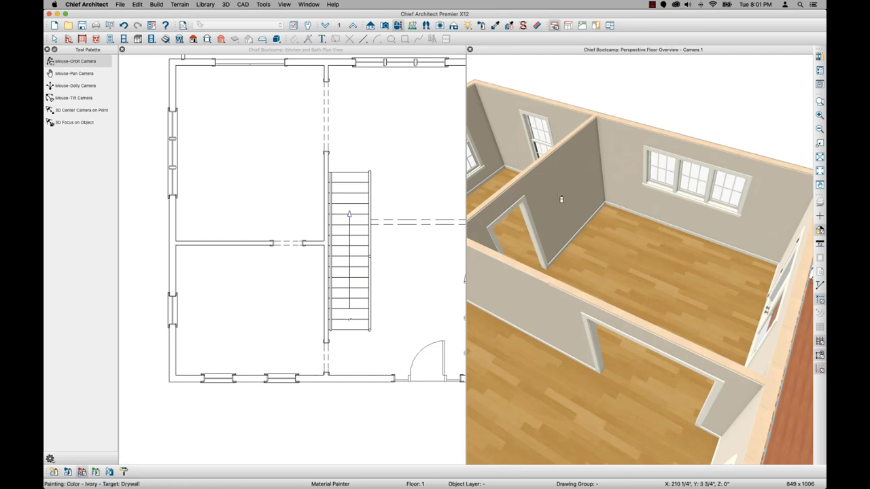
pyautogui.click(561, 199)
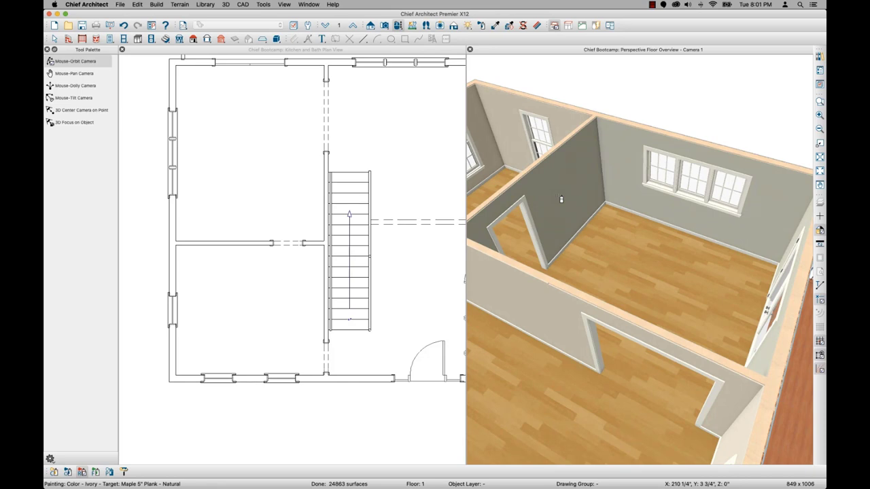
pyautogui.press('space')
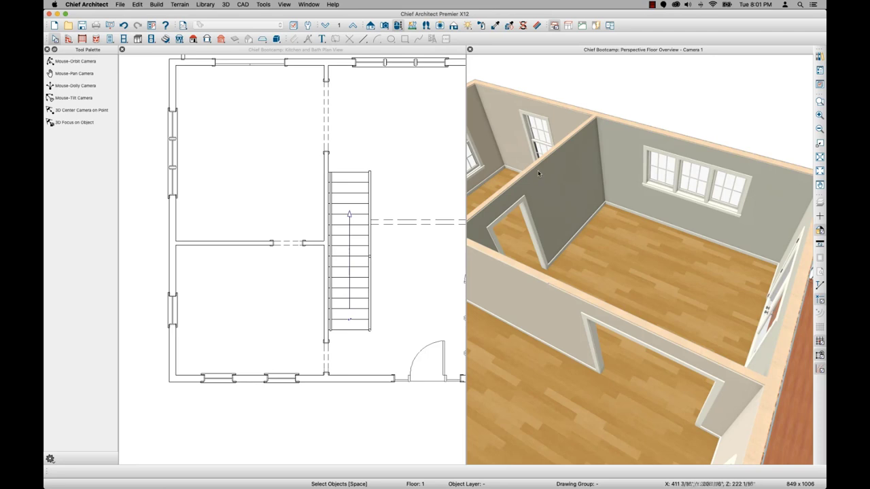
# Replace the maple plank flooring across the whole floor with the plan material Birch 5" Plank - Weathered, using the Material Painter's floor mode
pyautogui.click(481, 26)
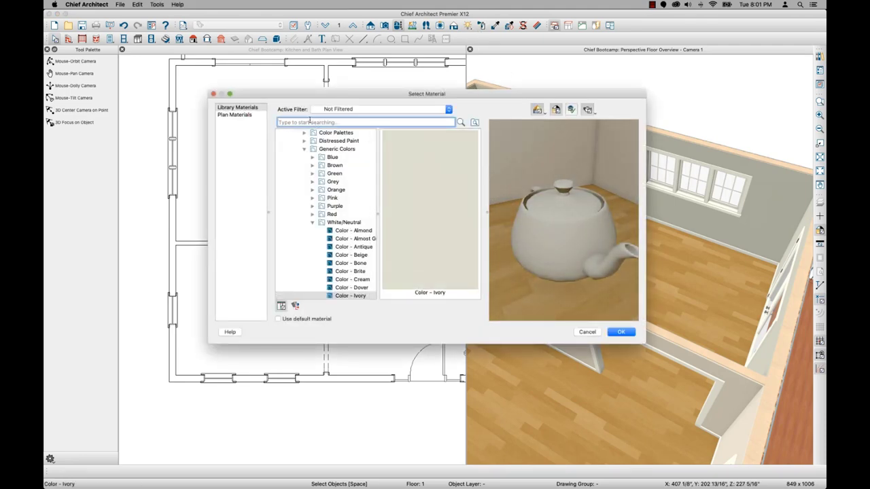
pyautogui.click(248, 116)
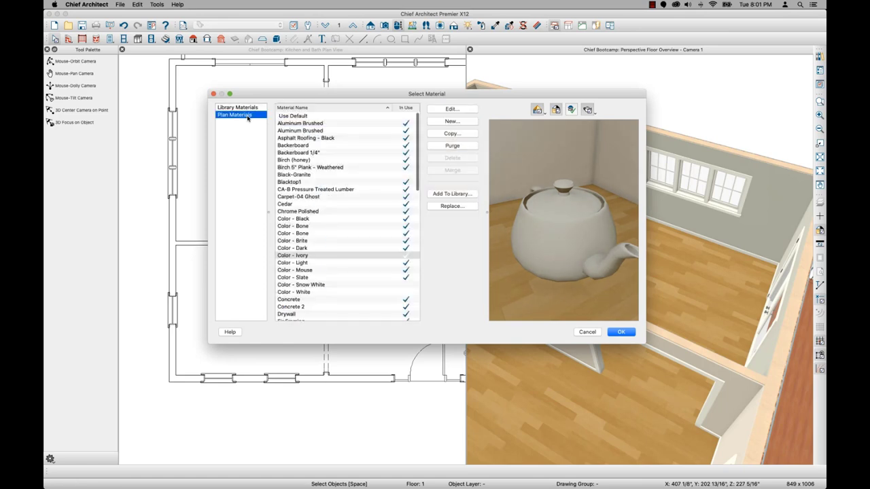
pyautogui.click(332, 168)
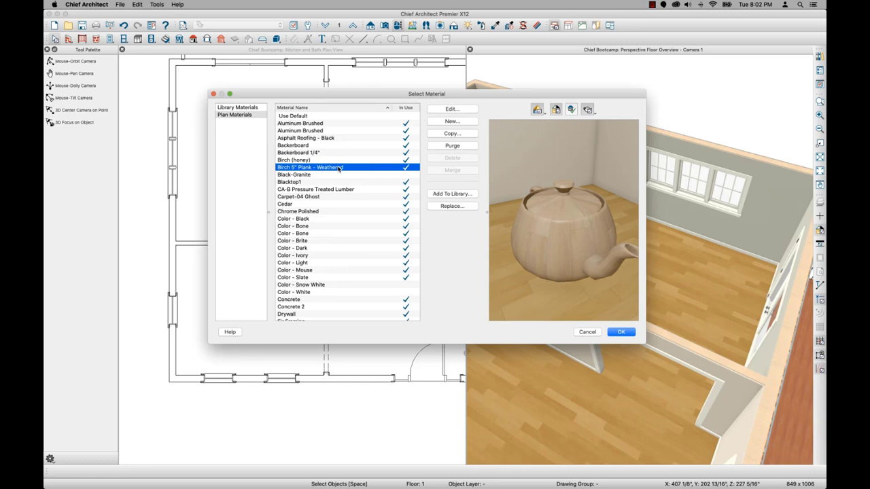
pyautogui.click(621, 332)
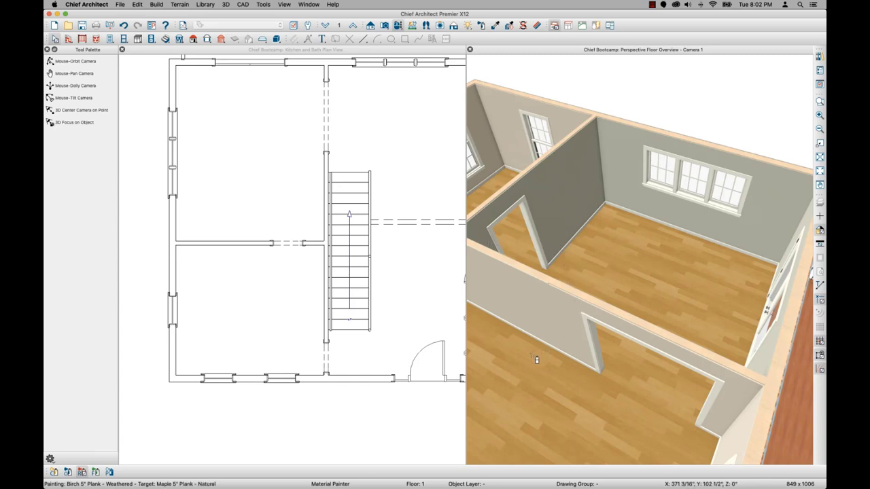
pyautogui.click(95, 473)
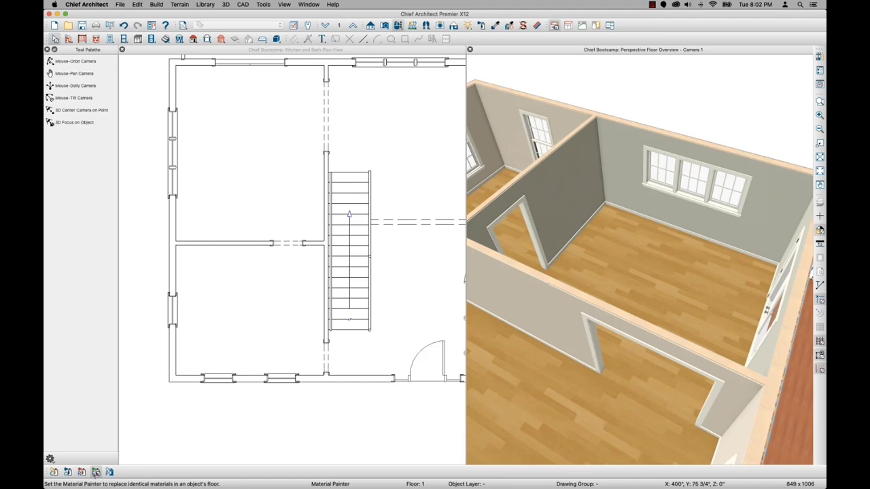
pyautogui.click(672, 290)
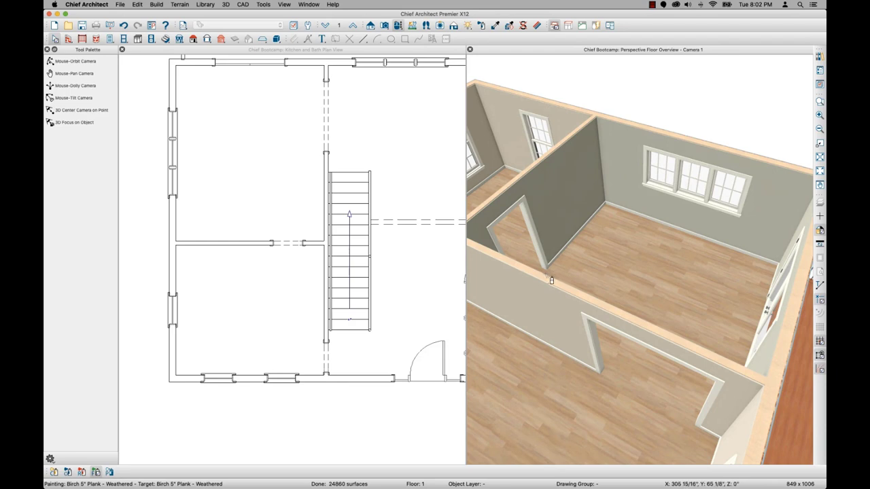
# Place a base cabinet in the plan's upper-left room corner, backed against the exterior wall beside the triple window
pyautogui.click(234, 52)
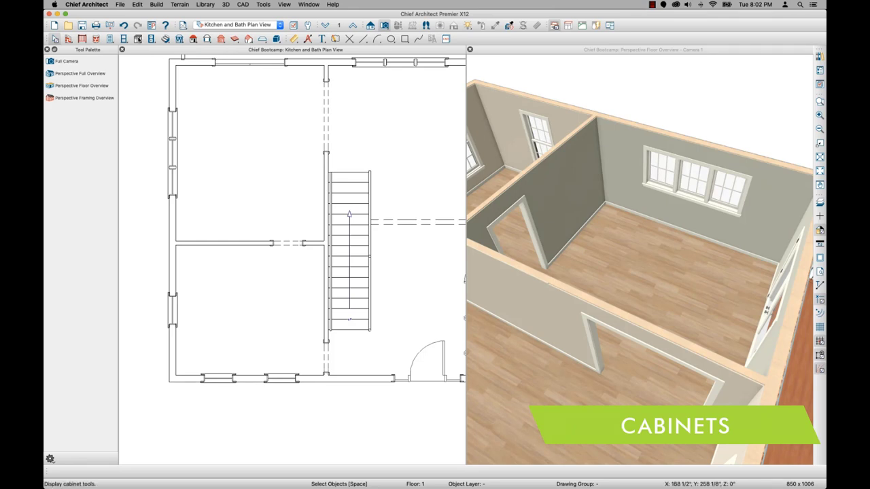
pyautogui.click(137, 38)
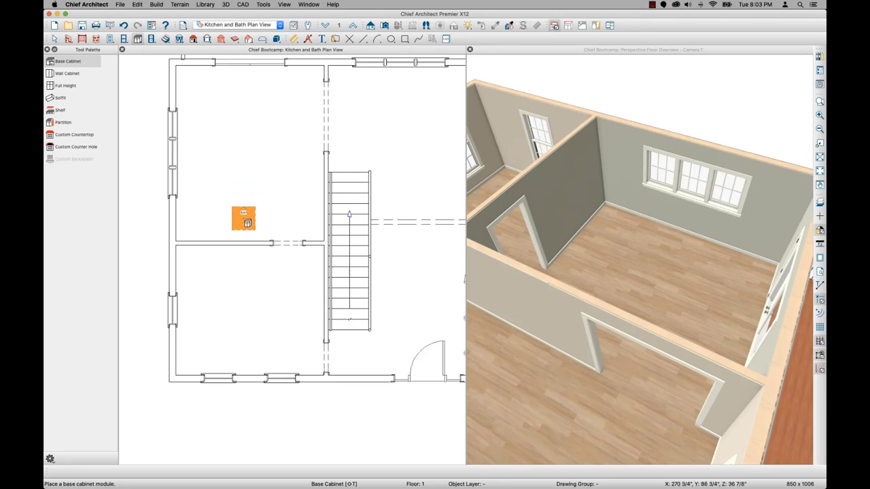
pyautogui.scroll(6, 248, 223)
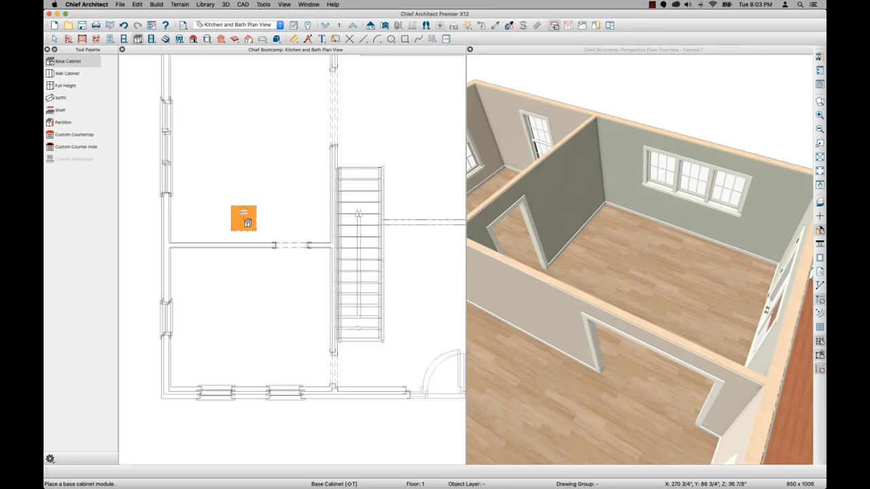
pyautogui.scroll(1, 248, 223)
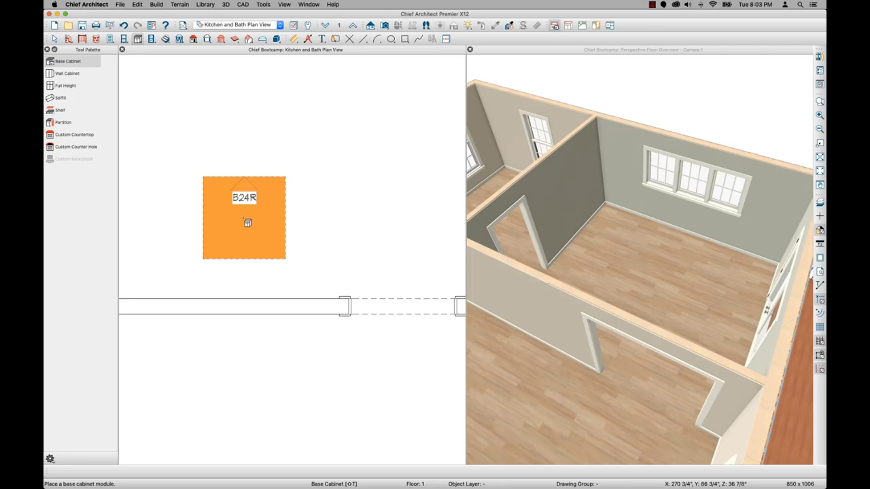
pyautogui.scroll(-8, 247, 223)
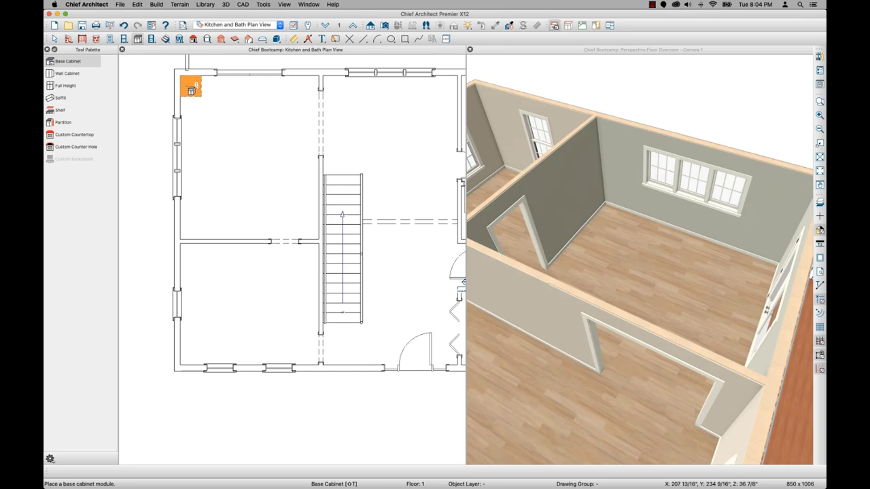
pyautogui.click(191, 90)
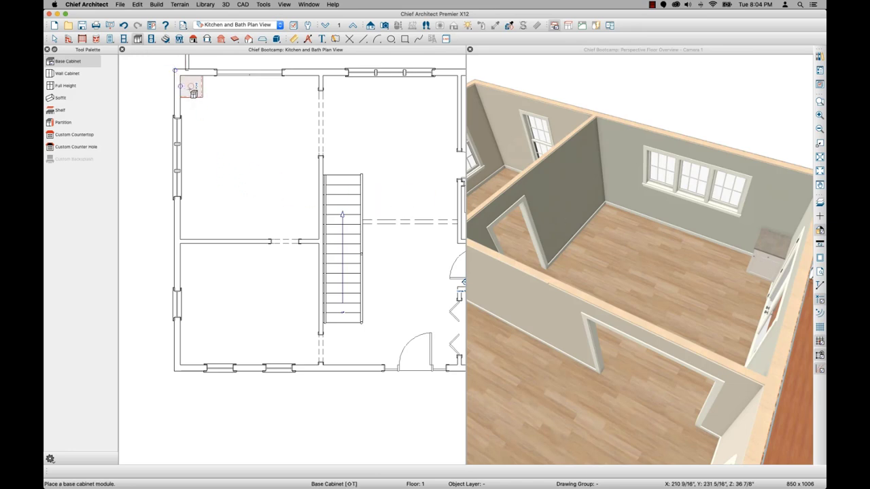
# Open the new base cabinet's specification and set its width to 15"
pyautogui.click(192, 90)
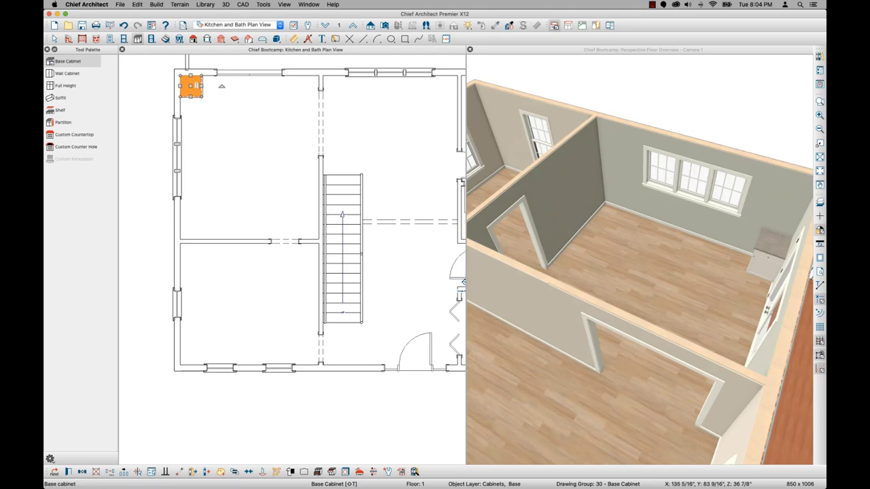
pyautogui.click(68, 475)
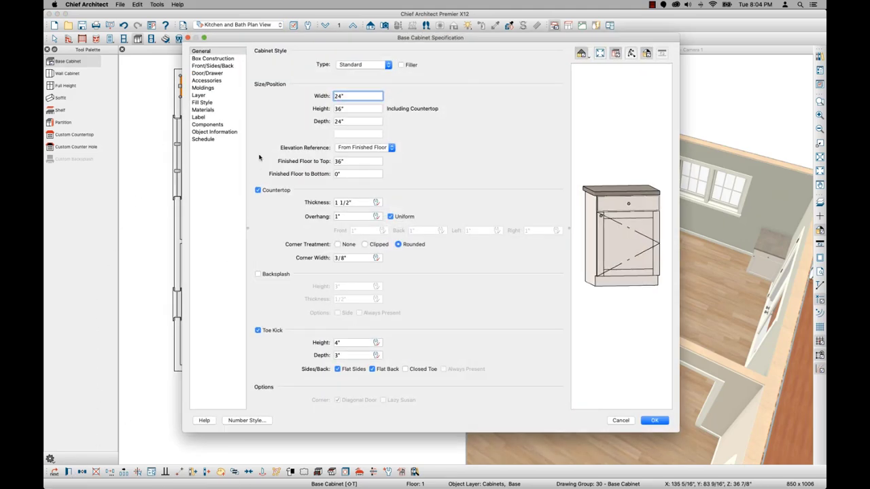
pyautogui.click(351, 97)
pyautogui.press('super+a')
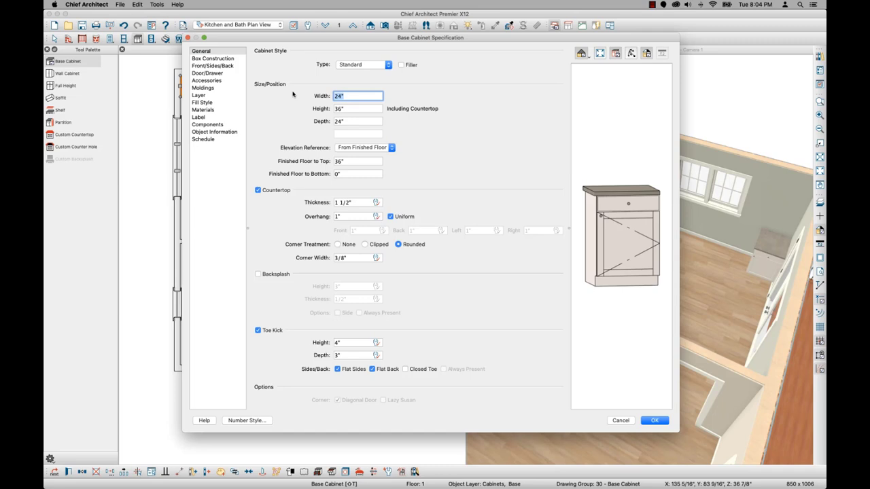
pyautogui.write('15')
pyautogui.press('Tab')
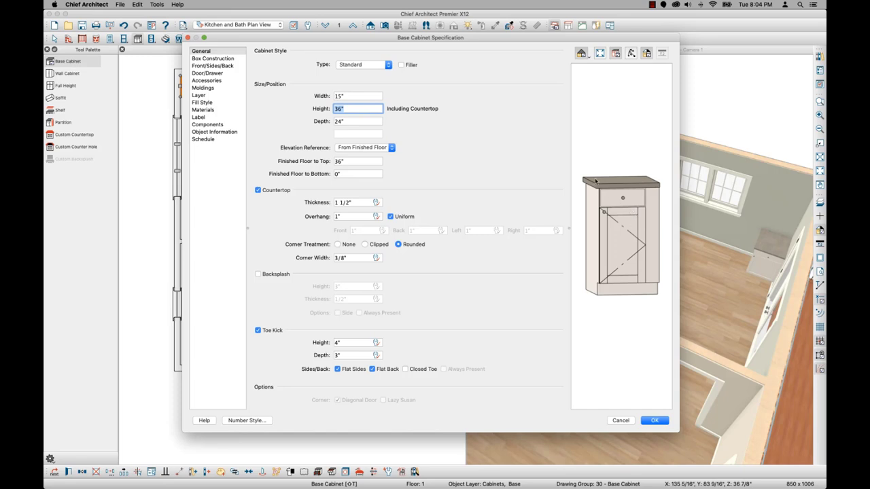
# Give the 15" cabinet's front a custom face, change its door to a drawer and split that drawer horizontally
pyautogui.click(214, 66)
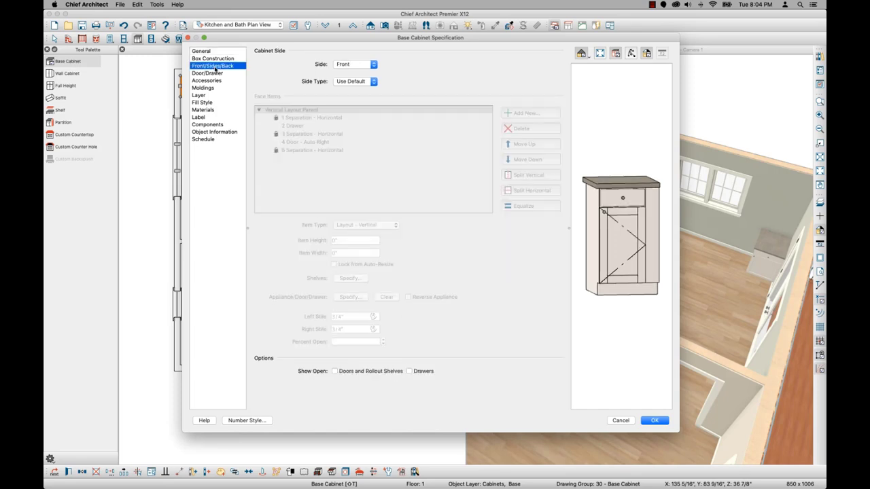
pyautogui.click(373, 81)
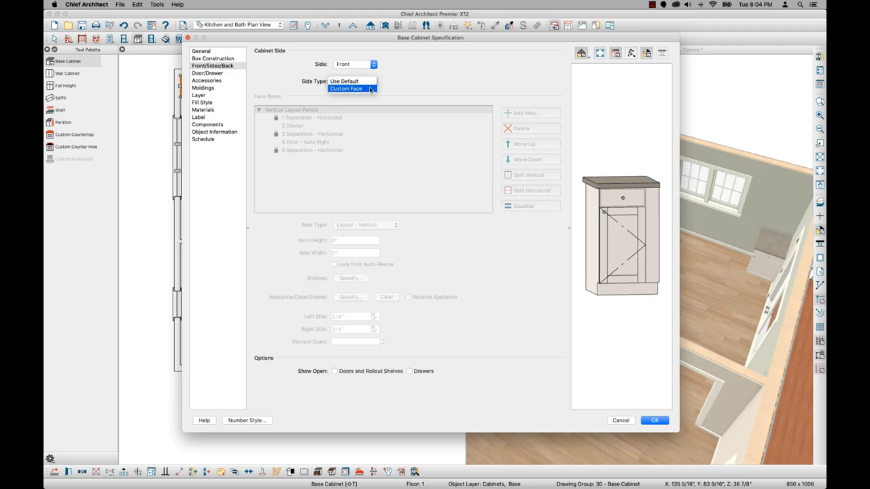
pyautogui.click(371, 89)
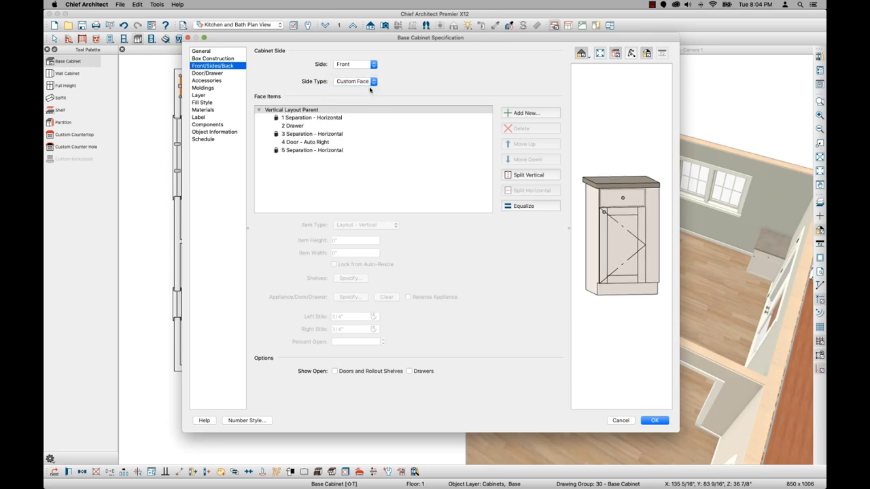
pyautogui.click(321, 143)
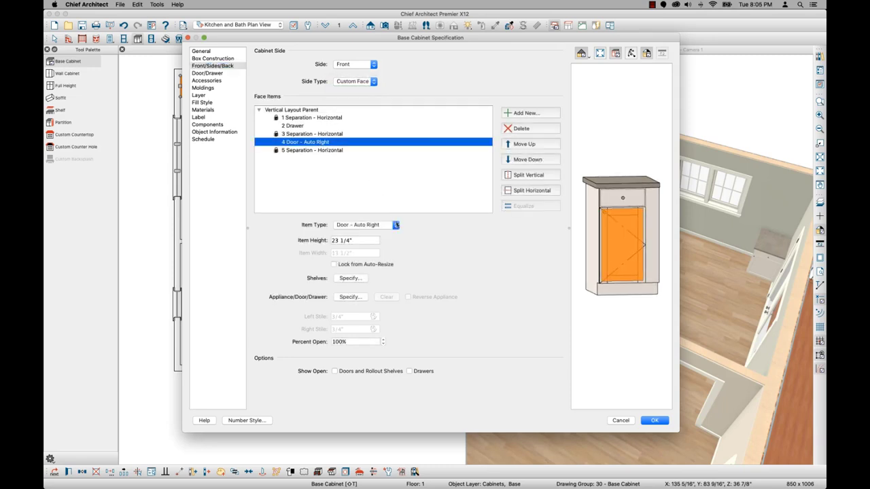
pyautogui.click(396, 225)
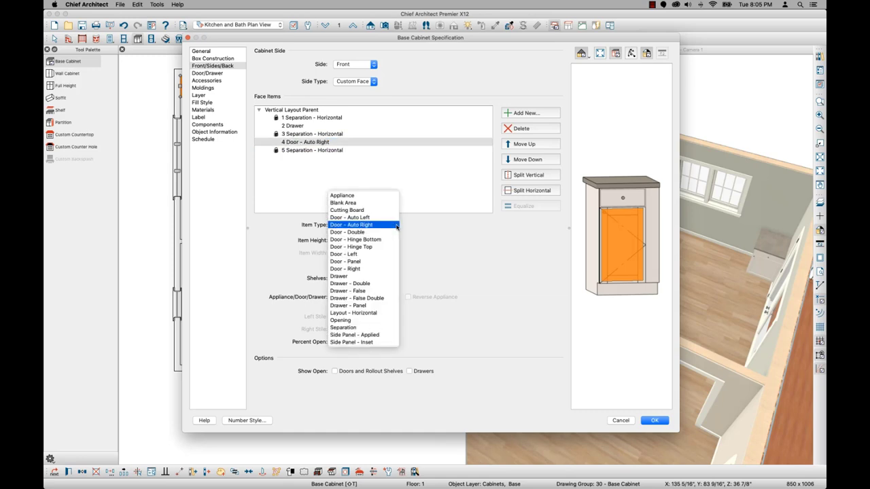
pyautogui.click(363, 275)
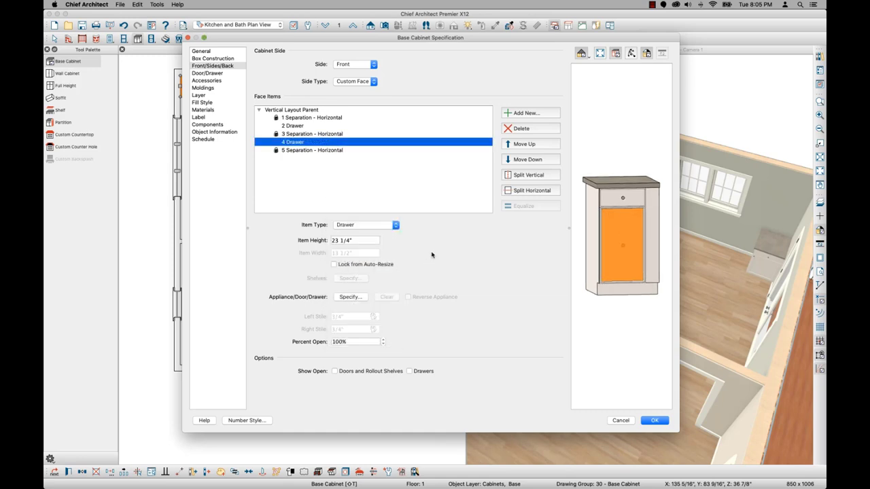
pyautogui.click(538, 191)
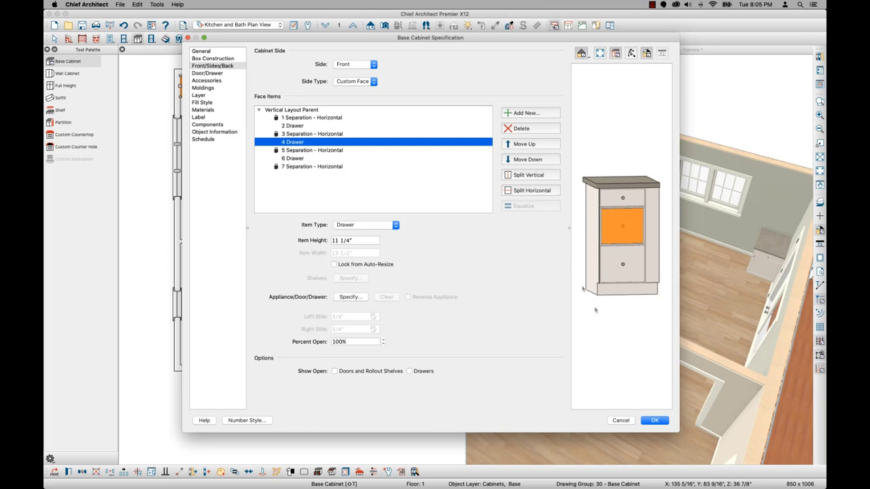
pyautogui.click(655, 422)
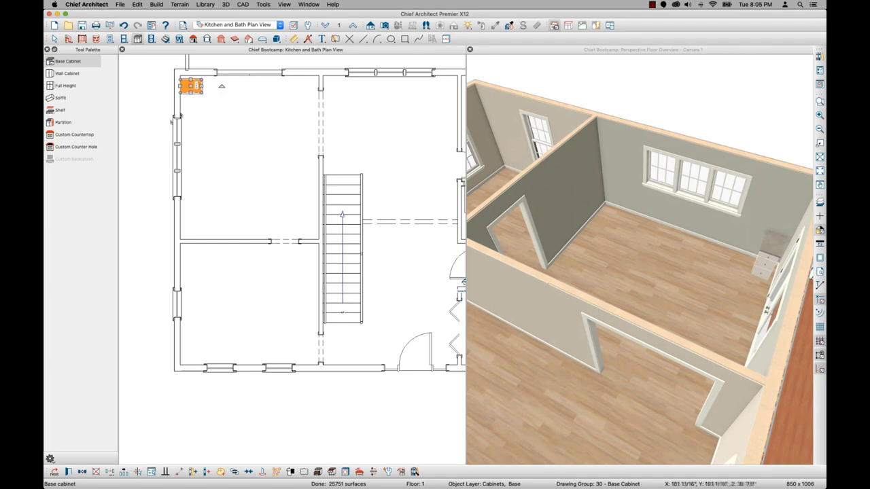
# Push the three-drawer cabinet up against the upper wall and place a 24" base cabinet directly beside it
pyautogui.moveTo(191, 85); pyautogui.dragTo(191, 75)
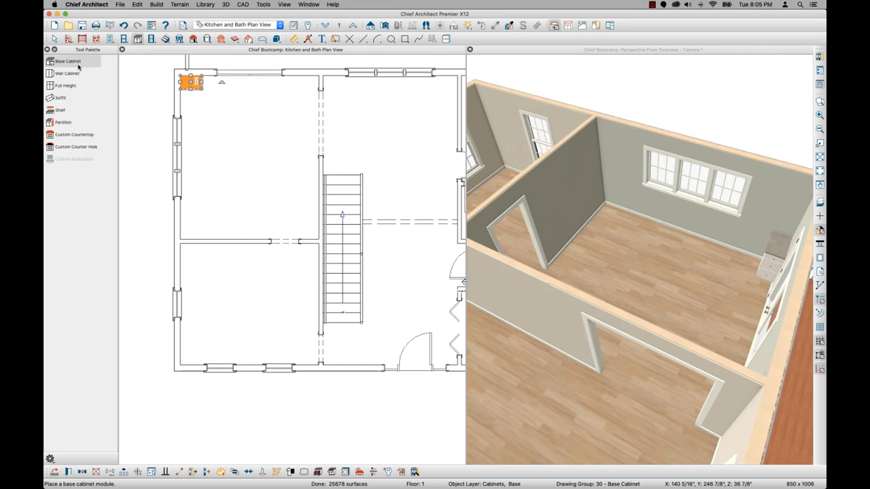
pyautogui.click(78, 65)
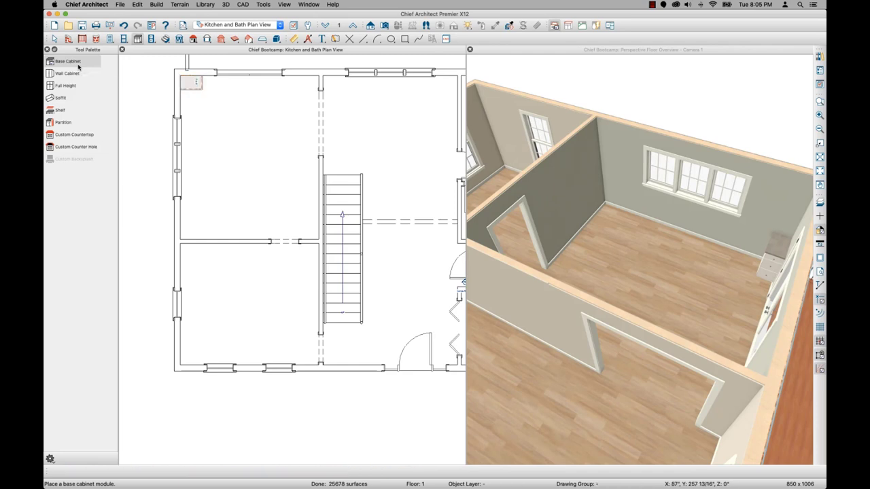
pyautogui.click(195, 101)
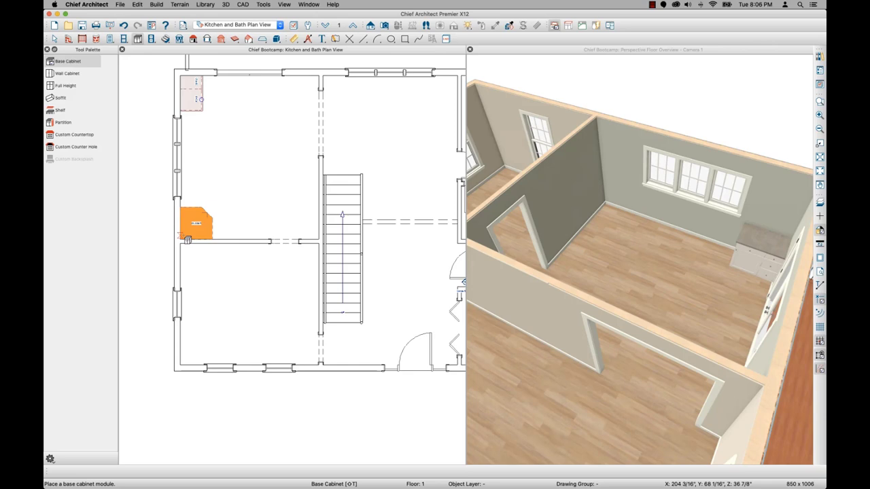
# Place a diagonal corner base cabinet in the kitchen's lower-left plan corner and a 24" base cabinet next to it along the window wall
pyautogui.click(187, 240)
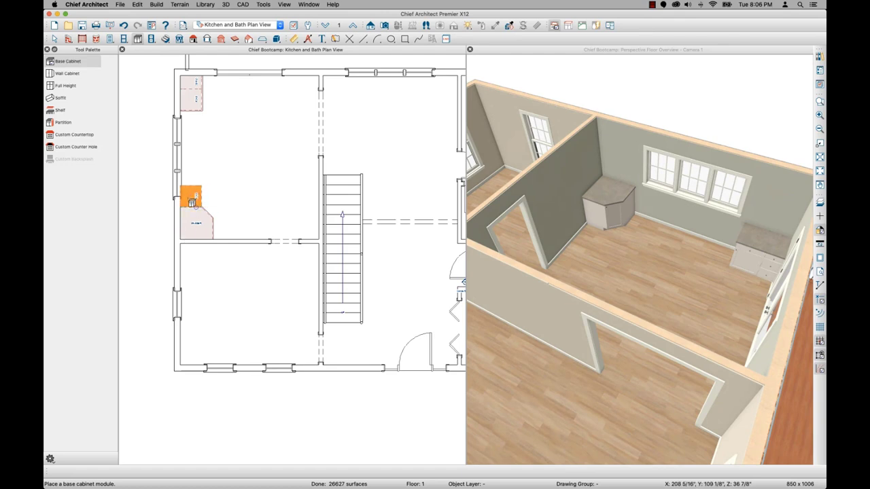
pyautogui.click(193, 202)
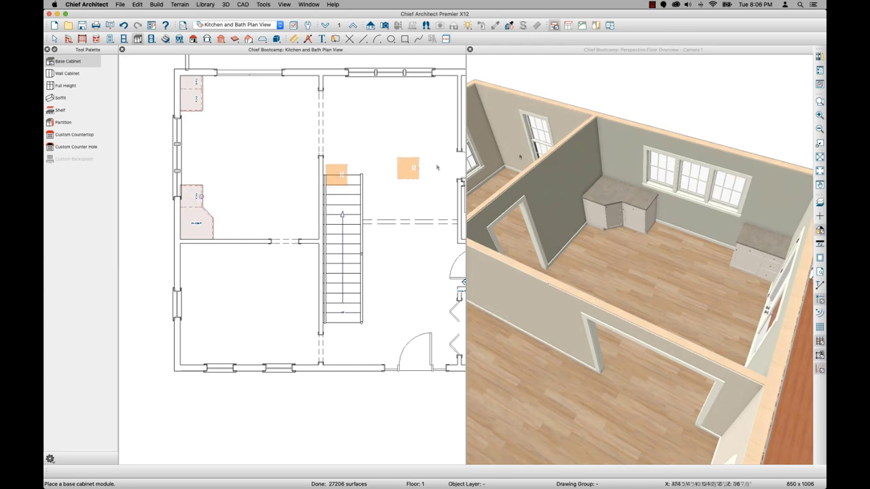
# Narrow the base cabinet beside the corner unit on the window wall to 12", keeping it butted to the corner unit
pyautogui.press('z')
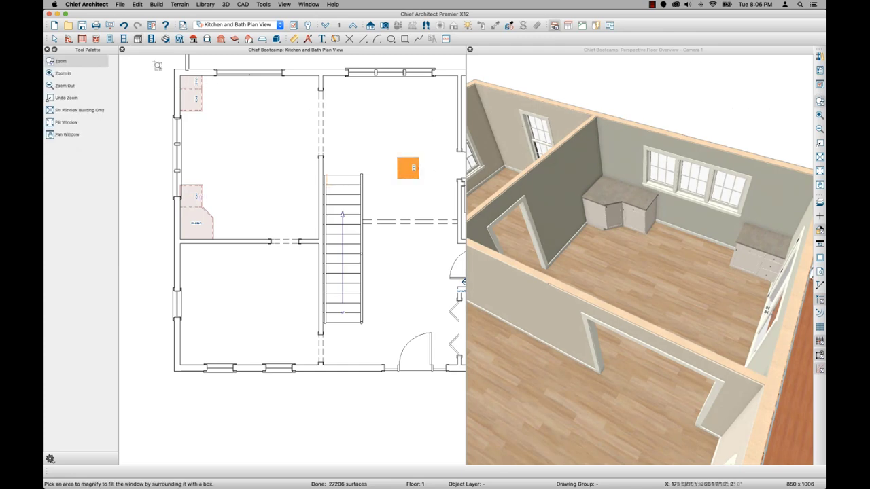
pyautogui.moveTo(156, 61); pyautogui.dragTo(270, 262)
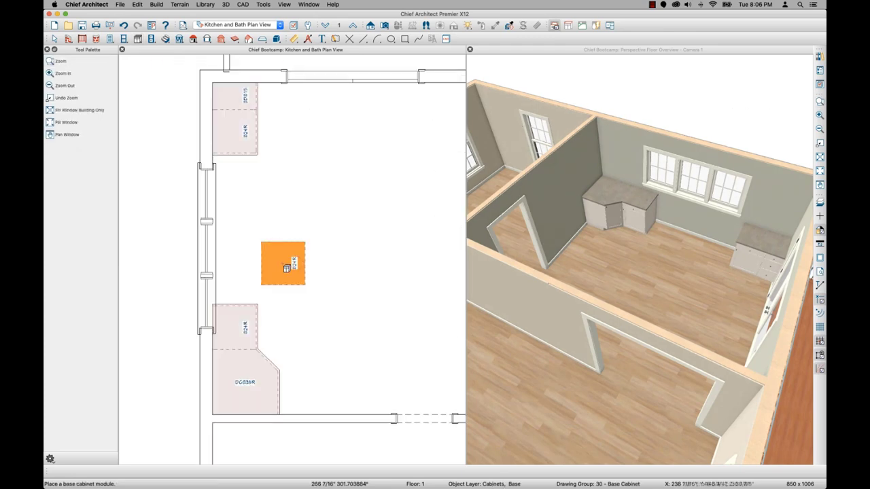
pyautogui.click(234, 328)
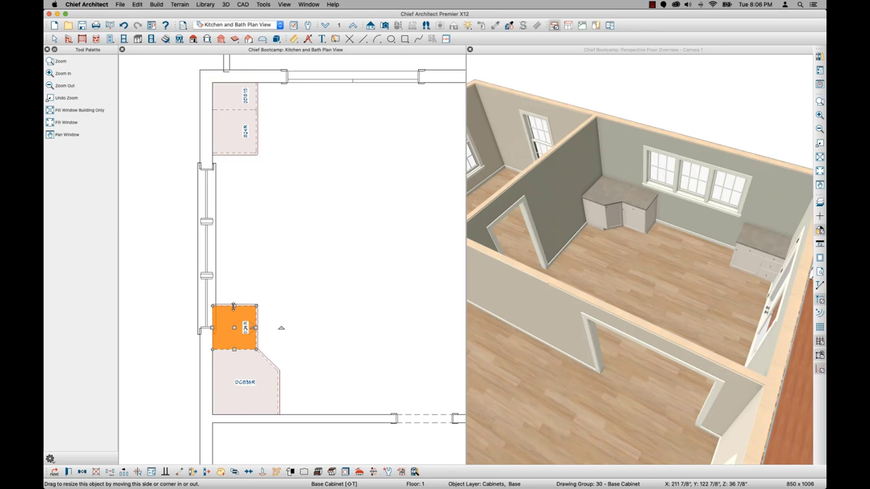
pyautogui.moveTo(233, 307); pyautogui.dragTo(232, 311)
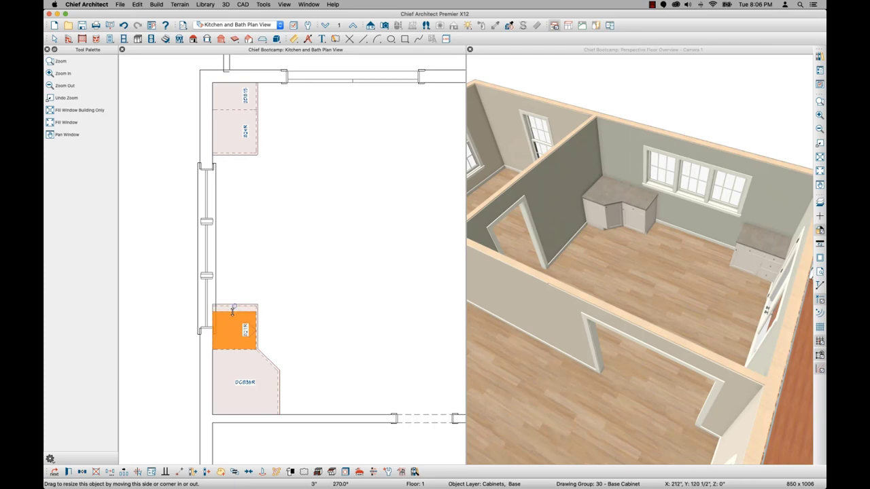
pyautogui.moveTo(233, 312); pyautogui.dragTo(232, 314)
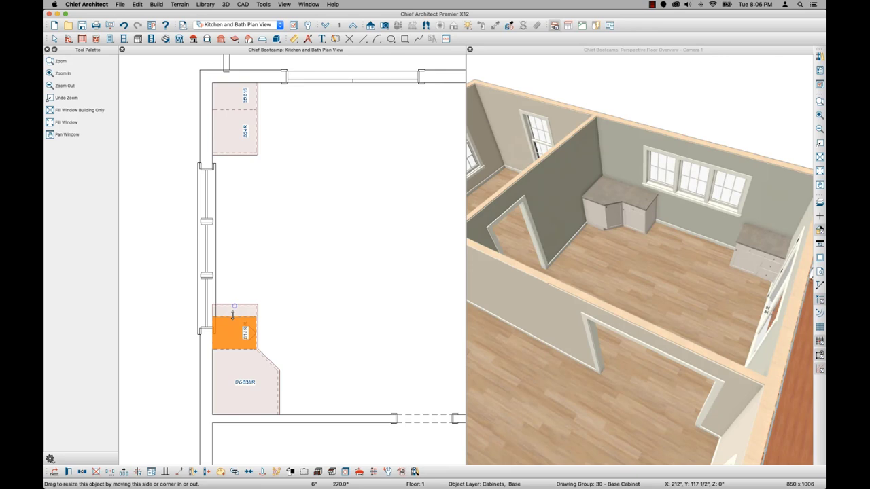
pyautogui.moveTo(233, 316); pyautogui.dragTo(233, 321)
pyautogui.moveTo(232, 320); pyautogui.dragTo(232, 327)
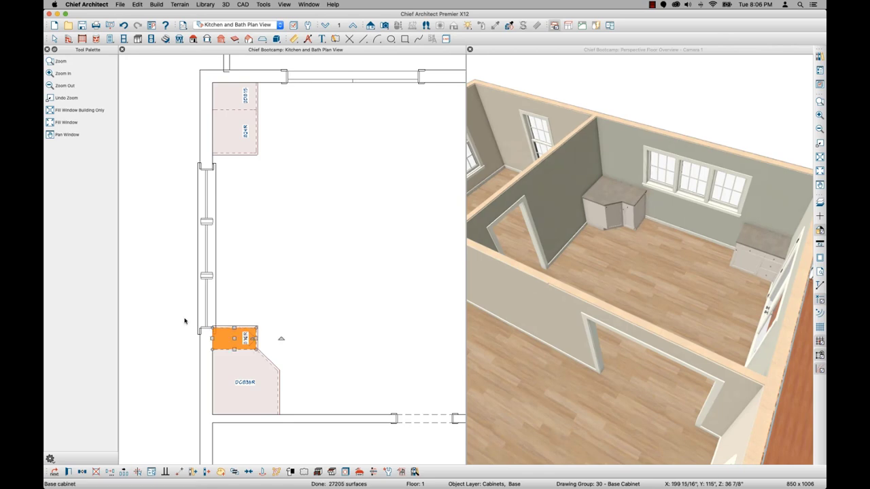
# Add a base cabinet beside the 12" one on the window wall and widen it to 27"
pyautogui.press('space')
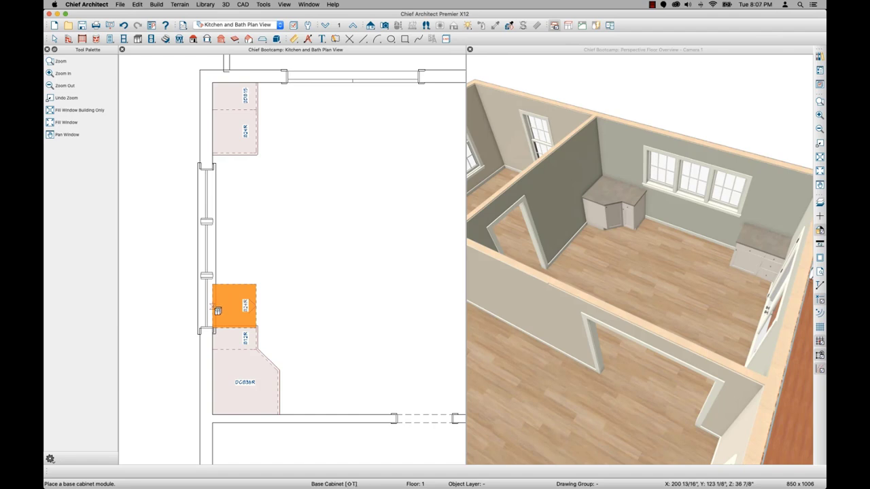
pyautogui.click(217, 311)
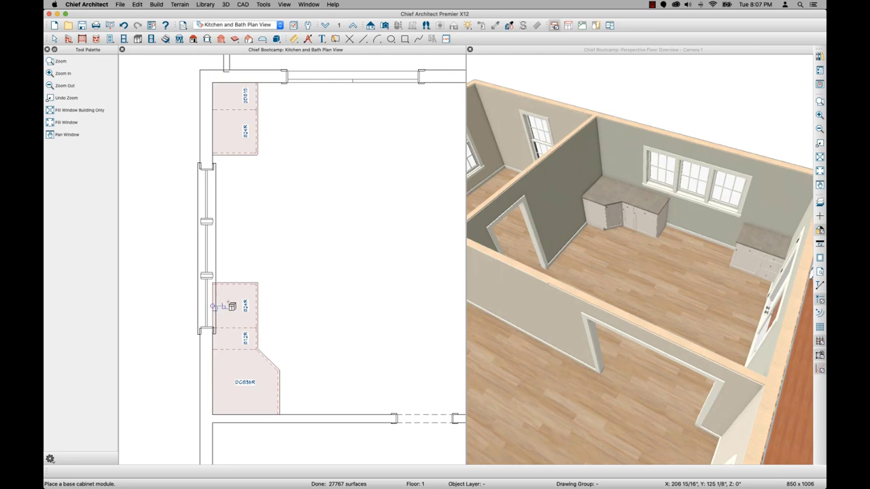
pyautogui.click(239, 306)
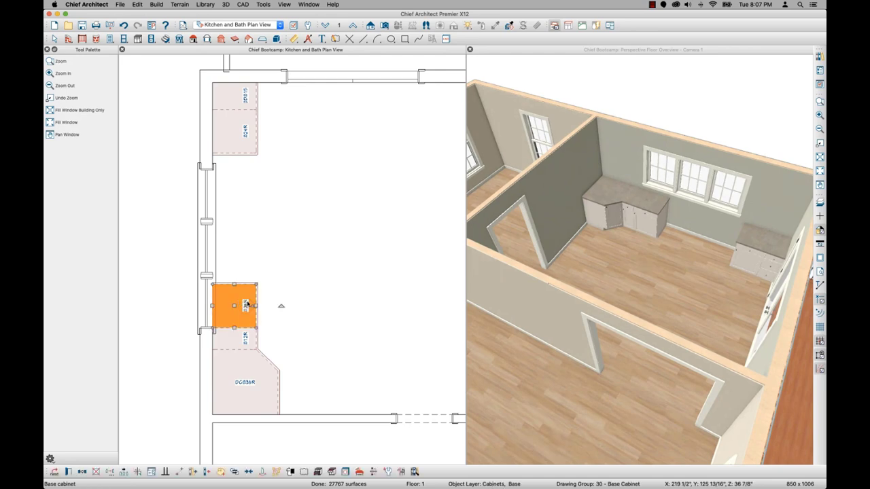
pyautogui.moveTo(234, 285); pyautogui.dragTo(235, 278)
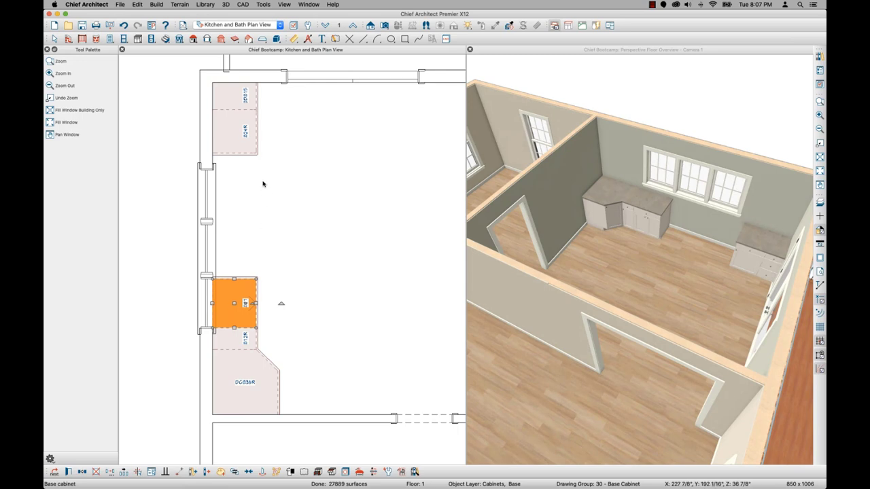
# Extend the upper cabinet run under the window with 12" and 24" base cabinets, and position another 24" cabinet in the remaining gap
pyautogui.press('b')
pyautogui.click(235, 175)
pyautogui.click(234, 175)
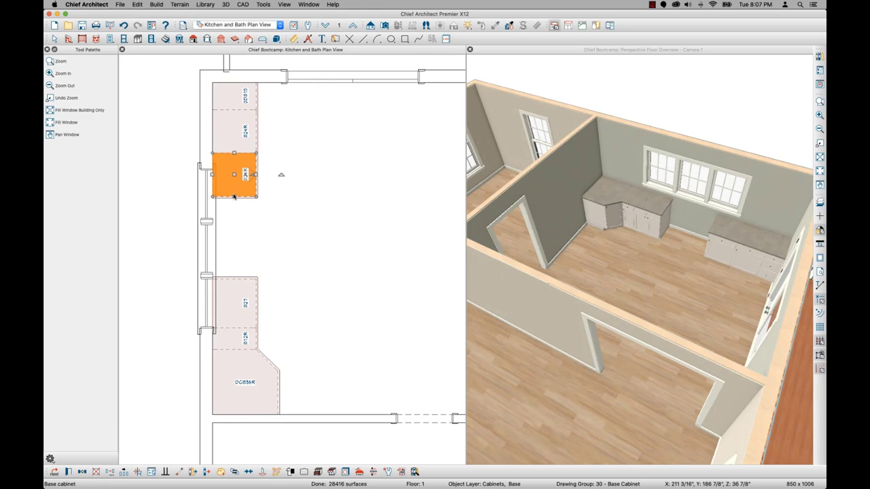
pyautogui.moveTo(235, 175); pyautogui.dragTo(243, 248)
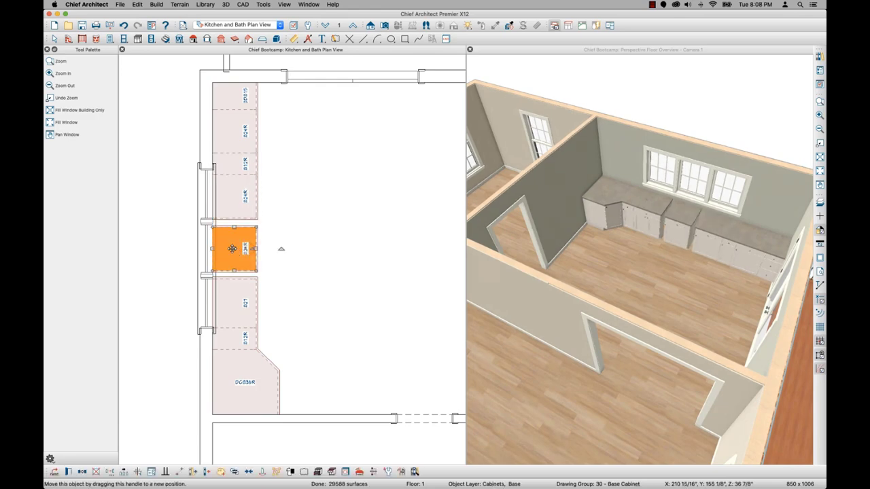
# Set the width of the base cabinet in the middle of the window run to 30" to close the gap
pyautogui.doubleClick(238, 250)
pyautogui.write('30')
pyautogui.press('Return')
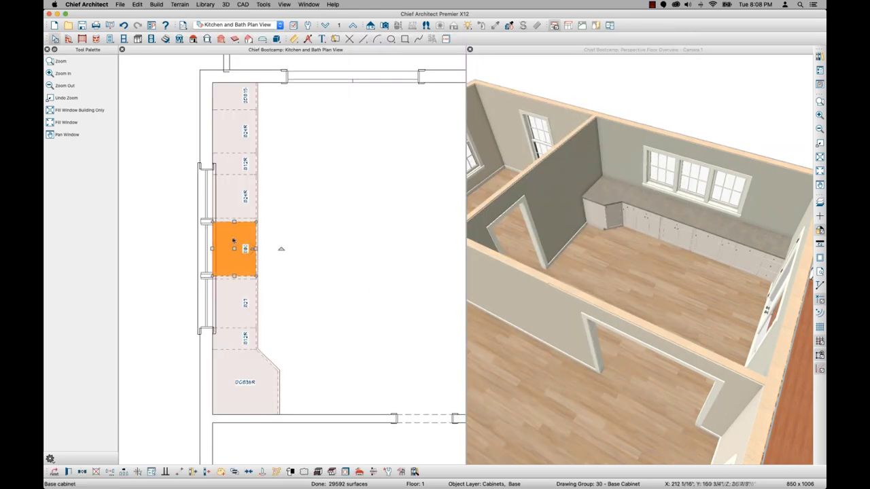
pyautogui.click(210, 253)
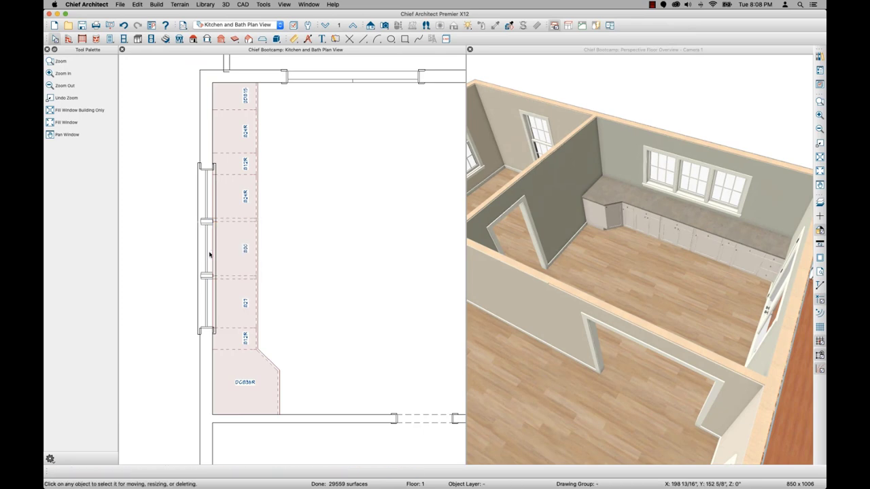
# Place a base cabinet against the corner unit along the lower wall and narrow it to 15"
pyautogui.click(138, 39)
pyautogui.click(291, 392)
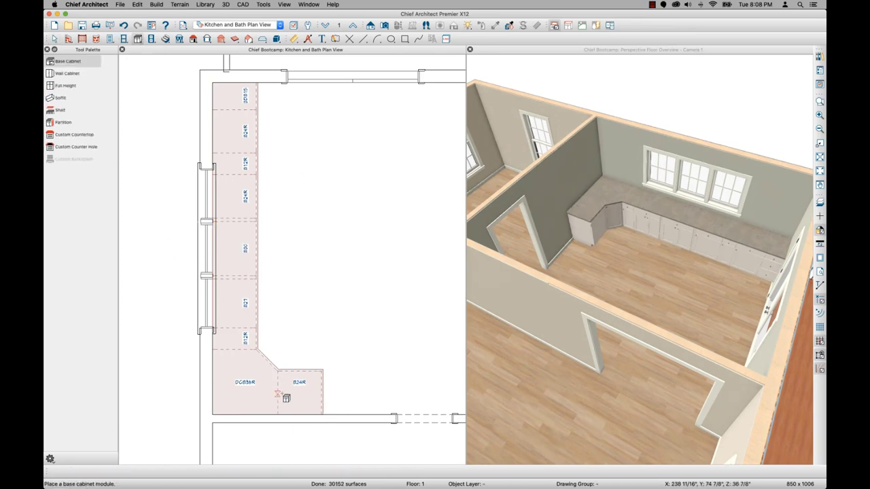
pyautogui.press('space')
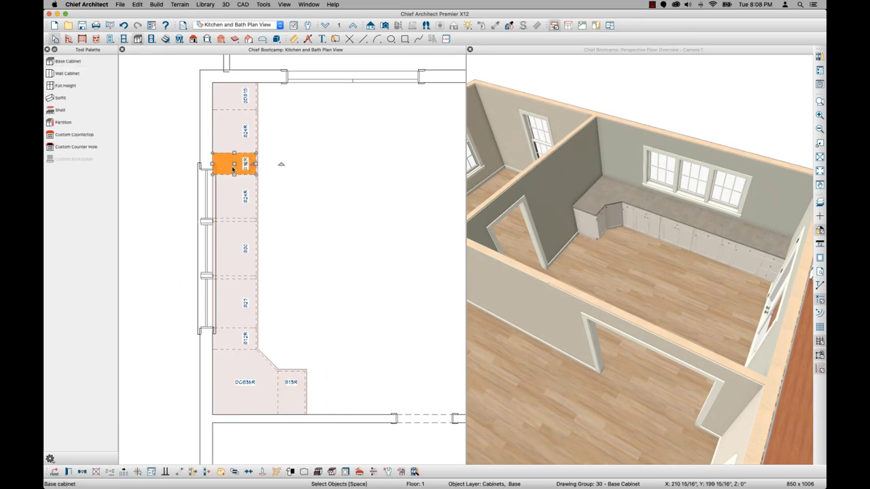
# Turn the 12" cabinet in the upper part of the window run into a three-drawer base by replacing and splitting its door
pyautogui.doubleClick(235, 169)
pyautogui.click(212, 65)
pyautogui.click(306, 143)
pyautogui.click(358, 225)
pyautogui.click(338, 276)
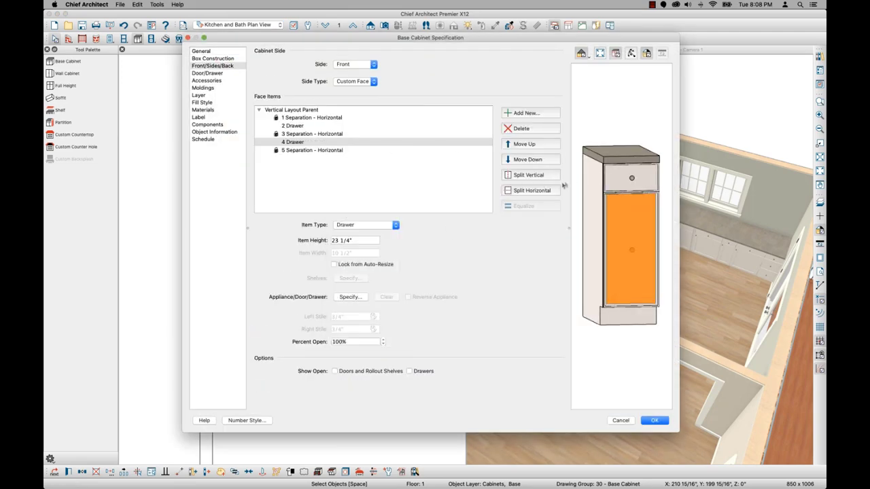
pyautogui.click(653, 420)
# Switch the door of the 12" cabinet beside the corner unit to Door - Auto Left
pyautogui.doubleClick(633, 216)
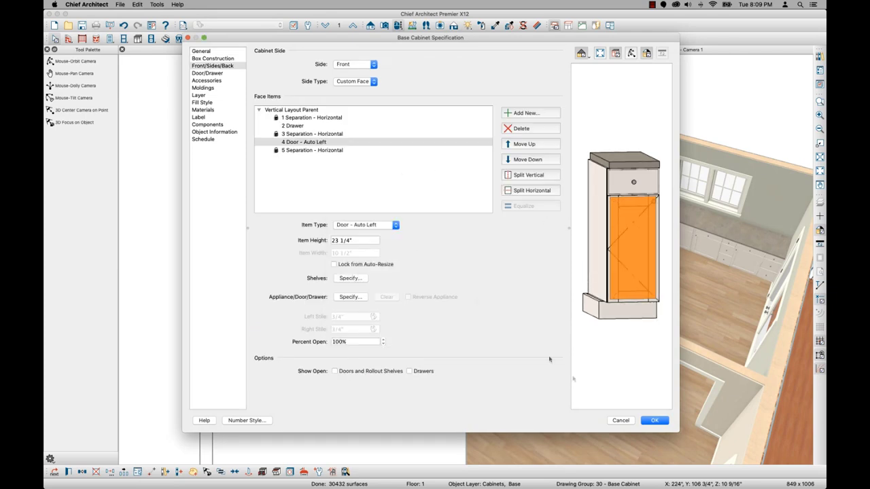
pyautogui.press('Return')
pyautogui.scroll(3, 601, 192)
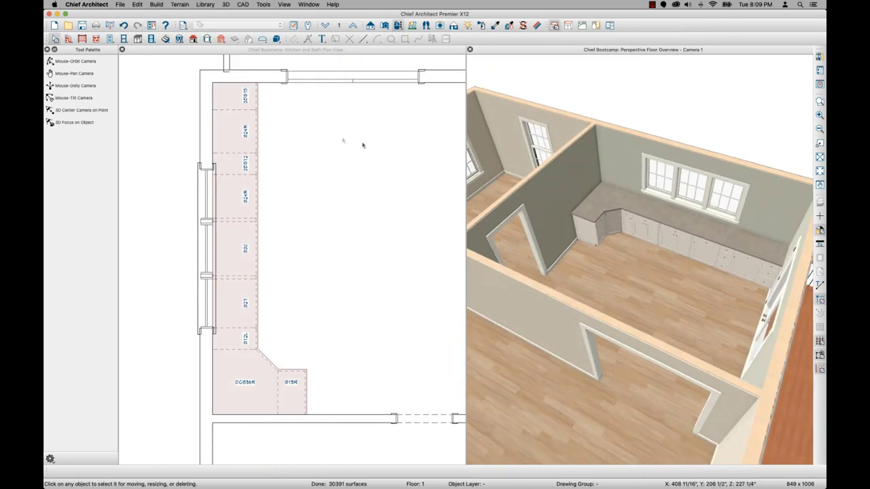
# Place a 24" base cabinet in the open middle of the kitchen as an island and rotate its front toward the window run
pyautogui.click(344, 180)
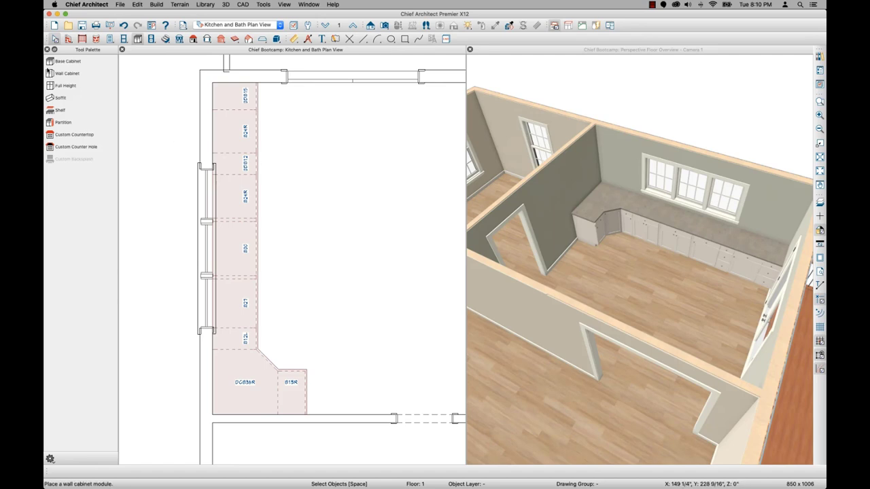
pyautogui.click(66, 62)
pyautogui.moveTo(349, 288); pyautogui.dragTo(342, 280)
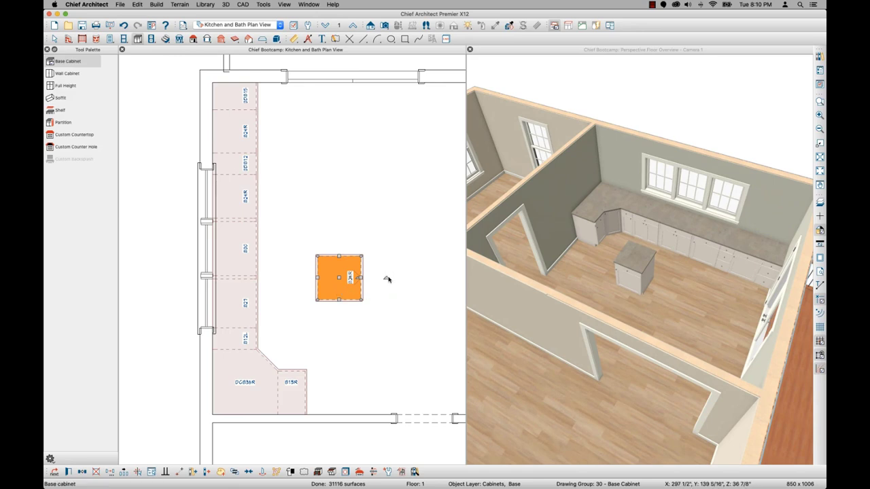
pyautogui.moveTo(388, 278); pyautogui.dragTo(296, 281)
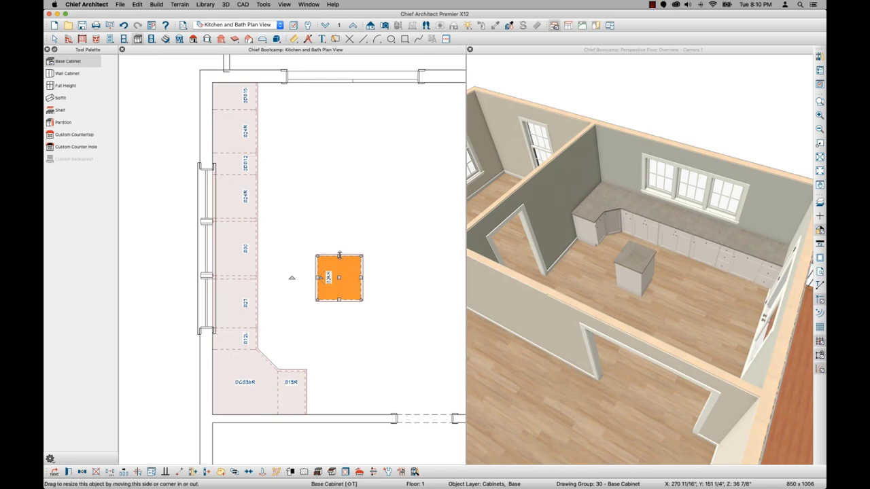
# Narrow the island base cabinet to 9" wide by moving its upper side down
pyautogui.moveTo(340, 255); pyautogui.dragTo(337, 284)
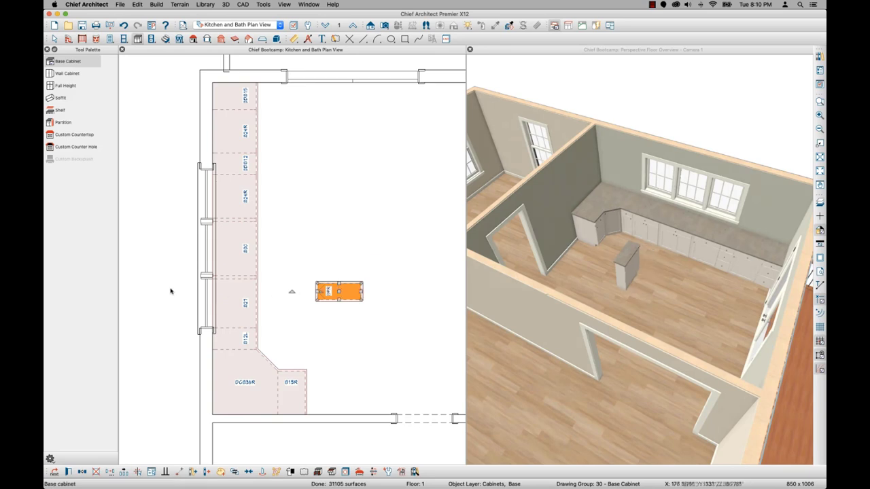
pyautogui.press('Escape')
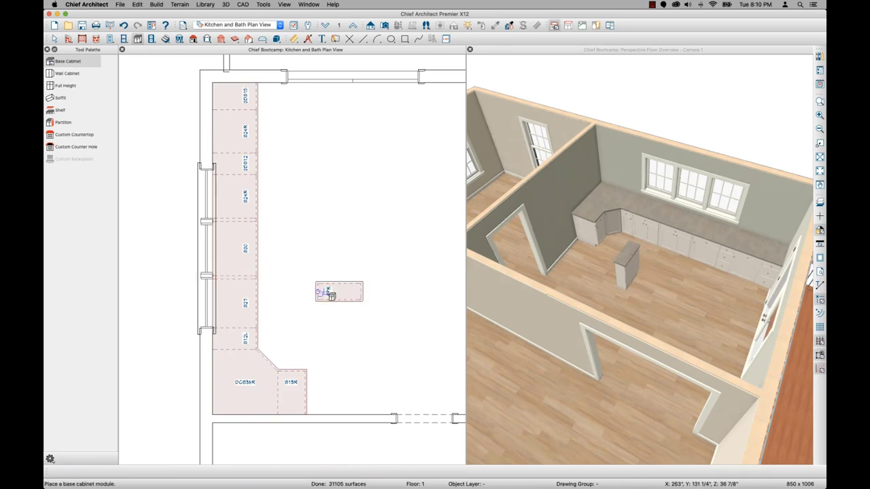
pyautogui.click(330, 294)
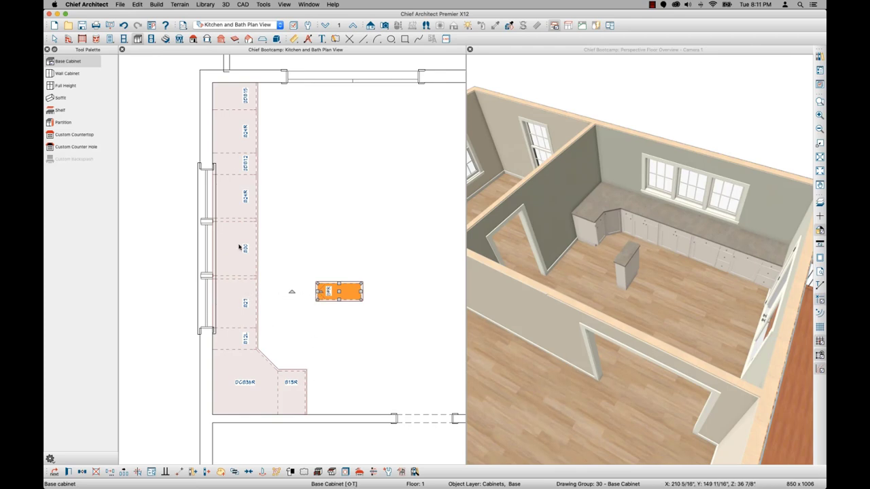
# Draw End to End dimensions from the island cabinet to the window run and to the 15" cabinet along the lower wall
pyautogui.click(294, 38)
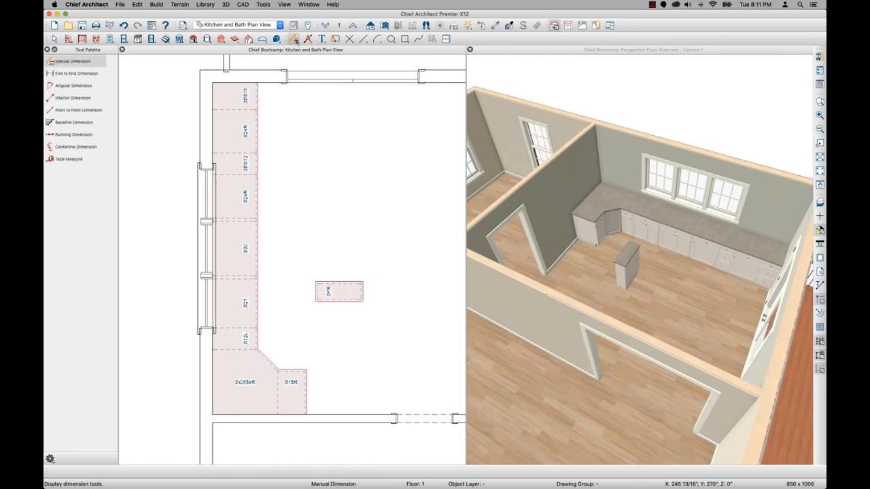
pyautogui.click(99, 75)
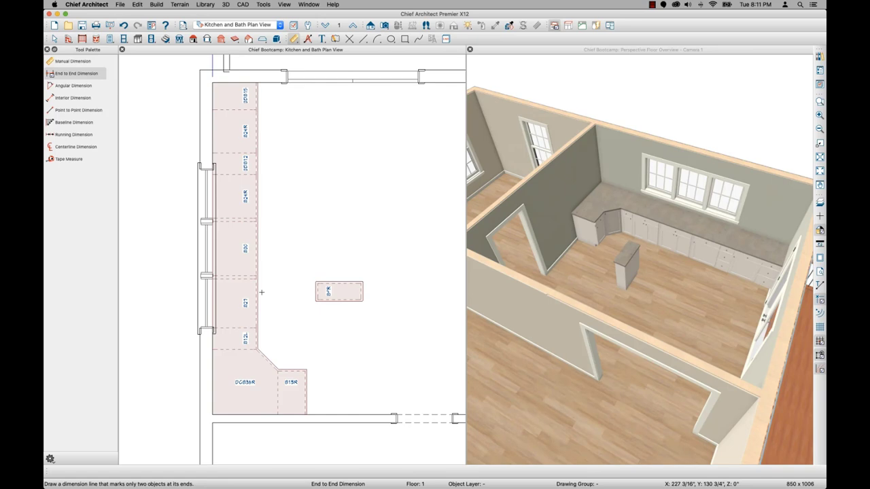
pyautogui.moveTo(257, 292)
pyautogui.mouseDown()
pyautogui.moveTo(317, 293)
pyautogui.moveTo(322, 372)
pyautogui.mouseUp()
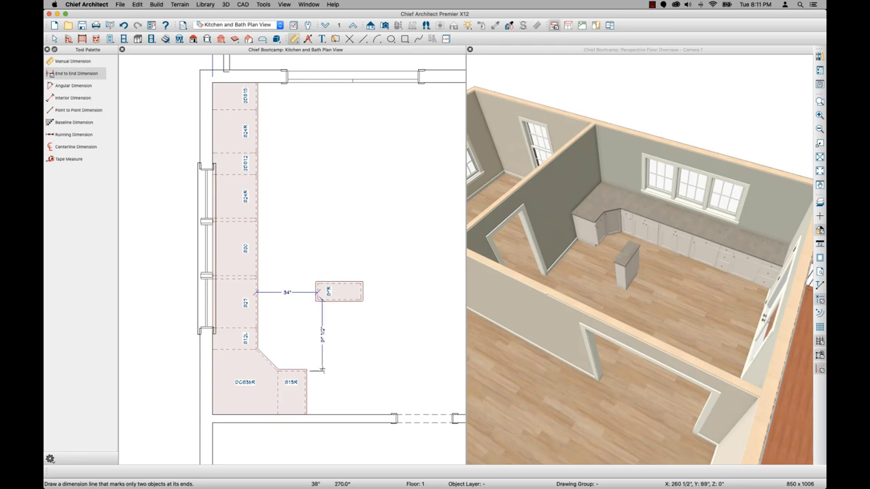
pyautogui.press('space')
# Space the island cabinet 45" from both the window run and the lower-wall cabinet, and delete the two dimension lines
pyautogui.click(334, 291)
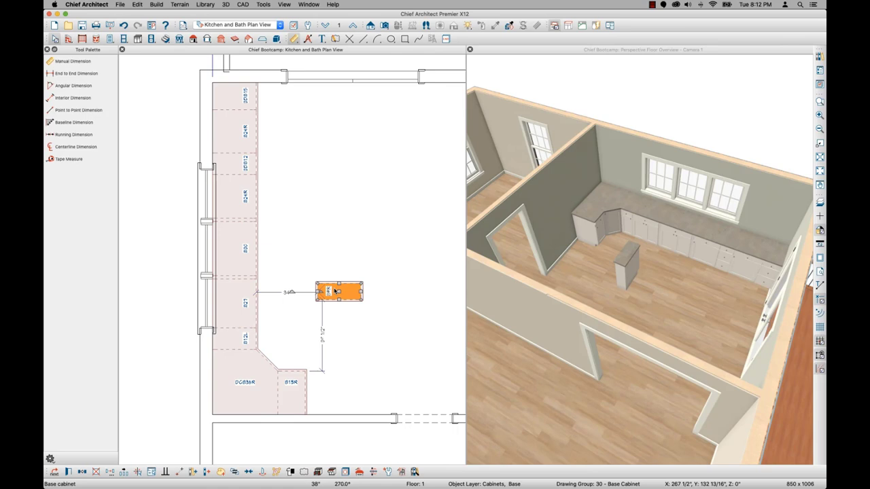
pyautogui.click(286, 292)
pyautogui.write('45')
pyautogui.press('Return')
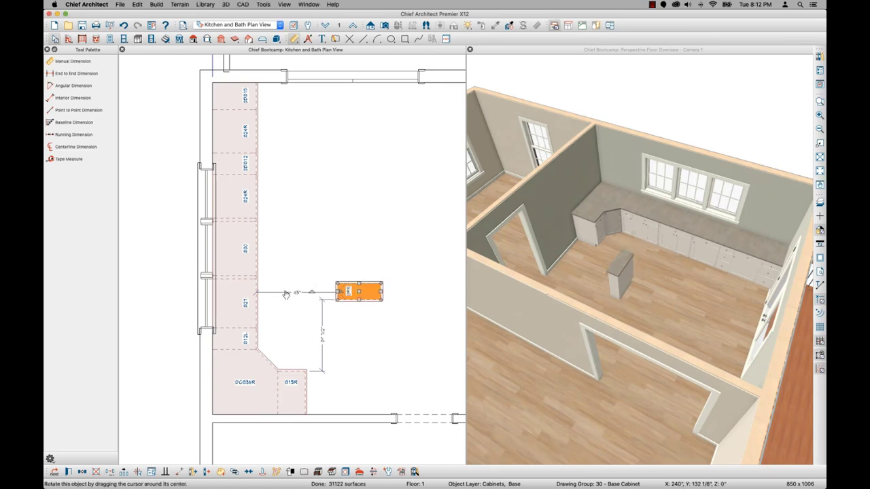
pyautogui.click(322, 333)
pyautogui.write('45')
pyautogui.press('Return')
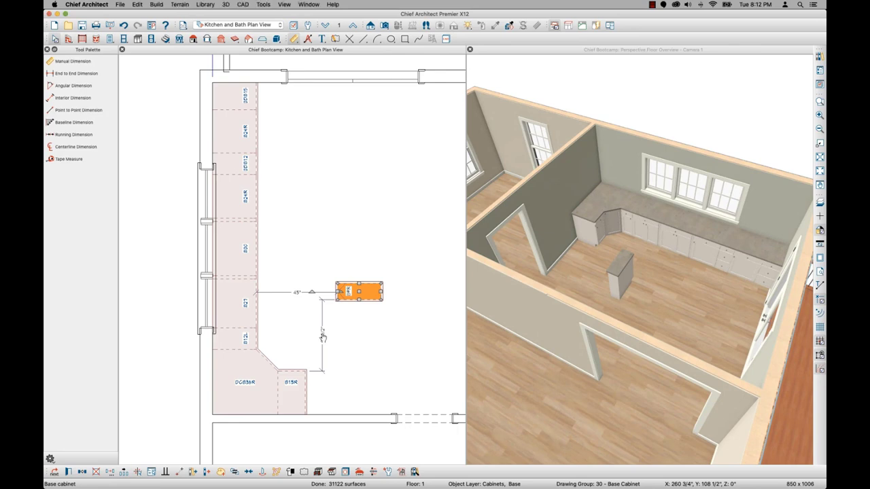
pyautogui.click(322, 333)
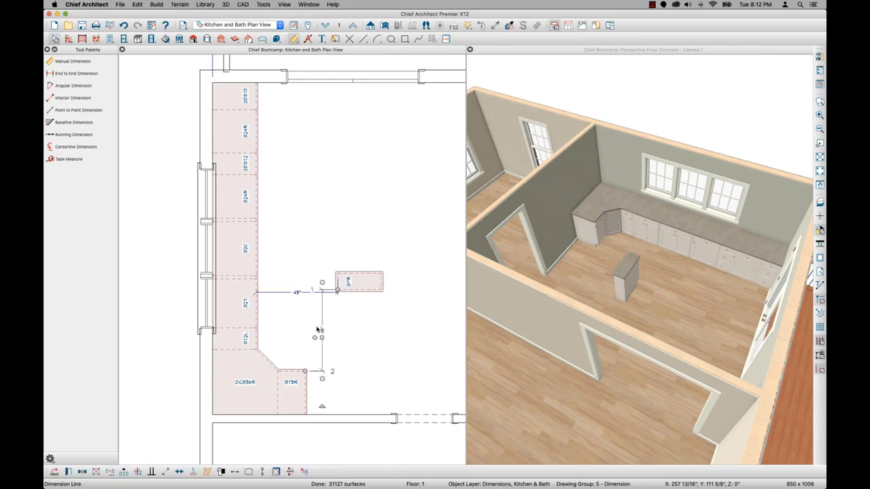
pyautogui.press('Delete')
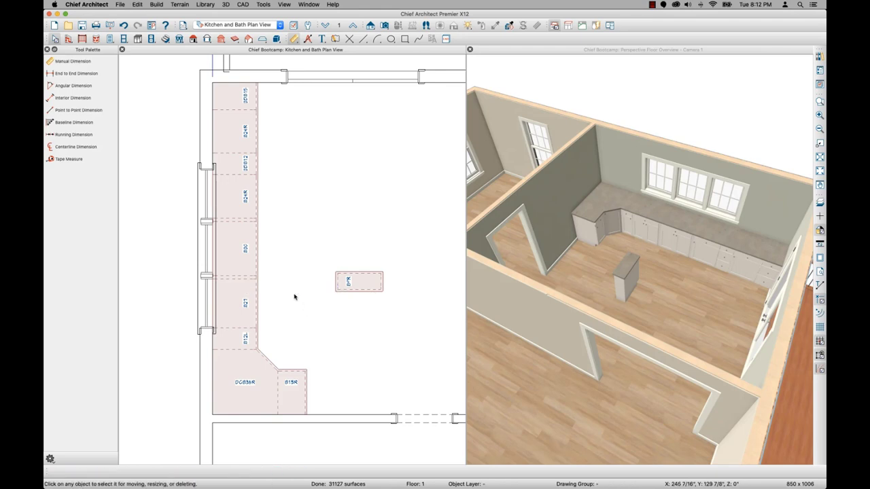
# Place a base cabinet against the upper side of the island cabinet and widen it to 36"
pyautogui.click(137, 39)
pyautogui.moveTo(338, 198); pyautogui.dragTo(361, 257)
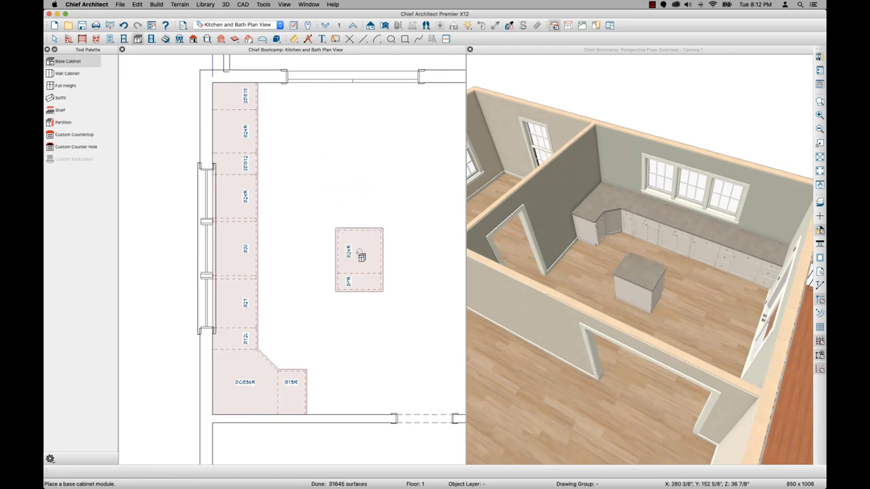
pyautogui.click(361, 257)
pyautogui.moveTo(358, 221); pyautogui.dragTo(358, 205)
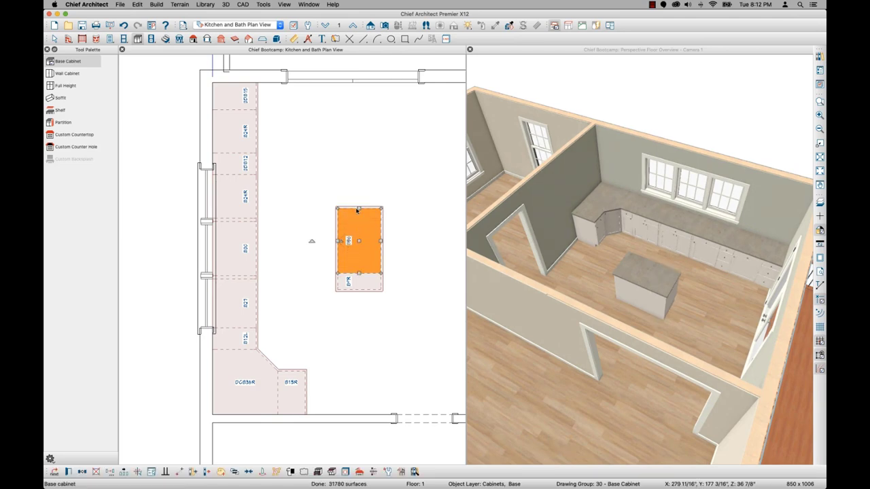
pyautogui.press('Escape')
# Add a base cabinet at the upper end of the island and narrow it to 15"
pyautogui.click(349, 186)
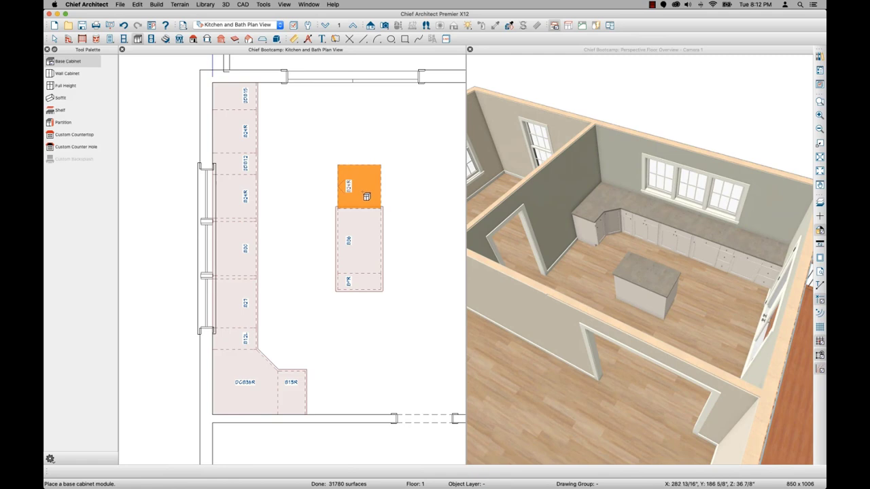
pyautogui.moveTo(359, 163); pyautogui.dragTo(359, 180)
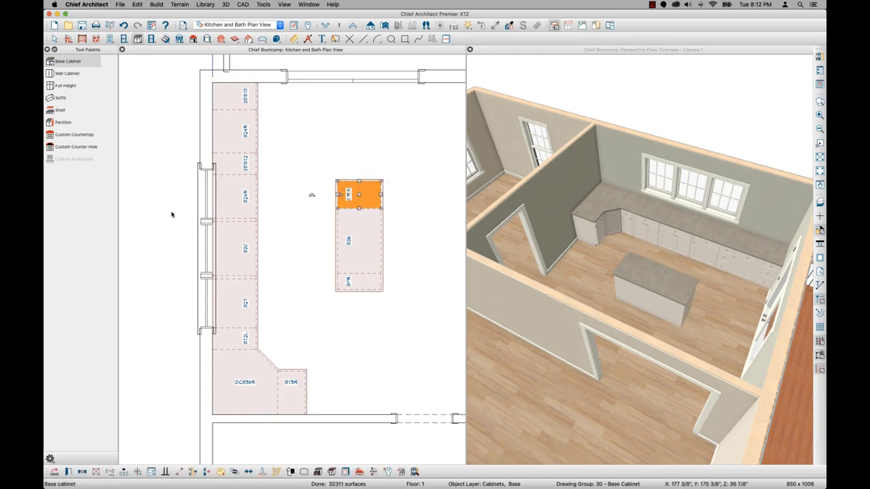
pyautogui.press('space')
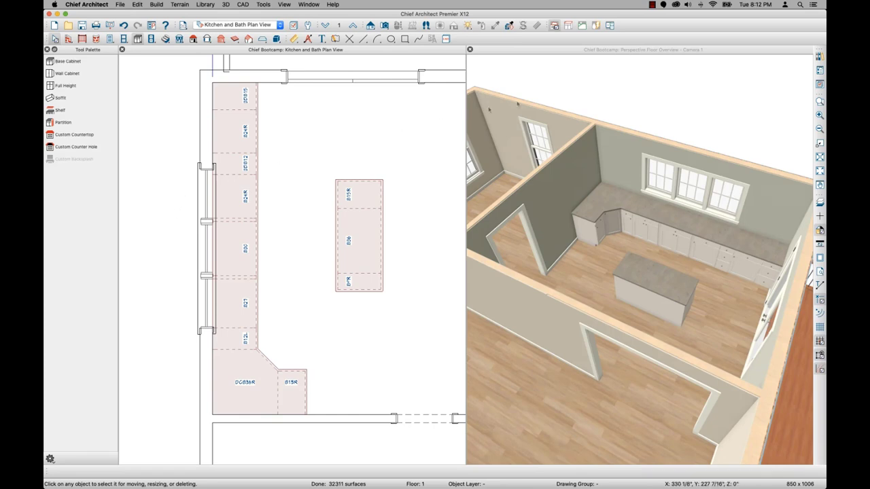
# Search the library for "offset dual" and place the Offset Dual Level Undermounted Sink in the 30" base cabinet under the window
pyautogui.click(819, 57)
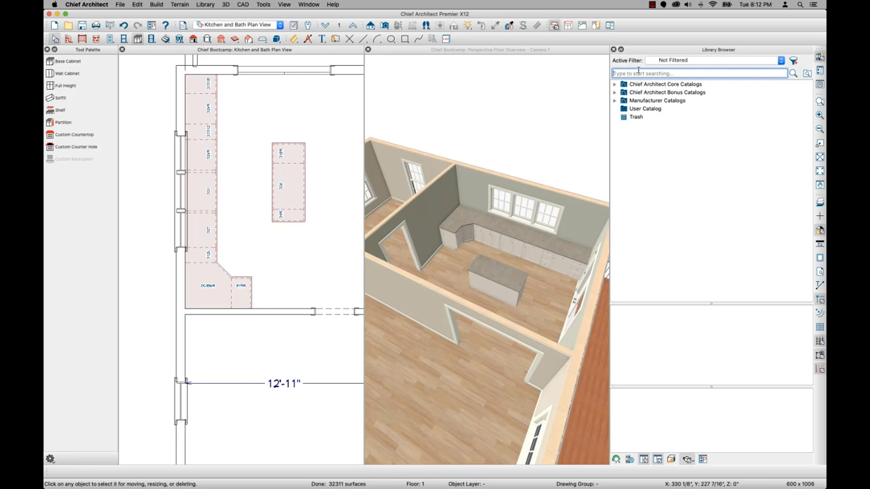
pyautogui.write('of')
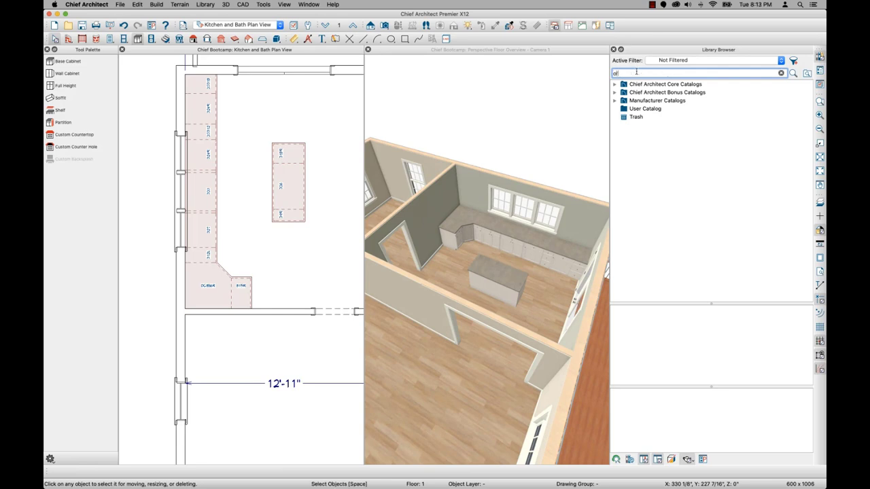
pyautogui.write('fset dou')
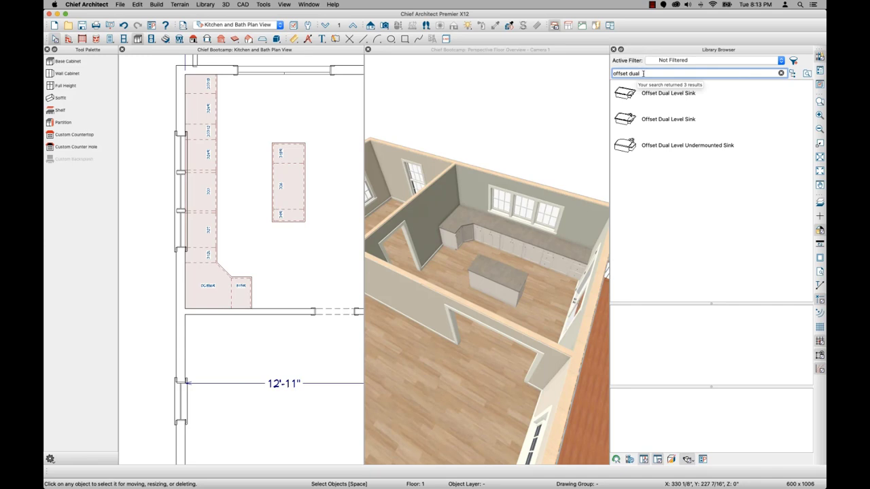
pyautogui.click(670, 149)
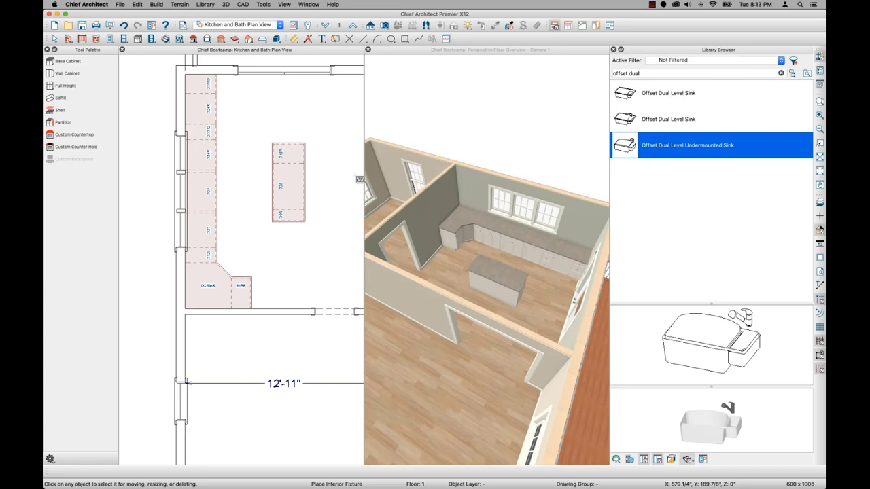
pyautogui.click(204, 194)
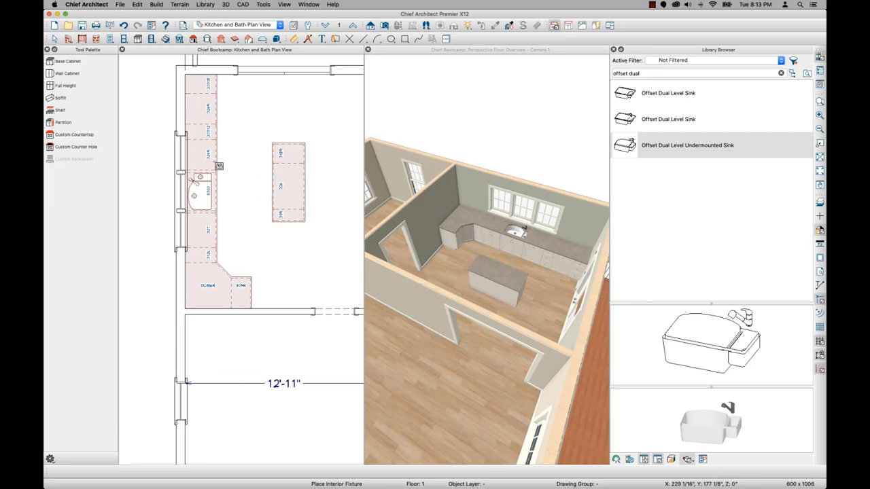
# Search the library for "dishwasher" and place the ChefSeries Dishwasher in the 24" base cabinet directly above the sink in plan
pyautogui.click(645, 75)
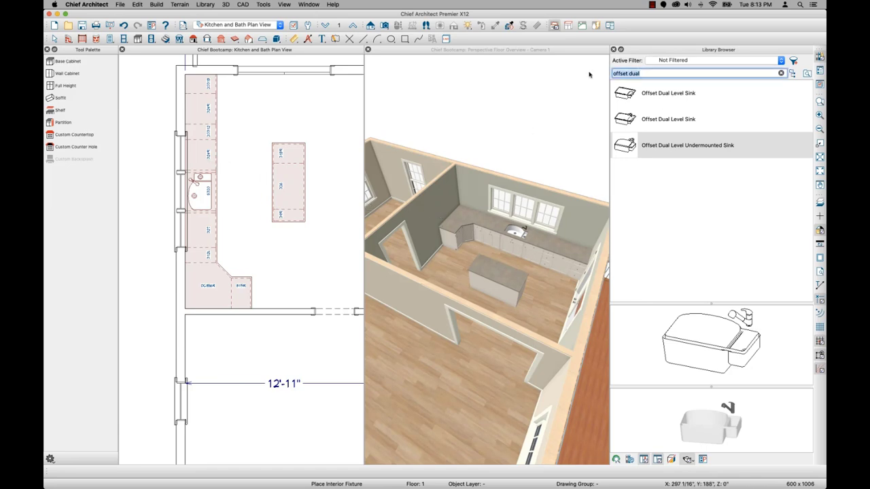
pyautogui.write('dishw')
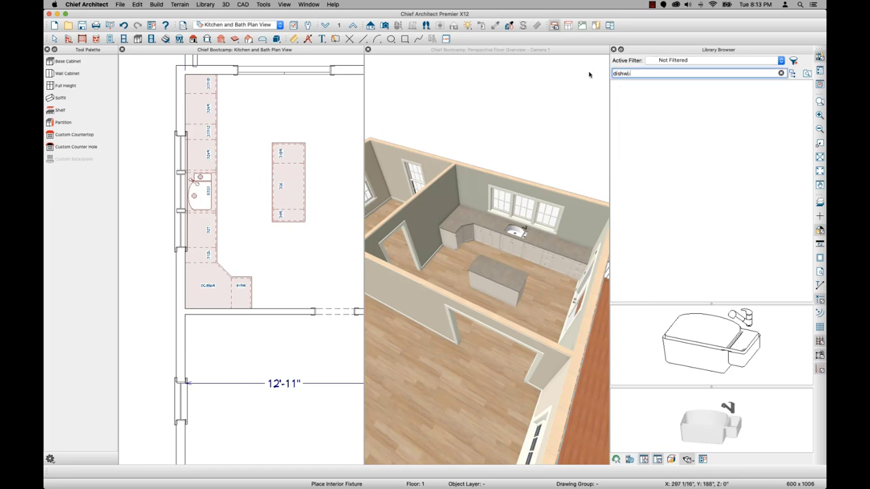
pyautogui.write('asher')
pyautogui.press('Return')
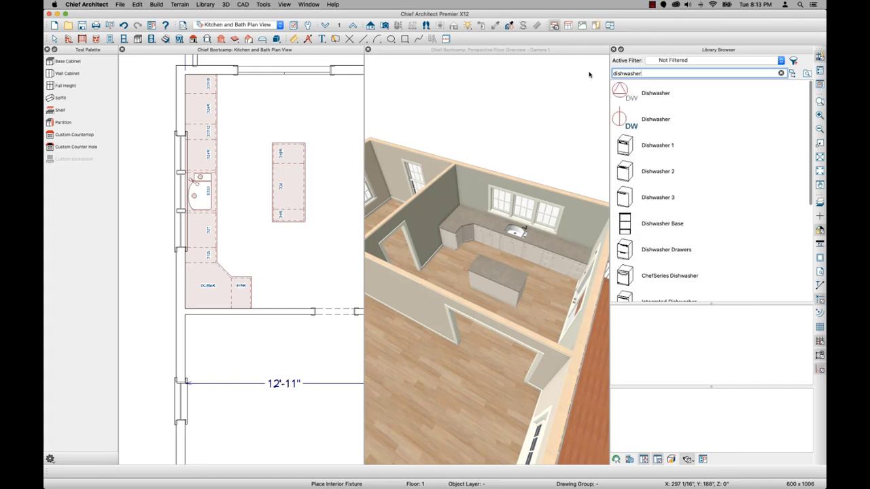
pyautogui.scroll(-5, 718, 170)
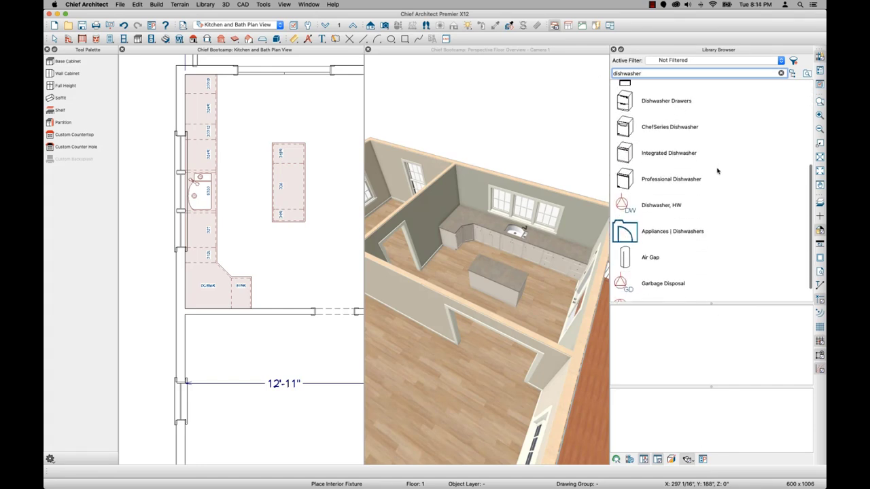
pyautogui.click(679, 132)
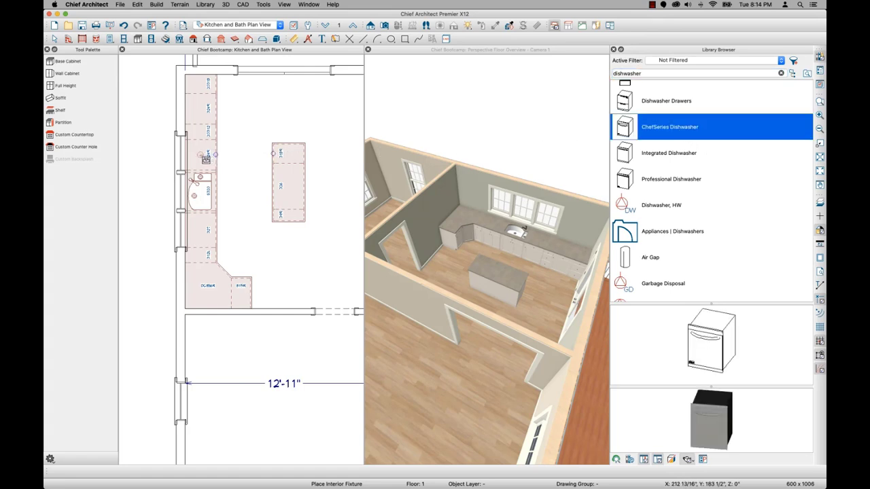
pyautogui.click(206, 159)
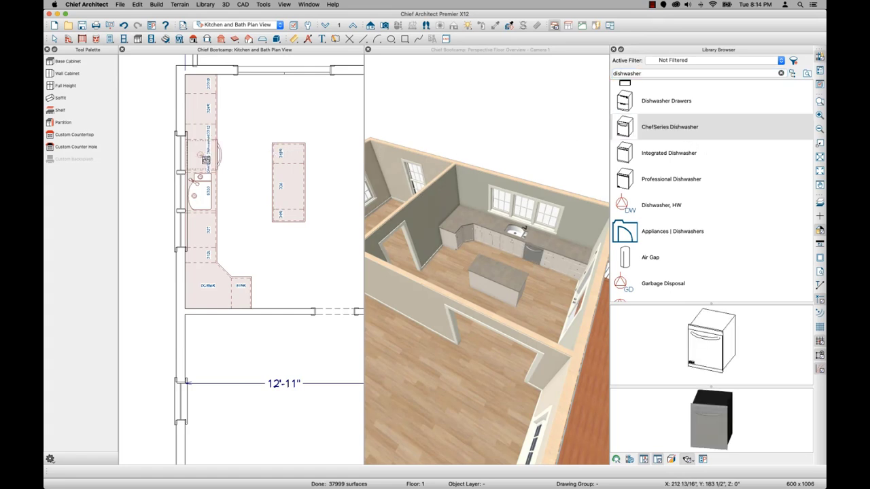
pyautogui.press('Escape')
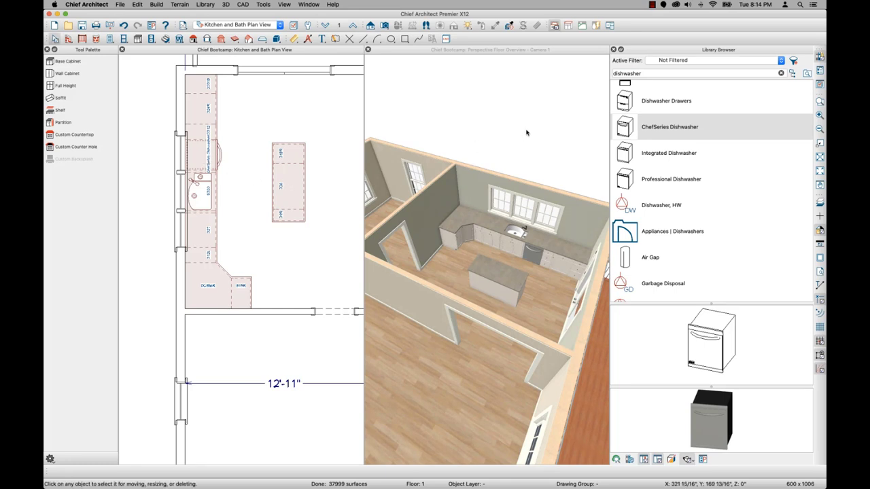
# Search the library for "cooktop" and place the Electric Cooktop in the island's 36" base cabinet
pyautogui.doubleClick(646, 75)
pyautogui.write('co')
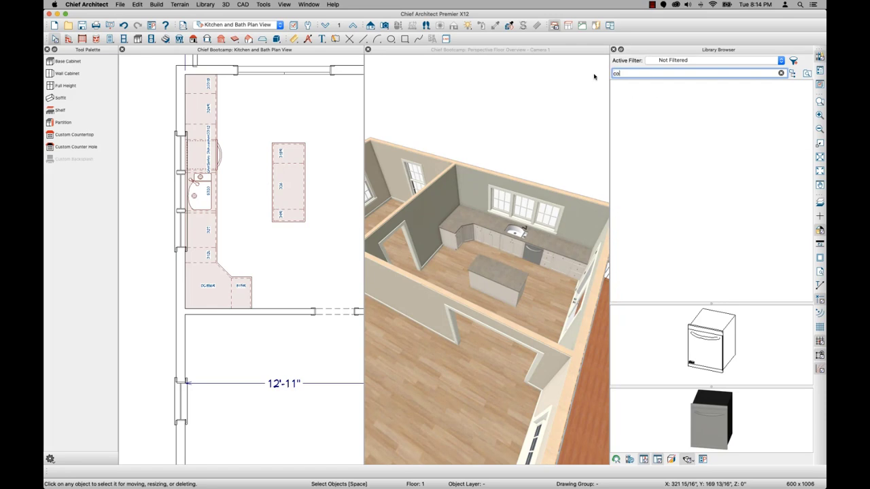
pyautogui.write('oktop')
pyautogui.press('Return')
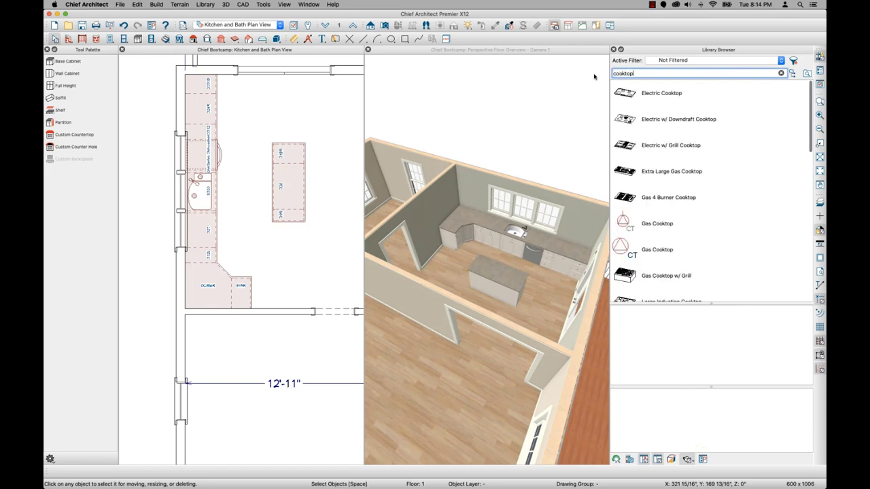
pyautogui.click(662, 93)
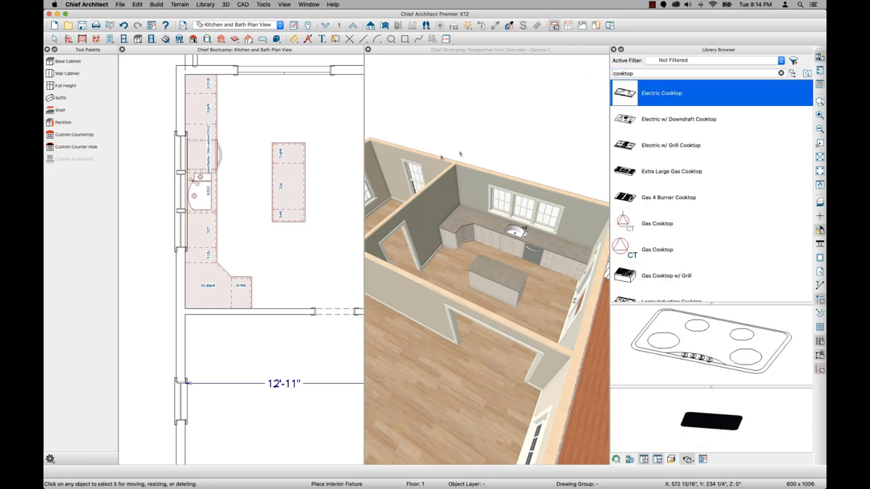
pyautogui.click(293, 188)
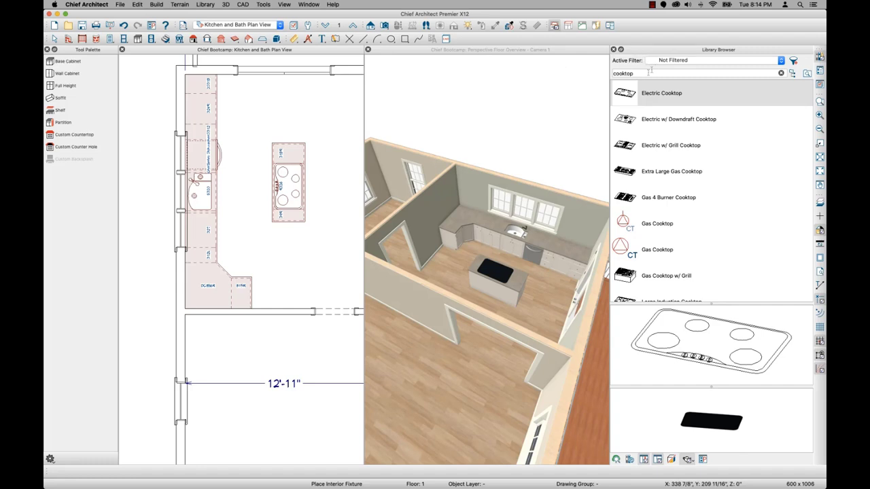
# Search the library for "oven" and place the Standard Single Oven in the island's 36" base cabinet
pyautogui.write('oven')
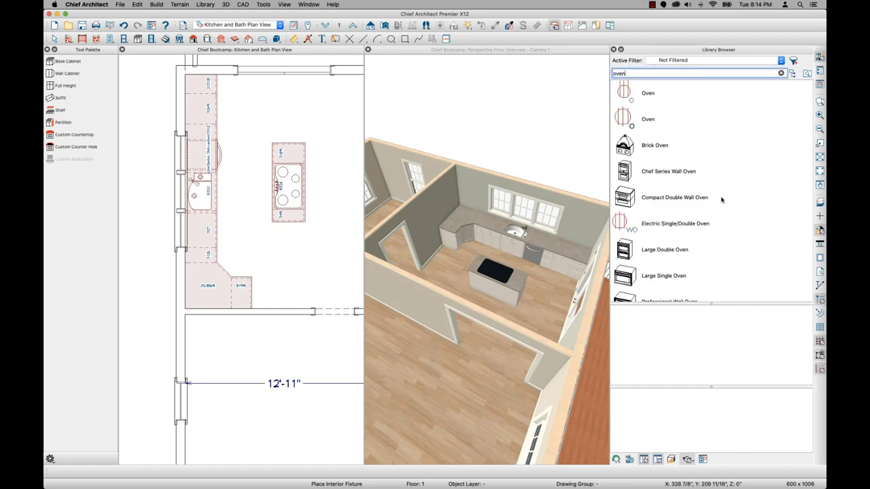
pyautogui.scroll(-5, 721, 199)
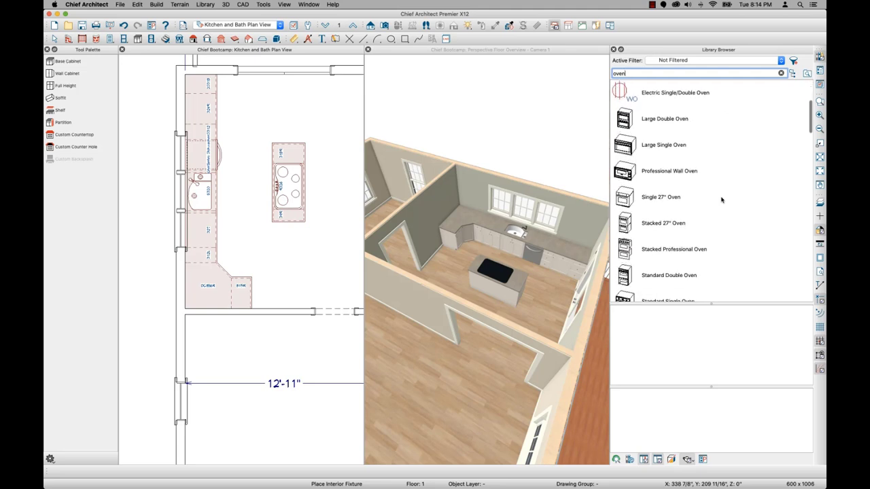
pyautogui.scroll(-1, 721, 199)
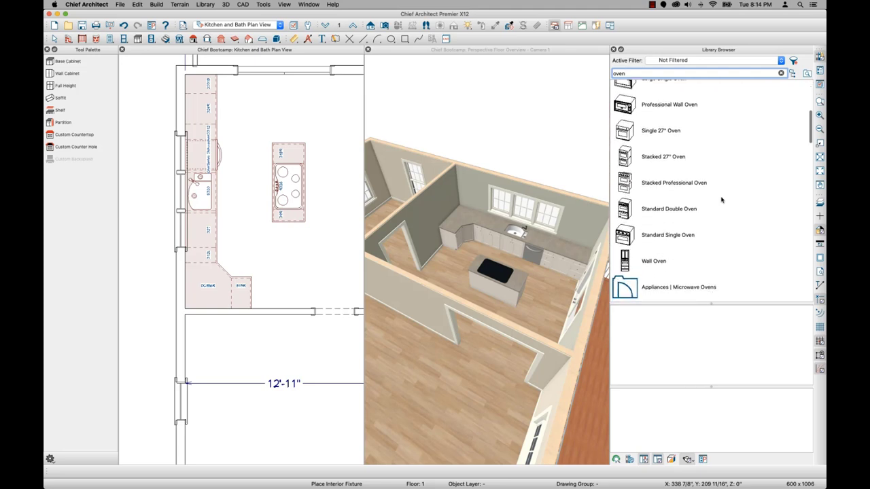
pyautogui.click(651, 236)
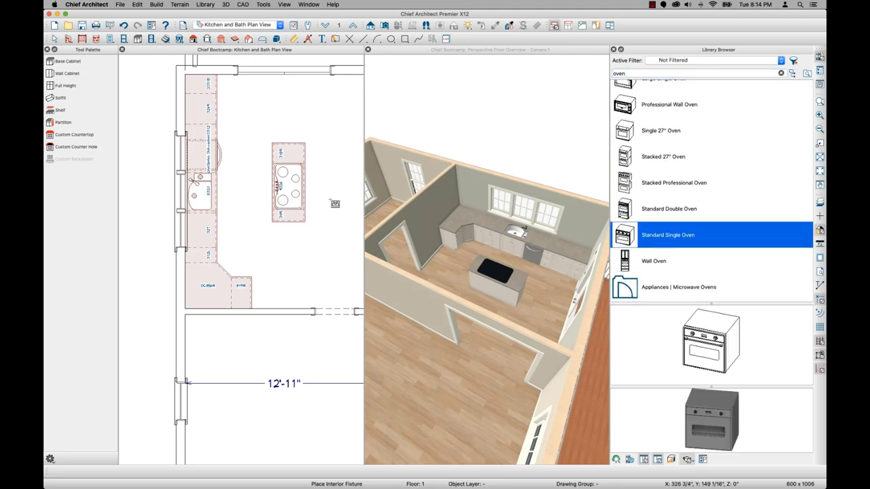
pyautogui.click(278, 188)
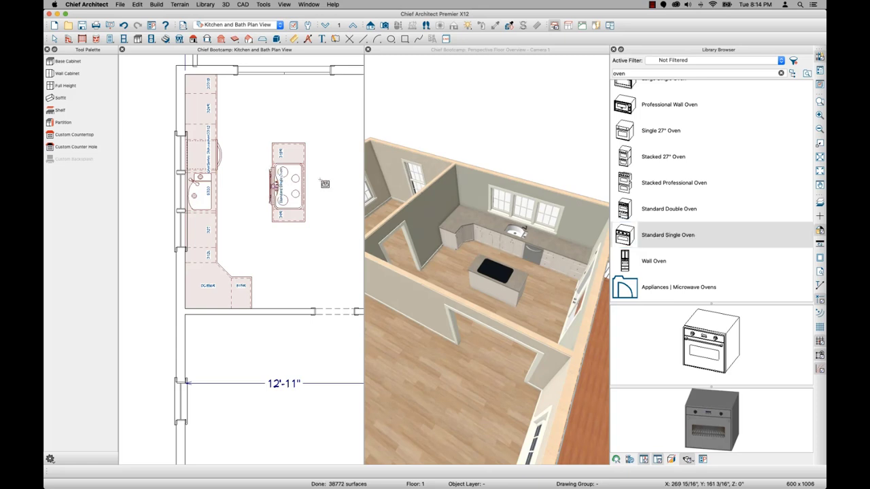
pyautogui.press('space')
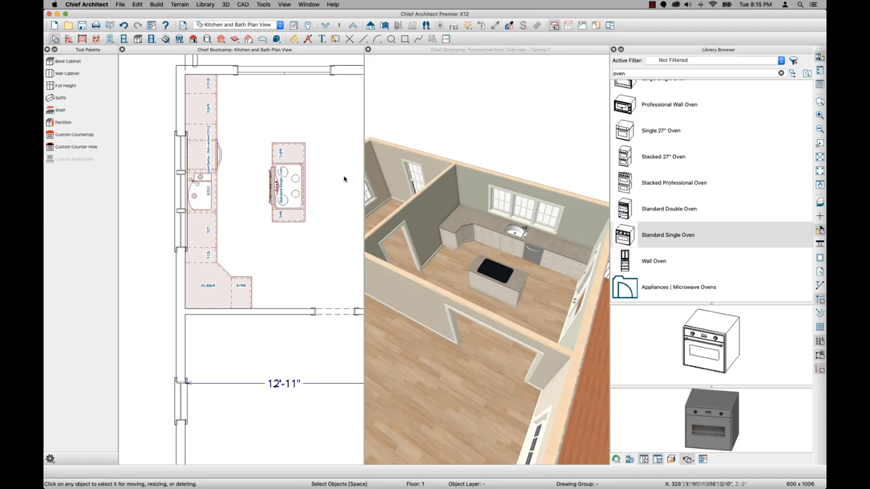
# Place two wall cabinets above the base cabinets at the upper end of the window wall, resizing the first, plus a corner wall cabinet in the lower corner
pyautogui.click(71, 75)
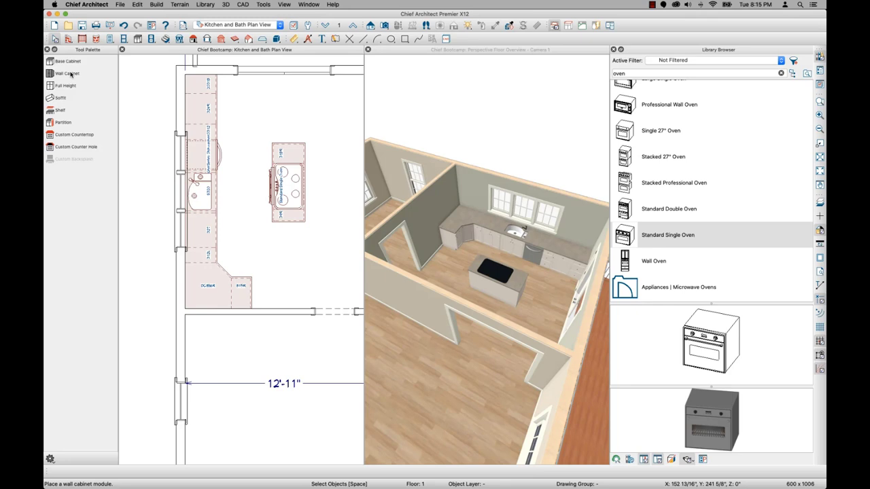
pyautogui.click(192, 88)
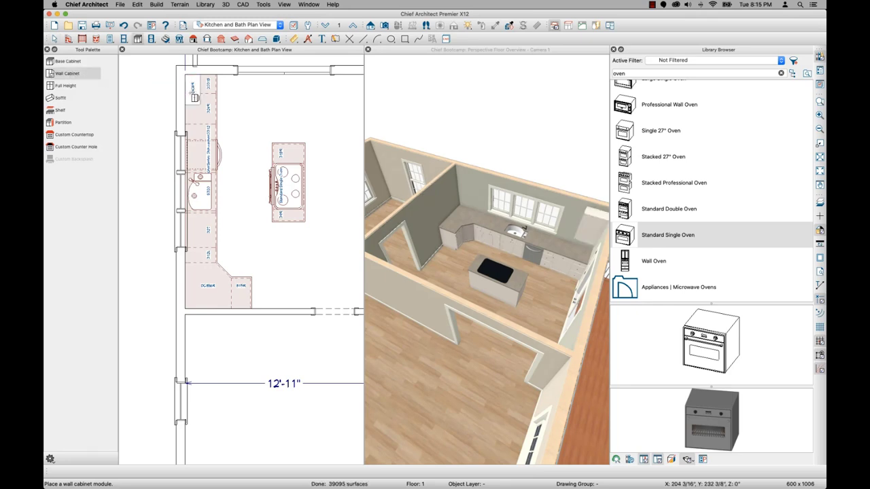
pyautogui.click(192, 98)
pyautogui.moveTo(191, 106); pyautogui.dragTo(192, 98)
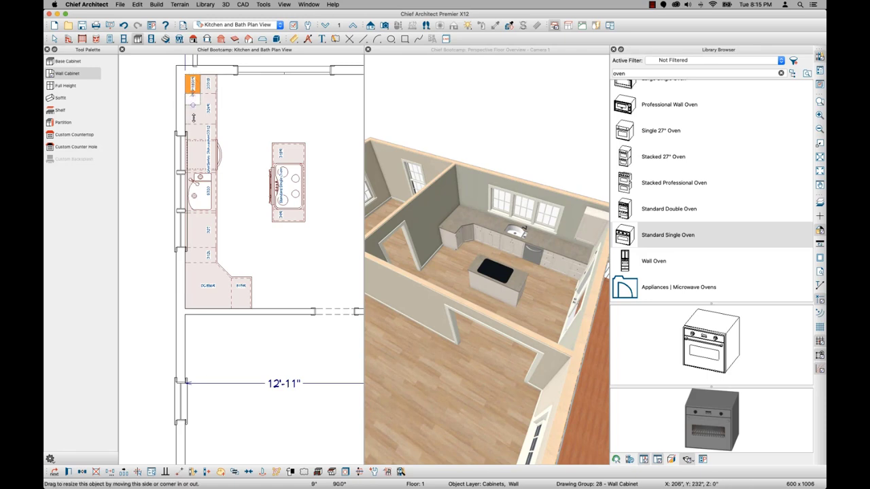
pyautogui.click(208, 124)
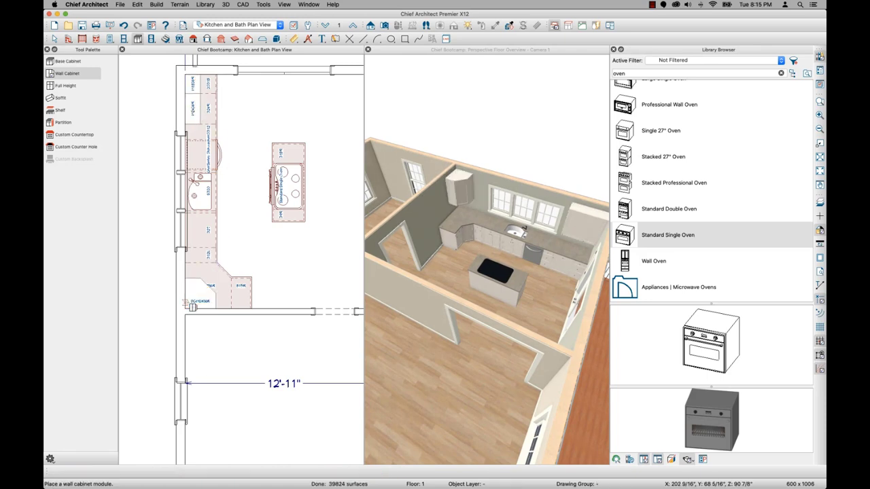
# Flank the corner wall cabinet with one wall cabinet below the window and one along the adjoining interior wall
pyautogui.click(192, 267)
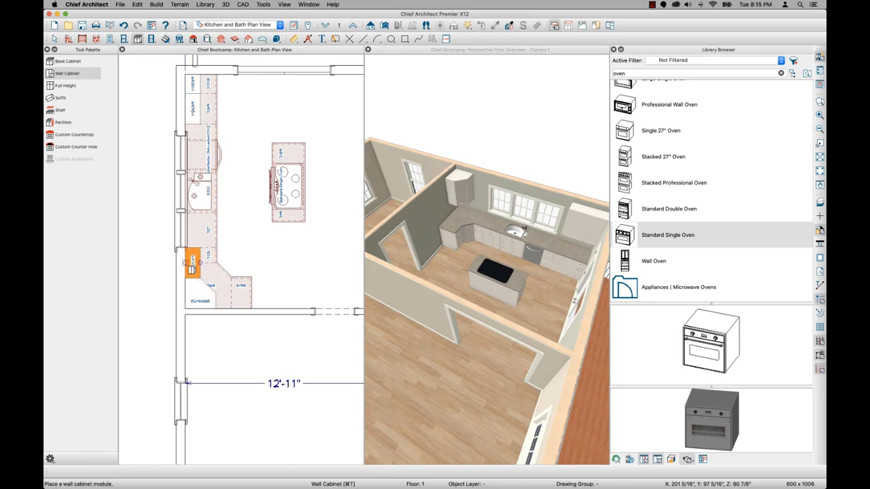
pyautogui.click(233, 301)
pyautogui.press('space')
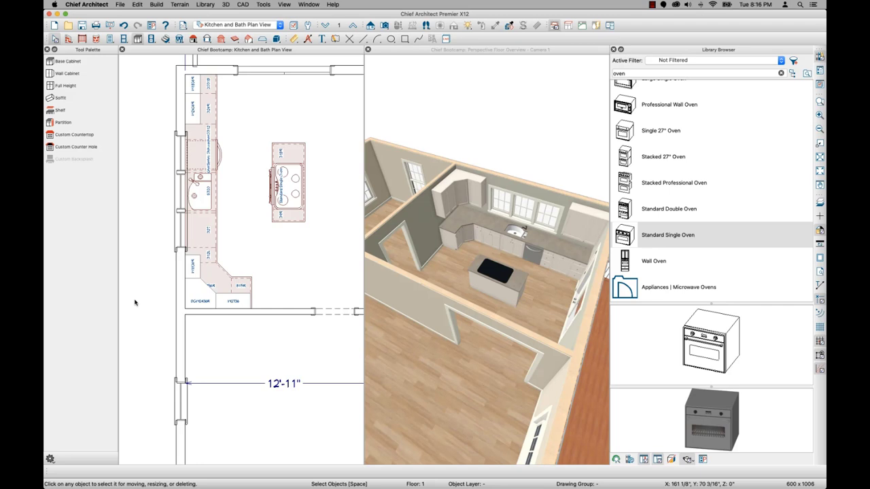
# Open the kitchen's room specification to its moldings and turn off Use Defaults (Kitchen)
pyautogui.click(293, 253)
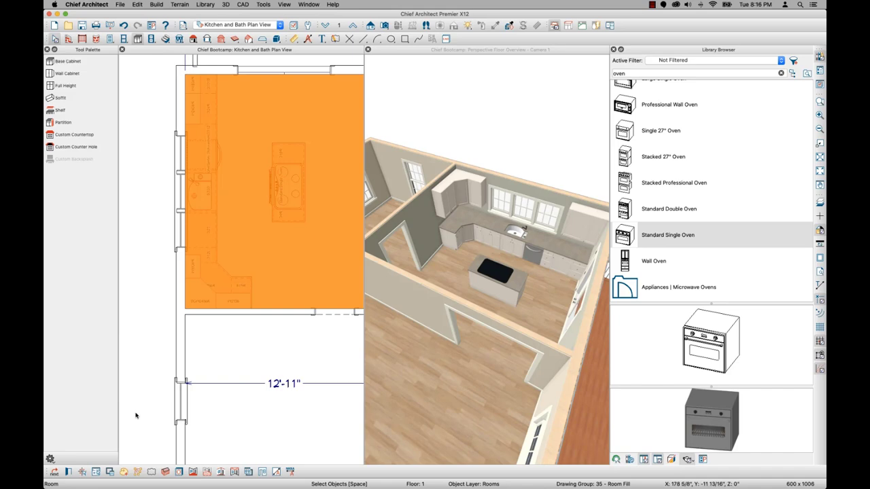
pyautogui.click(68, 472)
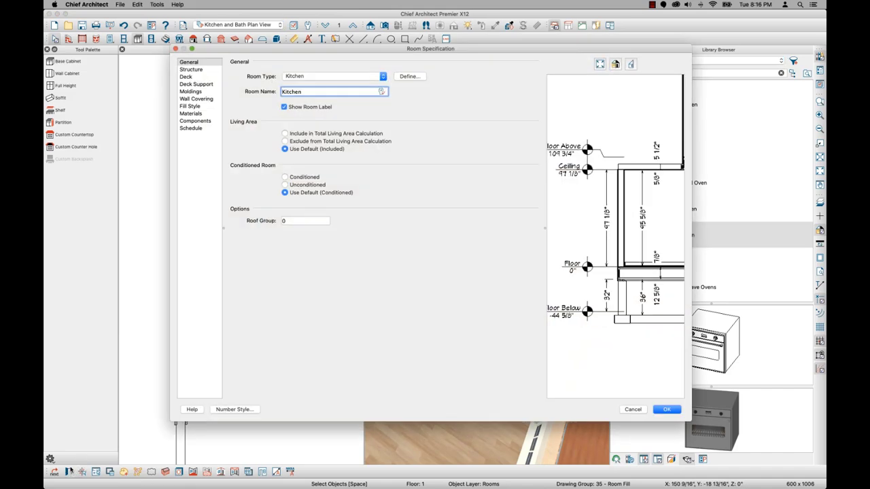
pyautogui.click(188, 91)
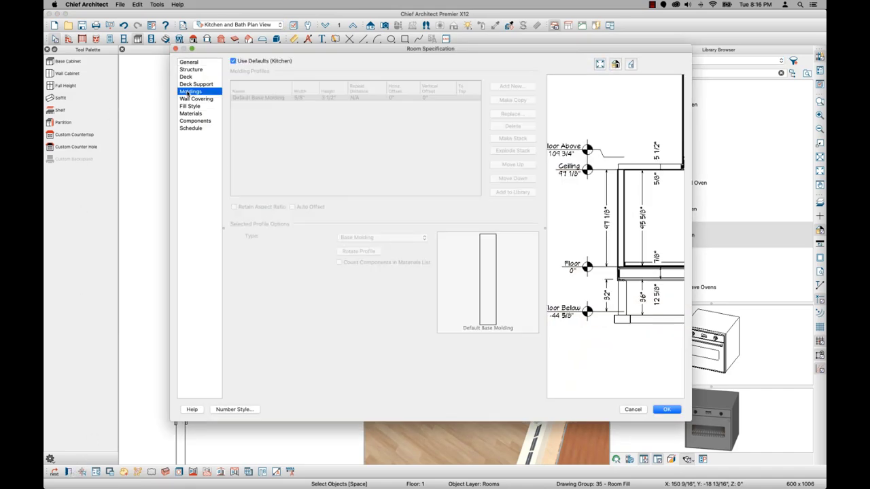
pyautogui.click(233, 61)
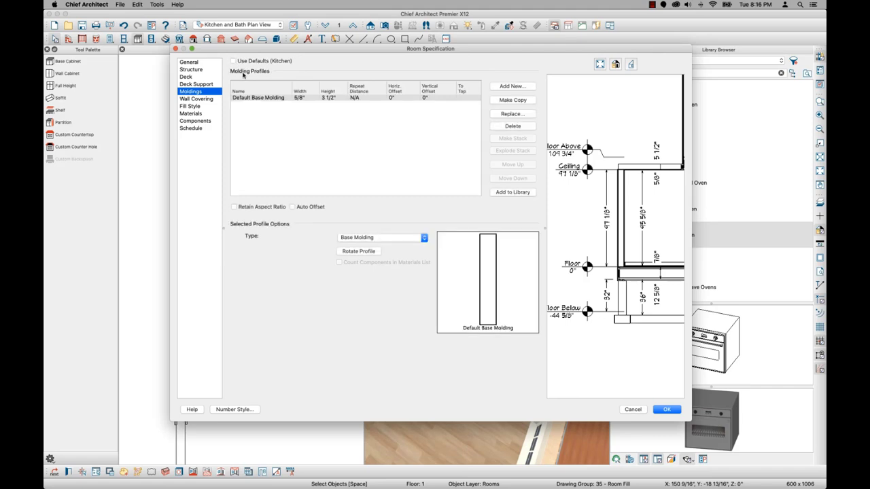
# Add the CA-22 crown molding from the Core Catalogs to the kitchen's molding profiles and apply the room specification
pyautogui.click(513, 86)
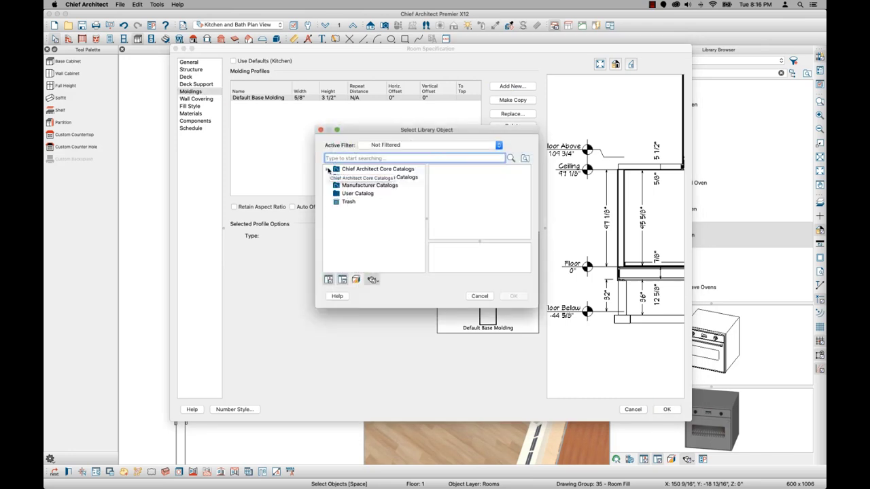
pyautogui.click(325, 170)
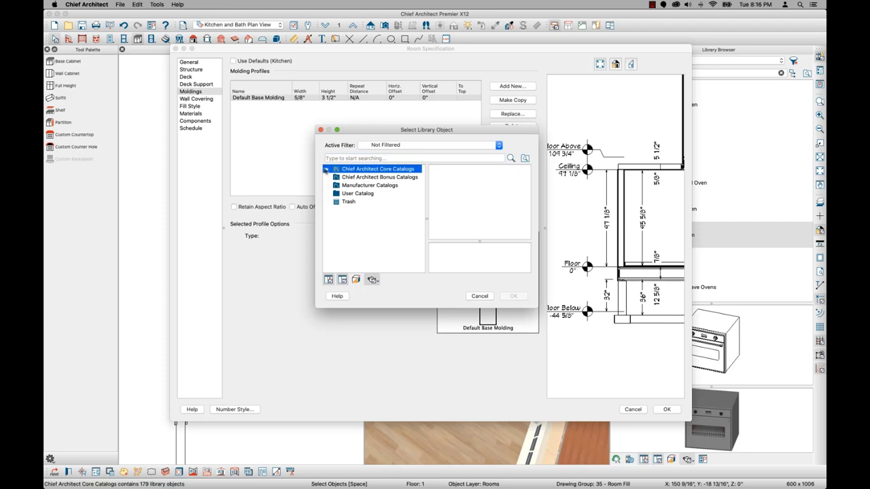
pyautogui.click(326, 170)
pyautogui.click(335, 178)
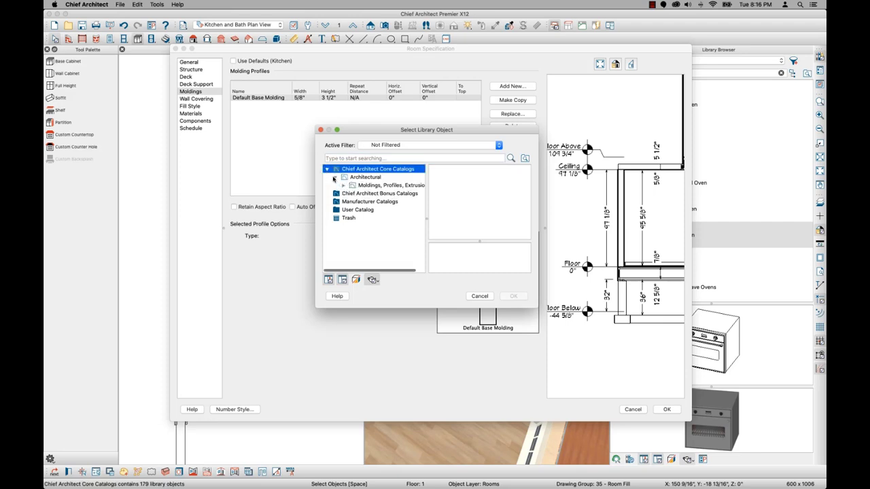
pyautogui.click(343, 185)
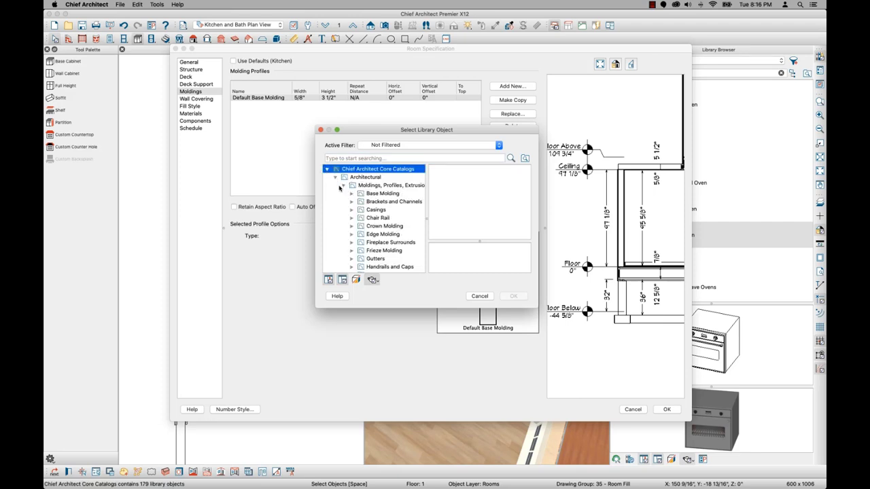
pyautogui.click(385, 227)
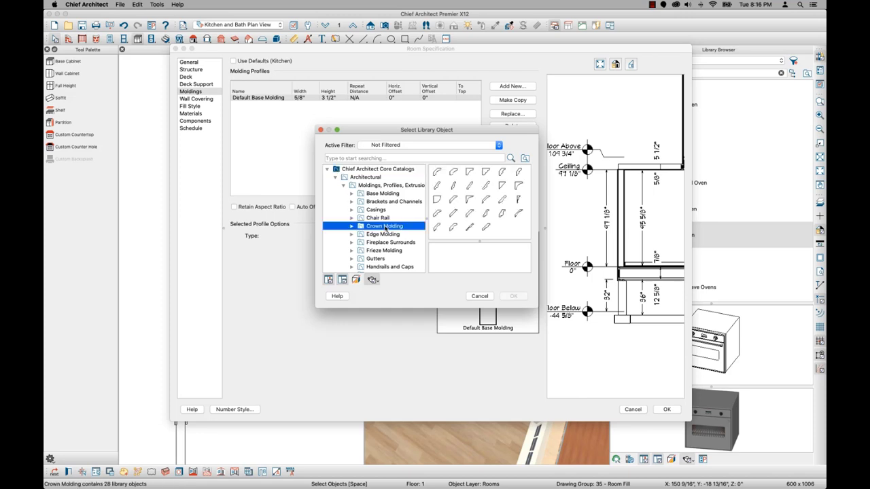
pyautogui.click(436, 187)
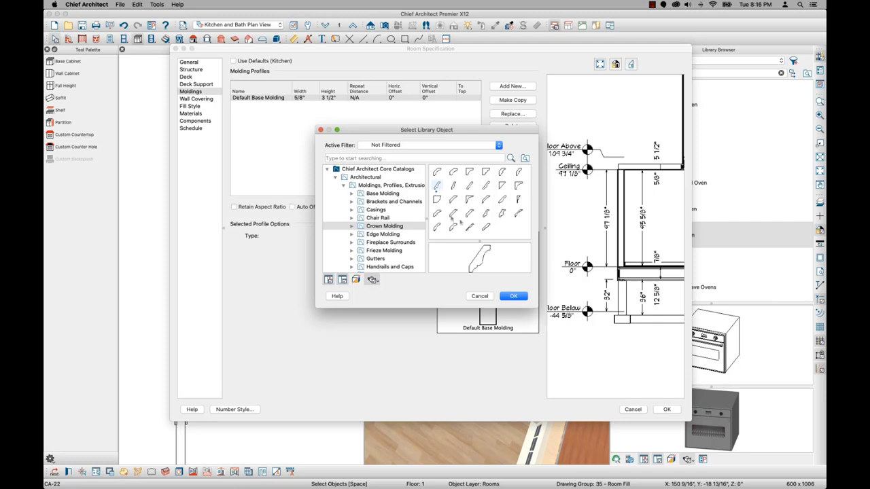
pyautogui.click(513, 296)
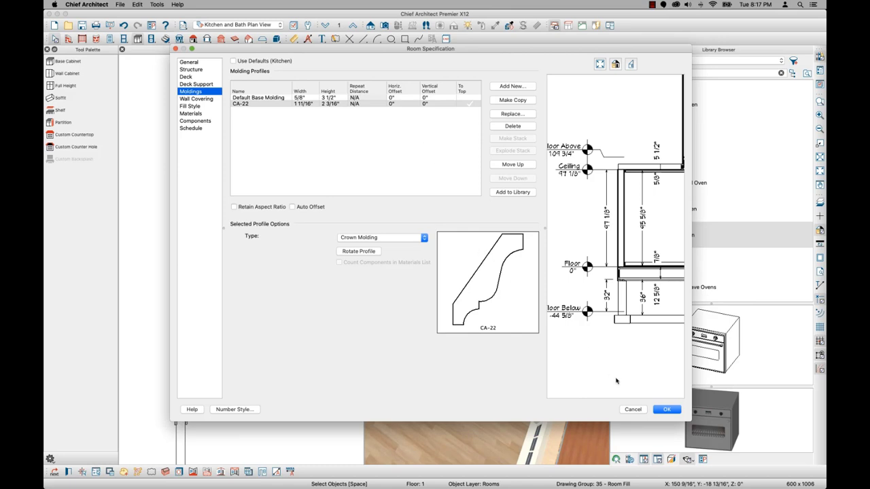
pyautogui.click(663, 410)
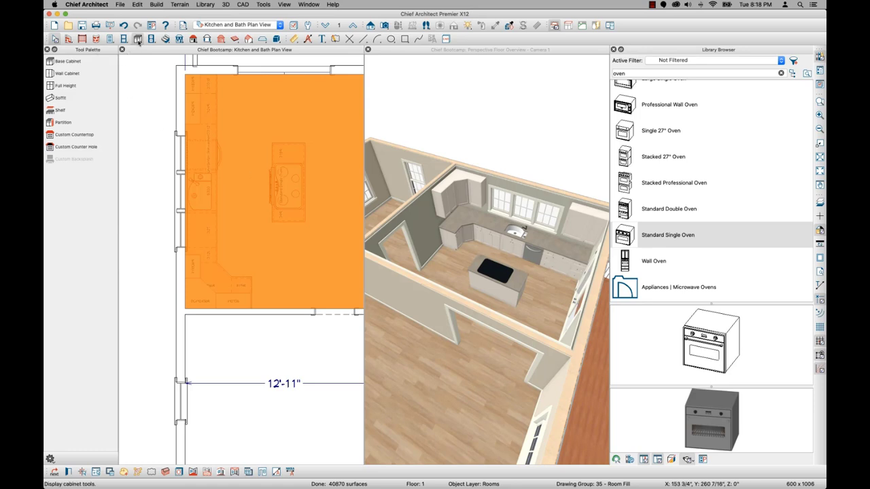
# Place a soffit over the uppermost wall cabinet on the window wall and a corner soffit over the corner wall cabinet
pyautogui.click(138, 40)
pyautogui.click(58, 99)
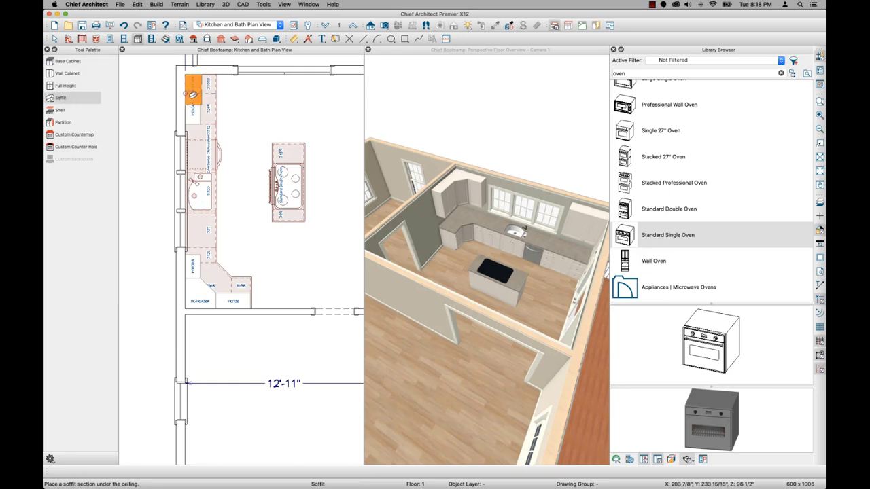
pyautogui.click(193, 95)
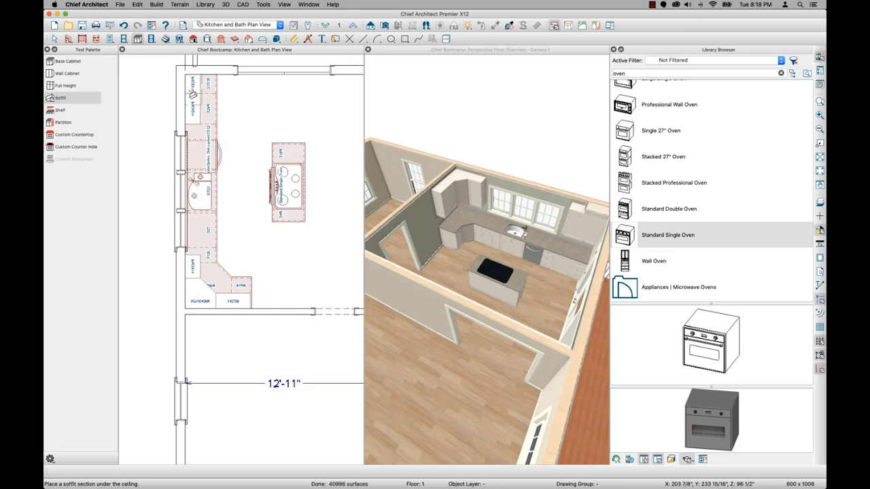
pyautogui.click(192, 306)
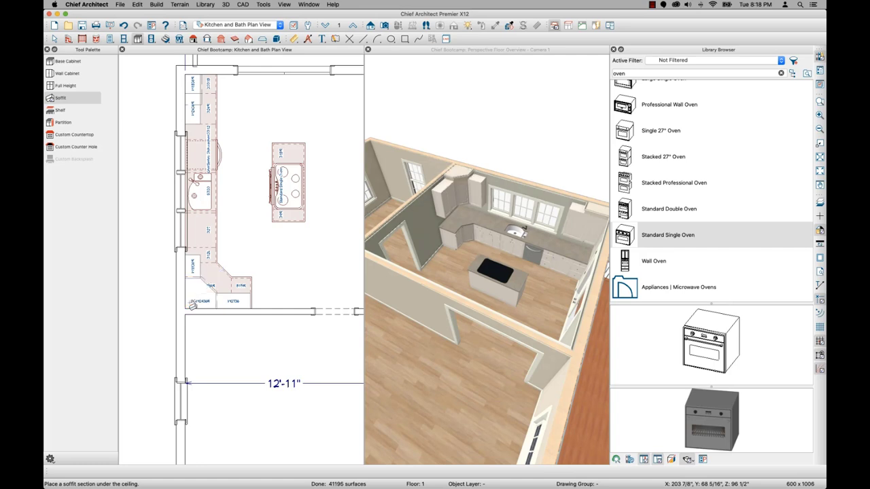
# Stretch the upper soffit along the window wall to the corner soffit, and add a soffit over the interior wall's cabinet, fitted to its end
pyautogui.click(193, 103)
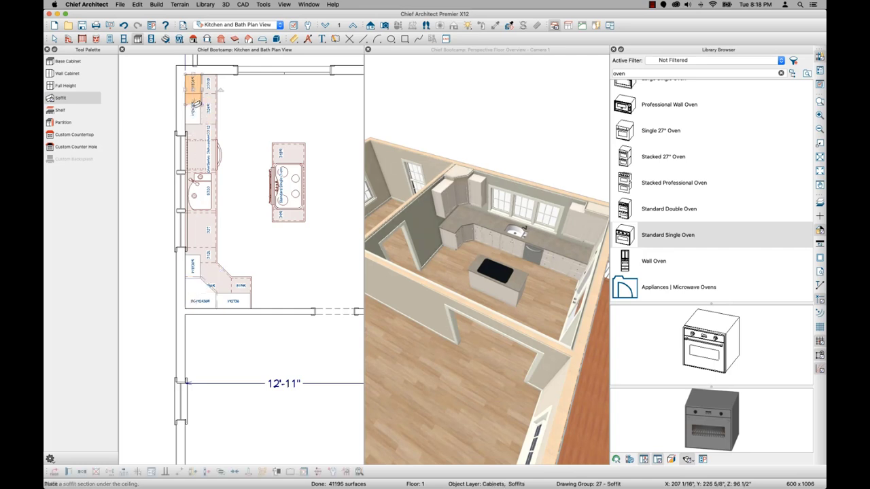
pyautogui.moveTo(193, 103); pyautogui.dragTo(199, 276)
pyautogui.press('Escape')
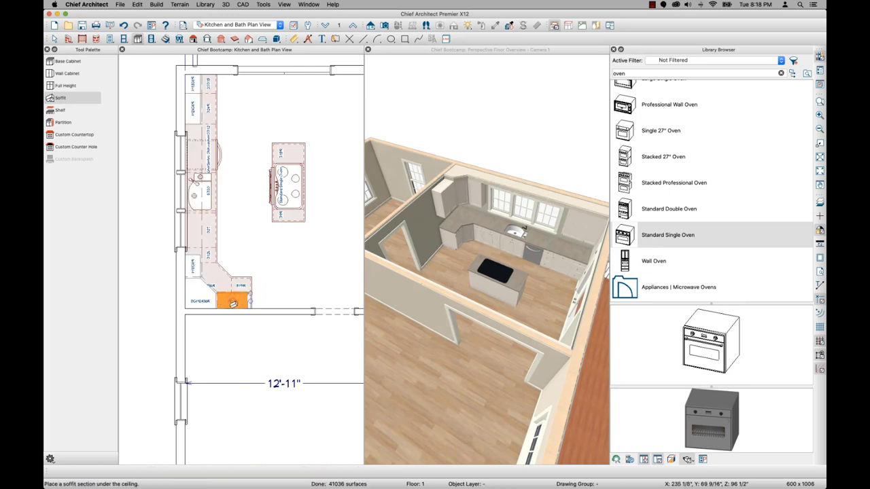
pyautogui.click(248, 301)
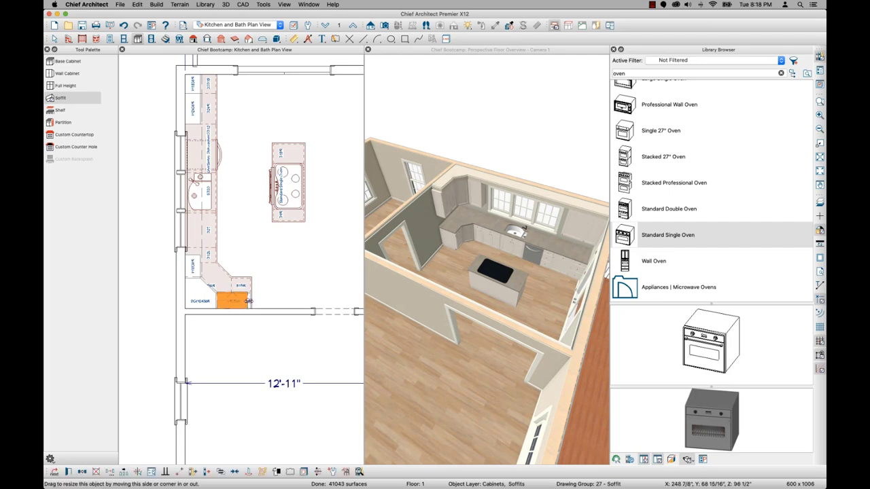
# Pick up the Color - Ivory material from the kitchen wall with the Material Eyedropper and paint the room's soffits with it
pyautogui.click(511, 237)
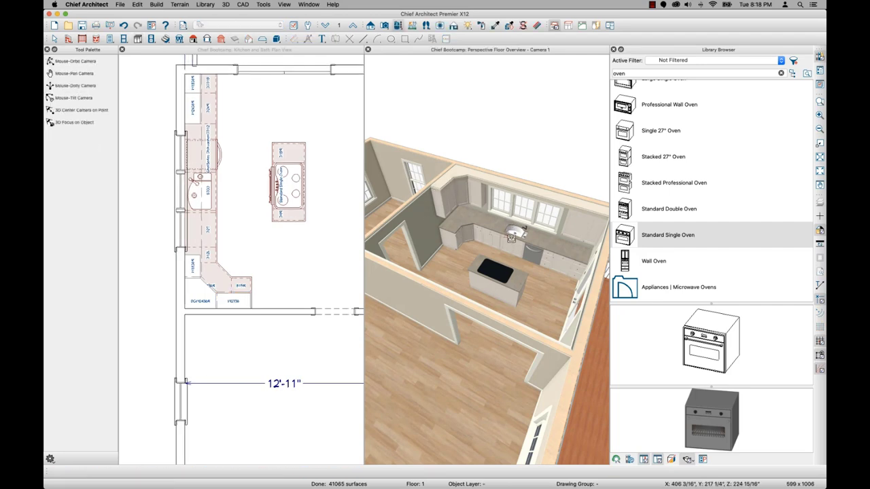
pyautogui.press('space')
pyautogui.moveTo(505, 210); pyautogui.dragTo(480, 191)
pyautogui.moveTo(474, 189); pyautogui.dragTo(416, 193)
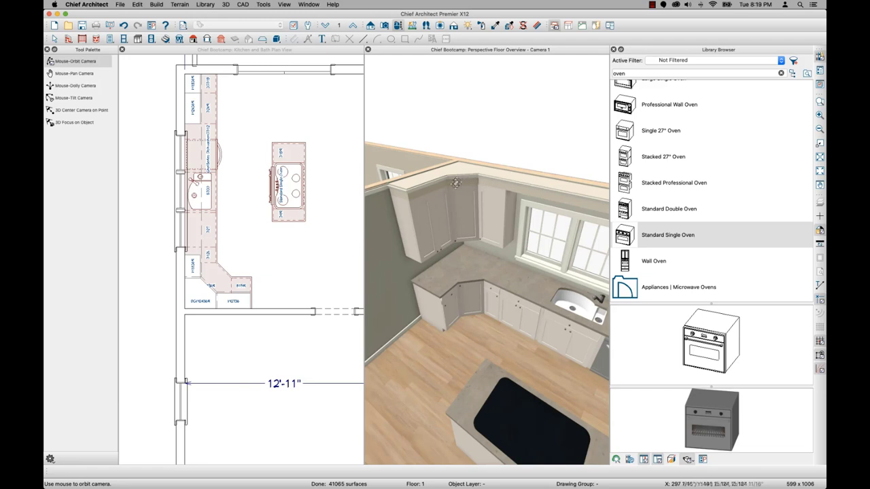
pyautogui.moveTo(452, 192); pyautogui.dragTo(426, 198)
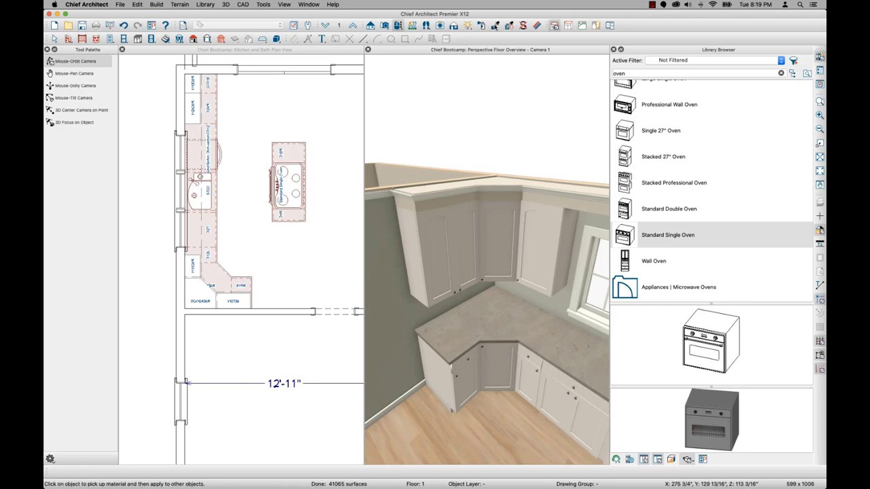
pyautogui.click(496, 26)
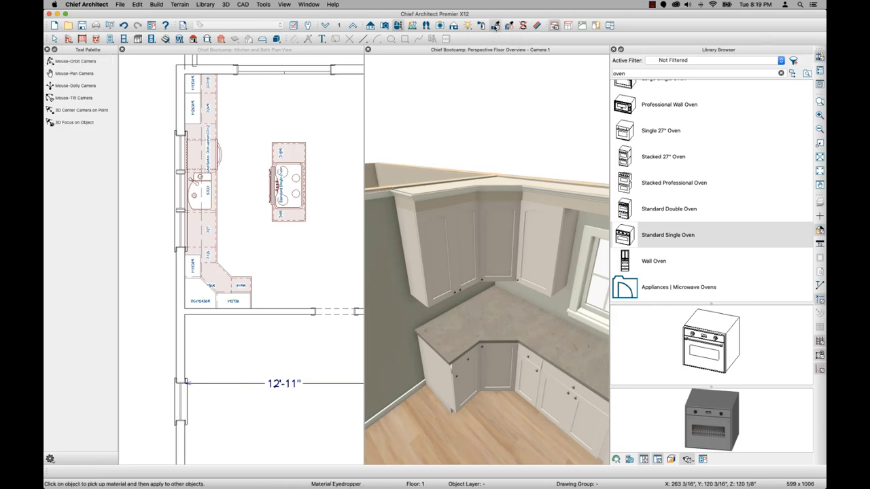
pyautogui.click(383, 272)
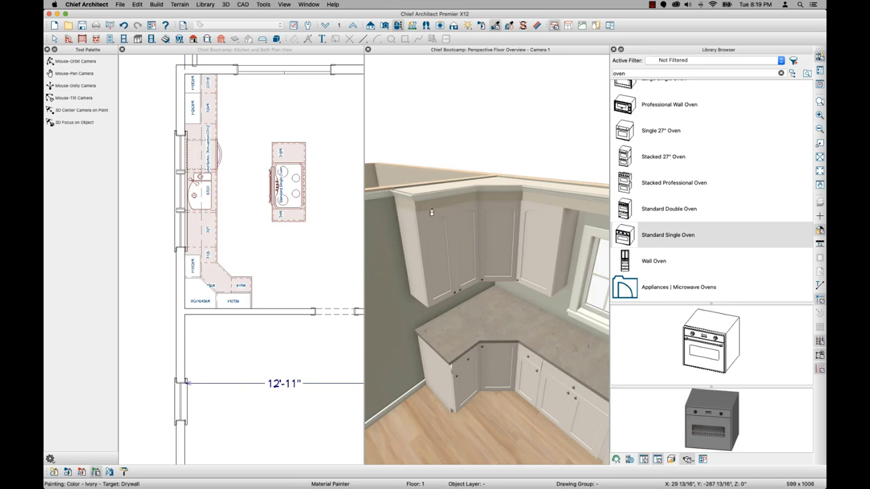
pyautogui.click(81, 472)
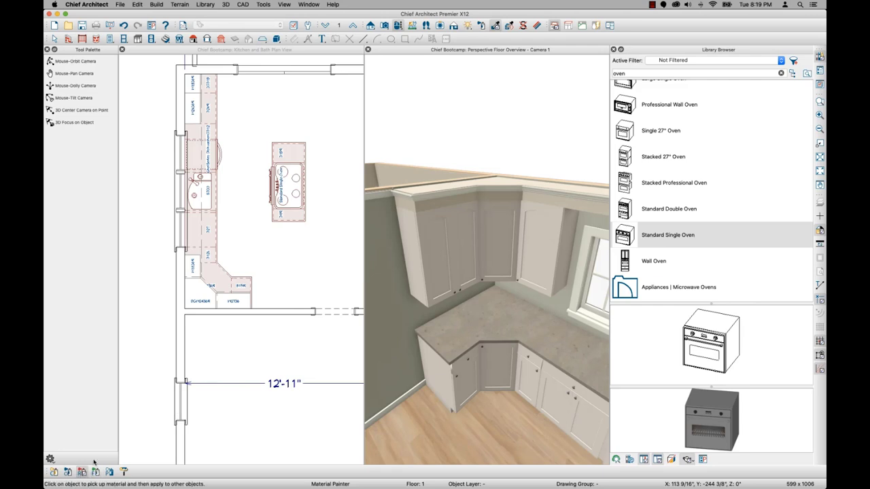
pyautogui.click(429, 209)
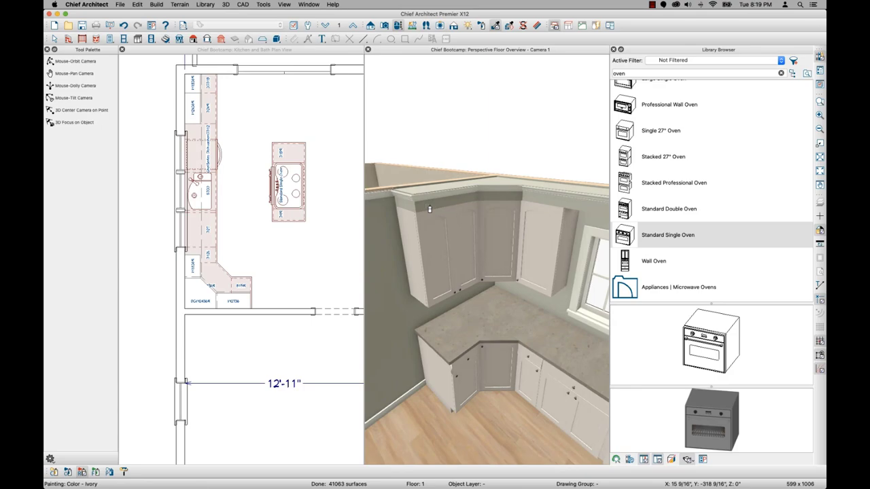